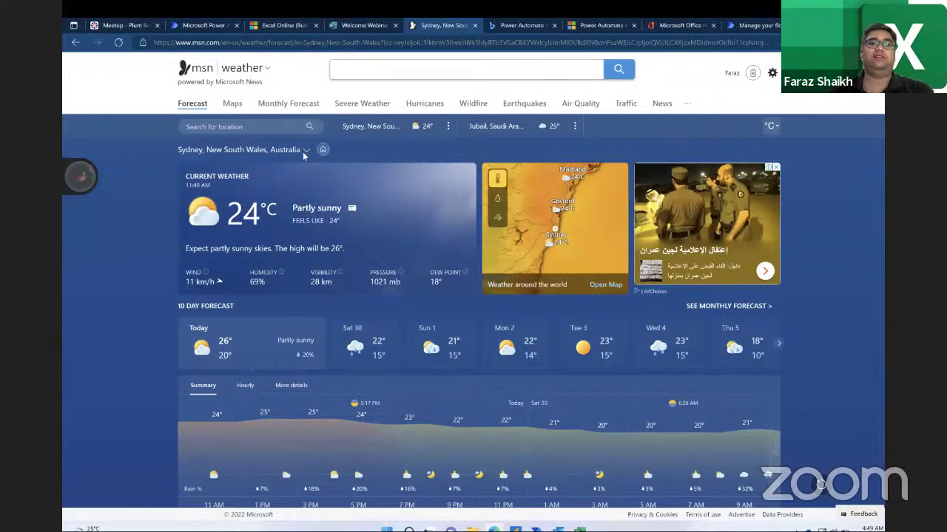
# Step: Change the MSN weather forecast location to Jubail, Saudi Arabia and highlight the location name
pyautogui.click(303, 152)
pyautogui.write('Jubail')
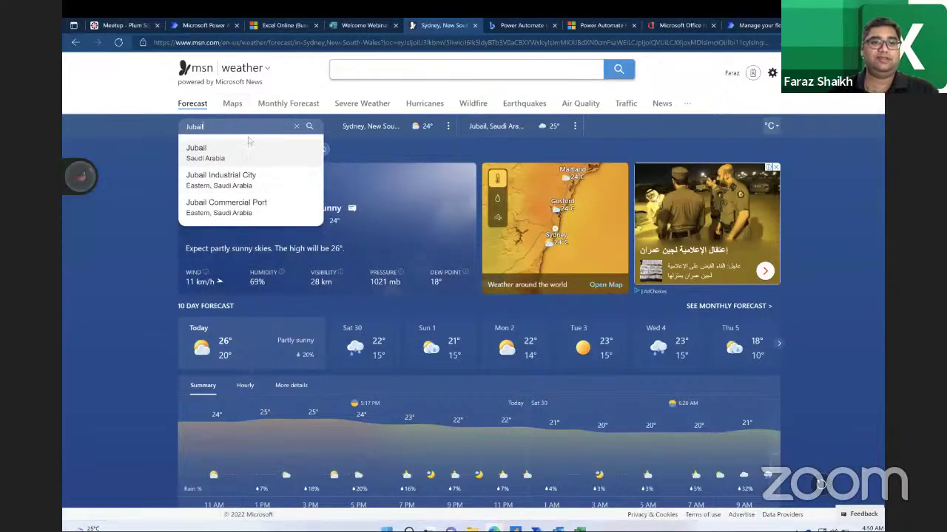
pyautogui.click(246, 149)
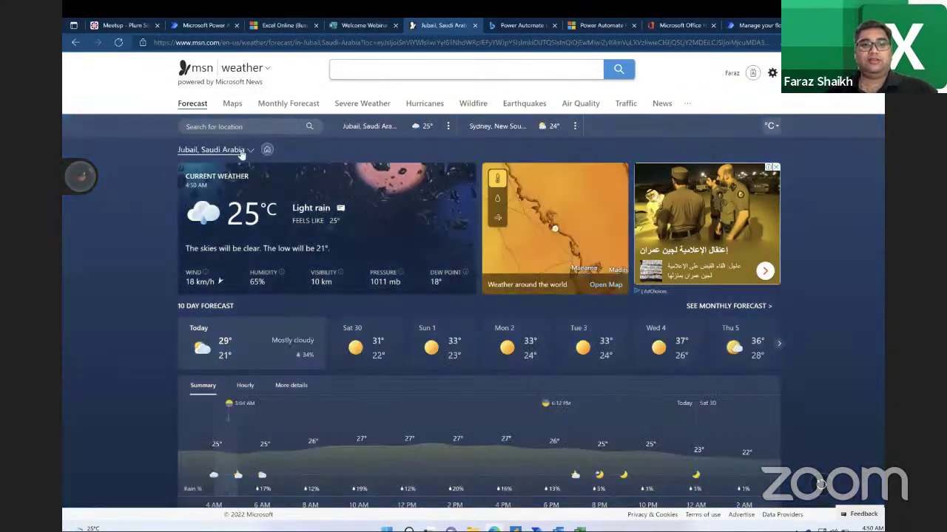
pyautogui.moveTo(178, 152); pyautogui.dragTo(253, 155)
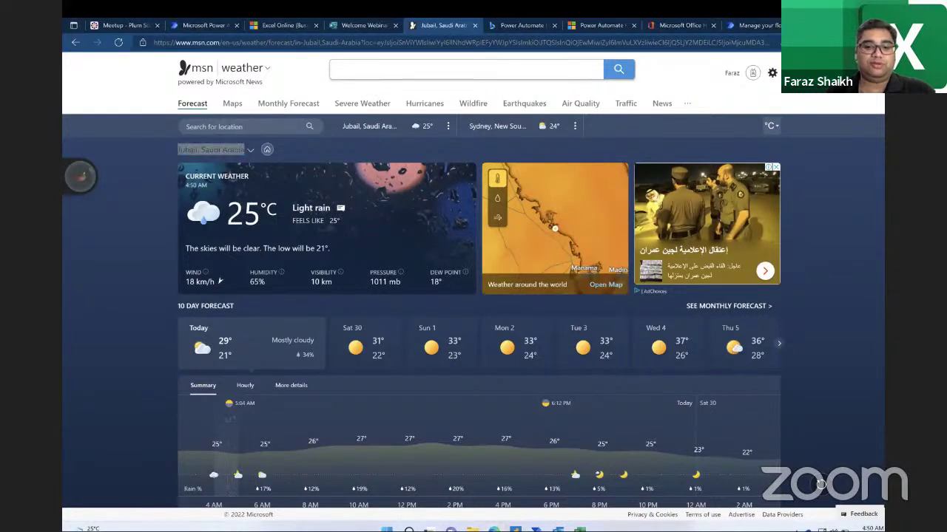
pyautogui.hotkey('ctrl', 'Up')
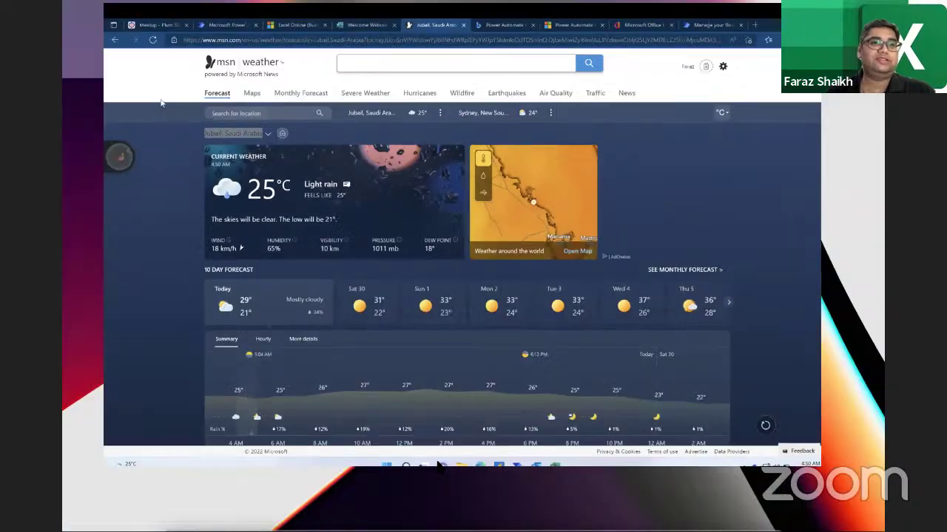
pyautogui.press('Escape')
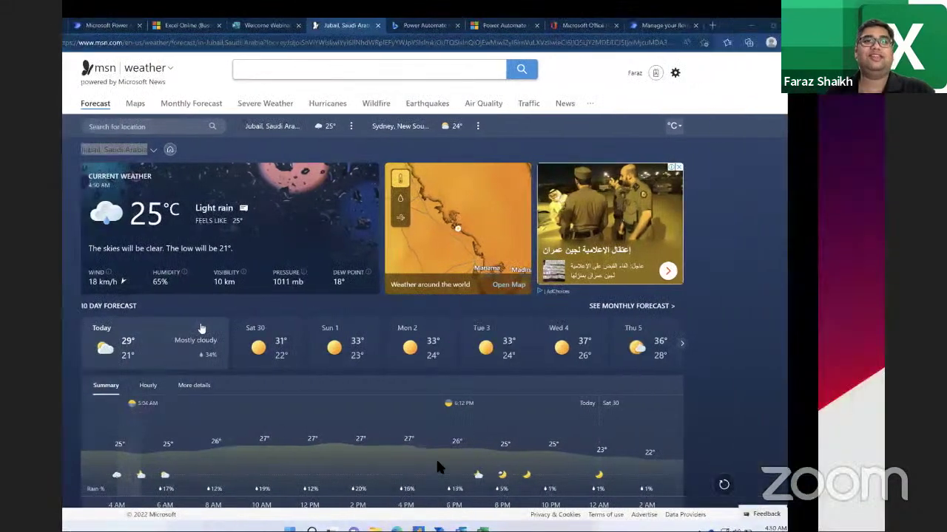
pyautogui.hotkey('ctrl', 'Right')
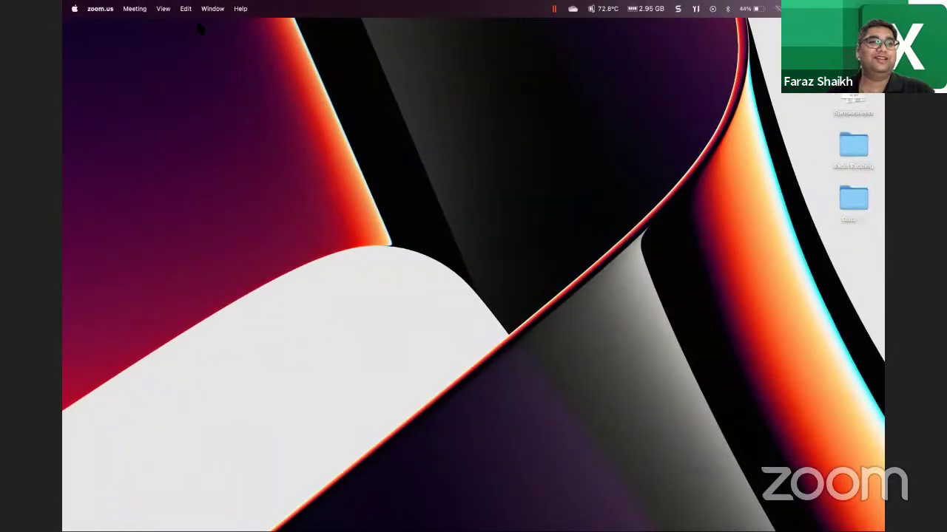
pyautogui.click(213, 8)
pyautogui.moveTo(170, 9)
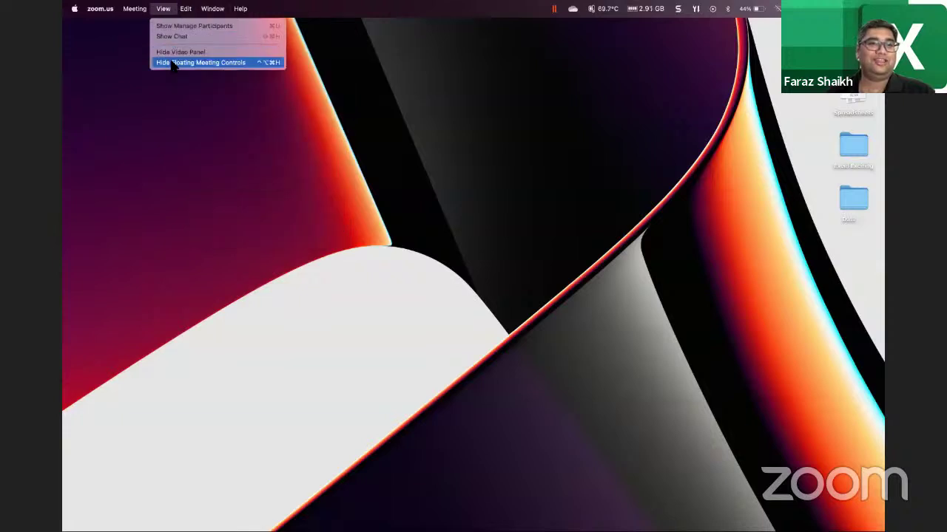
pyautogui.click(172, 62)
pyautogui.click(163, 9)
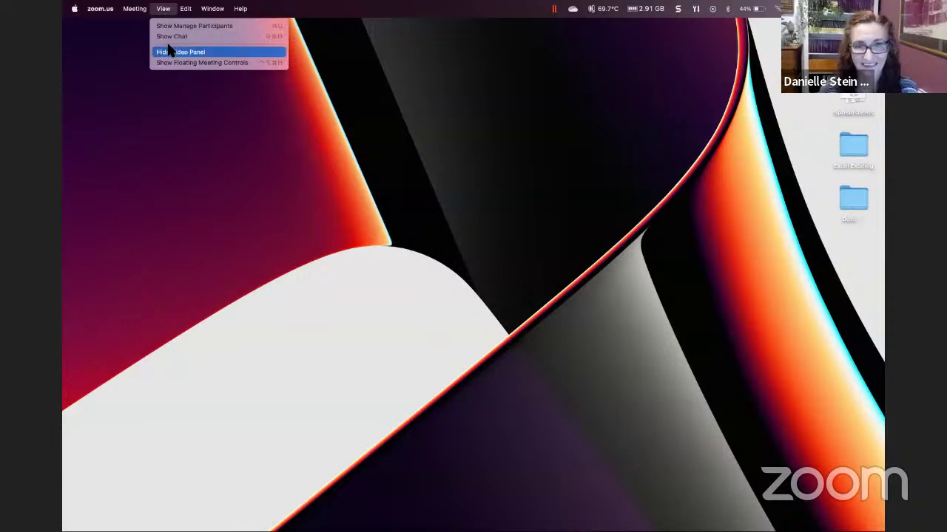
pyautogui.click(170, 62)
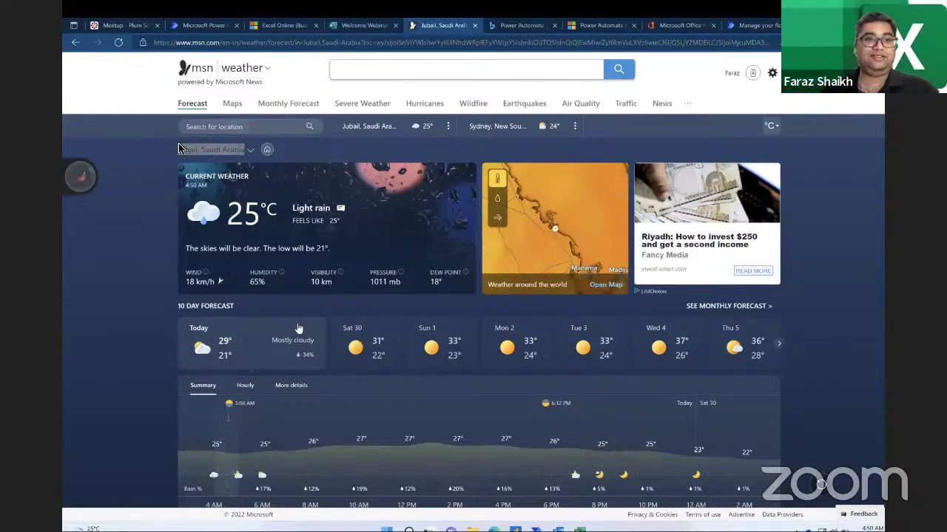
pyautogui.click(236, 167)
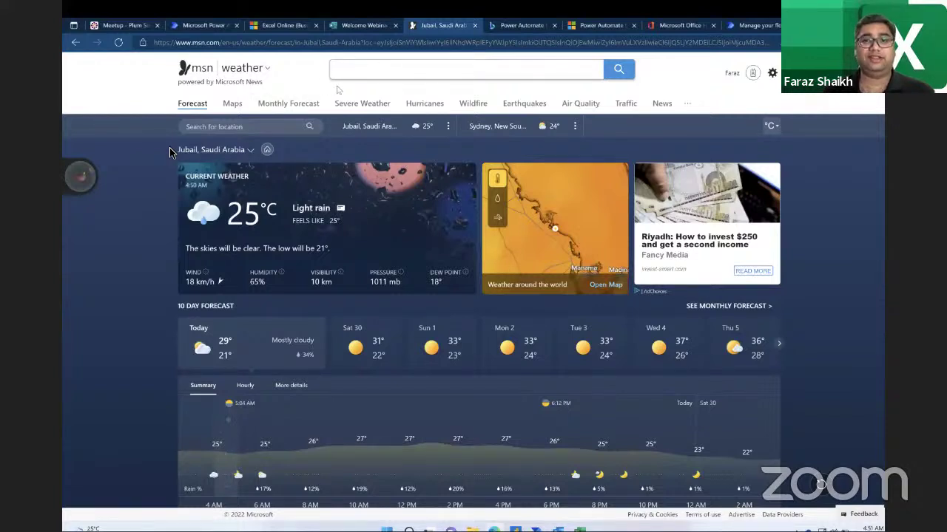
# Step: Switch to the Power Automate flows page and name the new automated cloud flow Weather Details
pyautogui.click(761, 25)
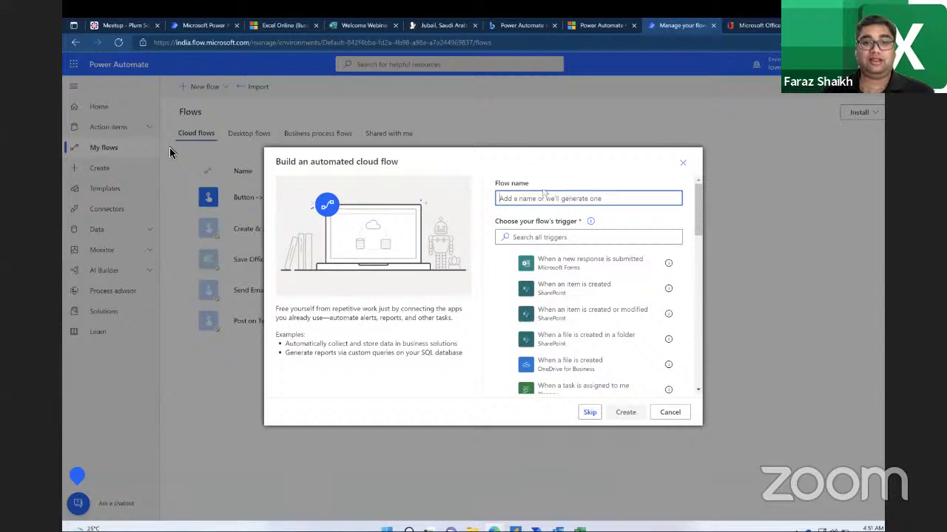
pyautogui.write('Weather')
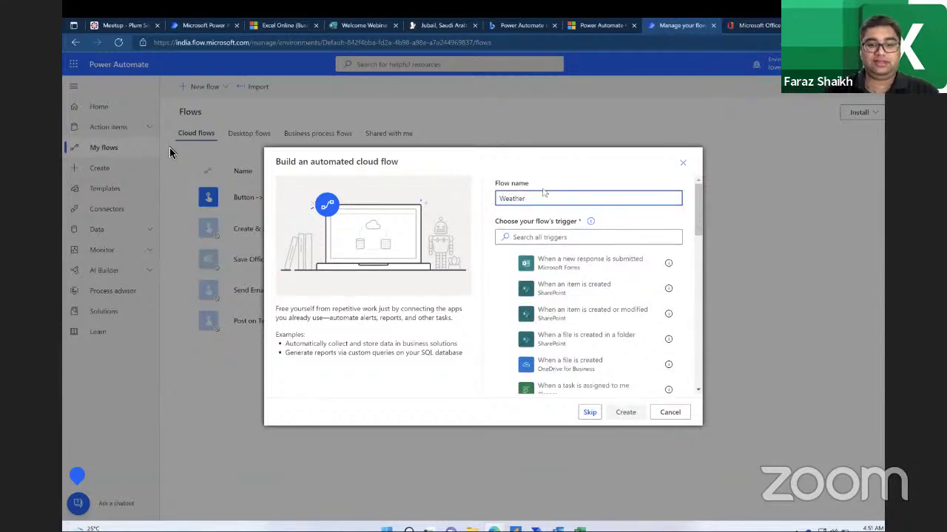
pyautogui.write(' Details')
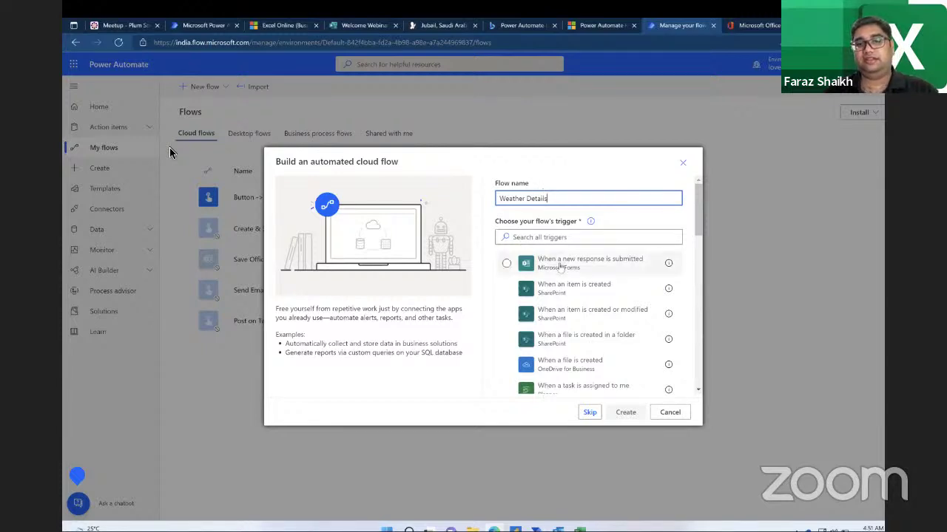
# Step: Look through the available triggers for the automated flow and search for a manual one
pyautogui.scroll(-1, 559, 296)
pyautogui.scroll(1, 554, 315)
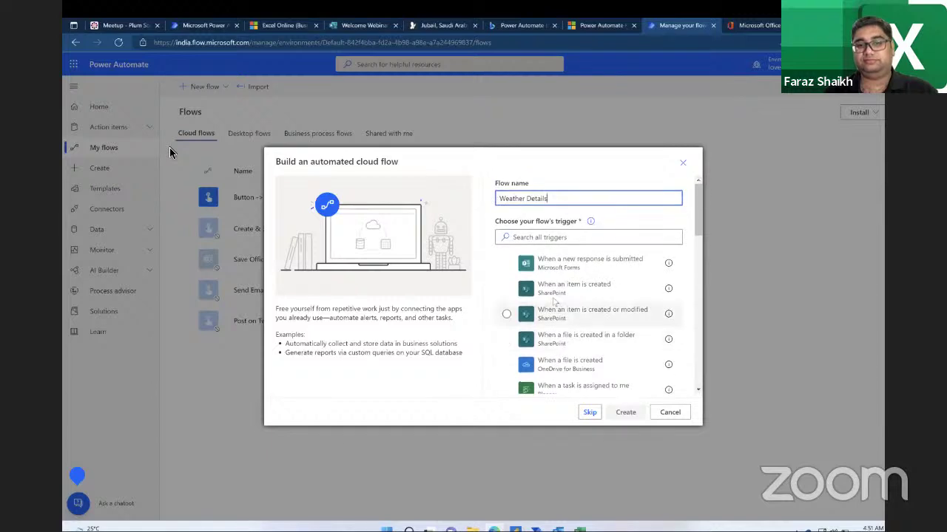
pyautogui.scroll(-1, 559, 296)
pyautogui.scroll(1, 562, 348)
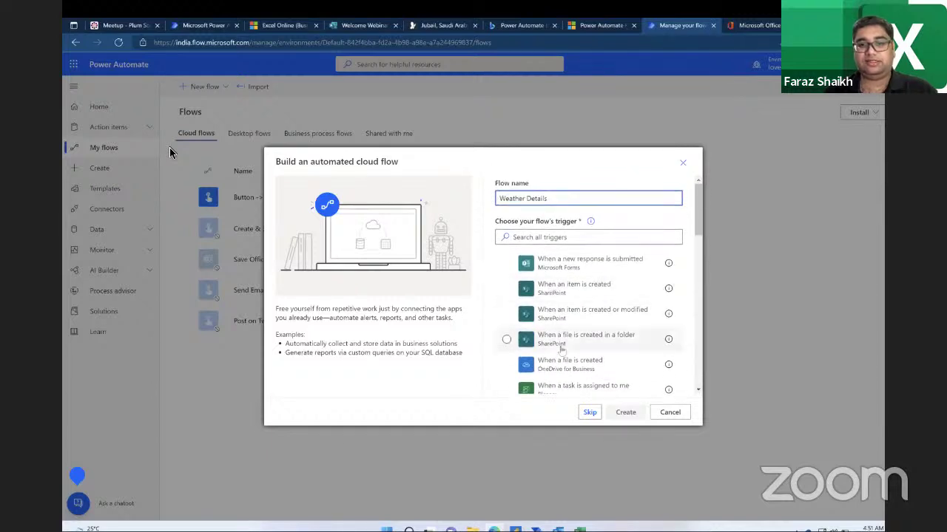
pyautogui.scroll(-2, 558, 281)
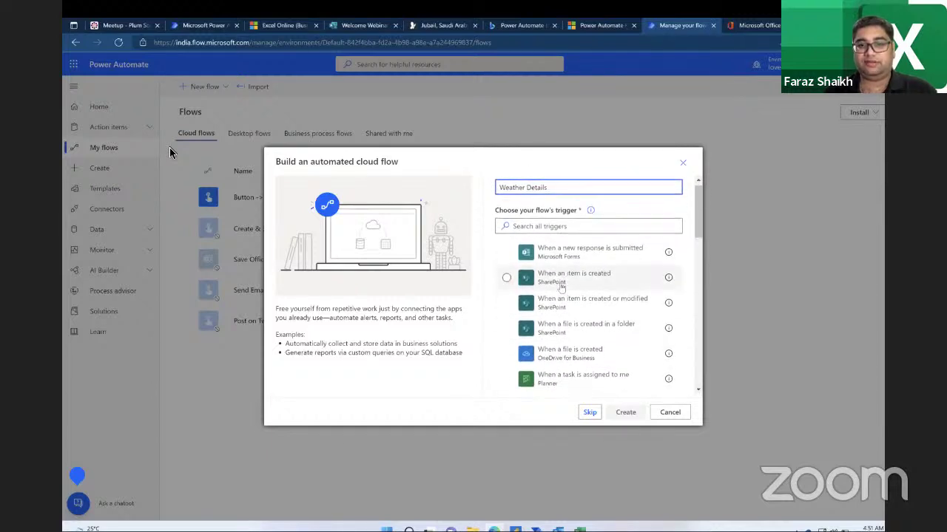
pyautogui.scroll(-6, 560, 289)
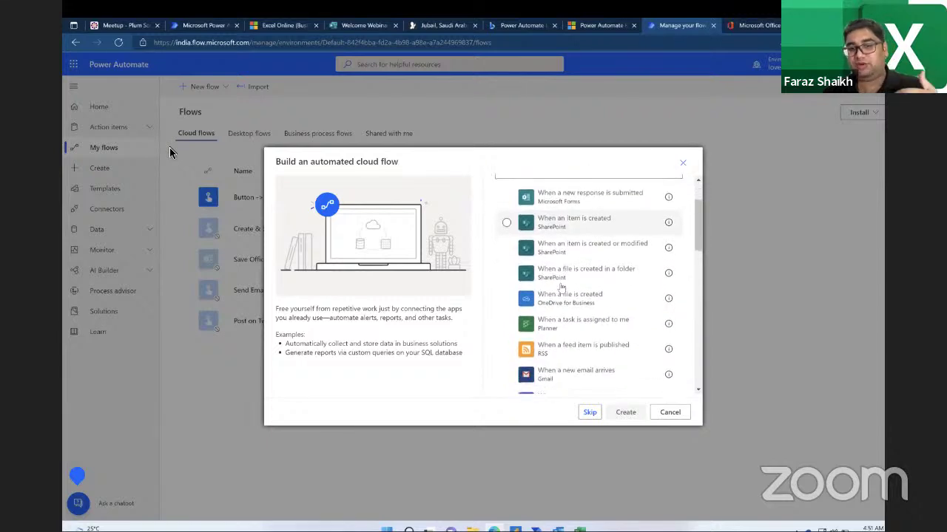
pyautogui.scroll(8, 560, 288)
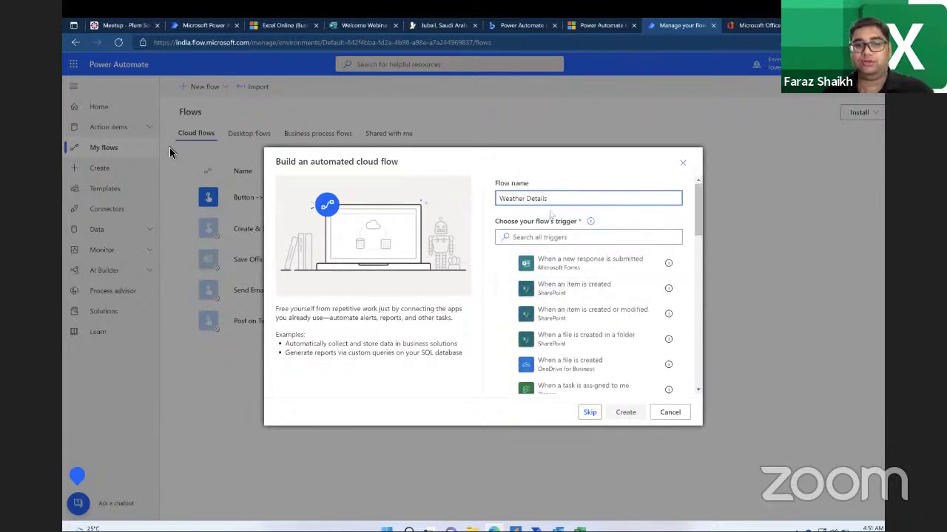
pyautogui.click(543, 237)
pyautogui.write('manual')
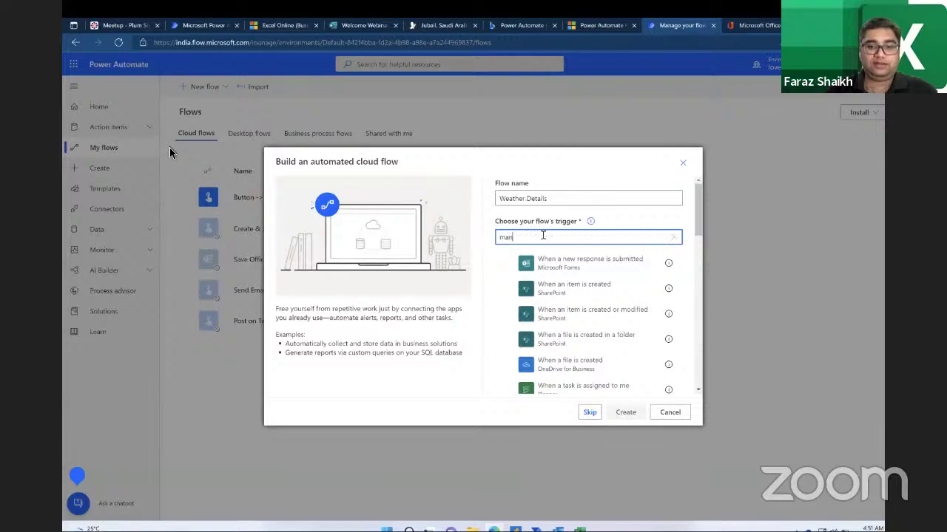
# Step: Skip choosing a trigger in the automated flow dialog and name the untitled flow WeatherData
pyautogui.click(681, 237)
pyautogui.click(590, 412)
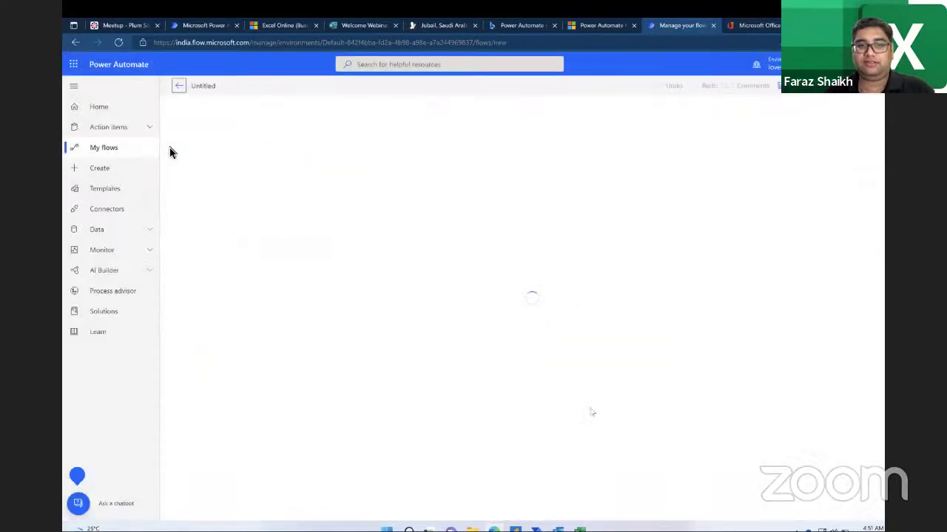
pyautogui.click(211, 86)
pyautogui.write('WeatherData')
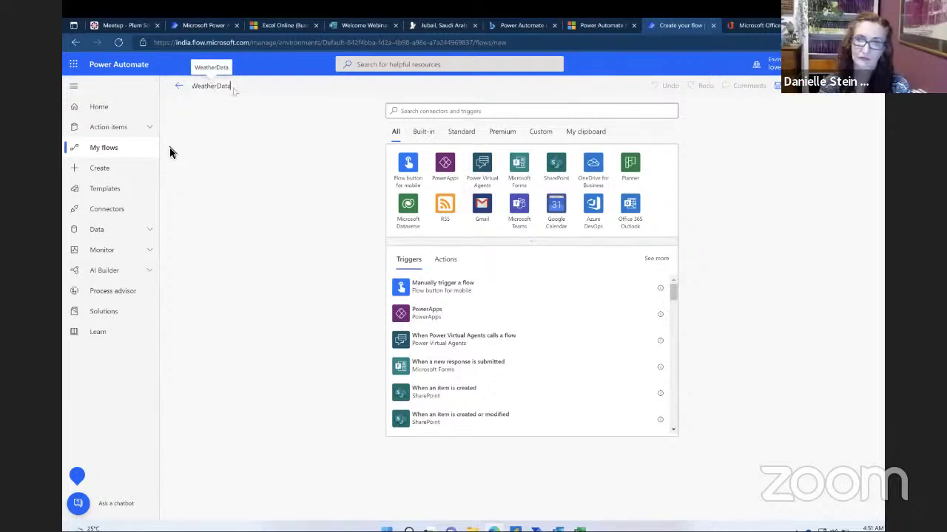
pyautogui.press('Return')
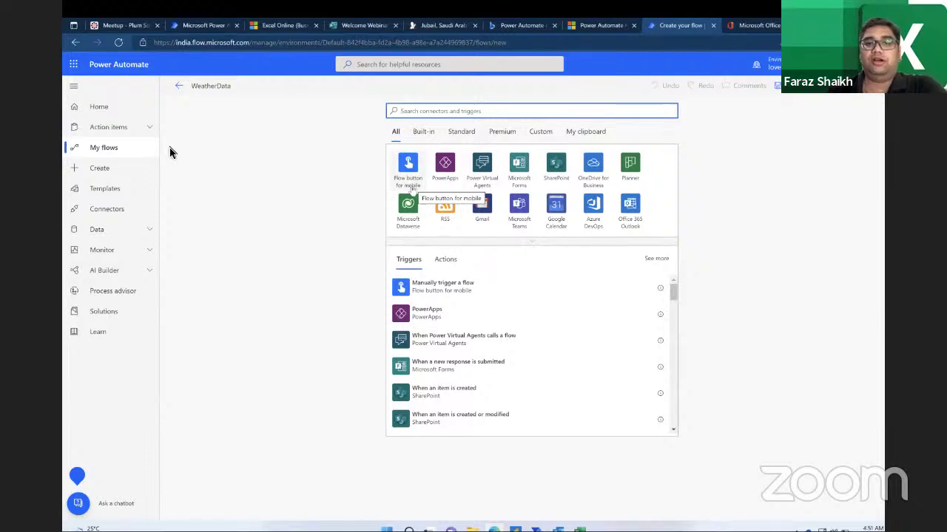
# Step: Add the "Manually trigger a flow" trigger to WeatherData and insert a new step below it
pyautogui.click(407, 164)
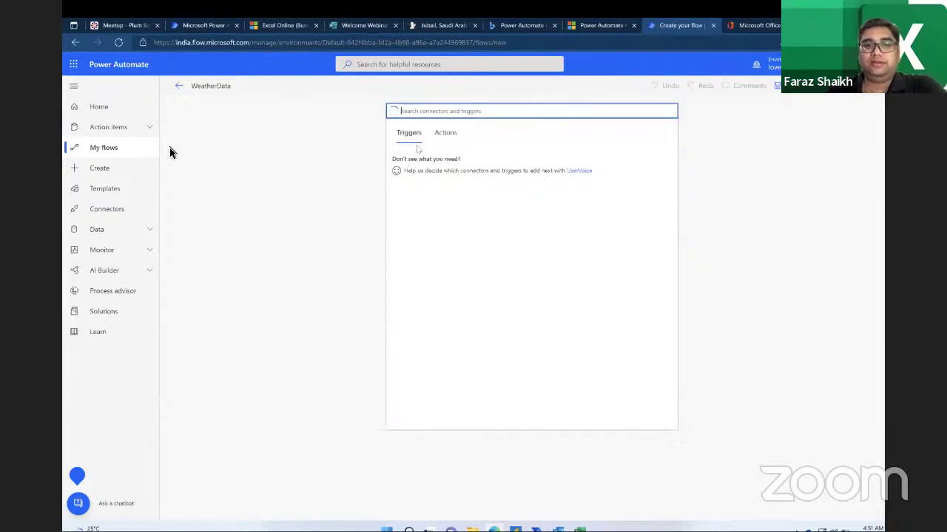
pyautogui.click(437, 160)
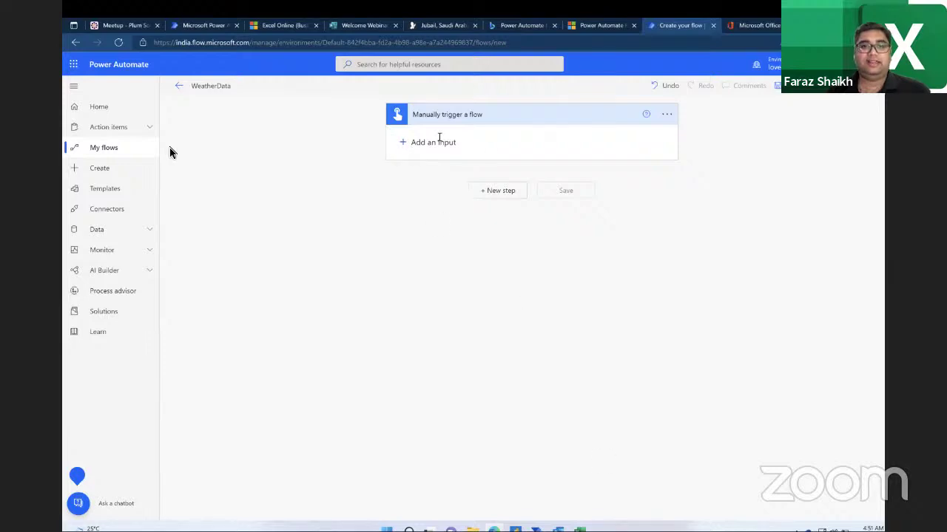
pyautogui.click(509, 192)
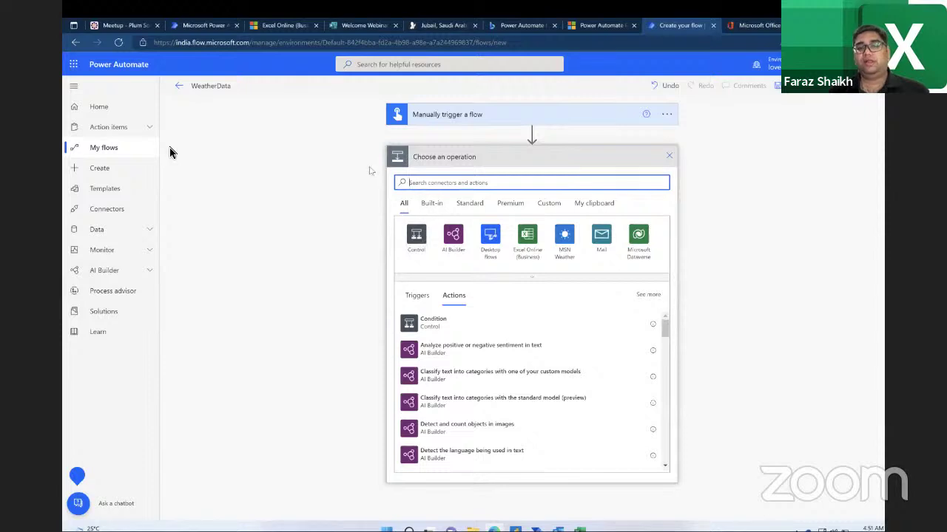
pyautogui.click(475, 164)
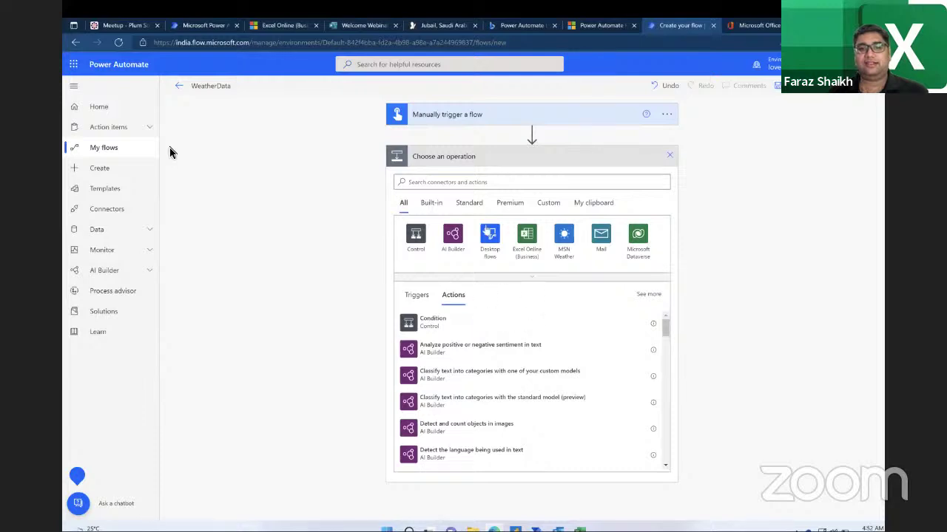
# Step: Review the connectors and actions offered in the Built-in, Standard, Premium, Custom and clipboard categories for the new step
pyautogui.click(433, 206)
pyautogui.click(470, 204)
pyautogui.scroll(-3, 467, 344)
pyautogui.scroll(-5, 466, 333)
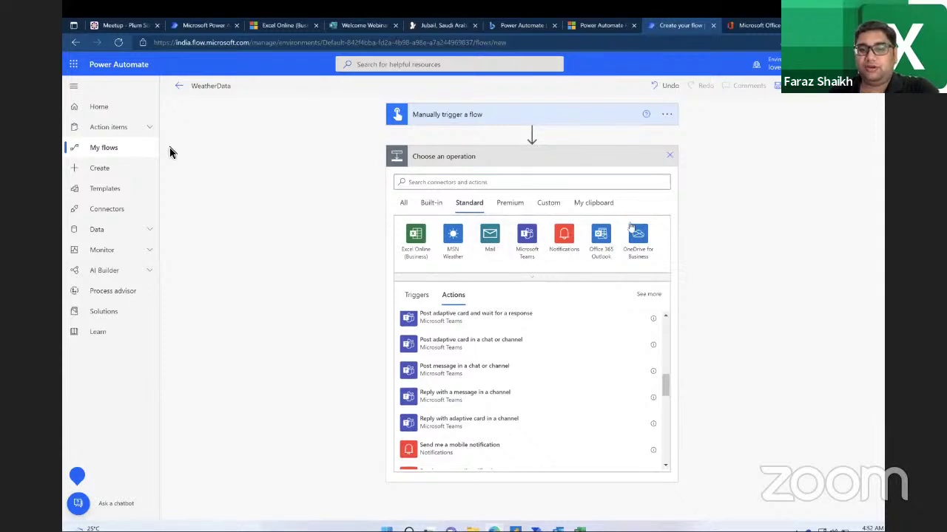
pyautogui.click(502, 203)
pyautogui.scroll(-1, 480, 392)
pyautogui.scroll(-10, 480, 396)
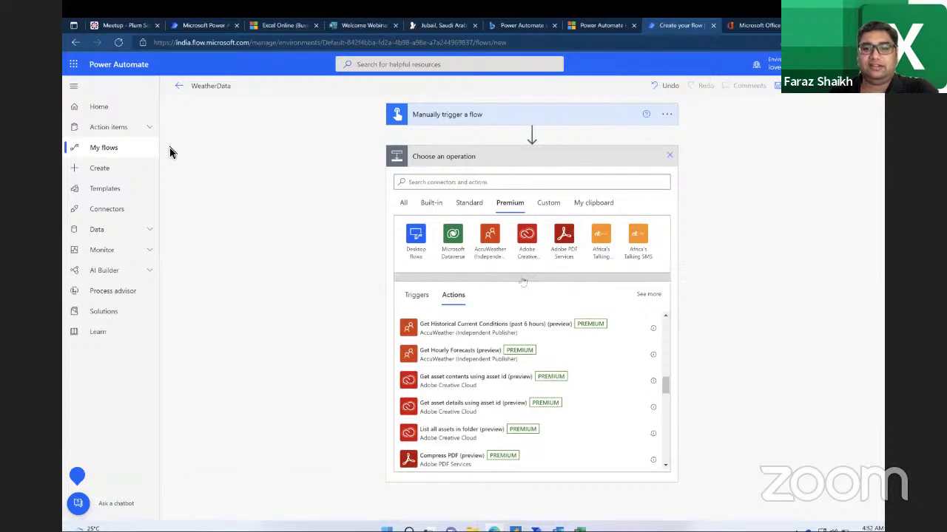
pyautogui.click(548, 203)
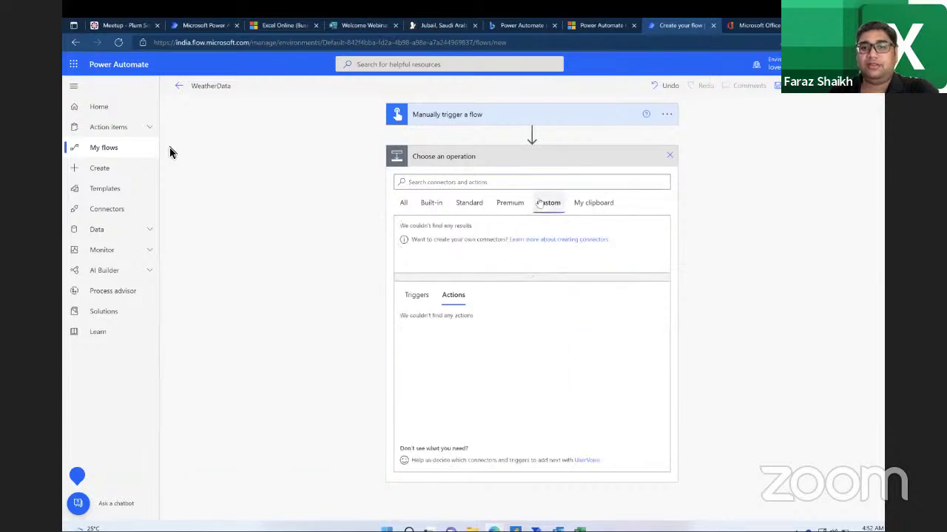
pyautogui.click(592, 205)
pyautogui.click(432, 188)
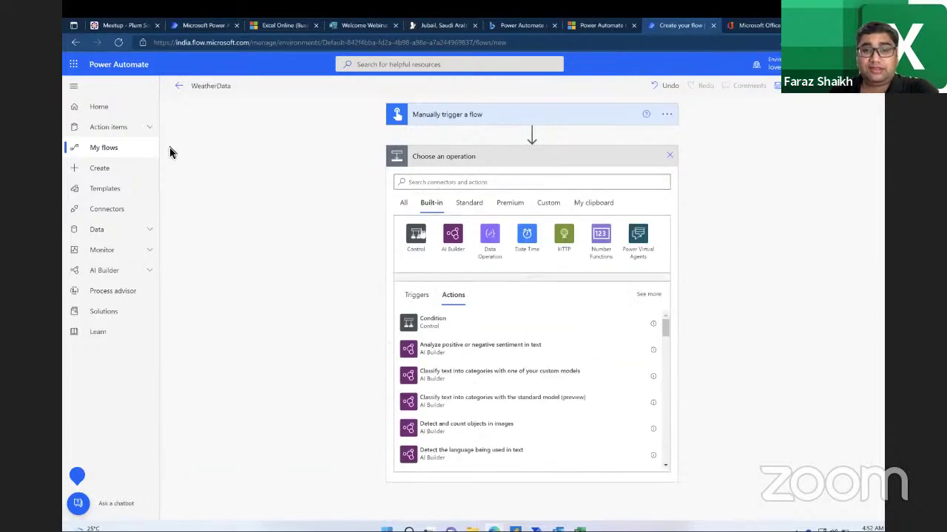
pyautogui.click(403, 203)
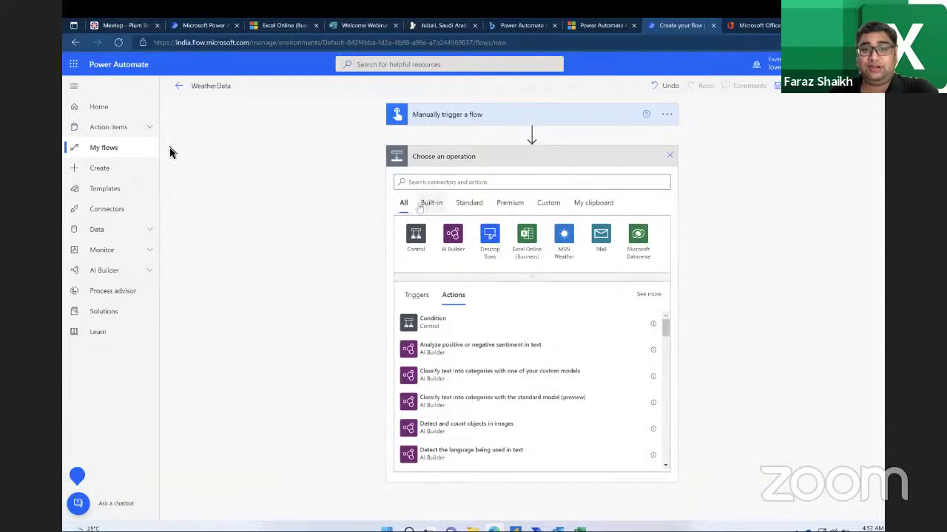
pyautogui.click(432, 204)
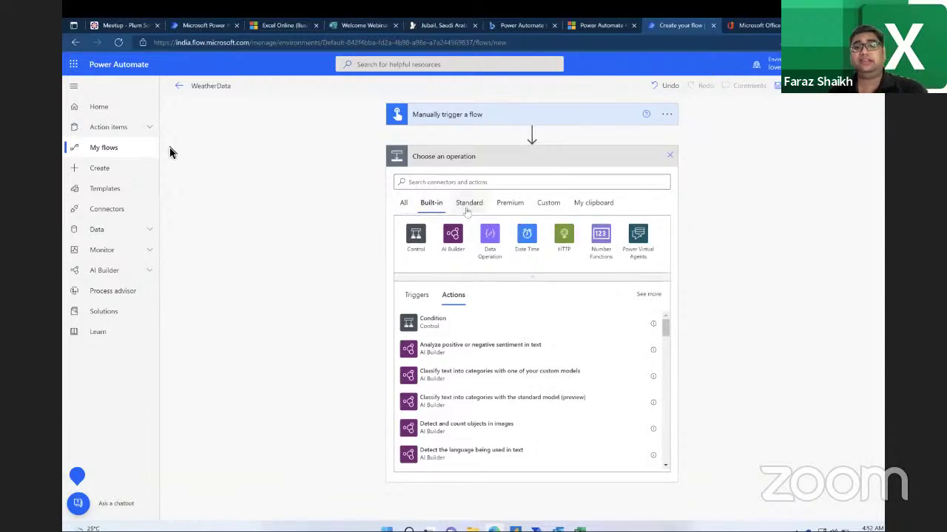
# Step: Add the MSN Weather action "Get forecast for today" from the full connector list as the new step
pyautogui.click(403, 203)
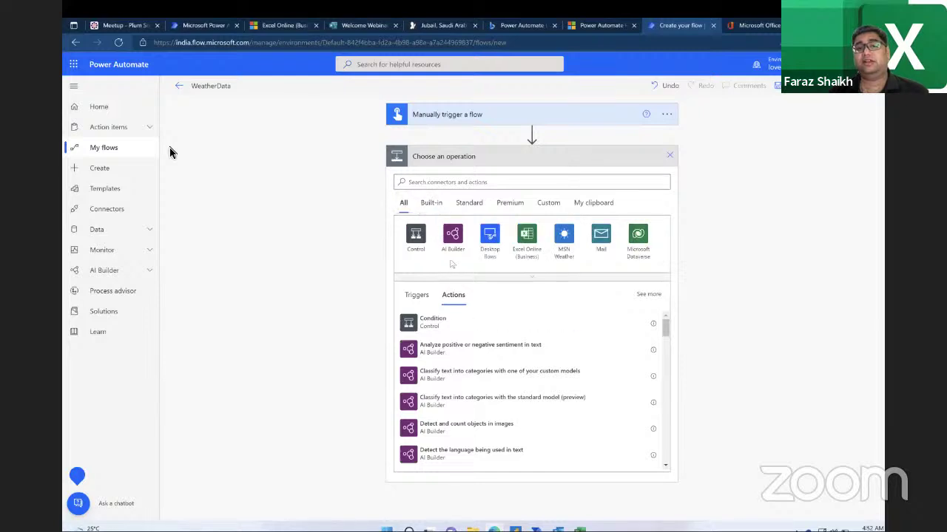
pyautogui.click(564, 238)
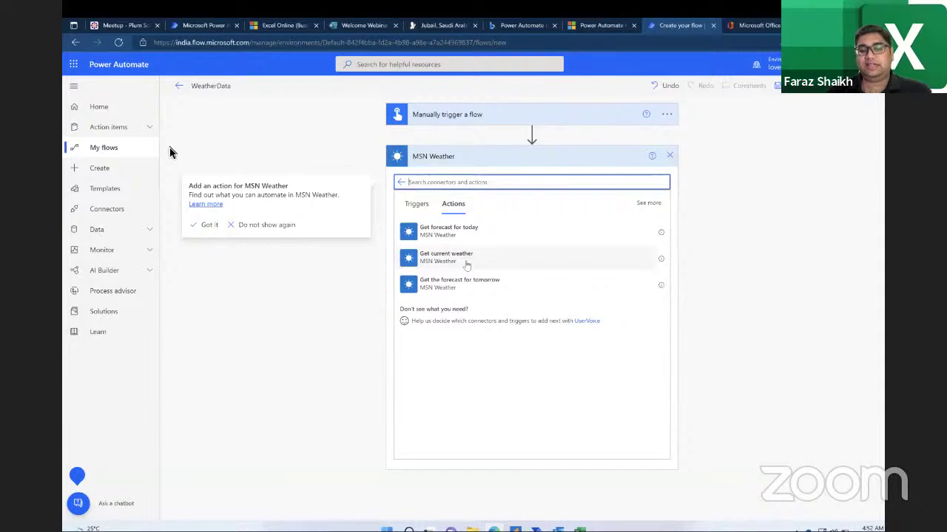
pyautogui.click(467, 231)
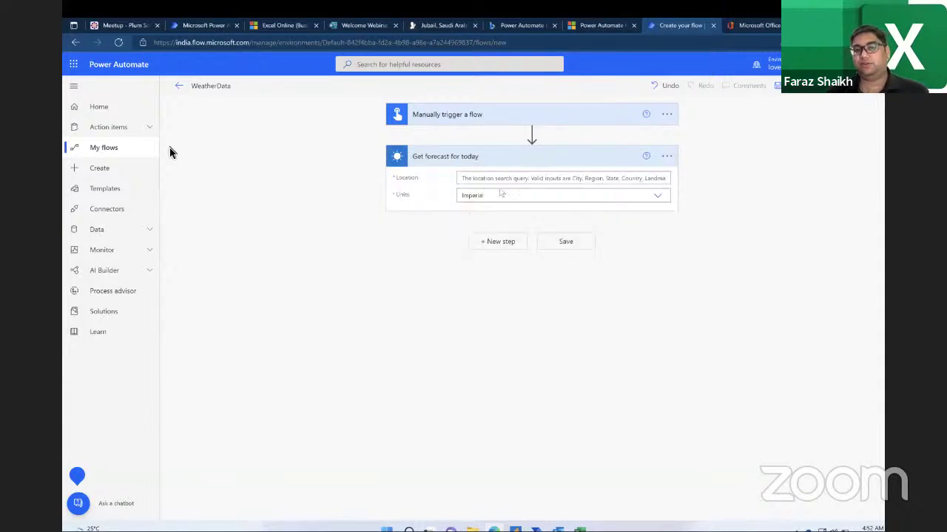
# Step: Check which unit options the "Get forecast for today" action offers, leaving the selection as it is
pyautogui.click(510, 195)
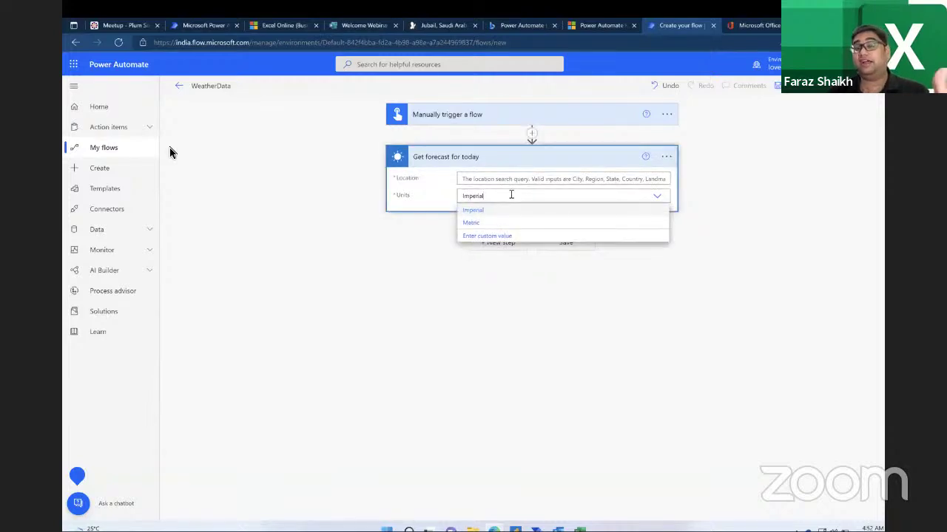
pyautogui.click(342, 344)
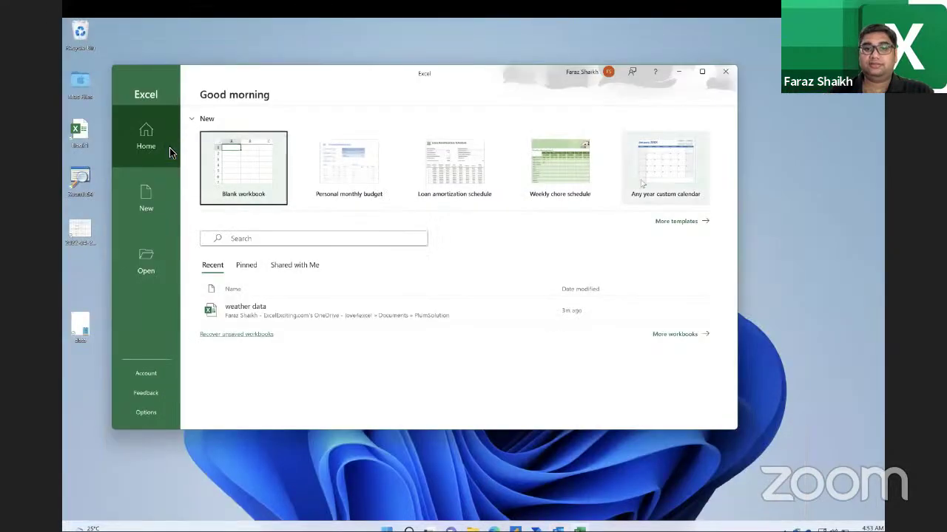
# Step: Switch to Excel, open the recent "weather data" workbook and review the table's header row and its first data row
pyautogui.click(290, 312)
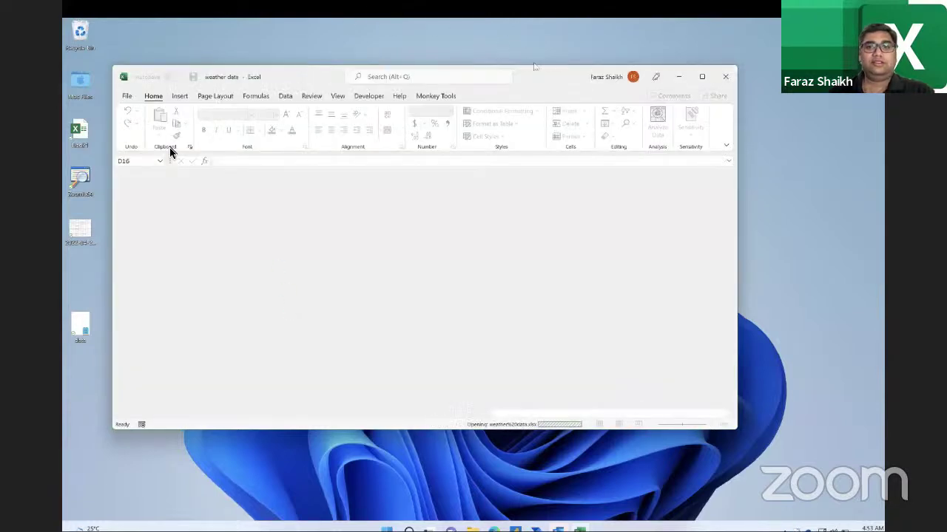
pyautogui.click(171, 194)
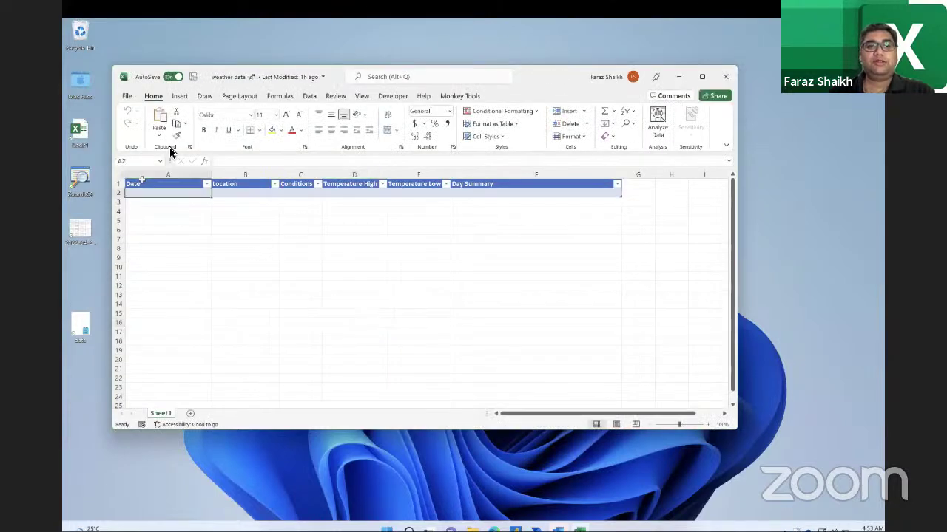
pyautogui.moveTo(179, 186); pyautogui.dragTo(534, 192)
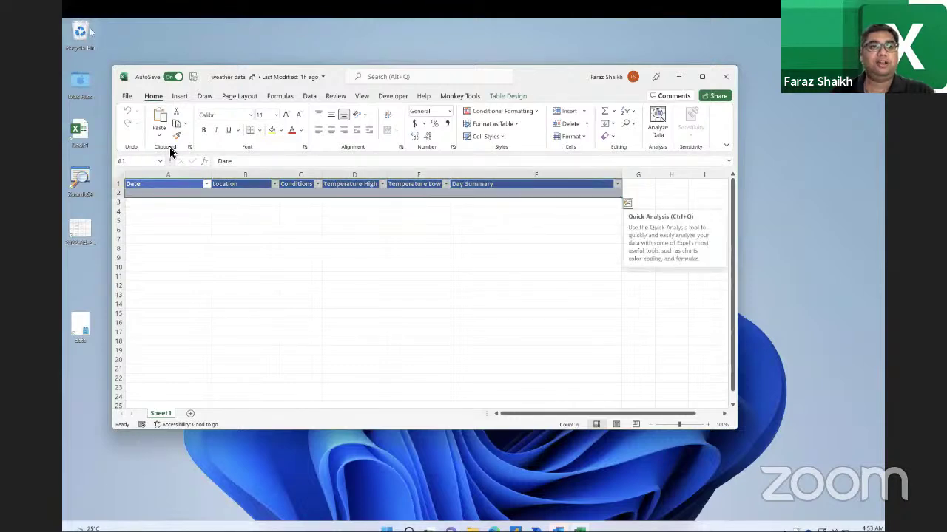
pyautogui.click(250, 242)
pyautogui.click(173, 193)
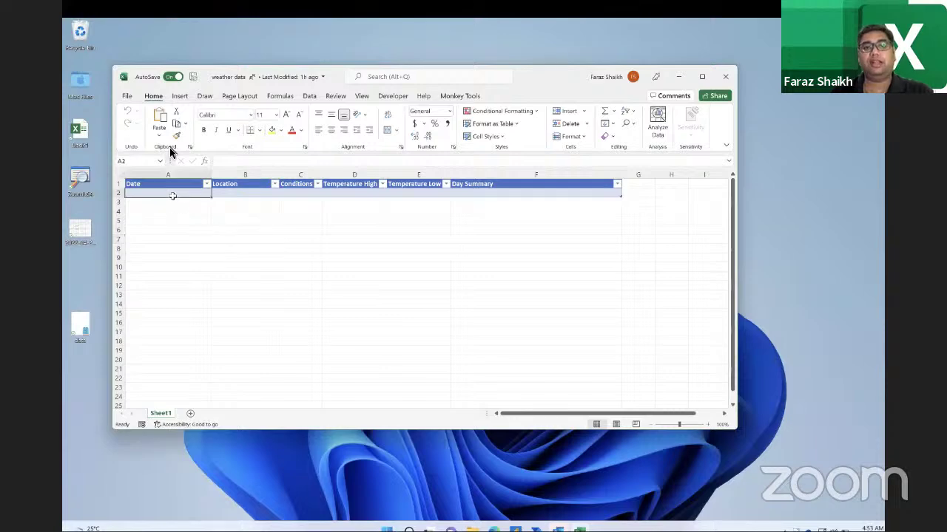
pyautogui.moveTo(245, 193); pyautogui.dragTo(521, 189)
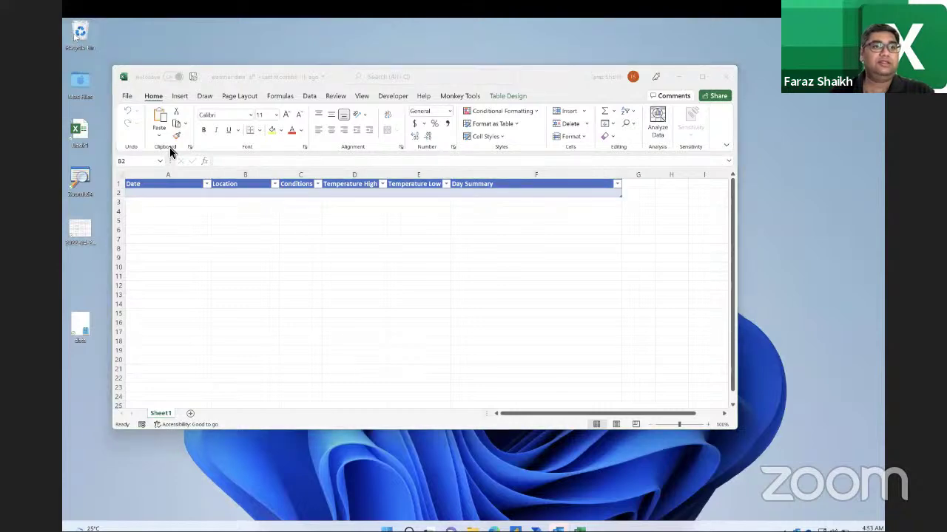
# Step: Locate the "weather data" workbook in OneDrive's PlumSolution folder with File Explorer, and close both the folder window and the workbook
pyautogui.doubleClick(80, 34)
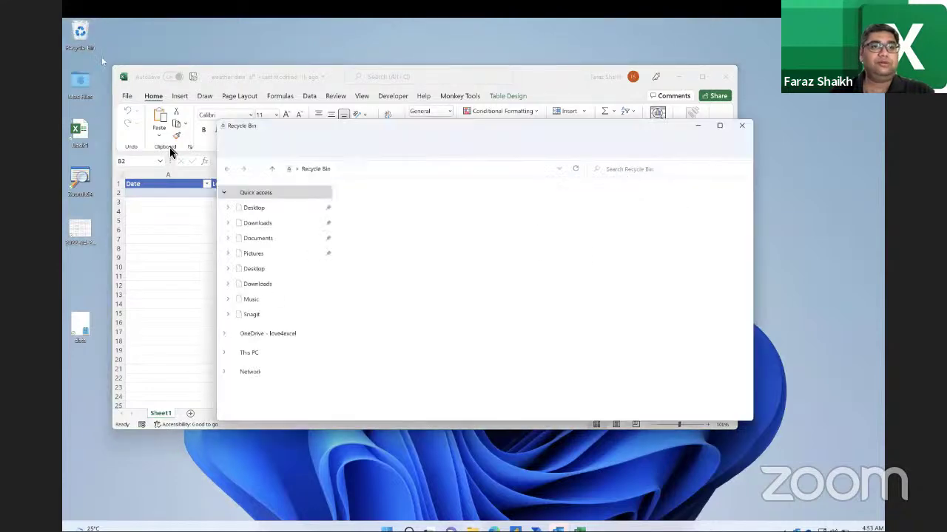
pyautogui.click(249, 207)
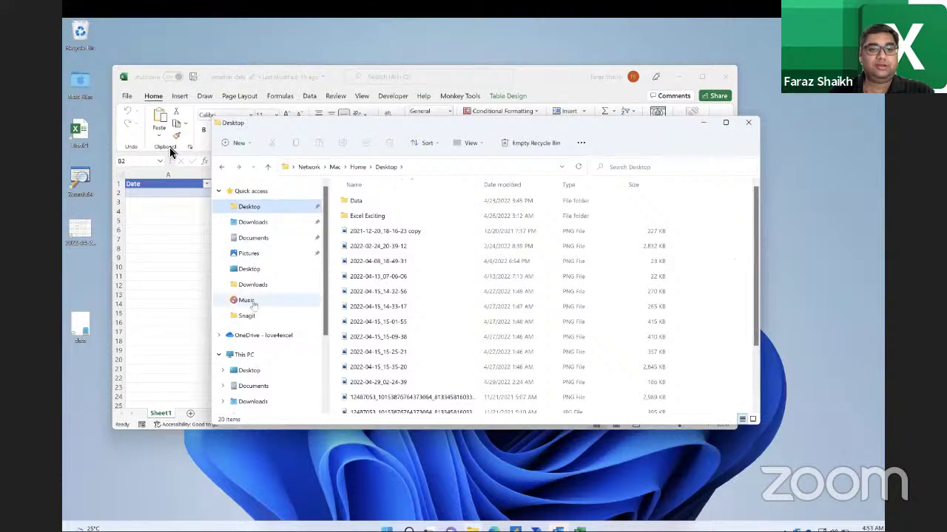
pyautogui.click(259, 336)
pyautogui.doubleClick(425, 265)
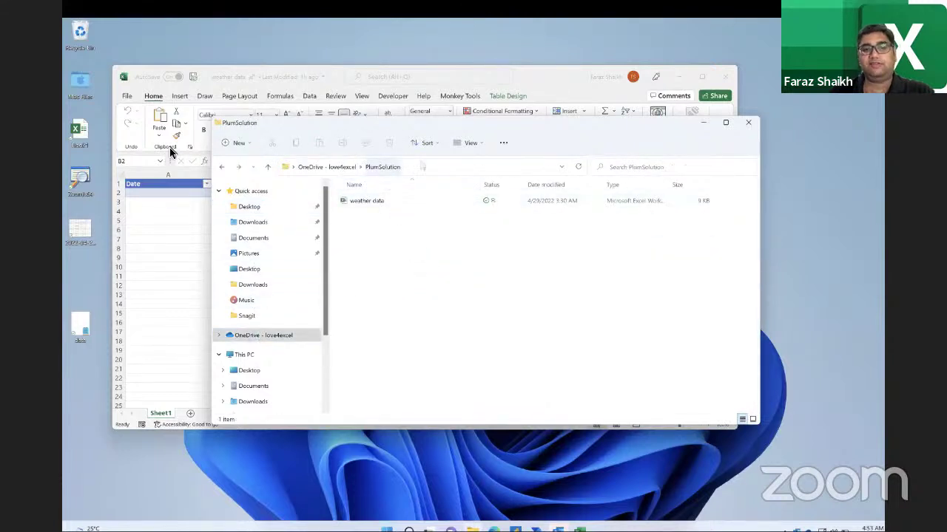
pyautogui.click(407, 206)
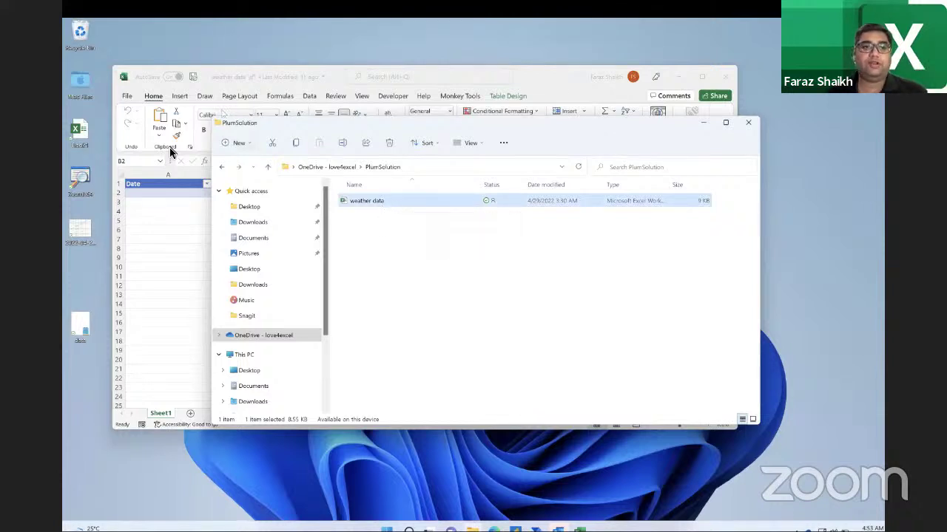
pyautogui.moveTo(273, 130); pyautogui.dragTo(338, 137)
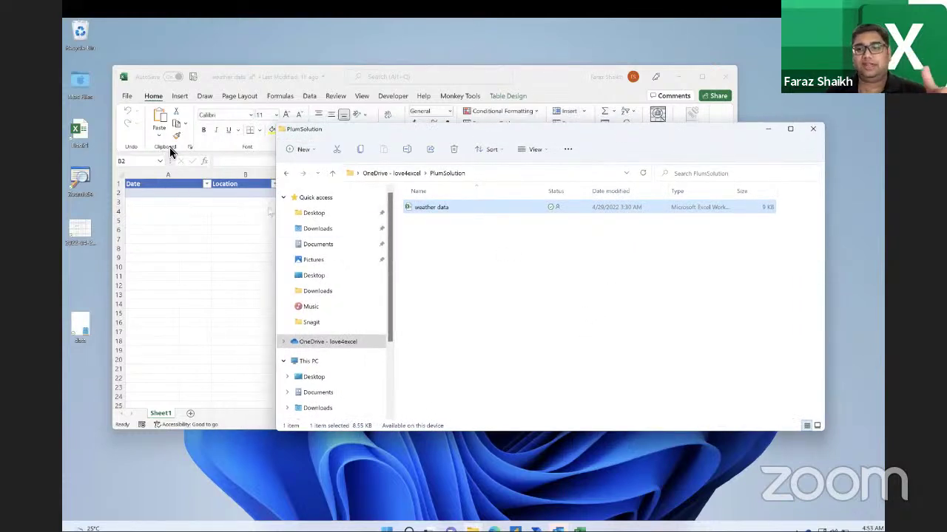
pyautogui.click(816, 131)
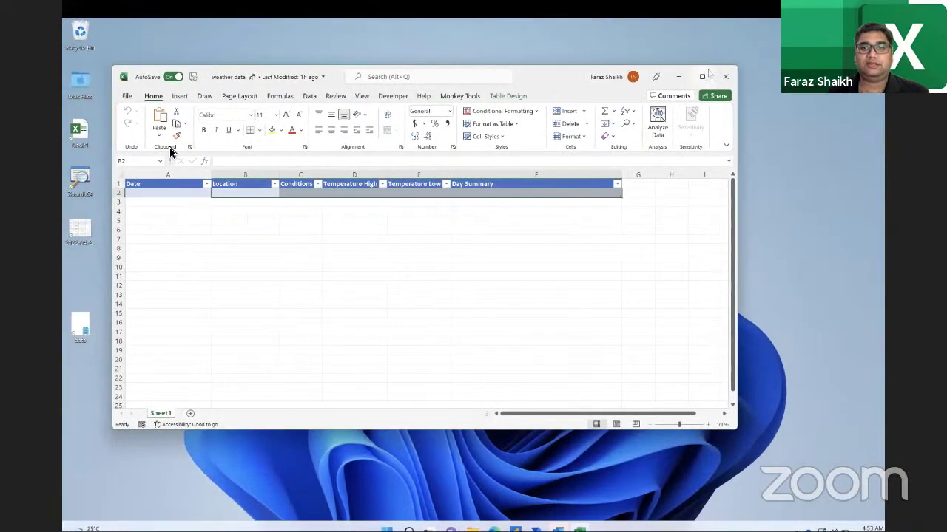
pyautogui.click(725, 76)
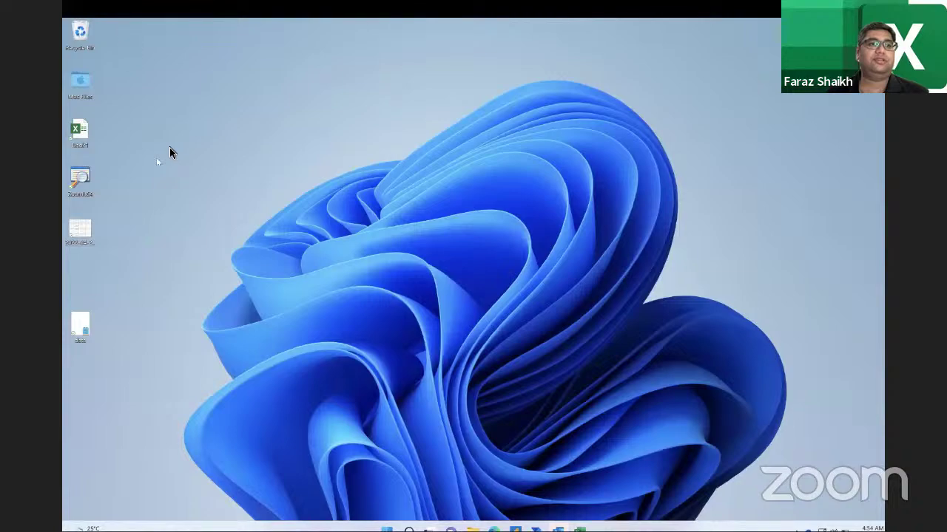
pyautogui.hotkey('ctrl', 'Up')
pyautogui.hotkey('ctrl', 'Right')
pyautogui.hotkey('ctrl', 'Right')
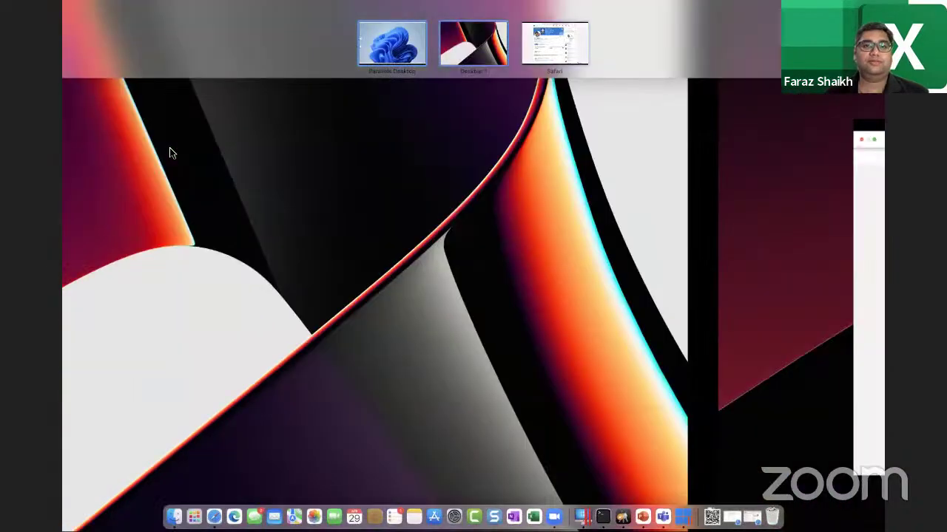
pyautogui.hotkey('ctrl', 'Left')
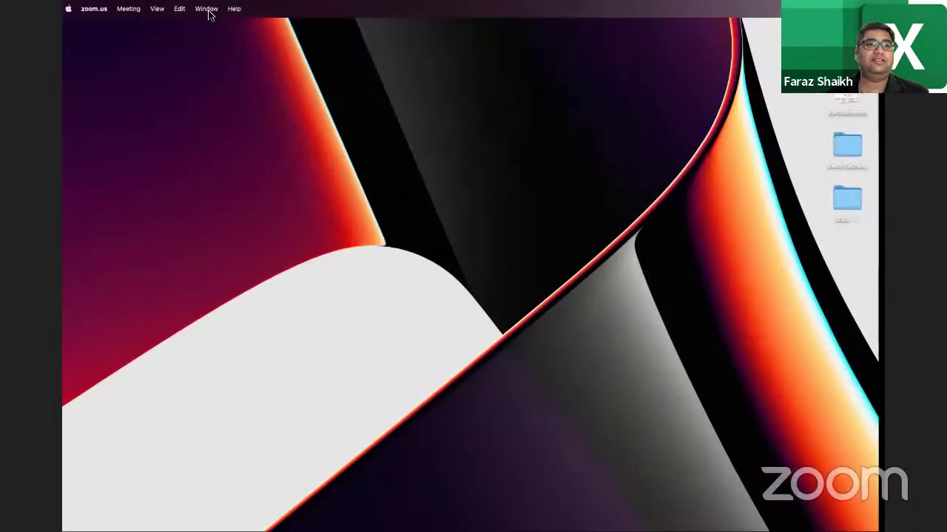
pyautogui.click(185, 9)
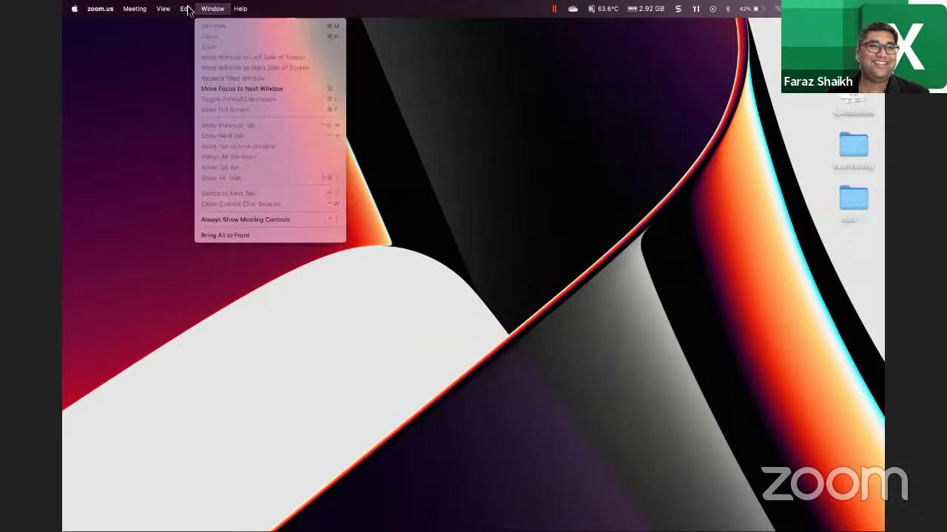
pyautogui.moveTo(171, 14)
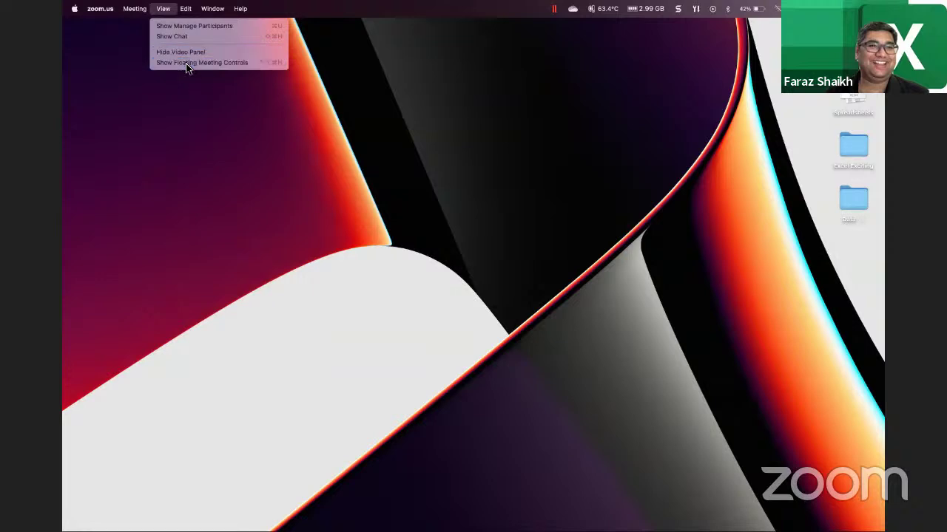
pyautogui.click(187, 63)
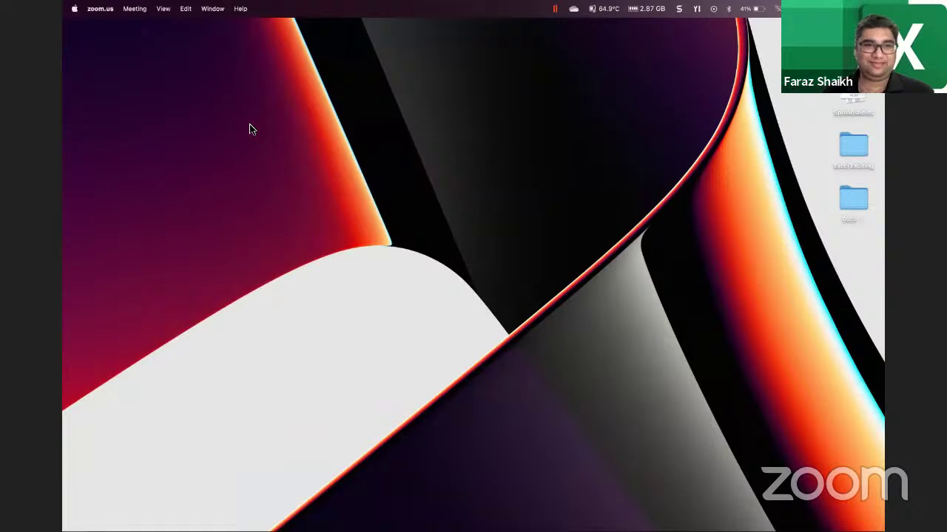
pyautogui.click(163, 8)
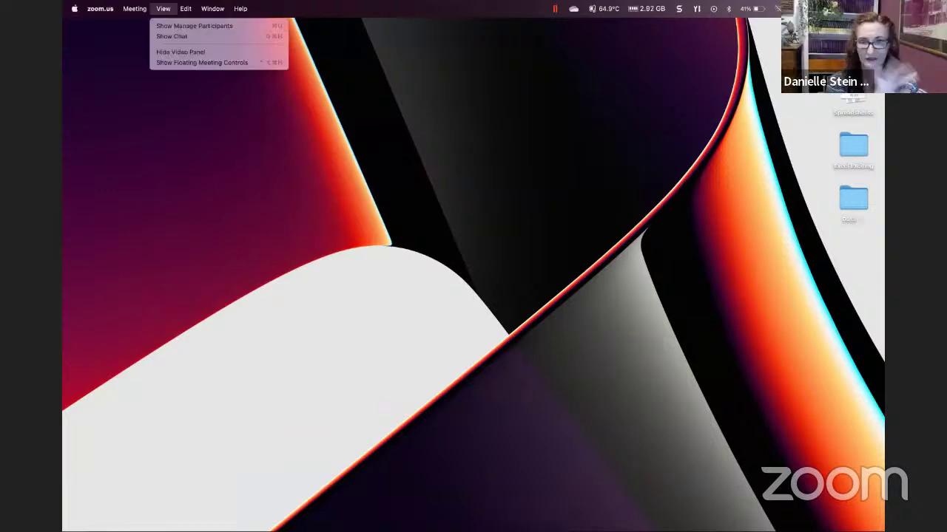
pyautogui.click(170, 63)
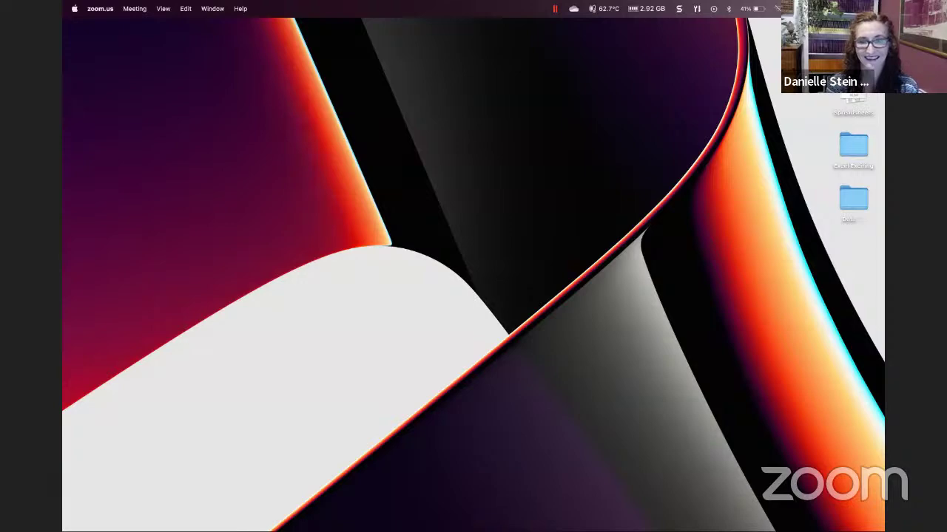
pyautogui.hotkey('ctrl', 'Left')
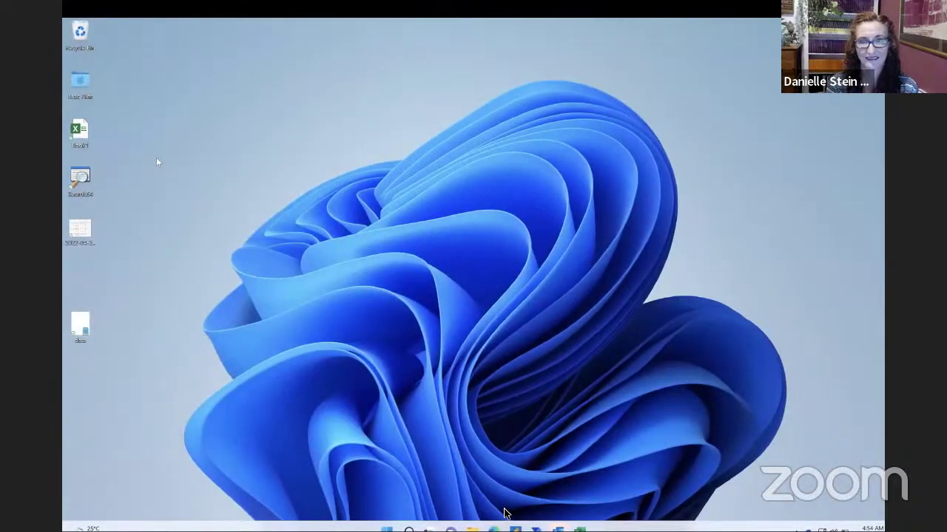
pyautogui.moveTo(634, 491)
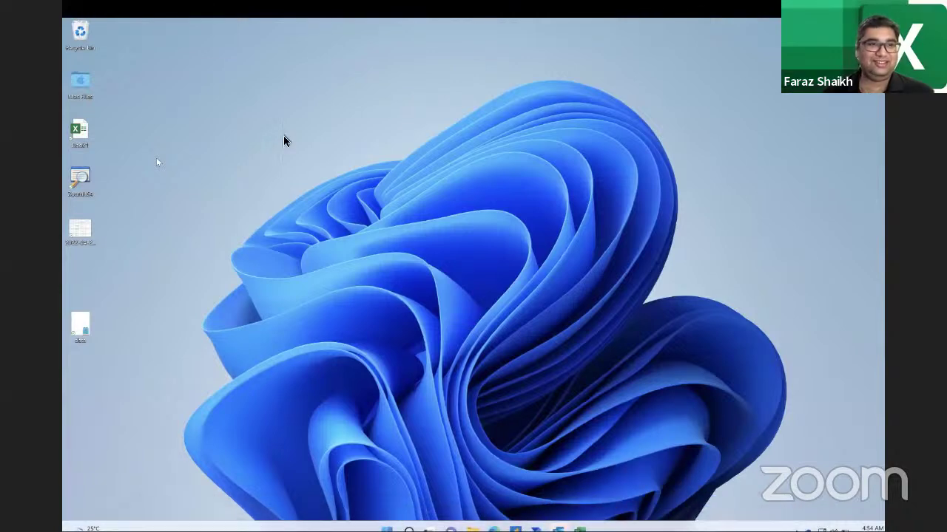
pyautogui.moveTo(137, 6)
pyautogui.click(88, 28)
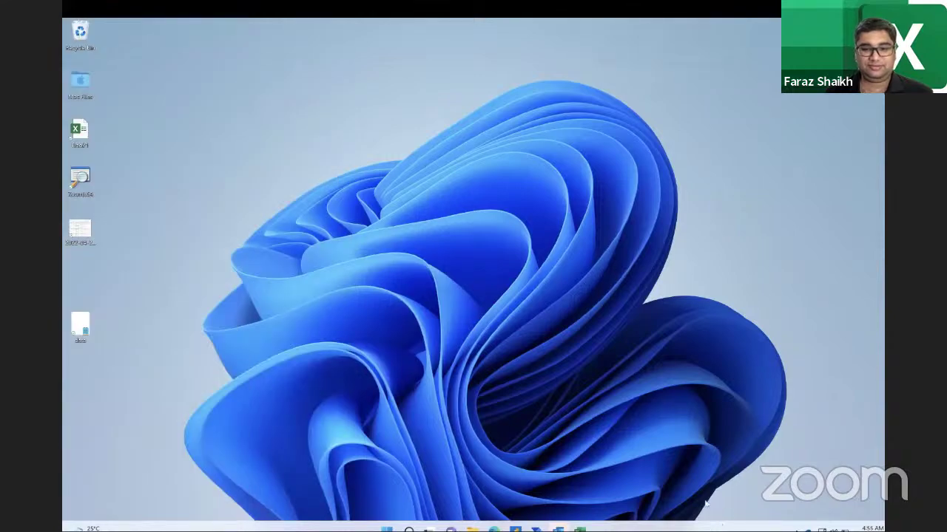
pyautogui.hotkey('ctrl', 'Left')
pyautogui.hotkey('ctrl', 'Right')
pyautogui.hotkey('ctrl', 'Right')
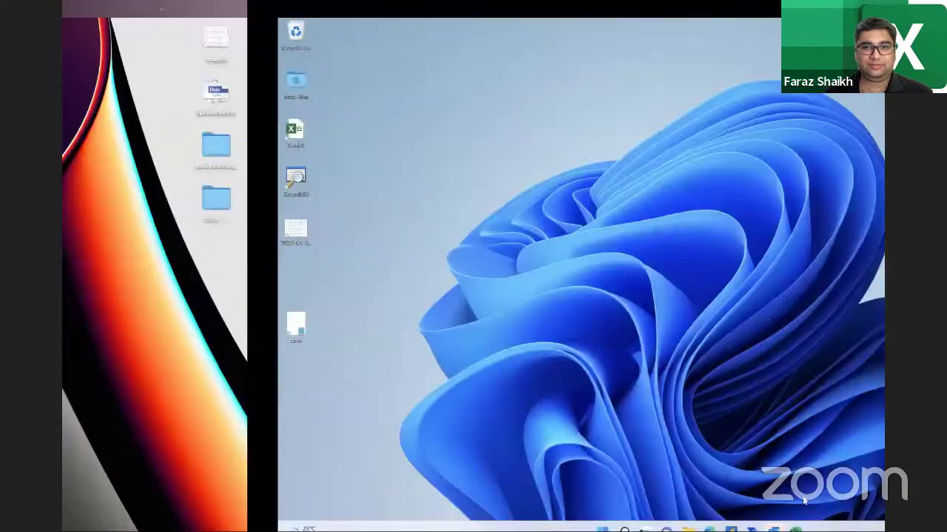
pyautogui.hotkey('ctrl', 'Left')
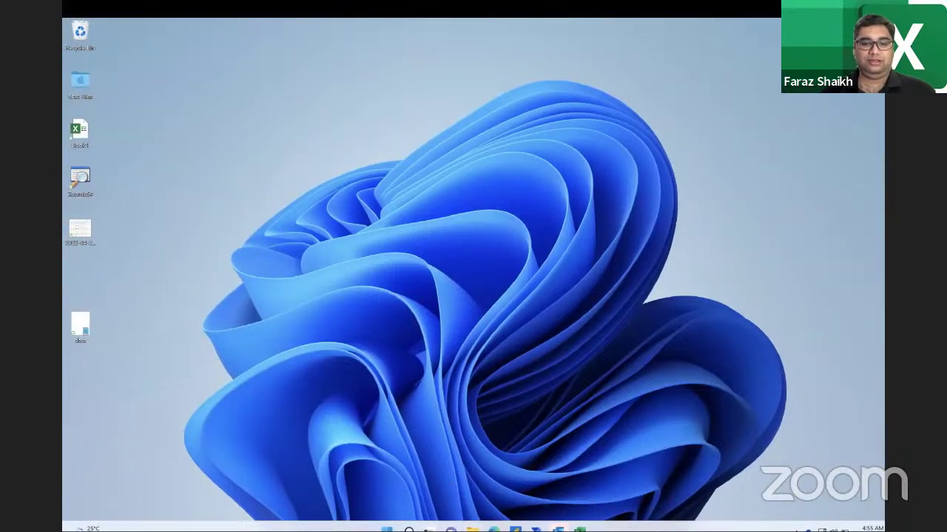
# Step: Switch back to Power Automate in the browser and set the forecast action's location to "Jubail, Saudi Arabia", without a leading blank line
pyautogui.hotkey('alt', 'Tab')
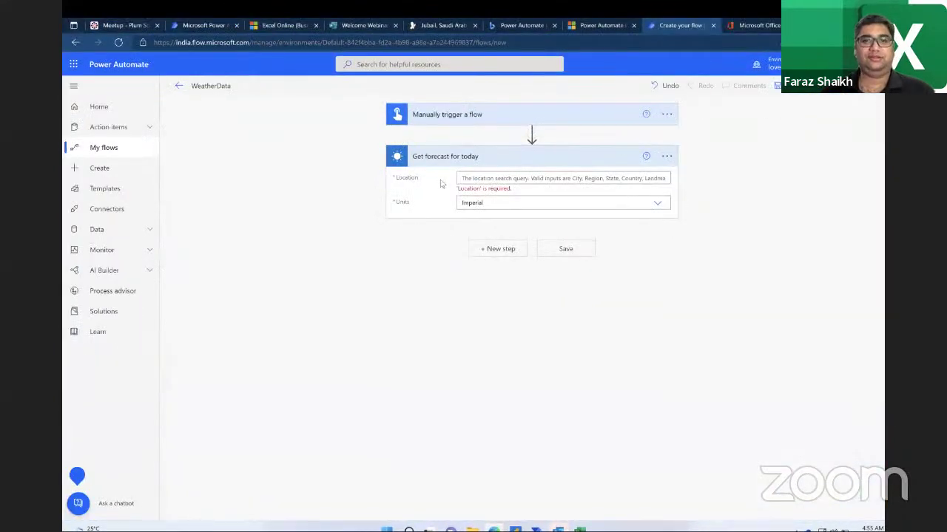
pyautogui.click(486, 179)
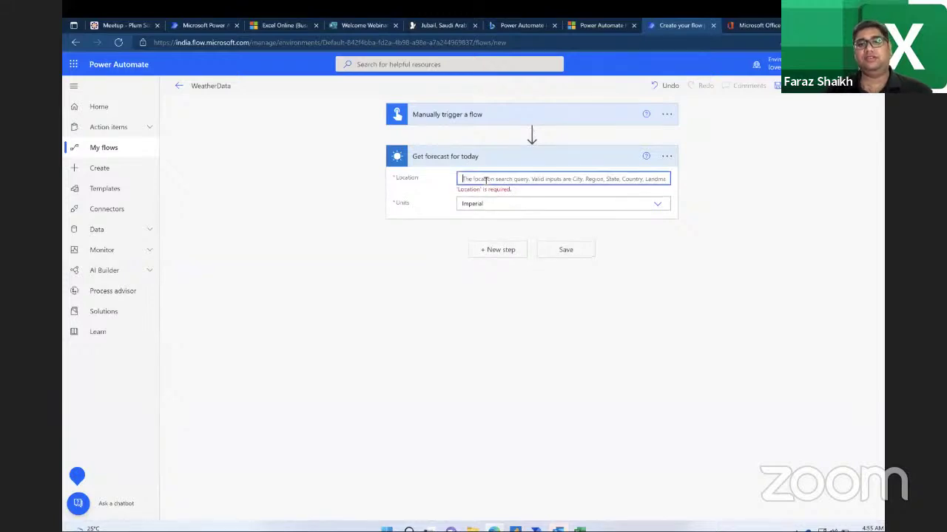
pyautogui.click(454, 116)
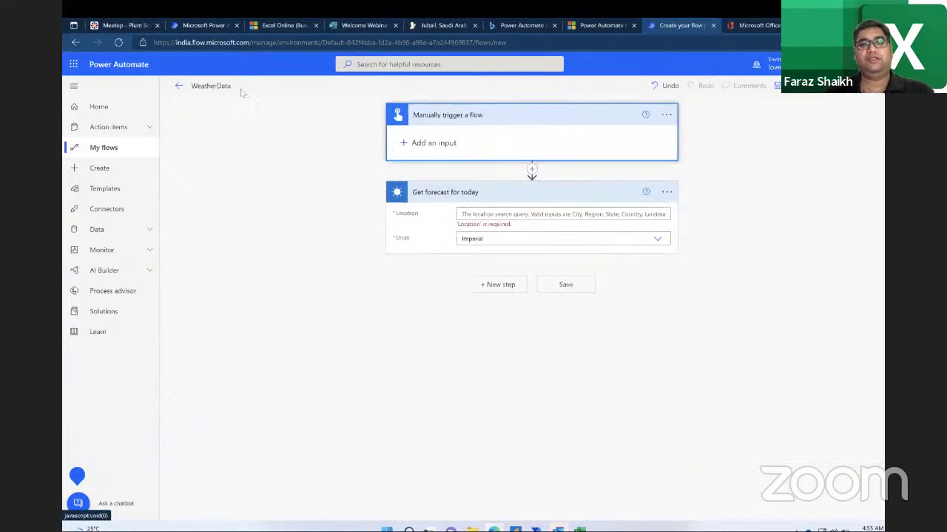
pyautogui.click(480, 216)
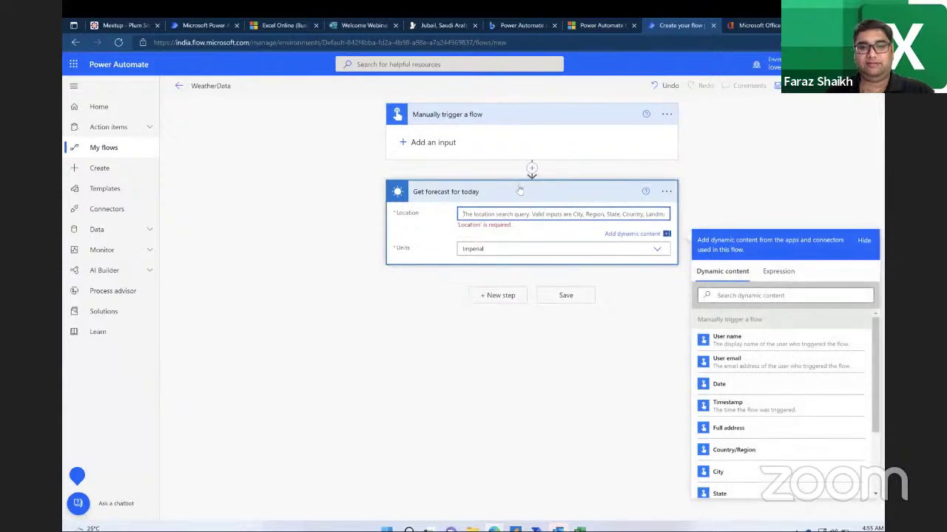
pyautogui.write('Jubail, Saudi Arabia')
pyautogui.press('BackSpace')
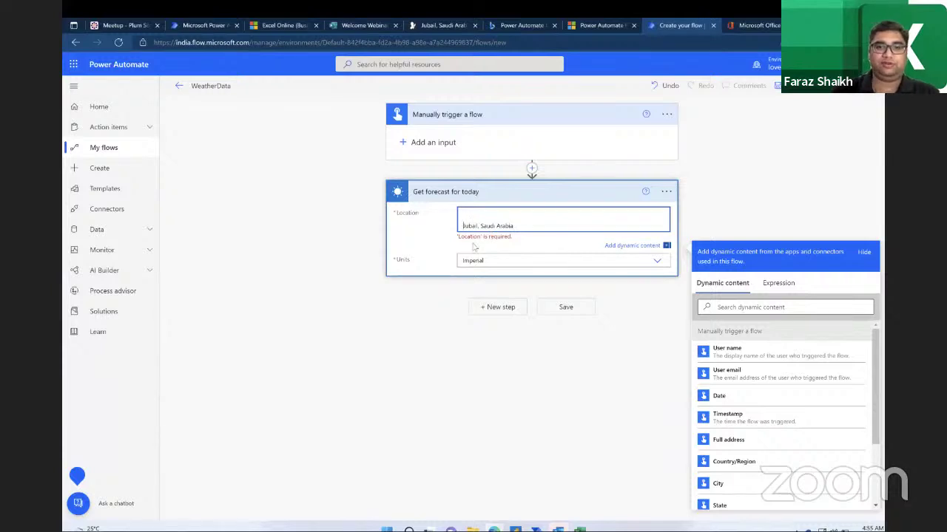
pyautogui.press('BackSpace')
pyautogui.click(507, 225)
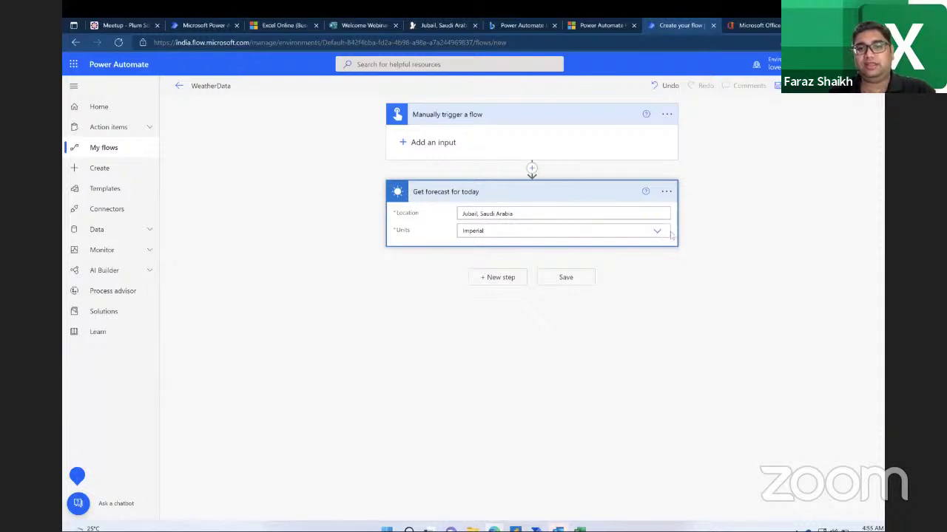
# Step: Set the forecast action's units to Metric and save the WeatherData flow
pyautogui.click(656, 231)
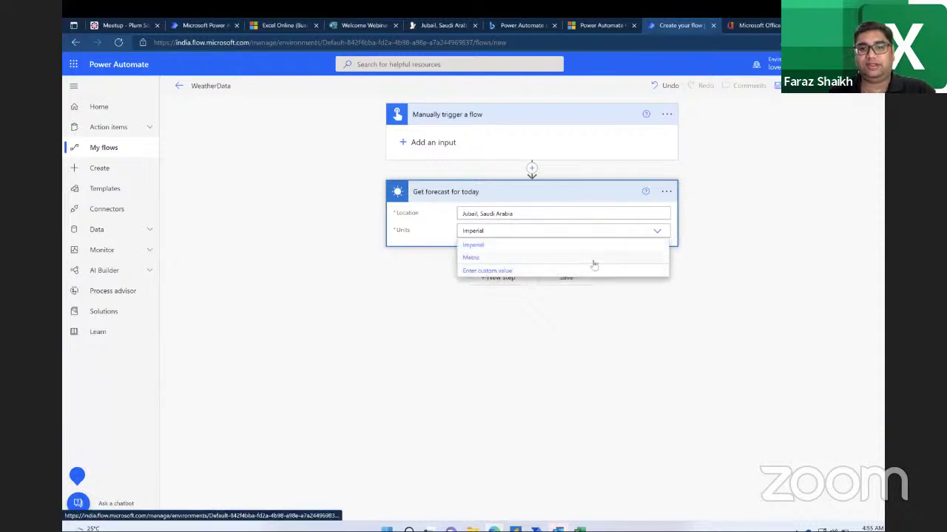
pyautogui.click(591, 259)
pyautogui.click(565, 277)
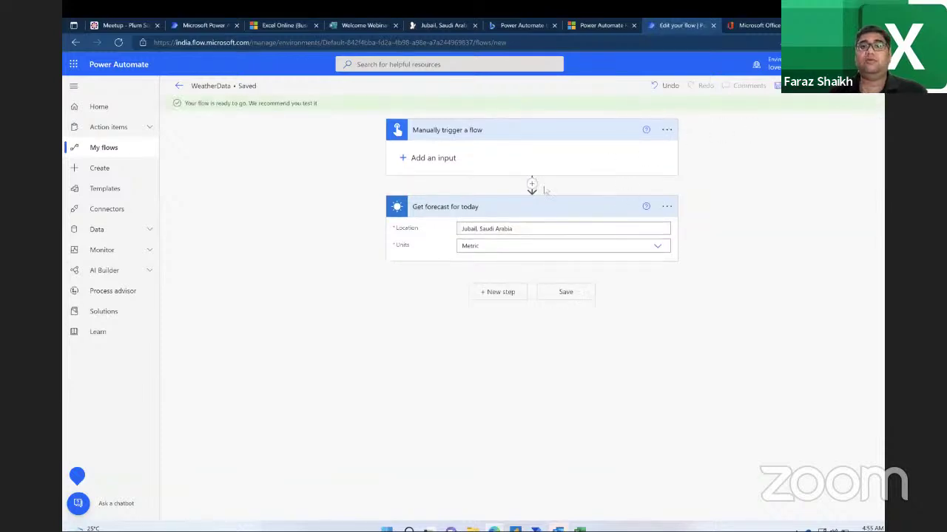
# Step: Test the WeatherData flow manually, continuing with the MSN Weather connection and starting the run
pyautogui.click(866, 86)
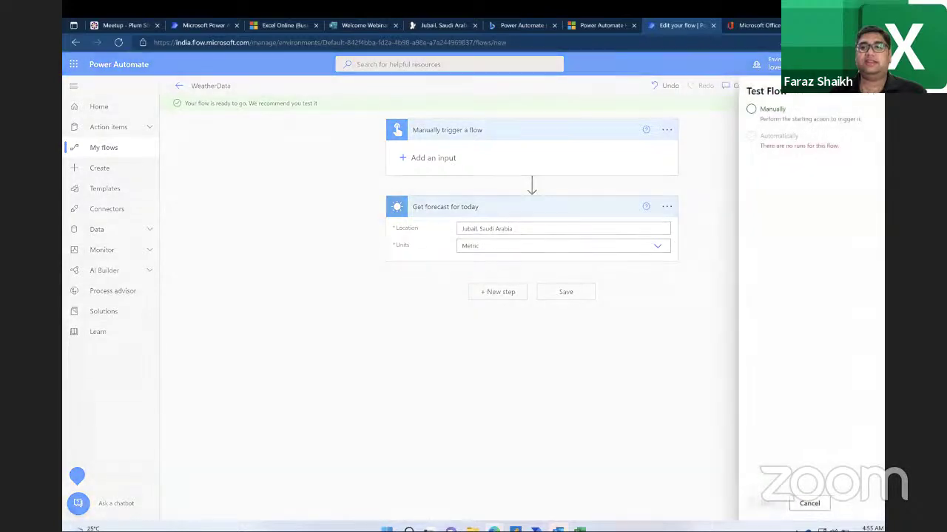
pyautogui.click(752, 109)
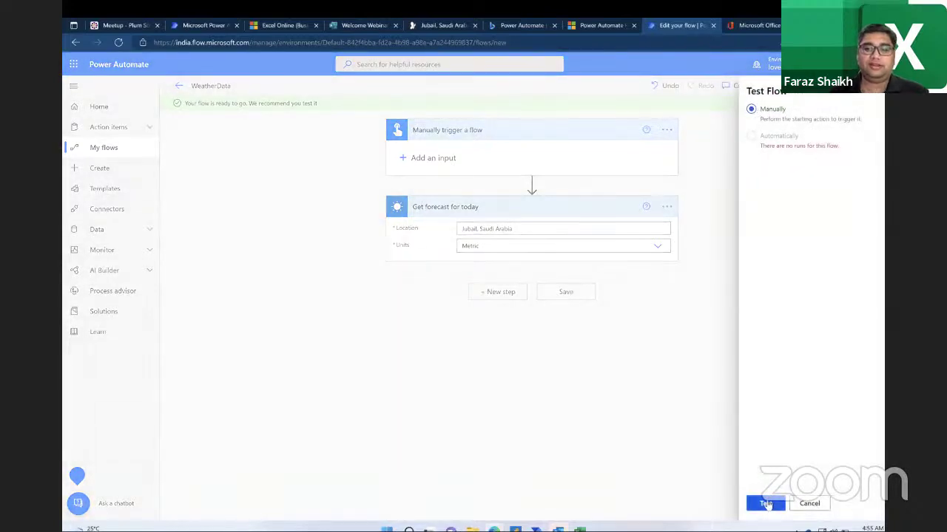
pyautogui.click(767, 504)
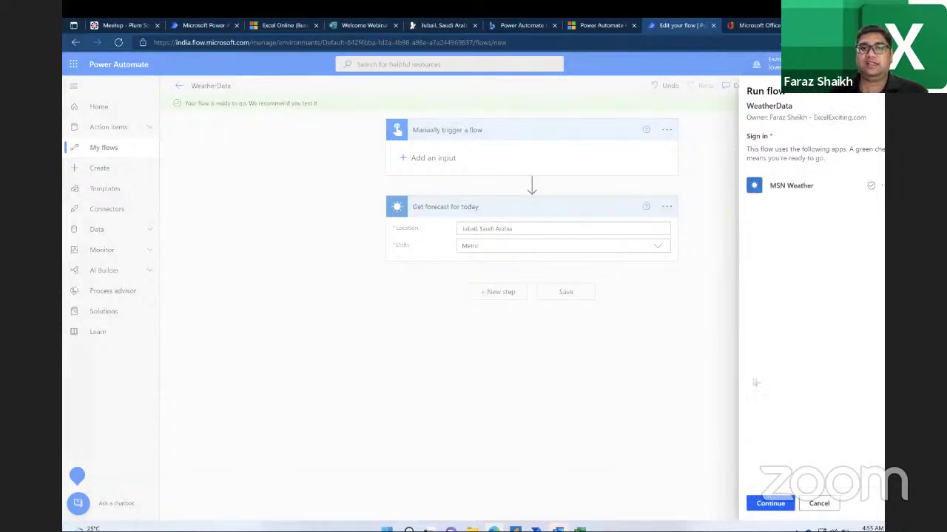
pyautogui.click(771, 505)
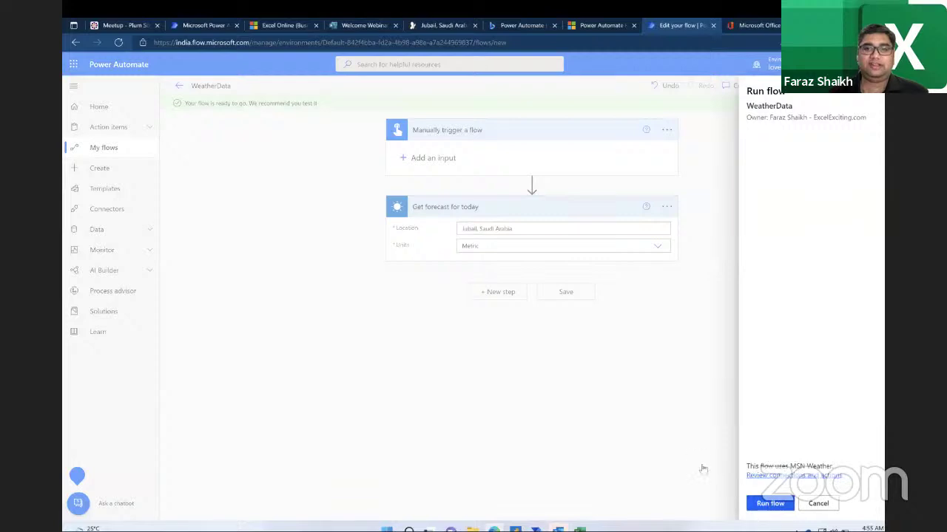
pyautogui.click(764, 509)
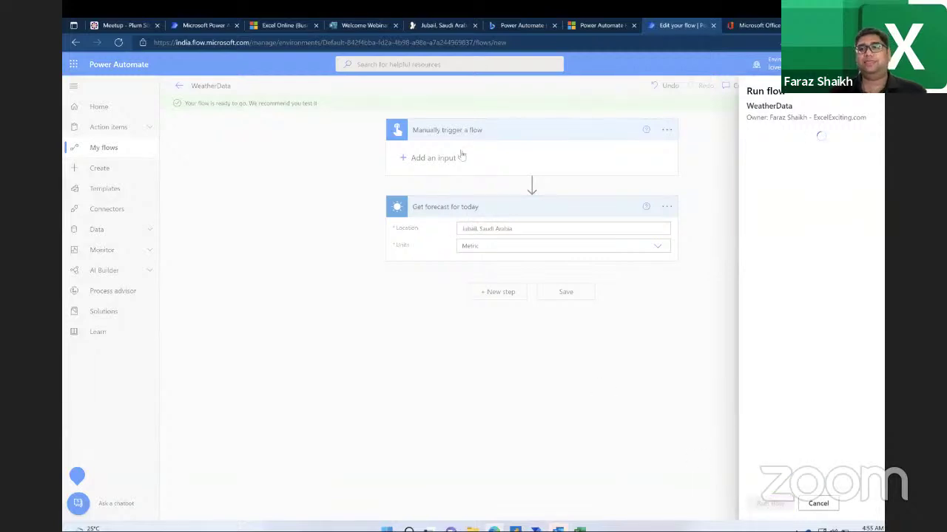
# Step: Close the Bing video search tab and the Power Automate reference tab beside it, keeping the flow's browser tab open
pyautogui.click(437, 26)
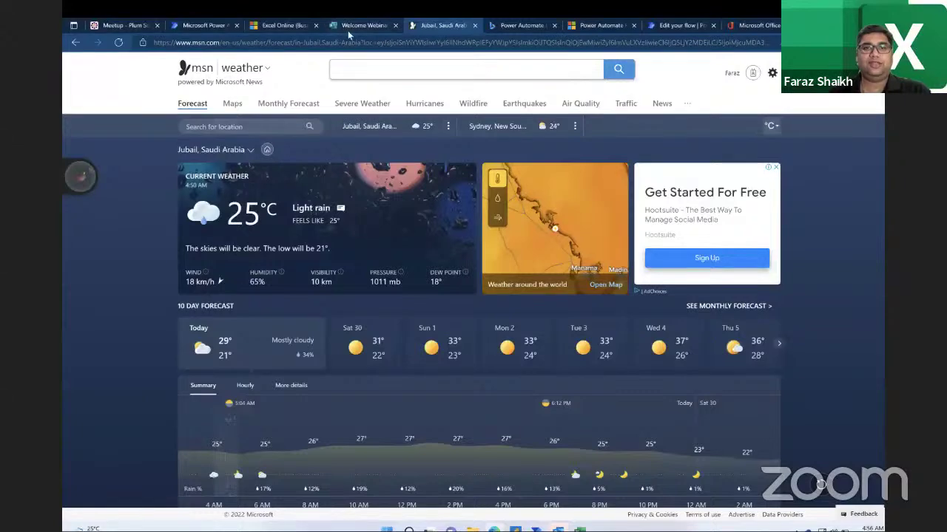
pyautogui.click(517, 24)
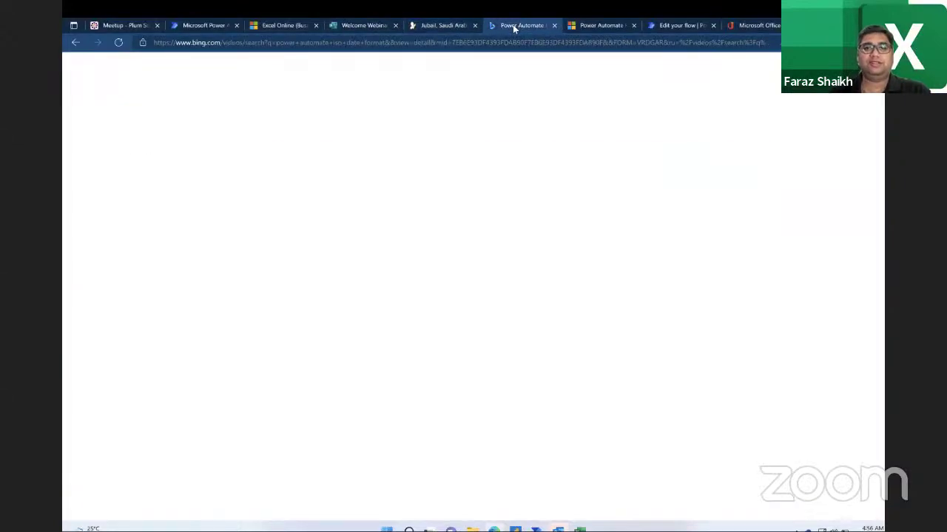
pyautogui.click(553, 25)
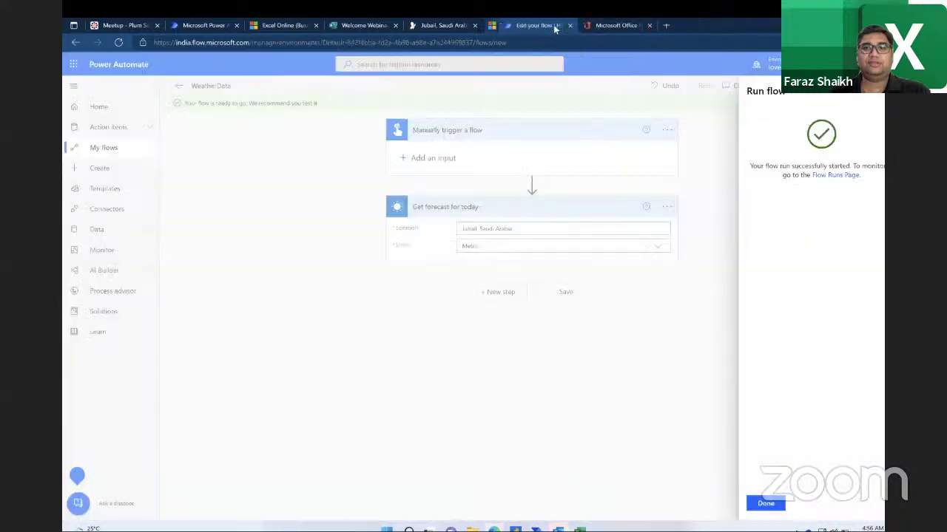
pyautogui.click(554, 25)
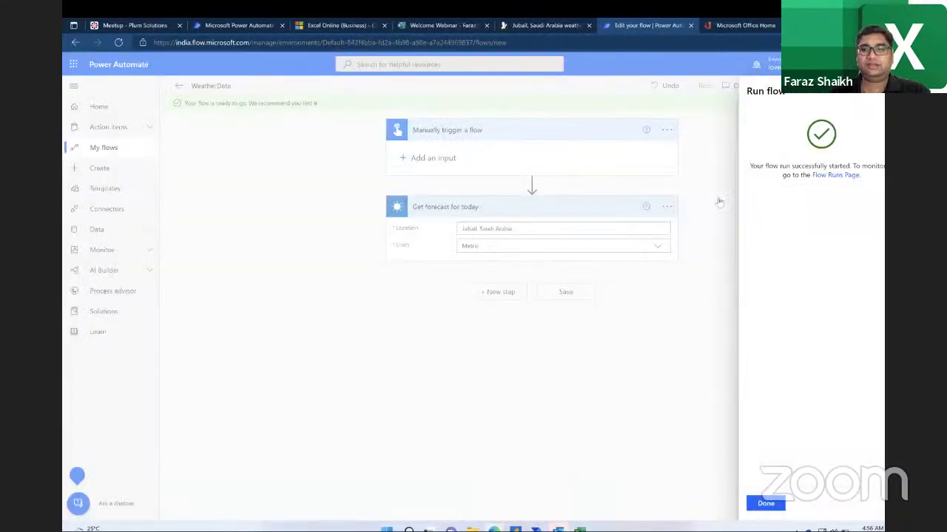
# Step: Open the completed test run and examine the forecast action's location, units, conditions, date and rain chance
pyautogui.click(772, 507)
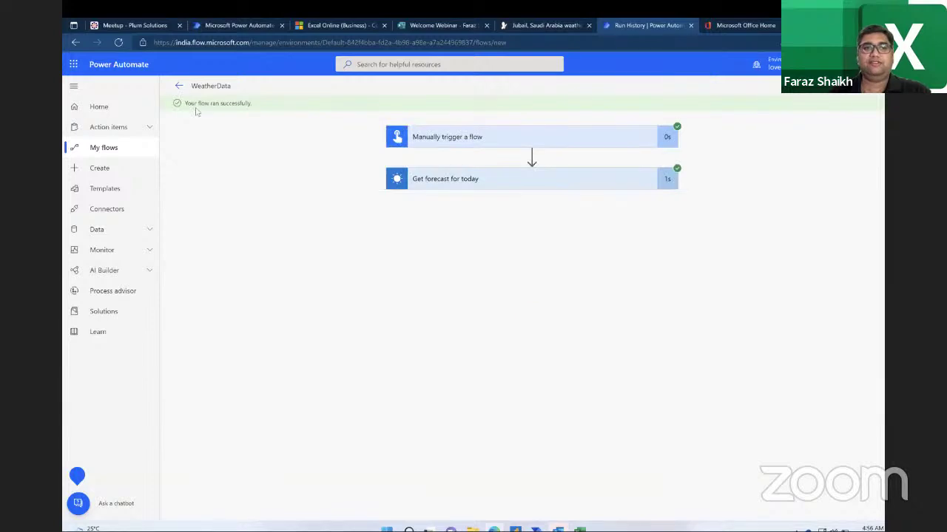
pyautogui.click(531, 184)
pyautogui.scroll(-3, 486, 336)
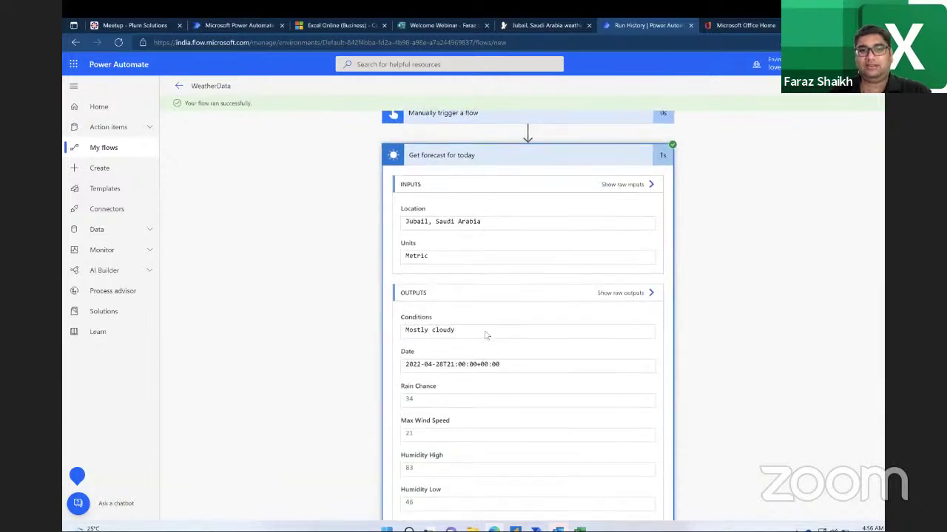
pyautogui.scroll(2, 485, 333)
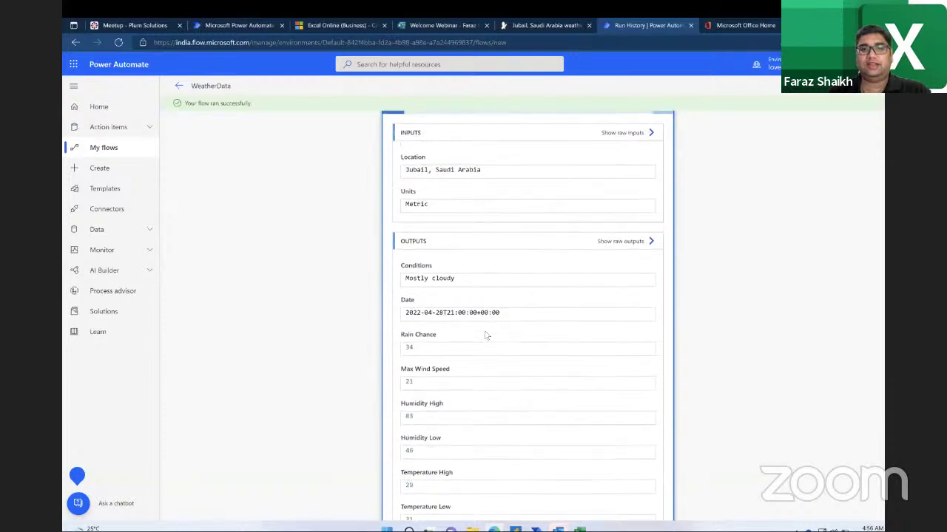
pyautogui.click(408, 185)
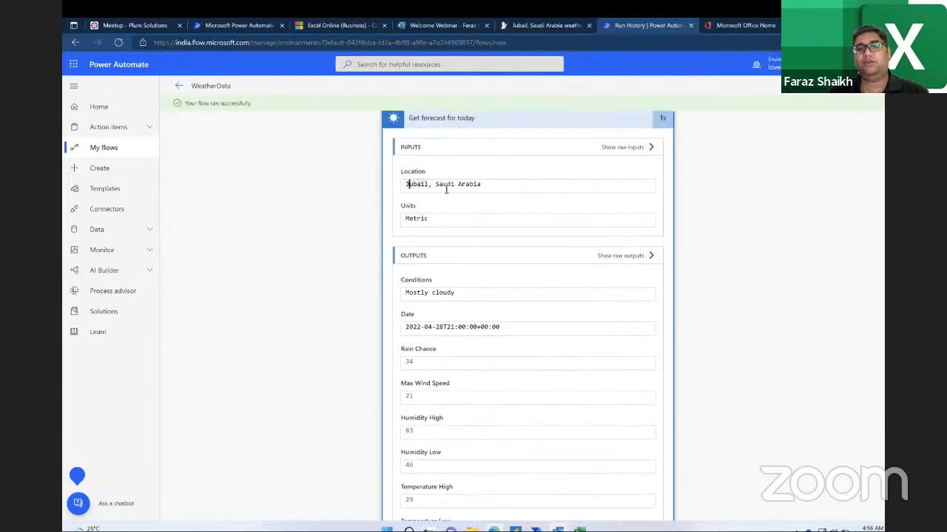
pyautogui.scroll(-2, 435, 223)
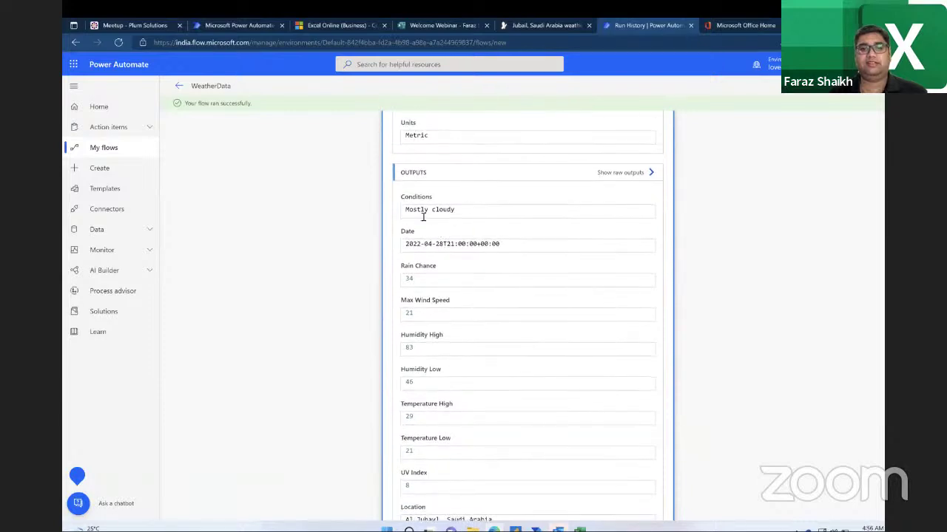
pyautogui.moveTo(406, 211); pyautogui.dragTo(466, 211)
pyautogui.click(419, 247)
pyautogui.tripleClick(420, 247)
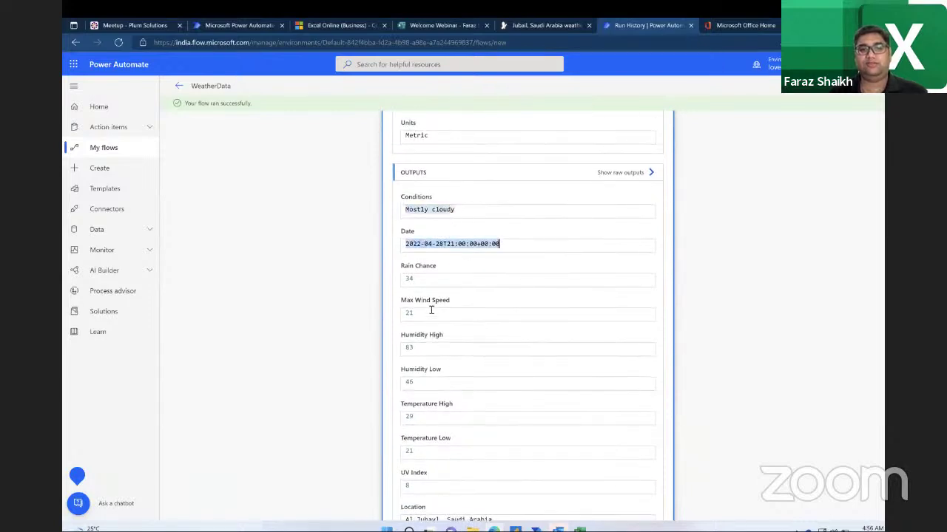
pyautogui.click(422, 277)
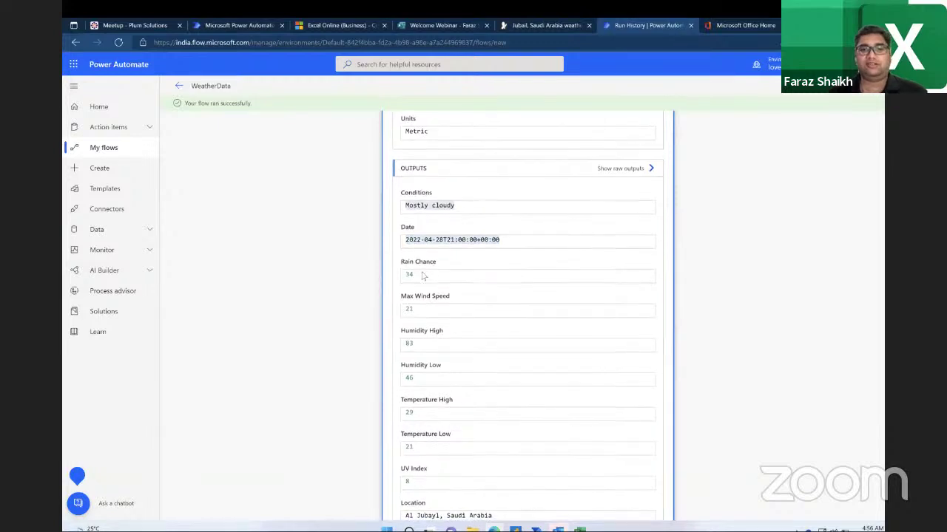
# Step: Expand the forecast action's remaining outputs and review the temperature, day and night fields, including the day summary
pyautogui.scroll(-2, 423, 276)
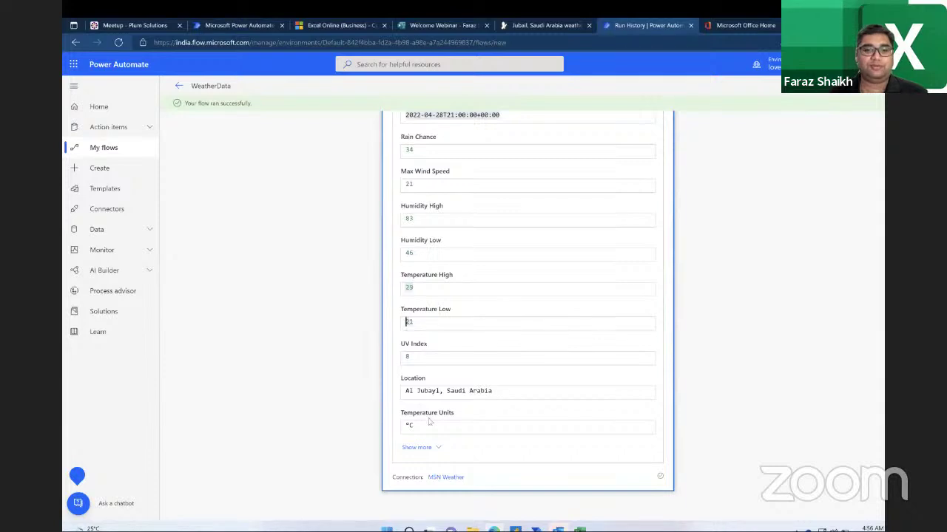
pyautogui.click(418, 447)
pyautogui.scroll(-5, 471, 249)
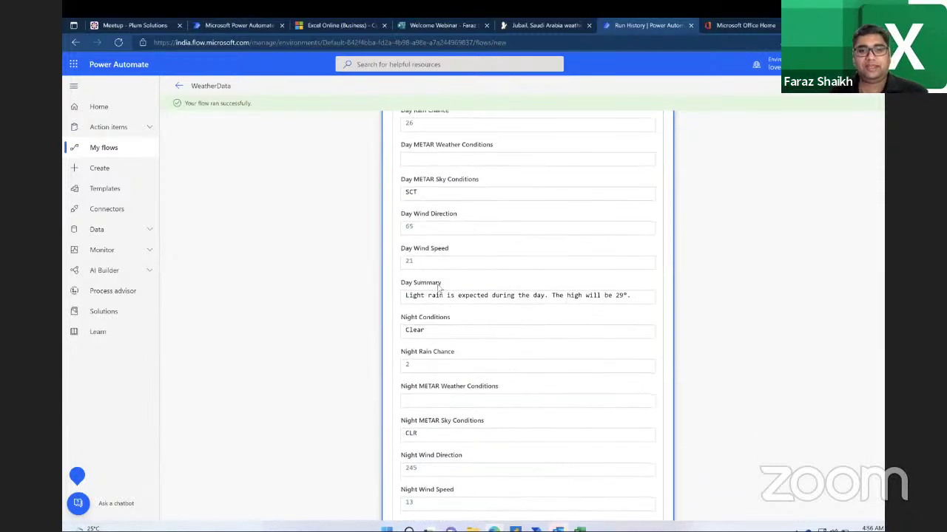
pyautogui.scroll(-4, 600, 312)
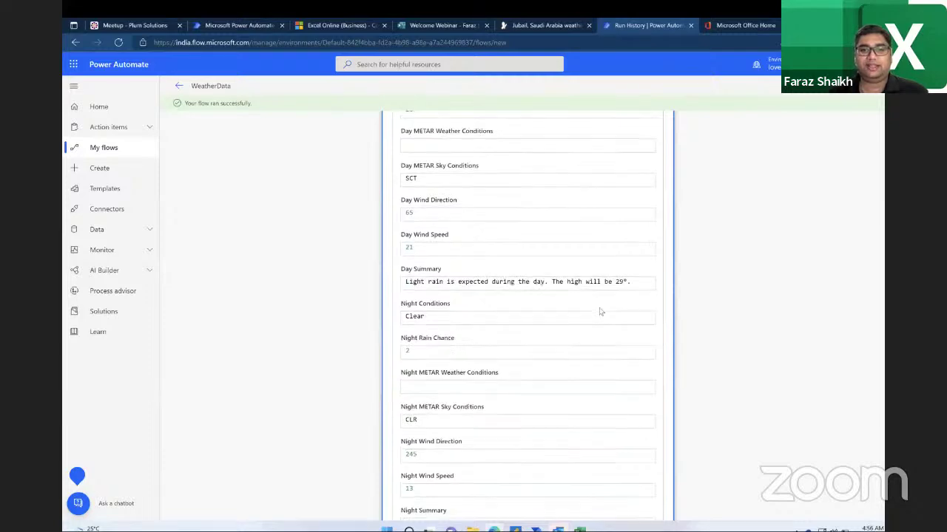
pyautogui.scroll(5, 601, 312)
pyautogui.scroll(3, 601, 312)
pyautogui.scroll(-5, 600, 312)
pyautogui.scroll(10, 601, 312)
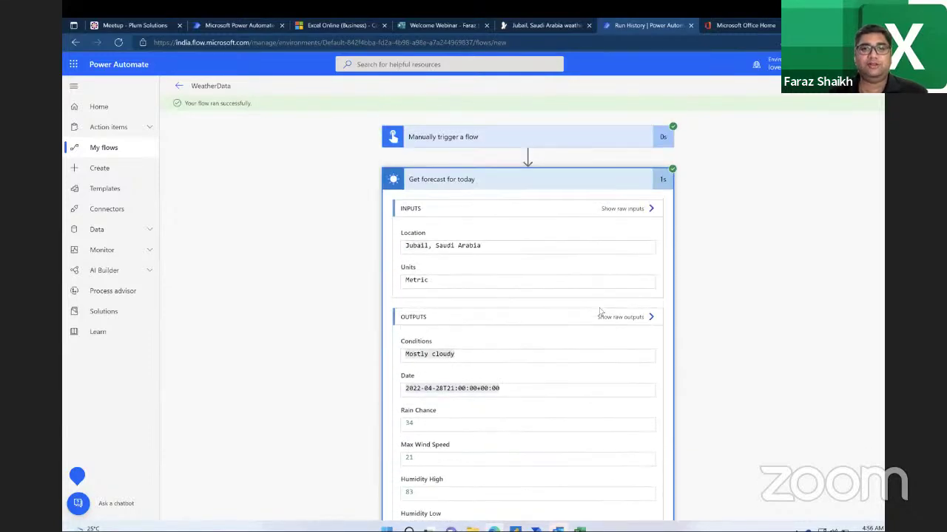
# Step: Collapse the forecast action's run details and return the WeatherData flow to edit mode
pyautogui.click(553, 183)
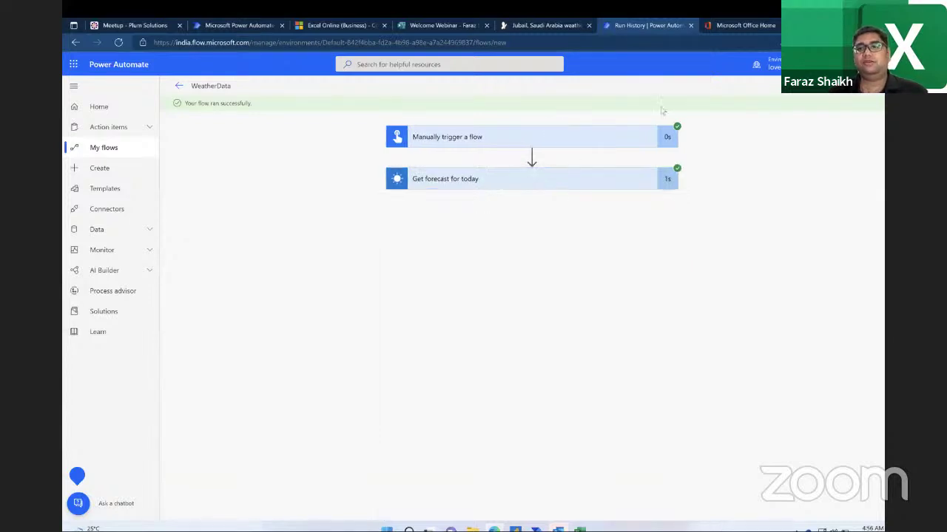
pyautogui.click(876, 109)
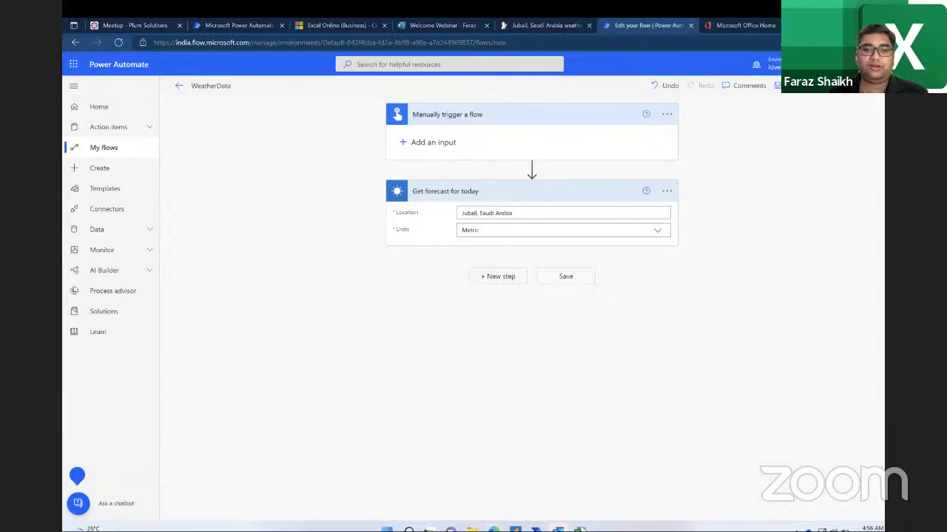
pyautogui.press('ctrl+super+Right')
pyautogui.press('ctrl+super+Left')
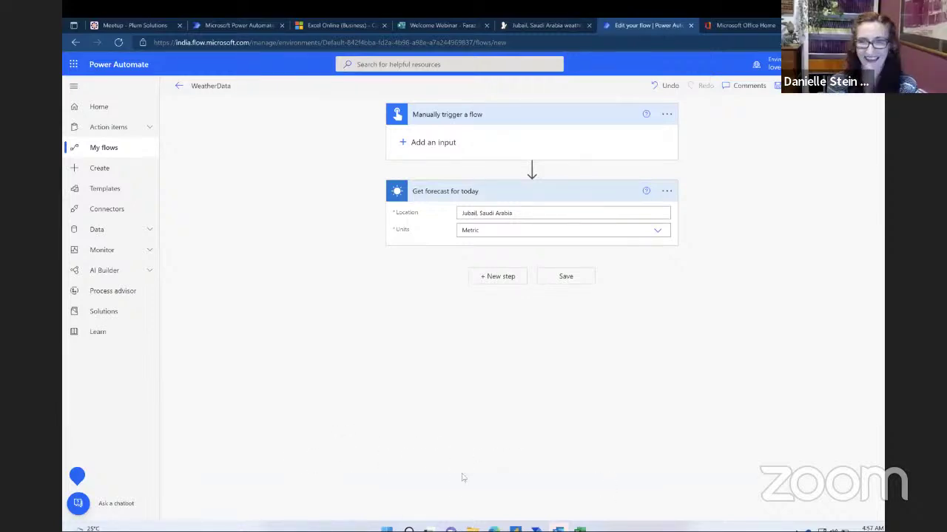
# Step: Launch Excel and open the recent "weather data" workbook
pyautogui.press('super')
pyautogui.write('exc')
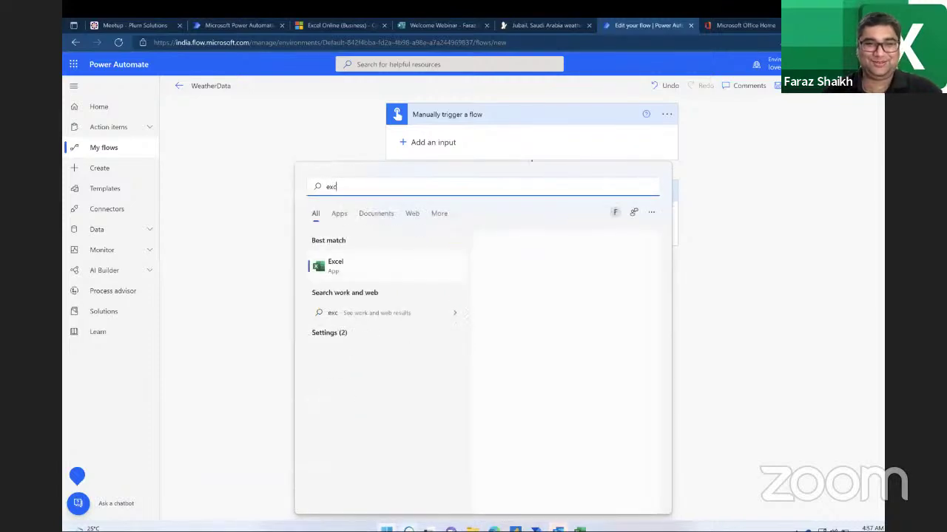
pyautogui.click(363, 274)
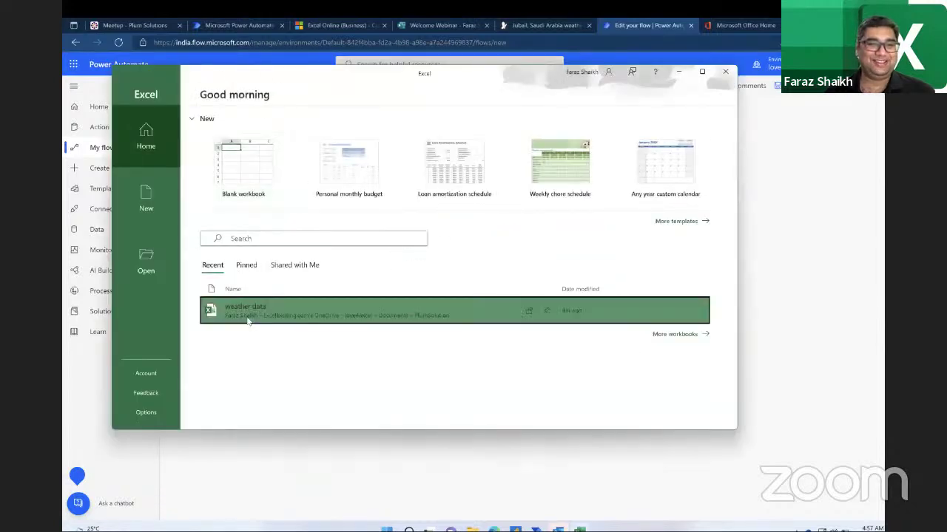
pyautogui.click(245, 309)
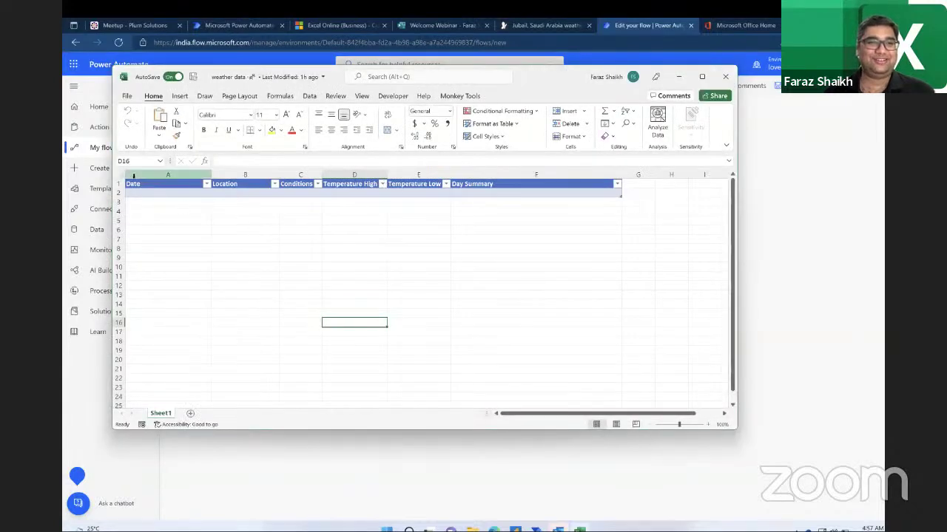
# Step: Review the weather table's columns from Date through Location, Conditions, Temperature High and Temperature Low to Day Summary
pyautogui.click(204, 228)
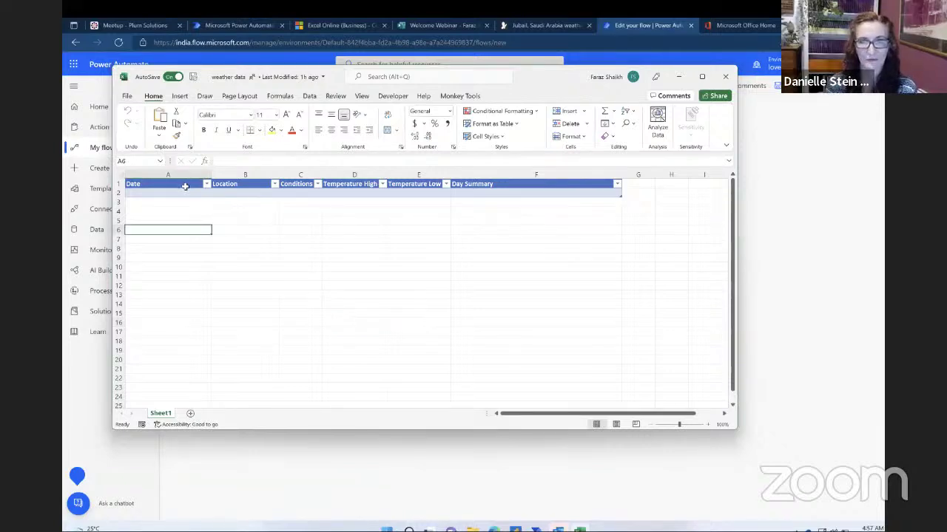
pyautogui.click(181, 186)
pyautogui.click(234, 191)
pyautogui.click(310, 195)
pyautogui.click(374, 195)
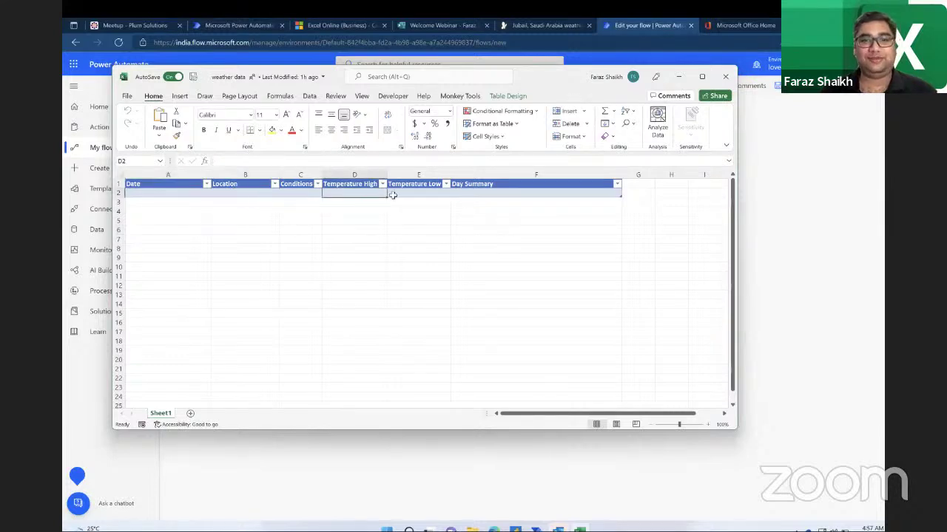
pyautogui.click(433, 194)
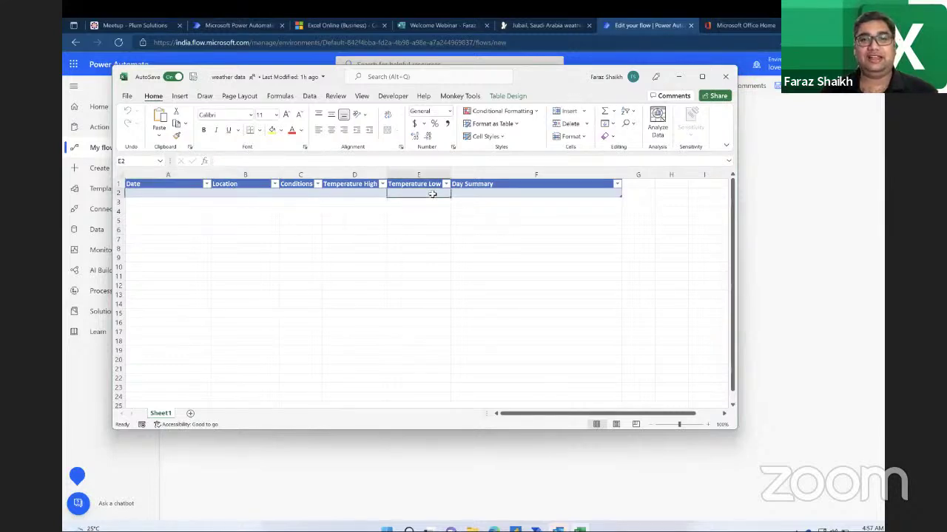
pyautogui.click(498, 194)
# Step: Switch back to Power Automate, add a new step after the forecast action, search for "excel" and choose the Excel Online (Business) connector
pyautogui.click(788, 238)
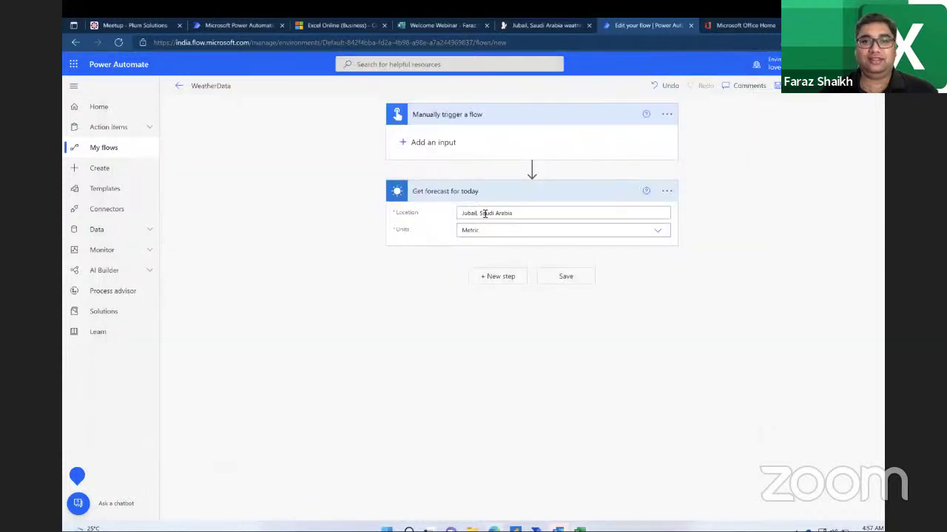
pyautogui.click(503, 229)
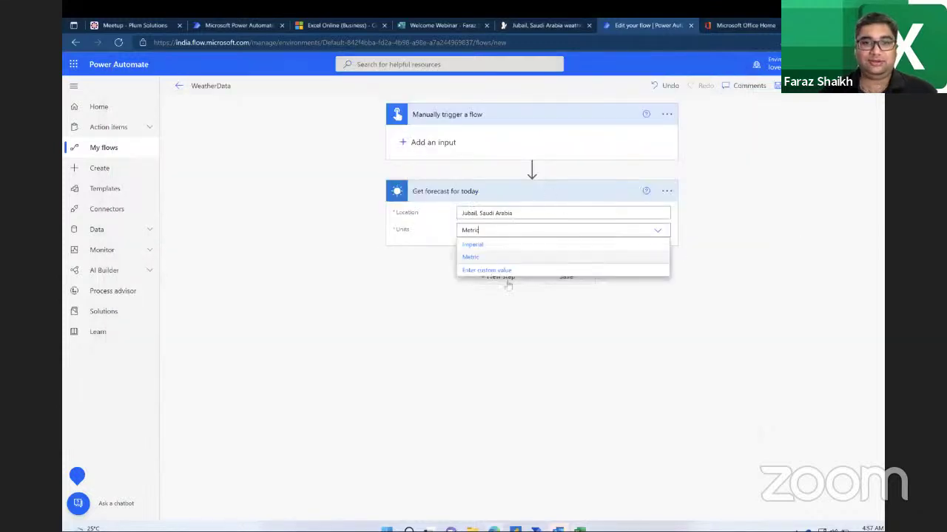
pyautogui.click(509, 271)
pyautogui.click(509, 273)
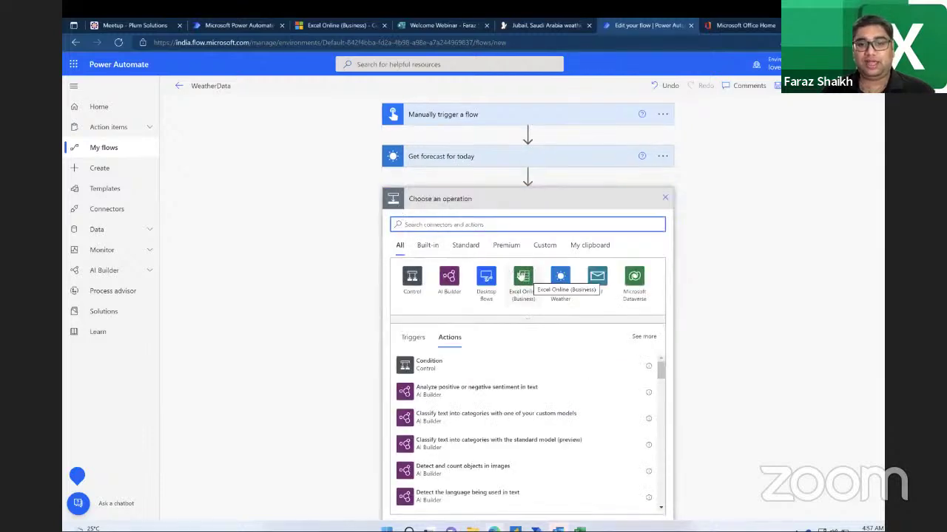
pyautogui.write('excel')
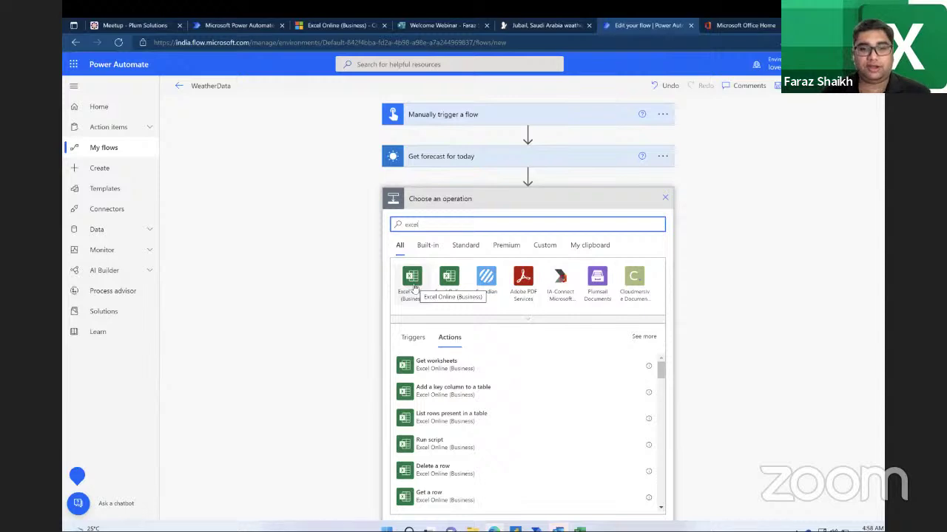
pyautogui.click(412, 284)
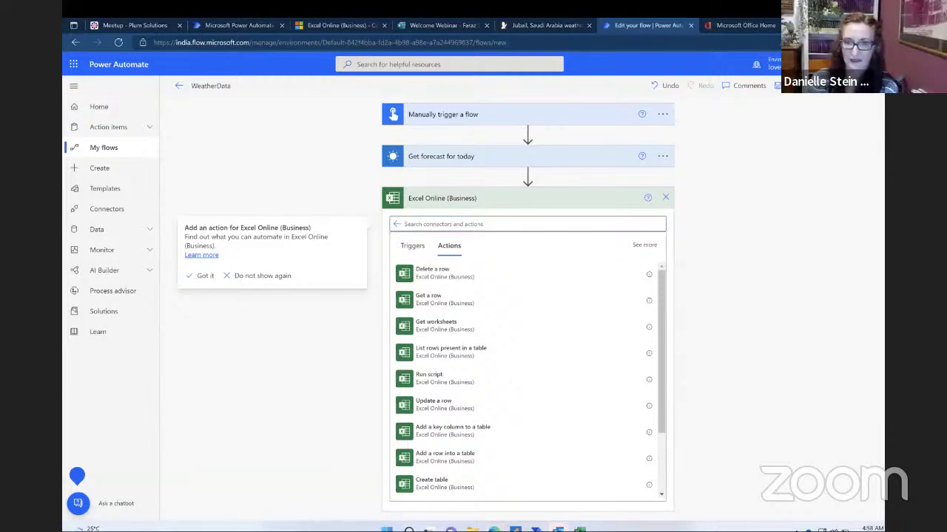
# Step: Arrange the Power Automate browser window and the Excel workbook side by side, with the flow on the left half
pyautogui.press('super+Down')
pyautogui.click(554, 64)
pyautogui.moveTo(555, 64); pyautogui.dragTo(883, 59)
pyautogui.click(261, 221)
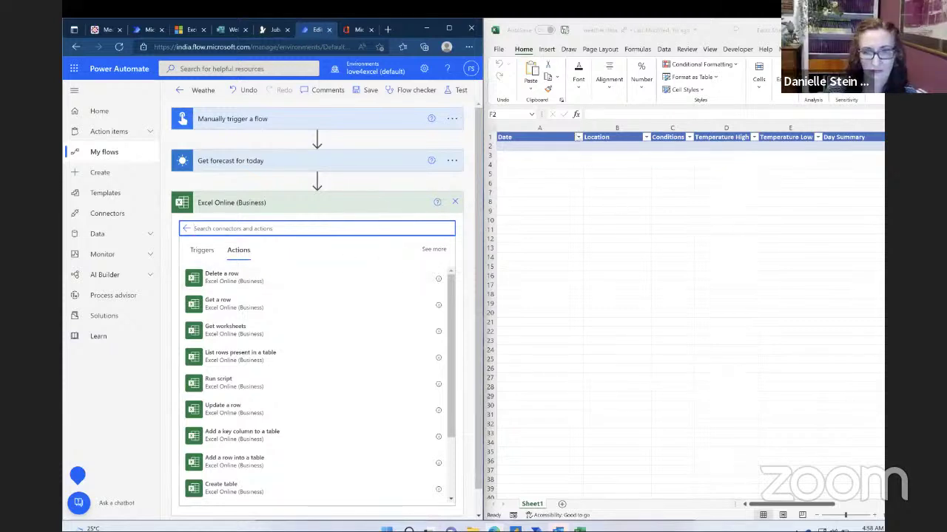
# Step: Narrow the Date column of the weather table in the workbook
pyautogui.click(588, 145)
pyautogui.moveTo(583, 131); pyautogui.dragTo(536, 132)
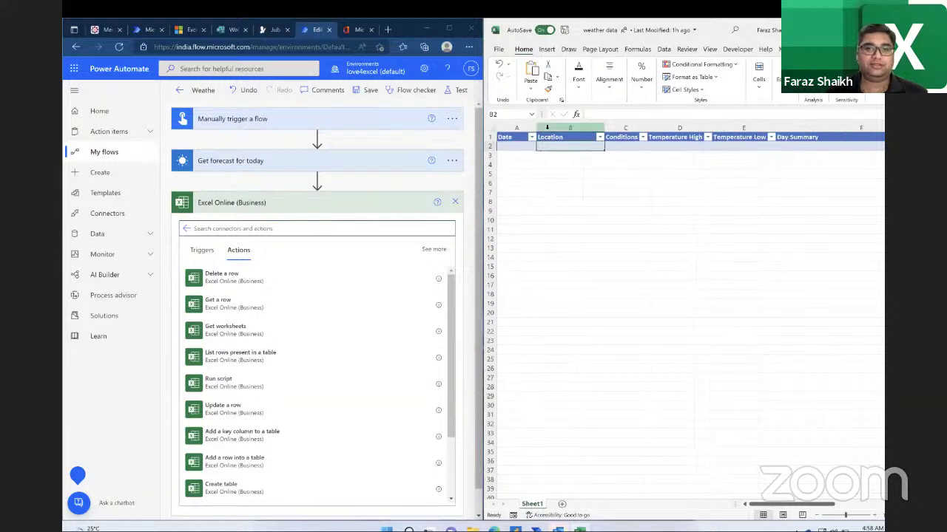
# Step: Find the Excel Online (Business) action "Add a row into a table", add it, and set its Location to OneDrive for Business
pyautogui.click(266, 229)
pyautogui.write('add')
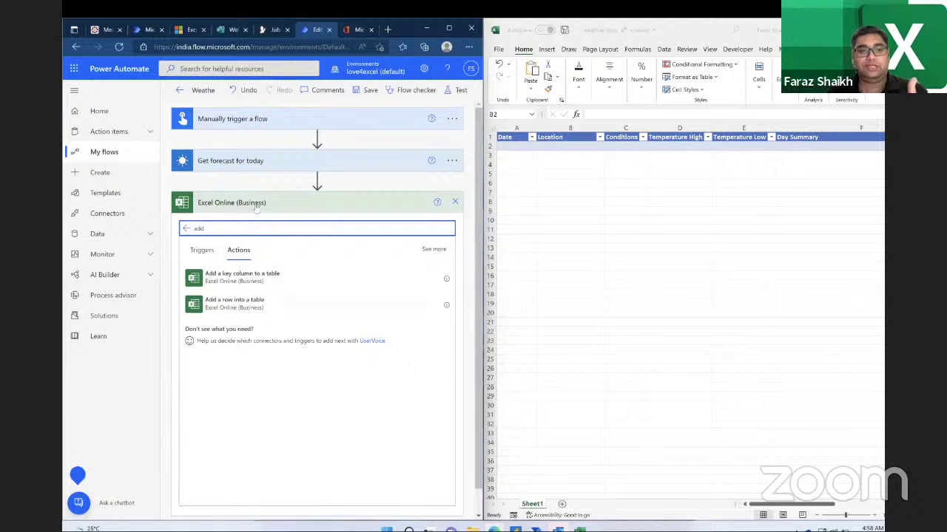
pyautogui.click(250, 307)
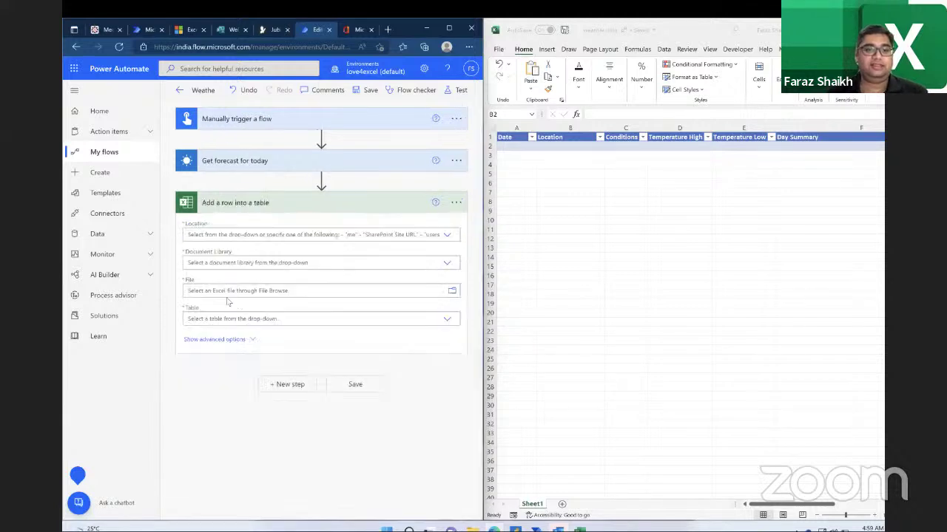
pyautogui.click(445, 235)
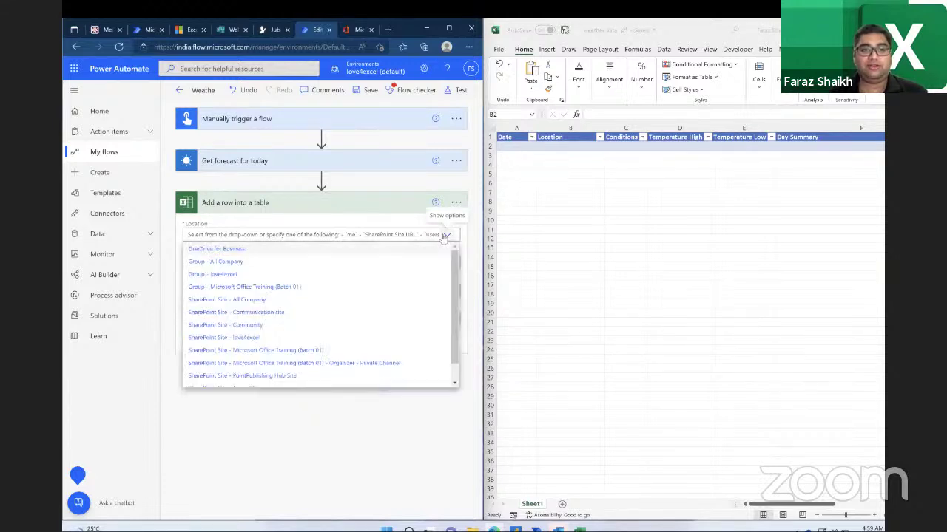
pyautogui.click(303, 250)
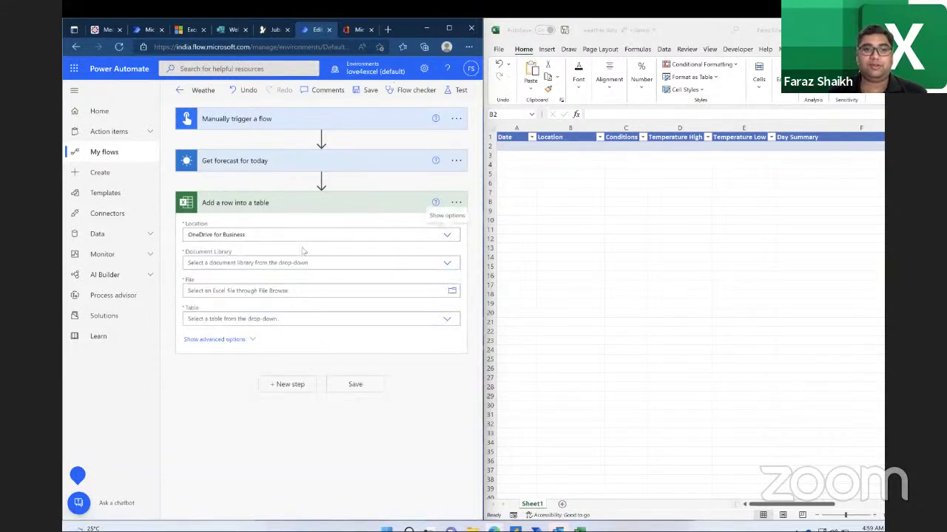
# Step: Check the Office site's cloud files for the weather data workbook, and return to the flow editor
pyautogui.click(360, 30)
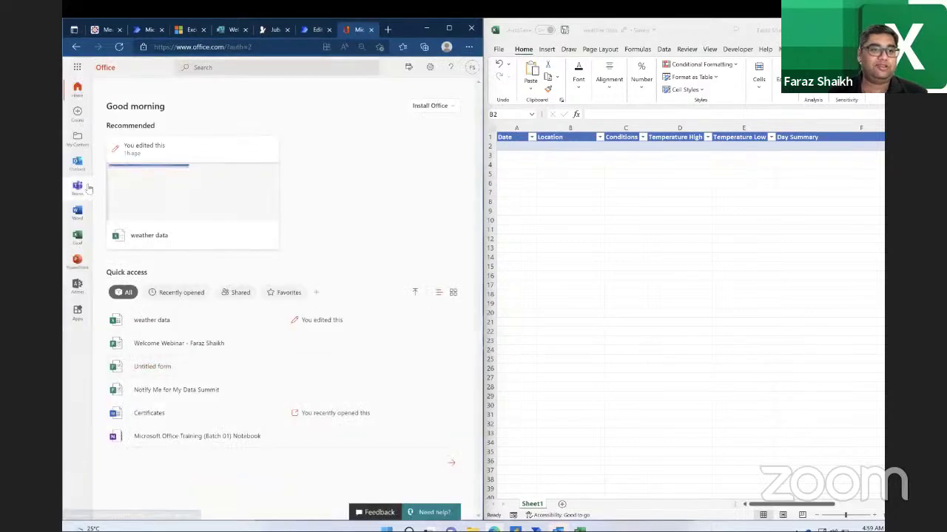
pyautogui.click(78, 140)
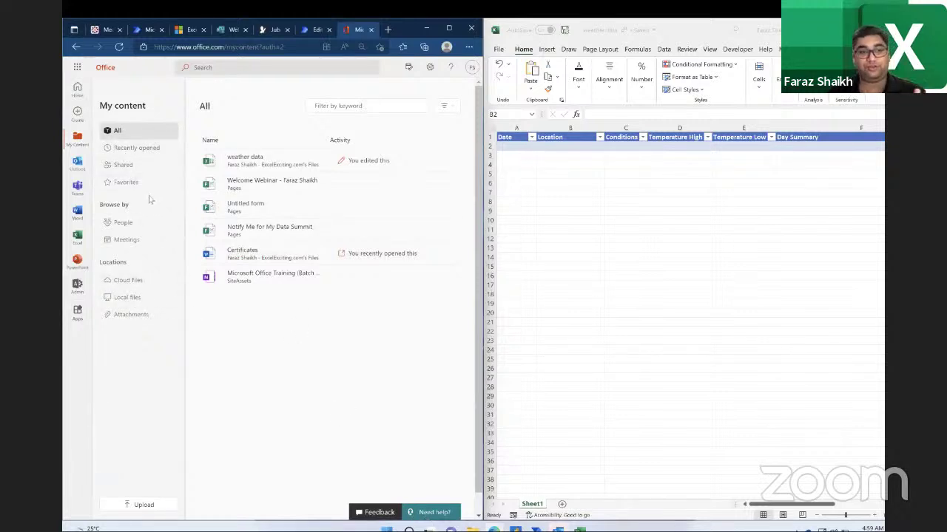
pyautogui.click(136, 280)
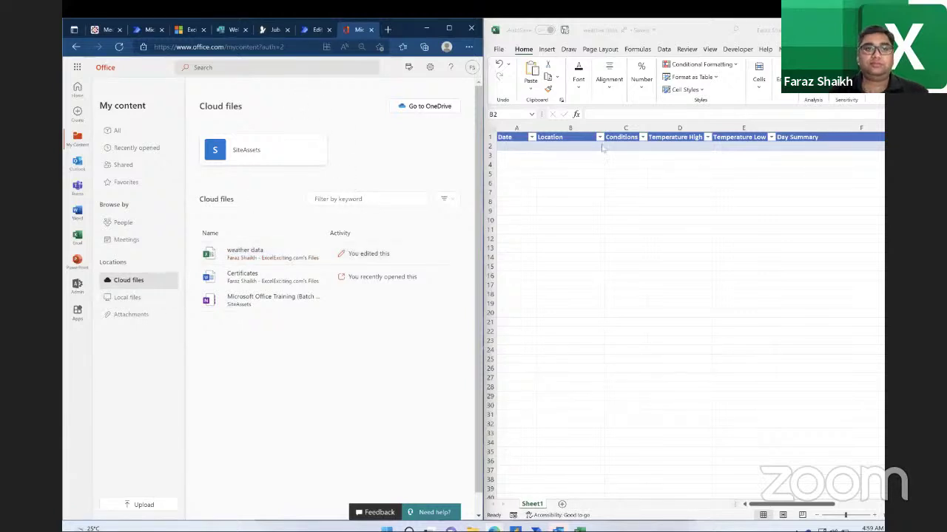
pyautogui.click(314, 30)
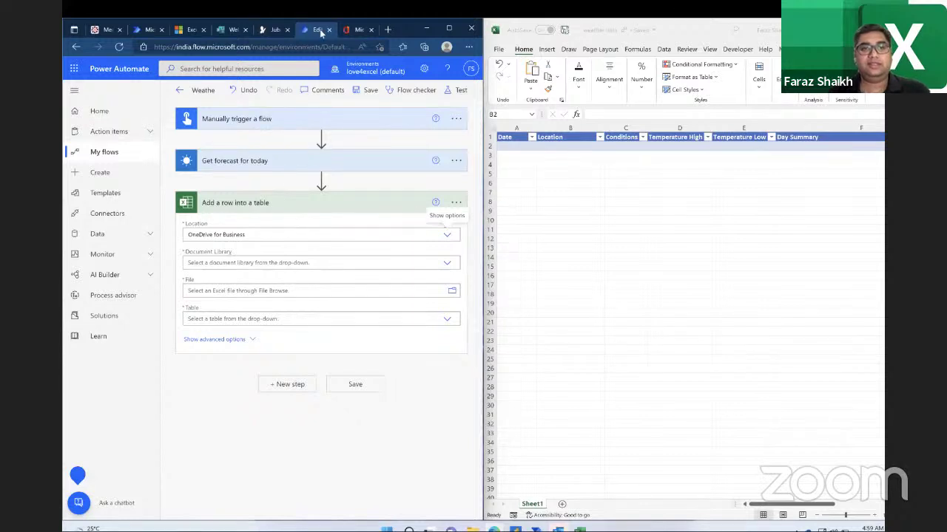
# Step: Set the action's Document Library to OneDrive and look over the alternative locations, keeping OneDrive for Business
pyautogui.click(253, 264)
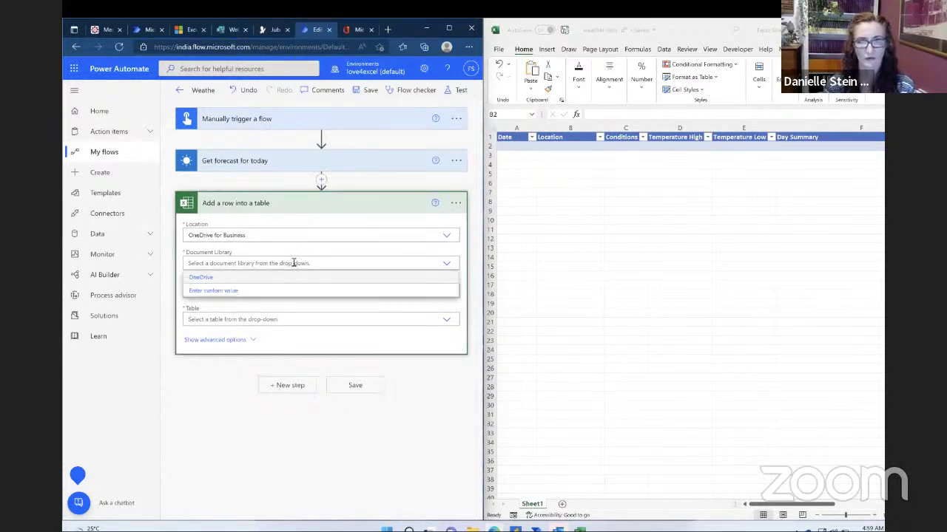
pyautogui.click(241, 282)
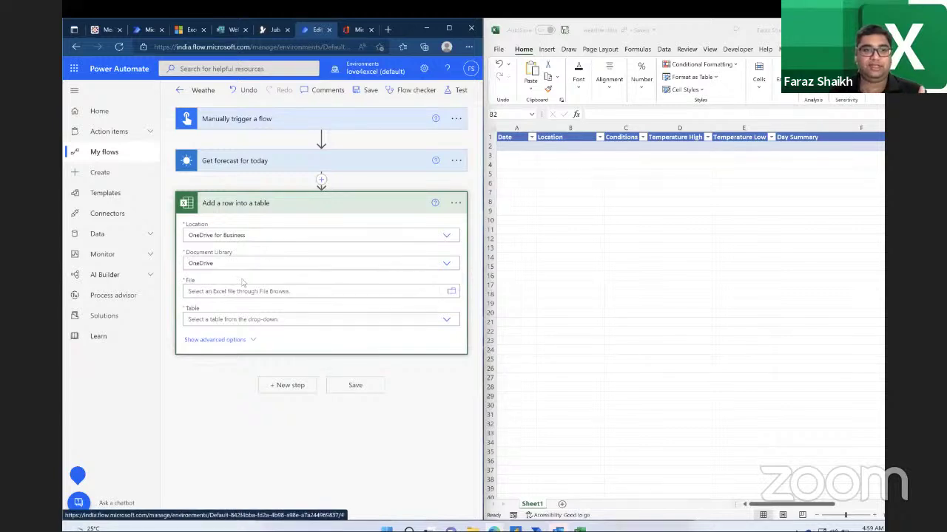
pyautogui.click(446, 235)
pyautogui.scroll(-1, 329, 327)
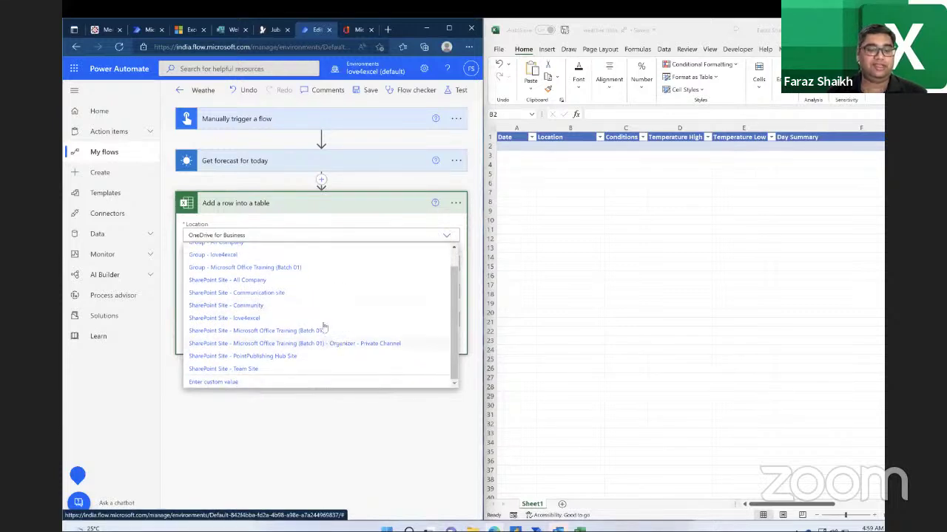
pyautogui.click(446, 236)
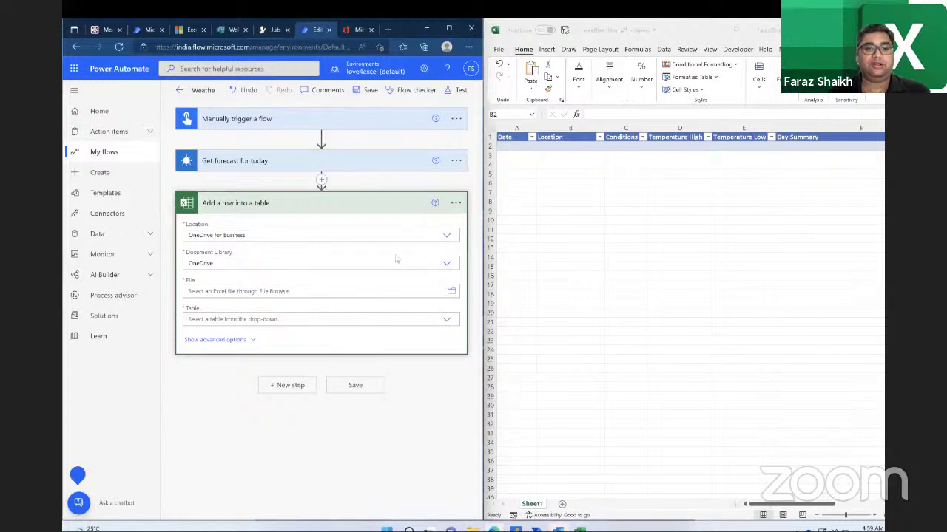
# Step: Choose "weather data.xlsx" from the PlumSolution folder as the action's File
pyautogui.click(447, 292)
pyautogui.click(364, 291)
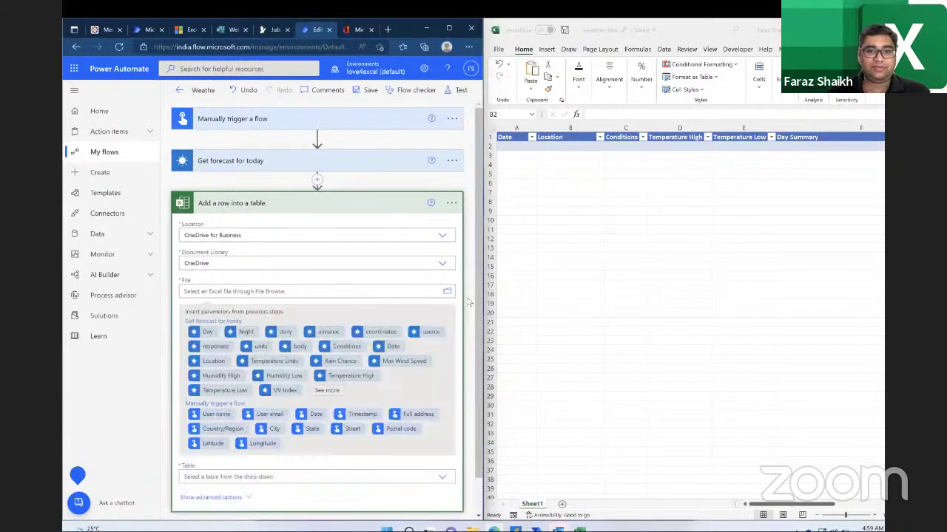
pyautogui.click(449, 293)
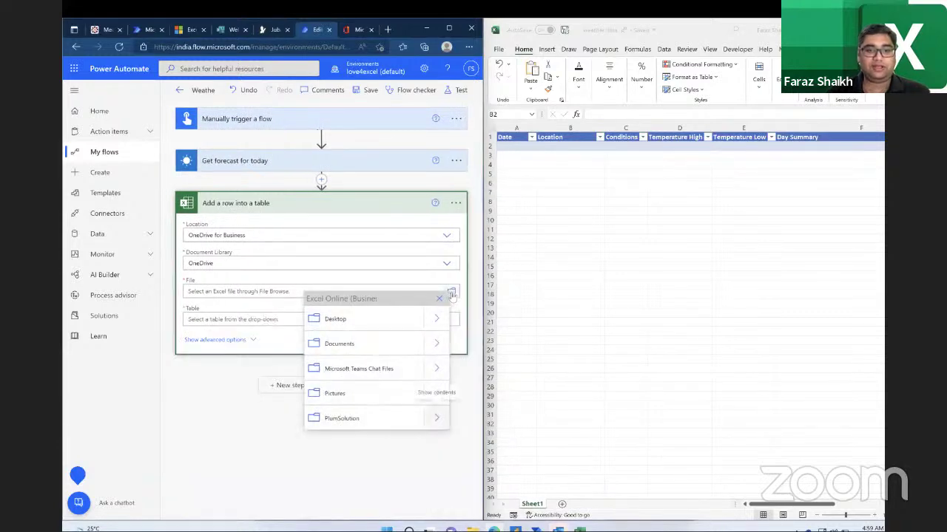
pyautogui.click(437, 418)
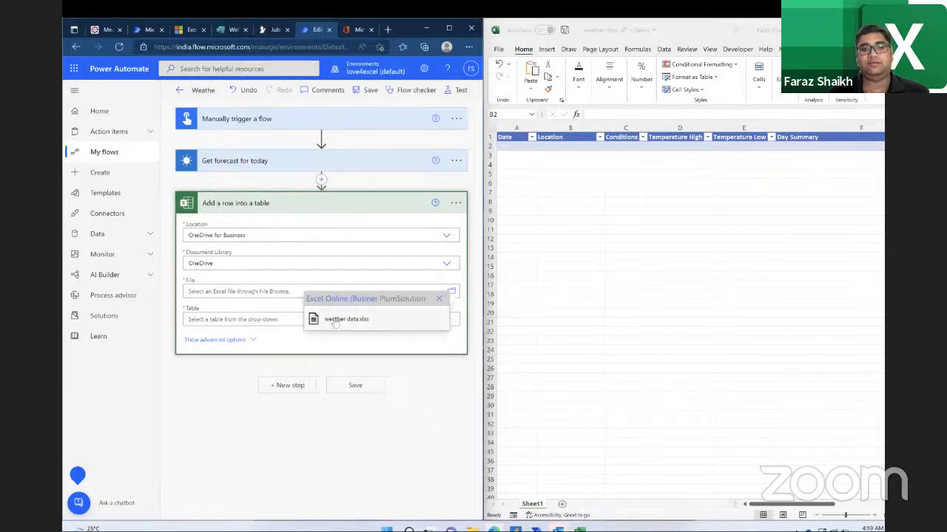
pyautogui.click(340, 319)
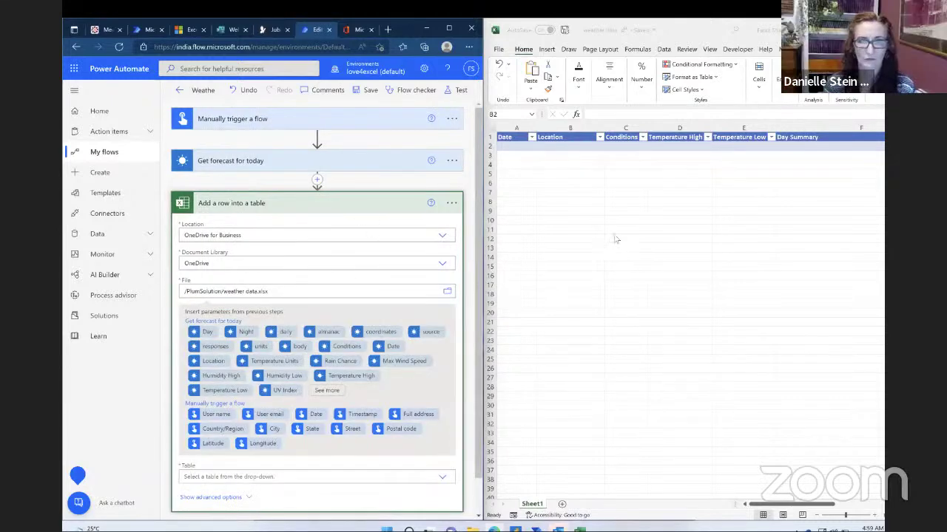
# Step: Check the weather table's name in the workbook and set the action's Table to tbl_Weather
pyautogui.click(615, 239)
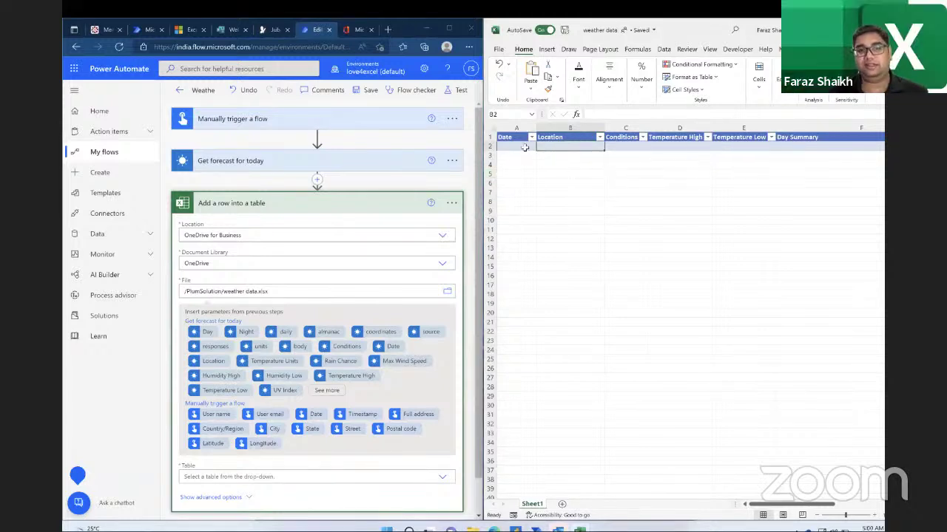
pyautogui.moveTo(526, 138); pyautogui.dragTo(813, 148)
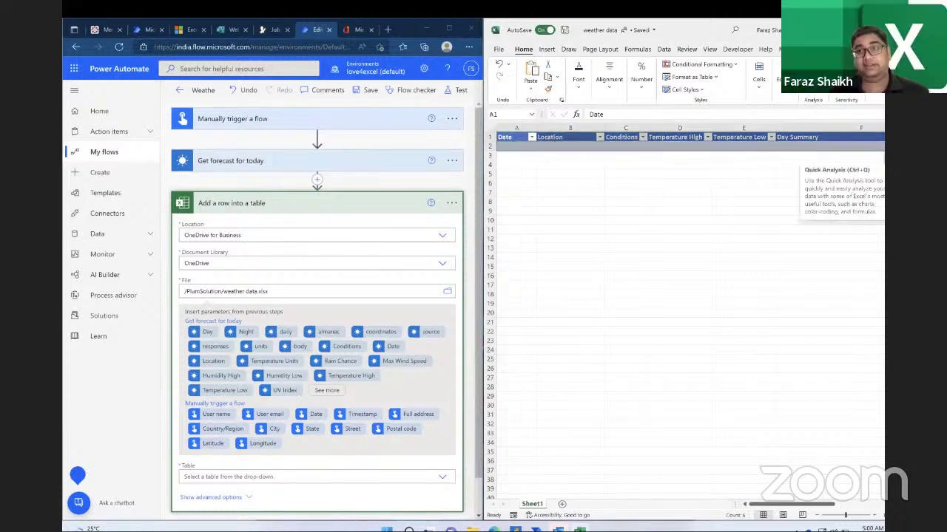
pyautogui.click(795, 49)
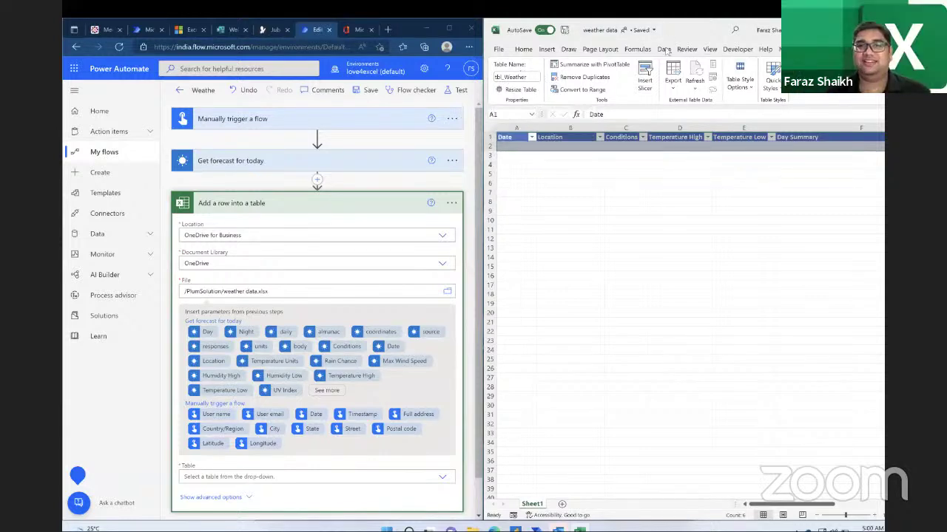
pyautogui.click(524, 49)
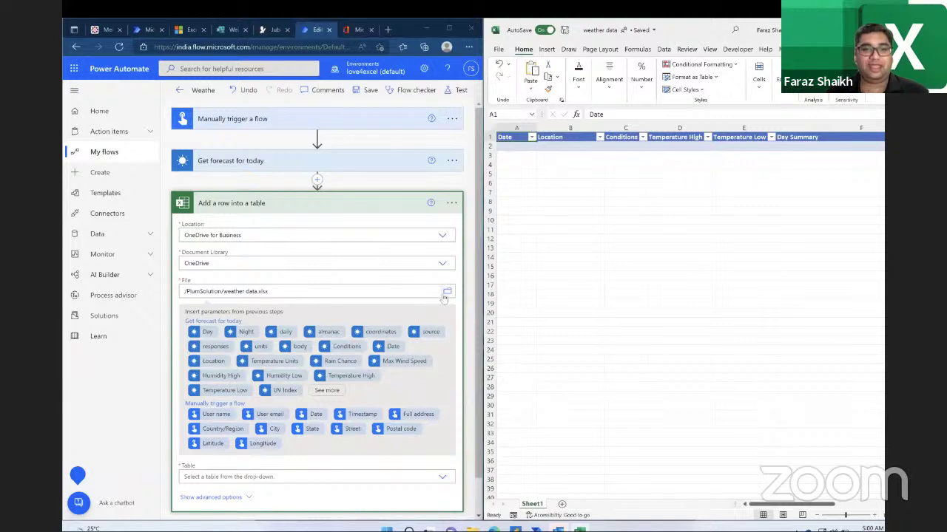
pyautogui.click(383, 476)
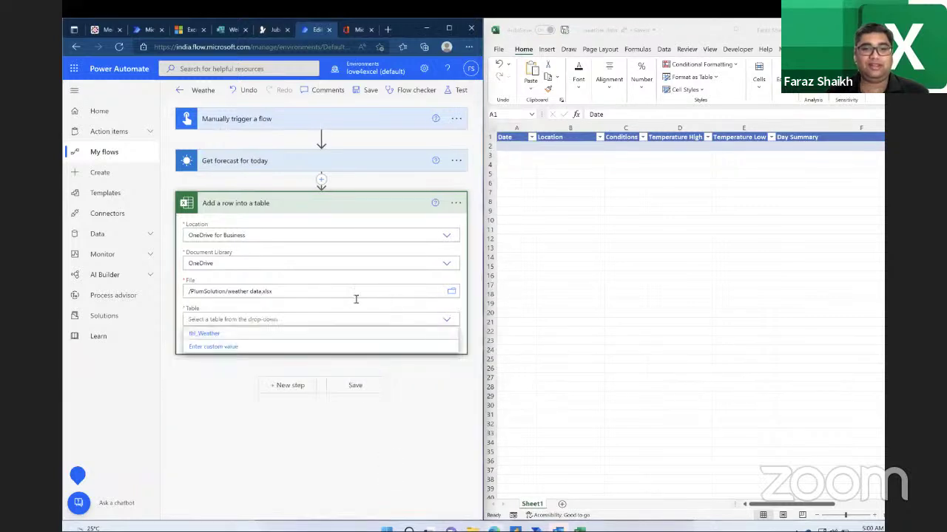
pyautogui.click(206, 334)
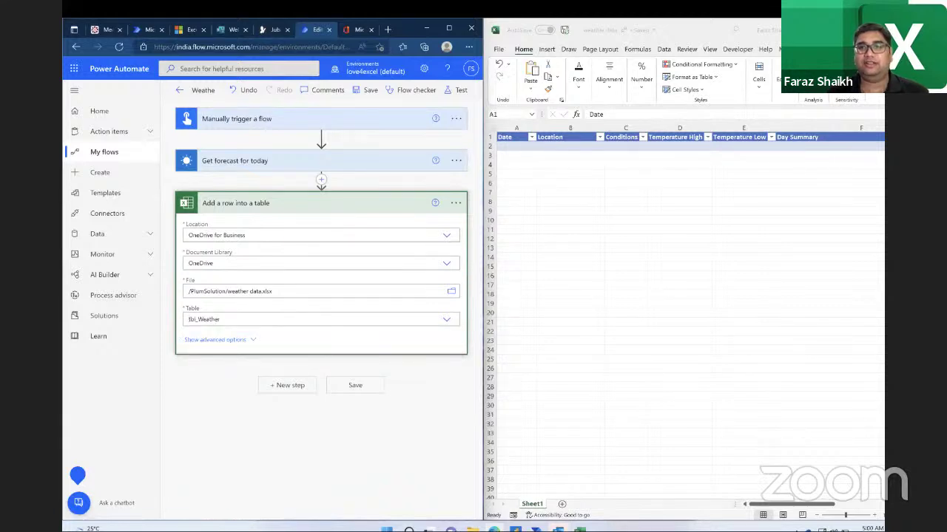
# Step: Compare the action's column fields with the workbook's table headers, from Date through Day Summary
pyautogui.click(510, 137)
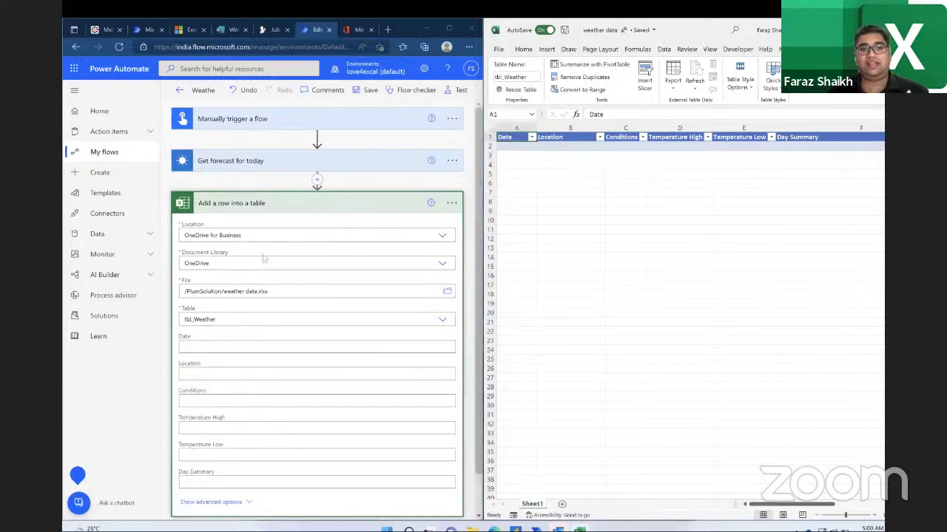
pyautogui.scroll(-1, 255, 344)
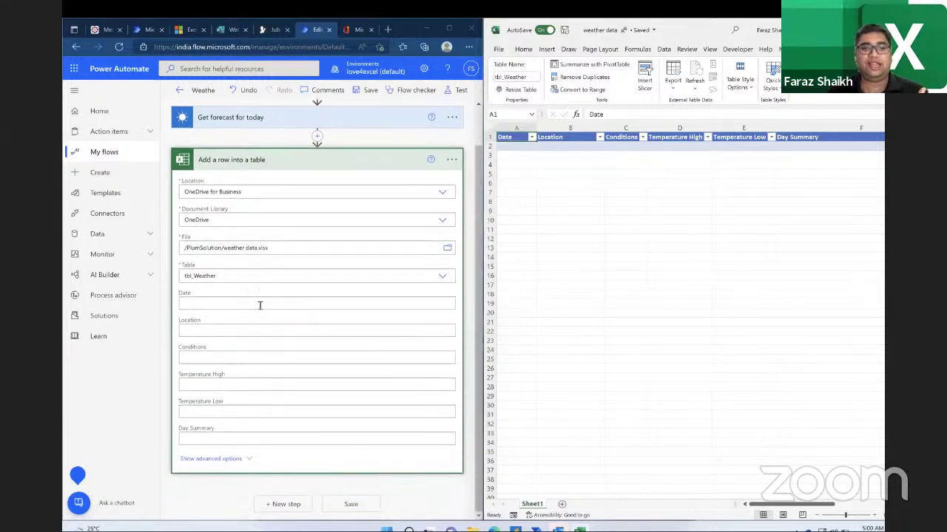
pyautogui.click(522, 146)
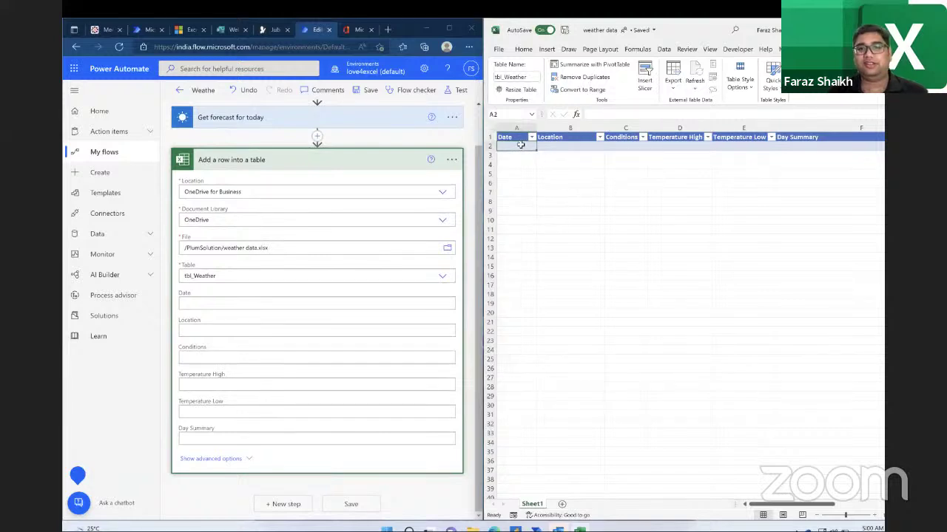
pyautogui.click(575, 145)
pyautogui.click(628, 145)
pyautogui.click(732, 140)
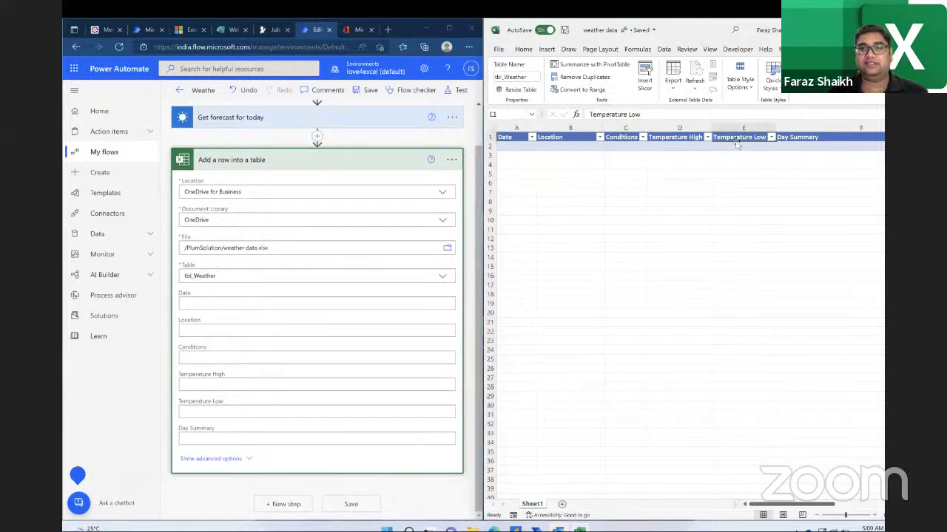
pyautogui.click(829, 145)
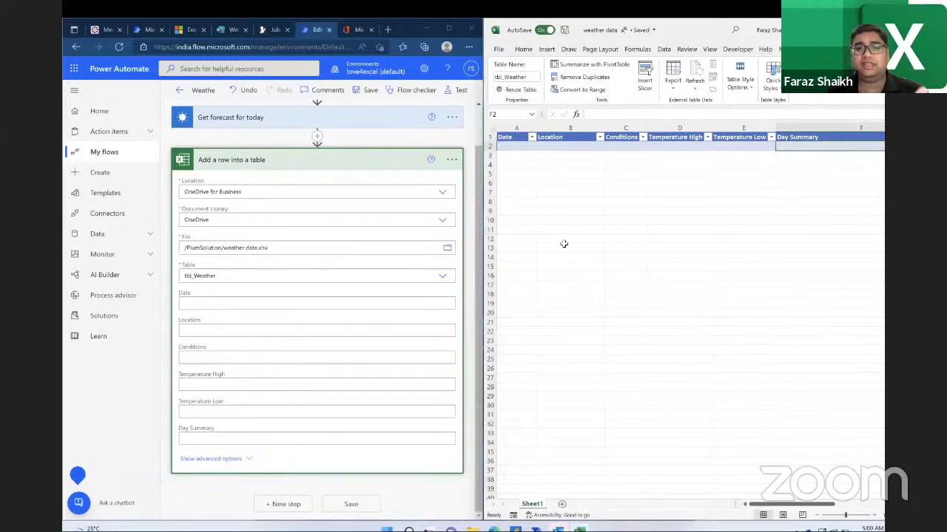
pyautogui.press('Up')
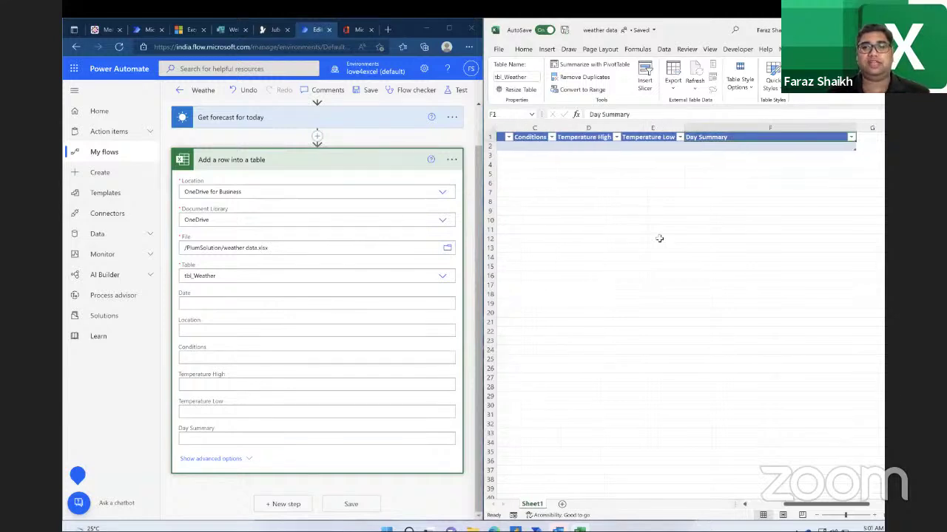
pyautogui.press('Left')
pyautogui.press('Left')
pyautogui.press('Left')
pyautogui.press('Left')
pyautogui.press('Left')
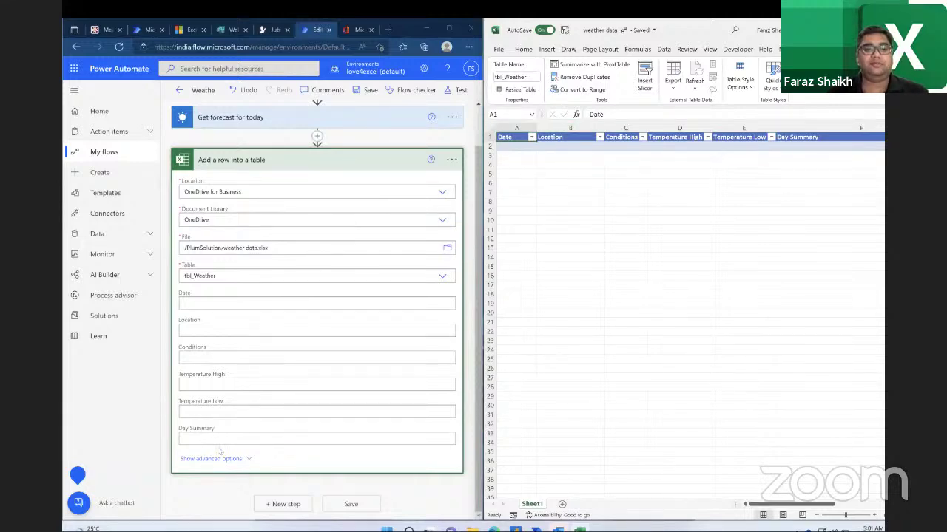
# Step: Examine the parameters from previous steps that are available for the action's Date field
pyautogui.click(216, 303)
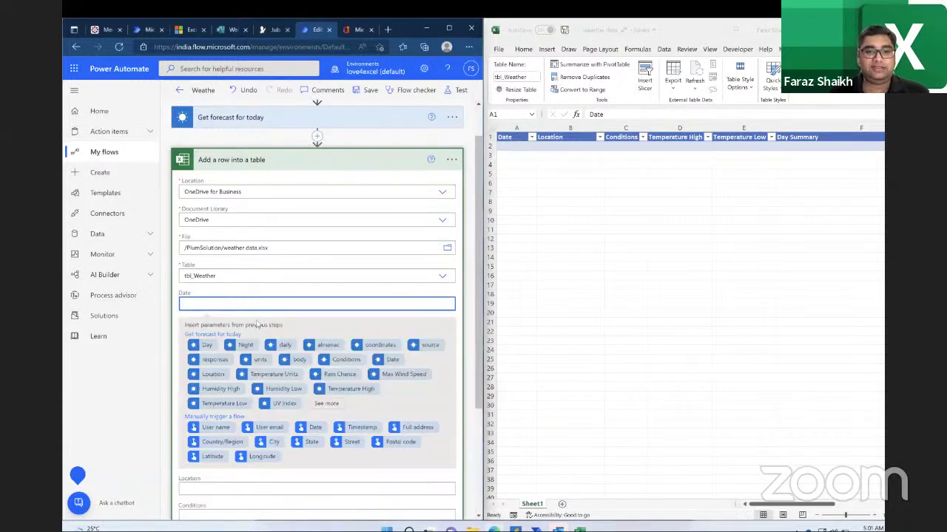
pyautogui.scroll(-1, 261, 325)
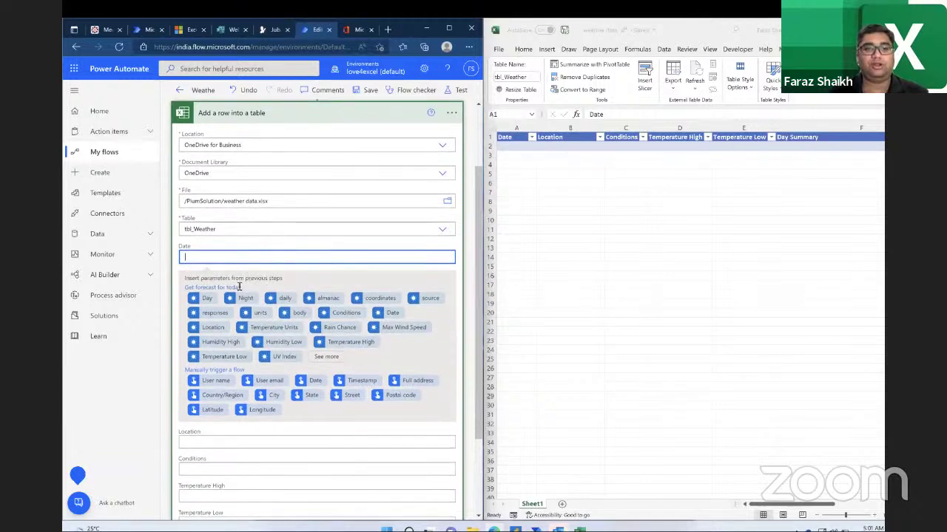
pyautogui.scroll(2, 323, 159)
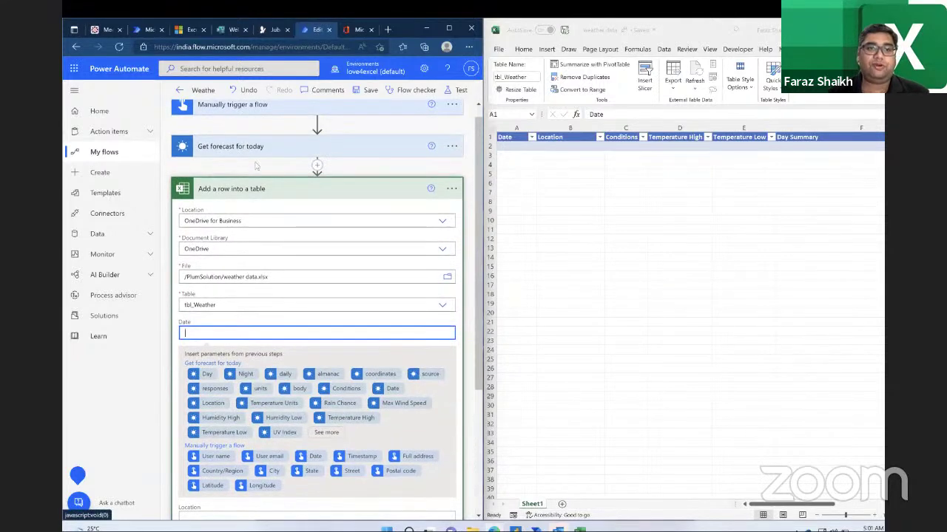
# Step: Rename the forecast action to "Get forecast for today (Jubail, Saudi Arabia)"
pyautogui.click(451, 146)
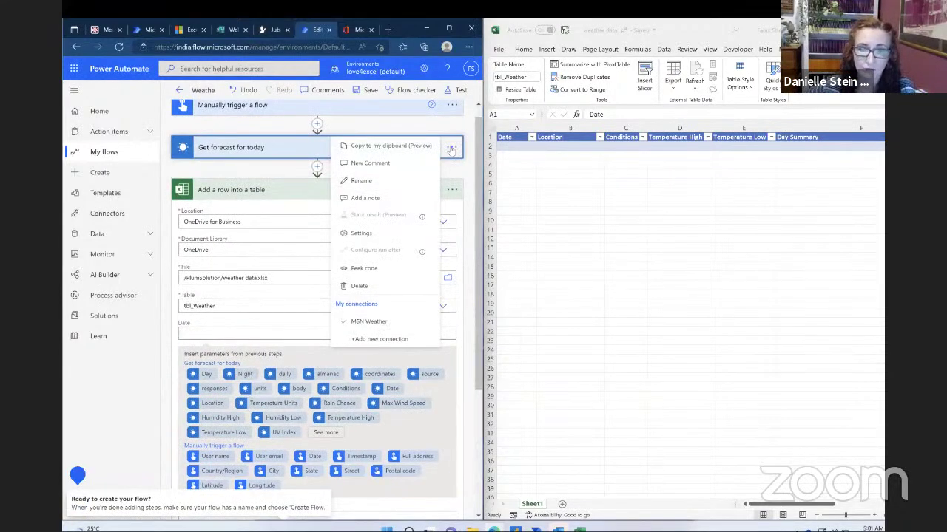
pyautogui.click(399, 181)
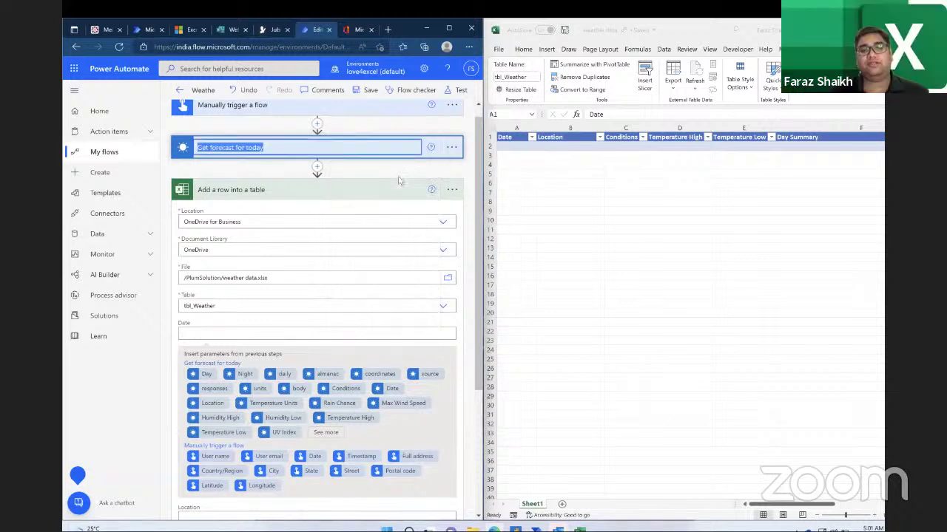
pyautogui.click(300, 146)
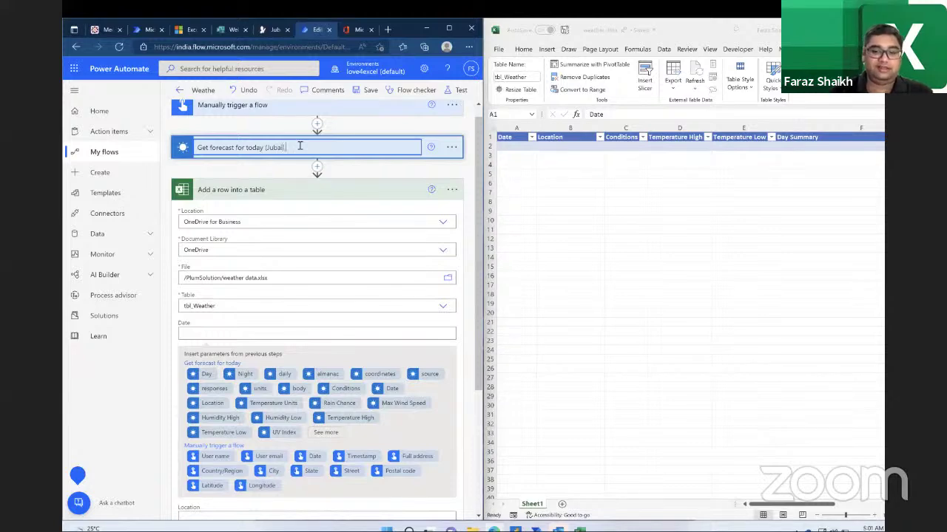
pyautogui.write('(Dubai, Saudi A')
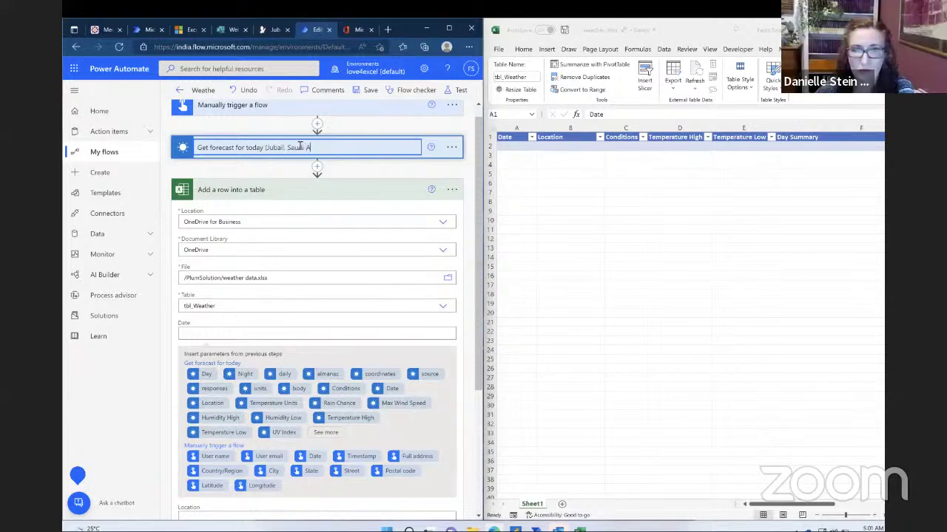
pyautogui.write('rabia)')
pyautogui.press('Return')
pyautogui.click(342, 189)
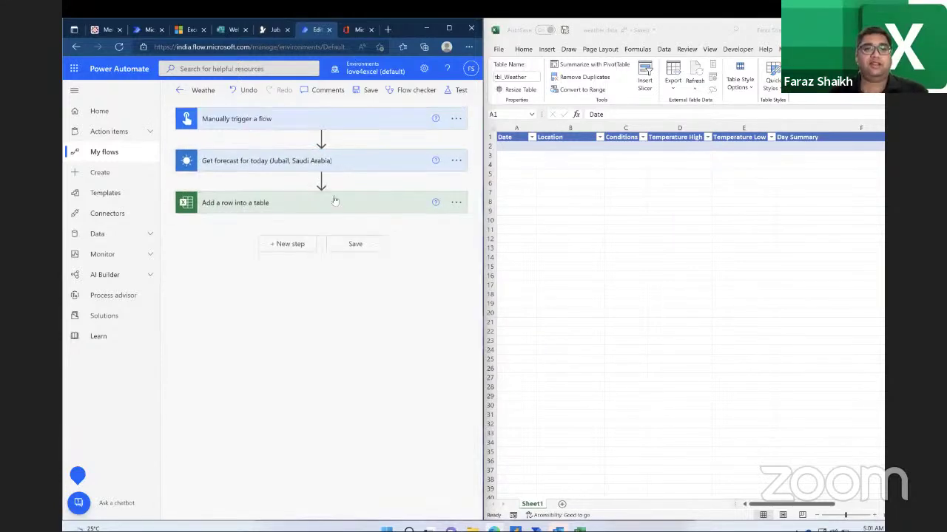
# Step: Expand the Add a row into a table action and review the forecast parameters offered for its Date field
pyautogui.click(331, 205)
pyautogui.click(373, 345)
pyautogui.scroll(-1, 372, 346)
pyautogui.scroll(1, 373, 347)
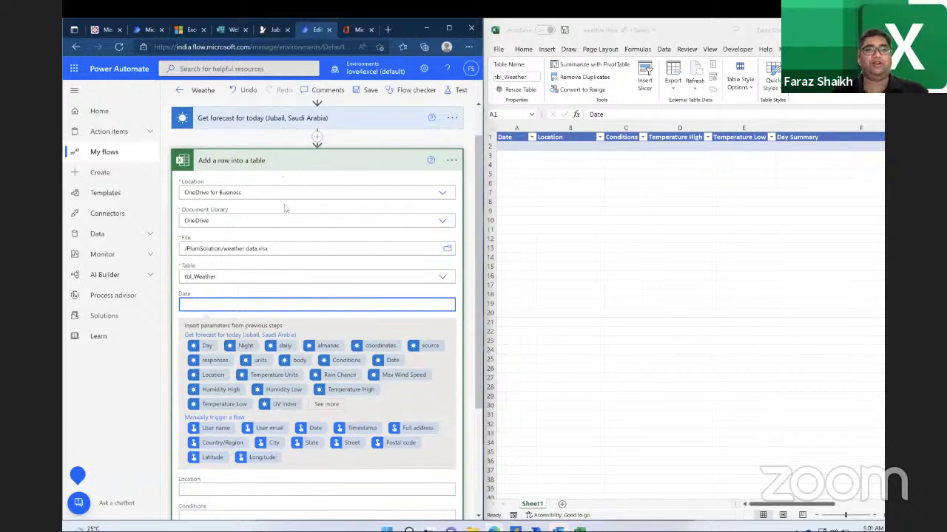
pyautogui.scroll(-1, 271, 275)
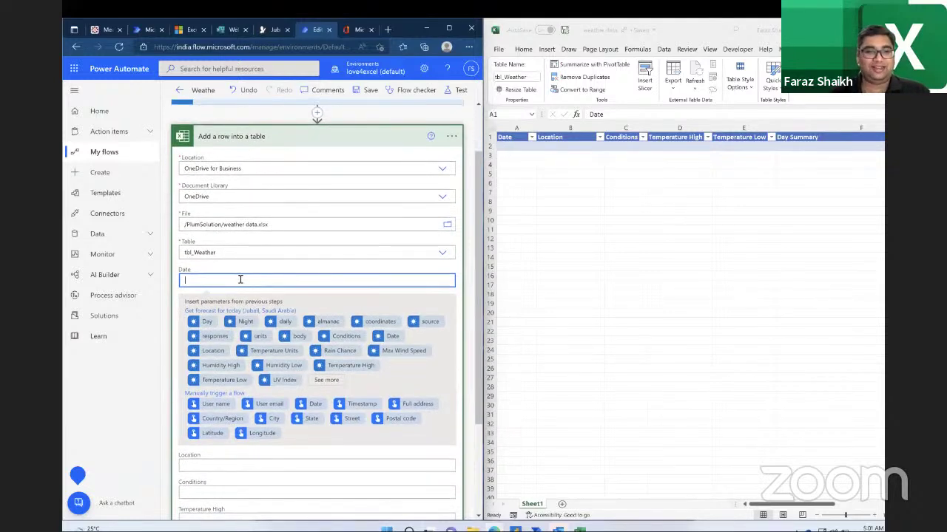
# Step: Collapse the navigation sidebar and expand the full list of forecast parameters for the Date field
pyautogui.click(74, 89)
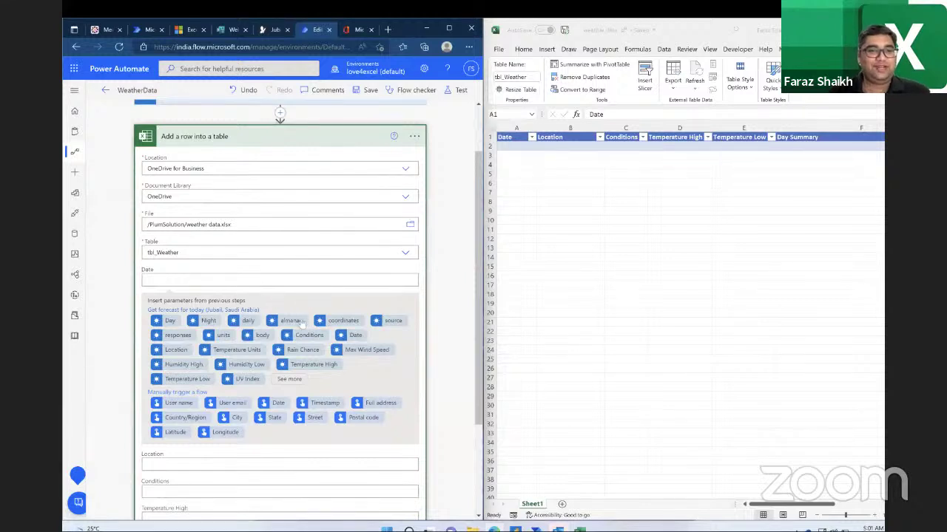
pyautogui.scroll(-1, 301, 293)
pyautogui.click(320, 236)
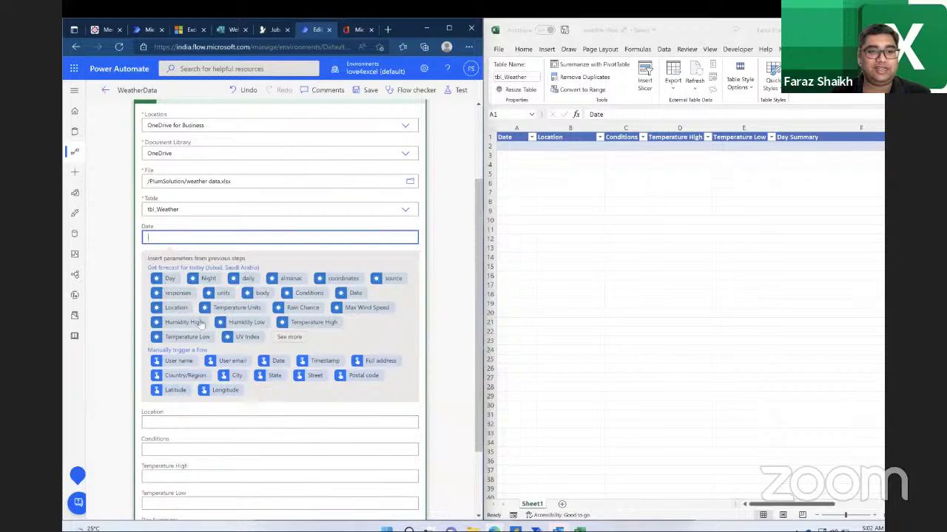
pyautogui.click(289, 338)
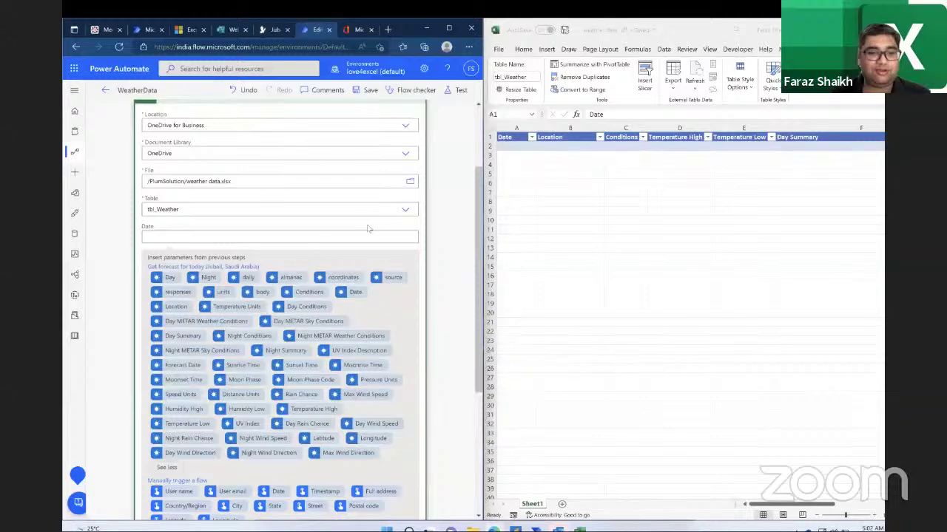
# Step: Maximize the browser window, search the dynamic content for "date" and fill the Date field with the forecast's Date value
pyautogui.click(448, 27)
pyautogui.click(570, 259)
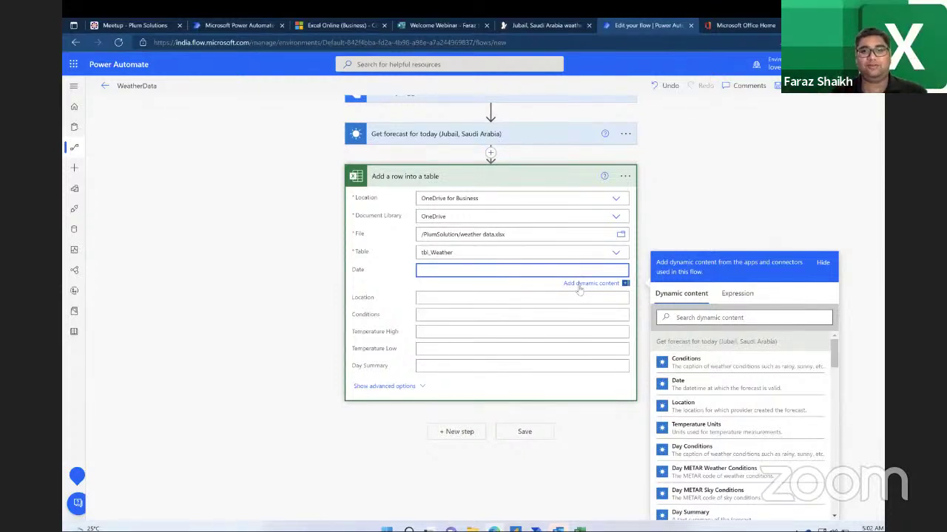
pyautogui.click(579, 280)
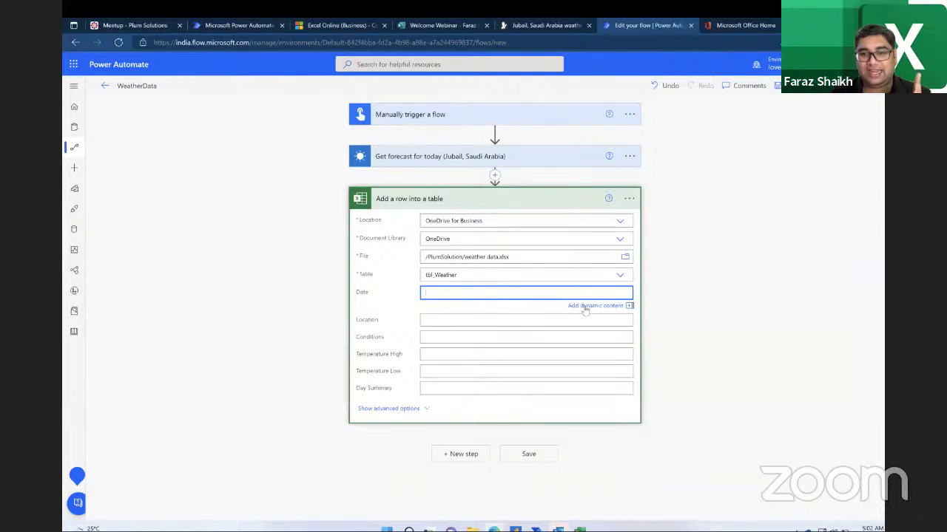
pyautogui.click(584, 308)
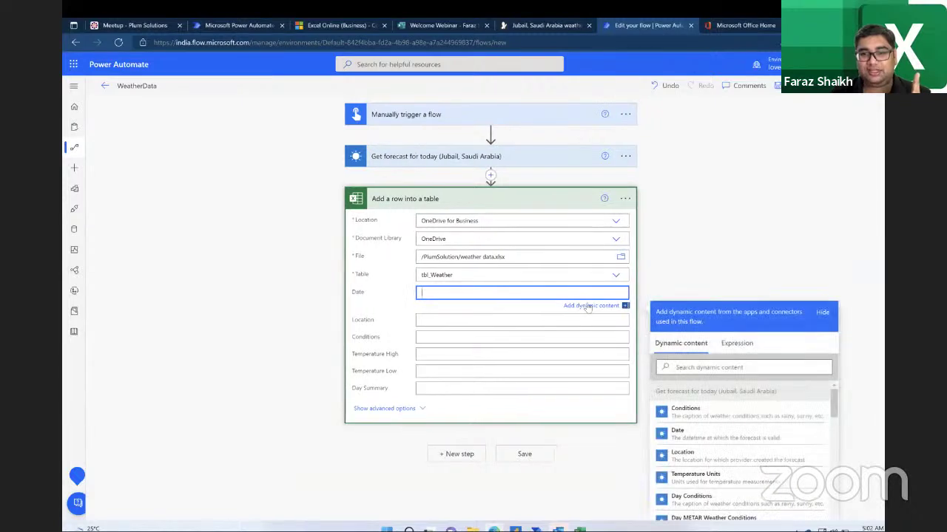
pyautogui.click(711, 368)
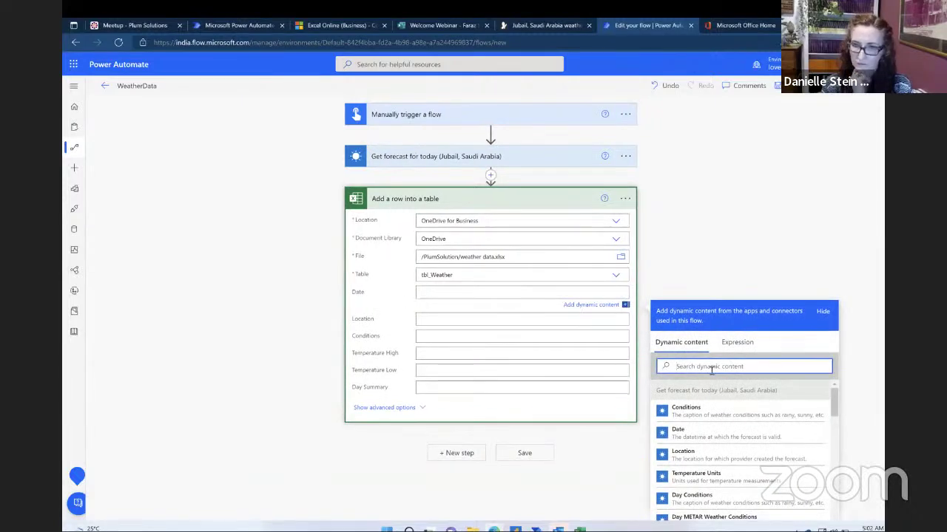
pyautogui.write('date')
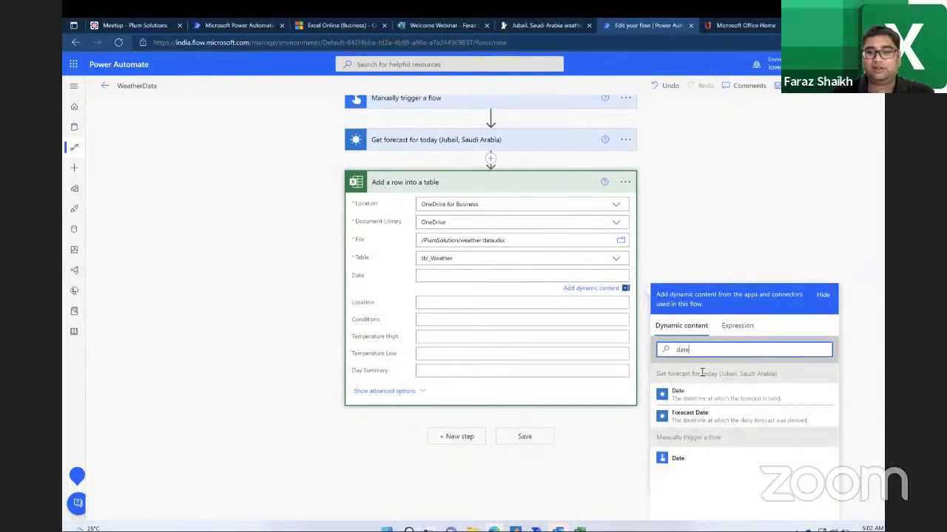
pyautogui.click(689, 402)
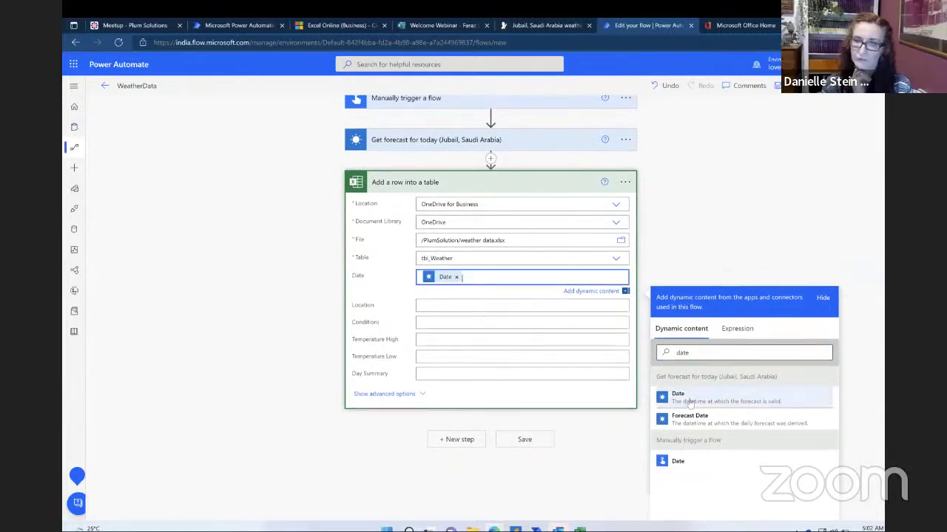
# Step: Fill the row's Location field with only the forecast's Location dynamic value
pyautogui.click(425, 311)
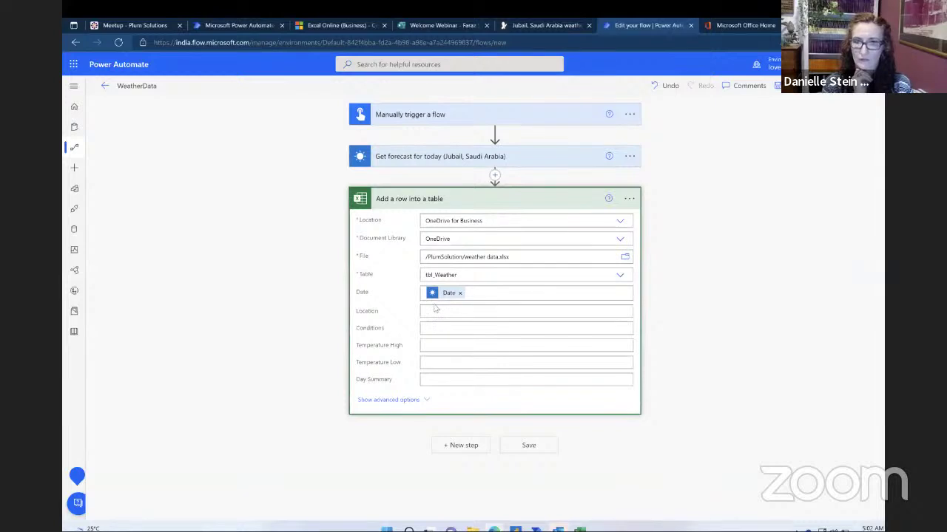
pyautogui.click(435, 311)
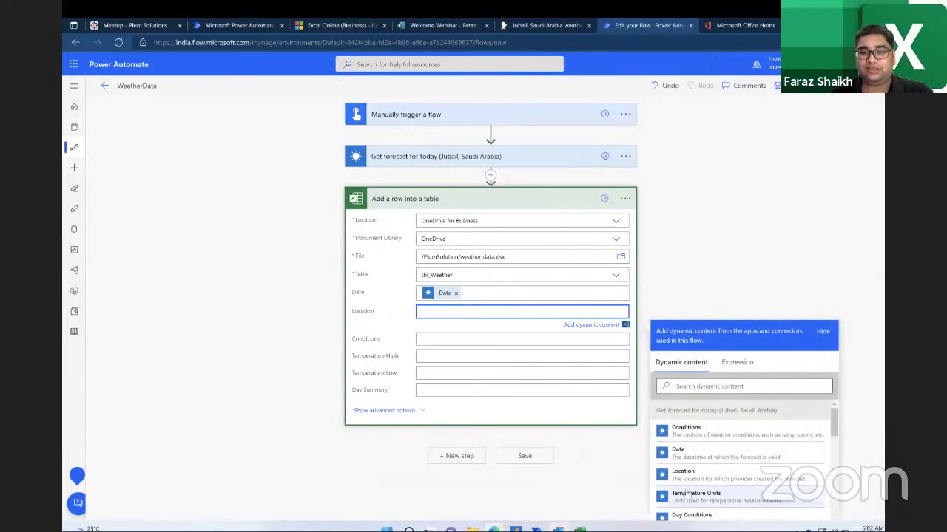
pyautogui.click(682, 474)
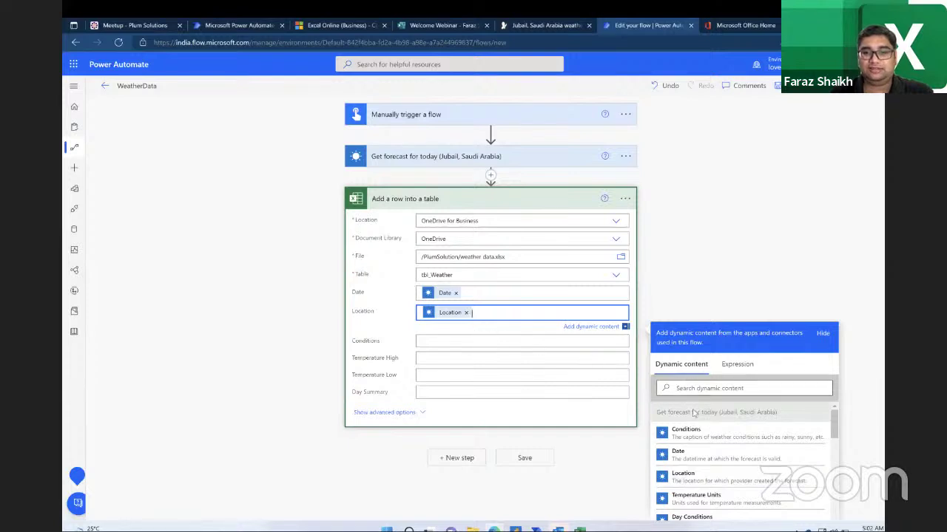
pyautogui.click(686, 432)
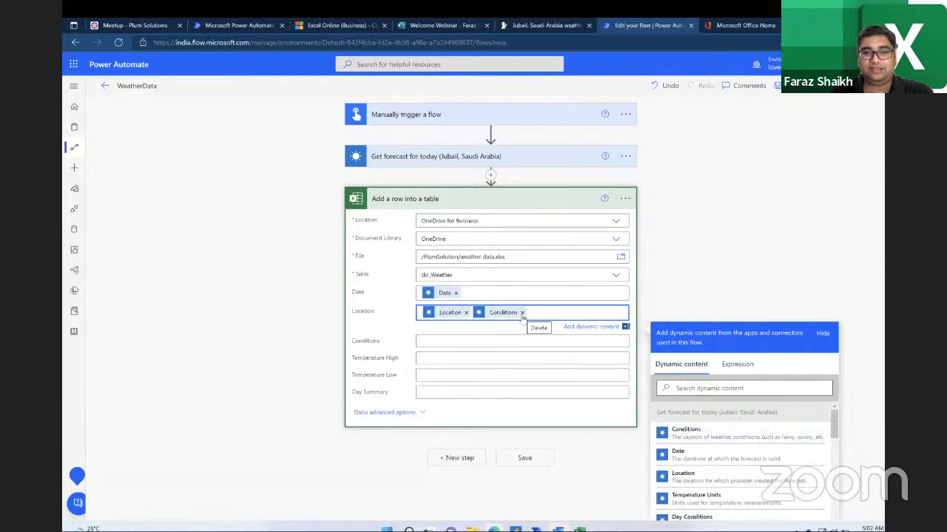
pyautogui.click(522, 313)
# Step: Fill the Conditions field with the forecast's Conditions dynamic value
pyautogui.click(466, 357)
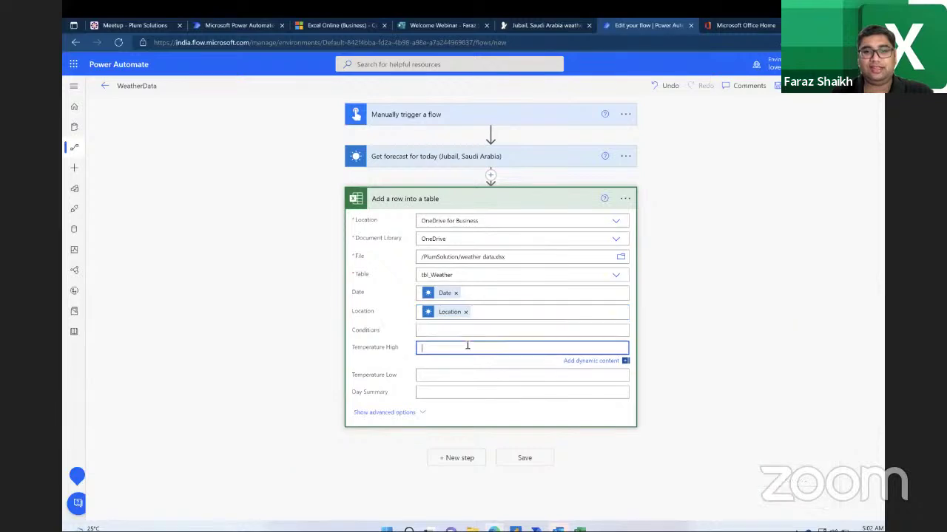
pyautogui.click(473, 330)
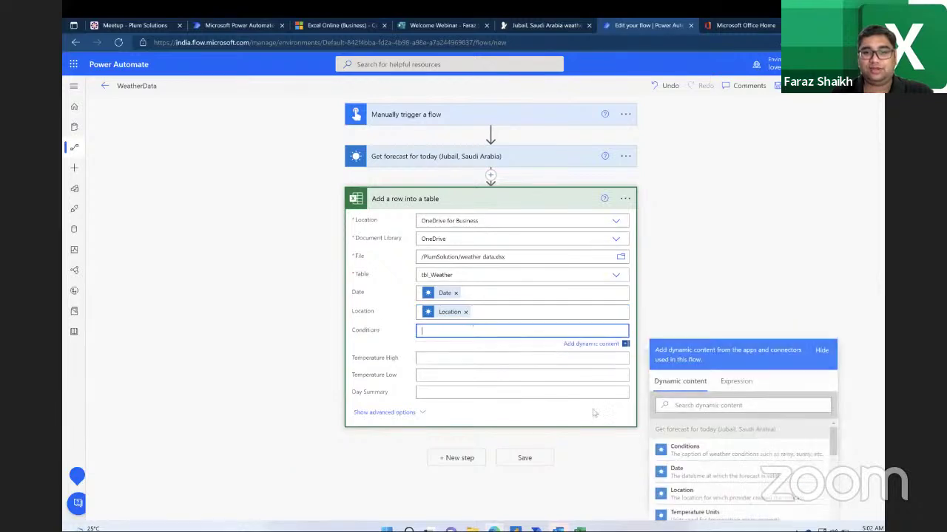
pyautogui.click(685, 450)
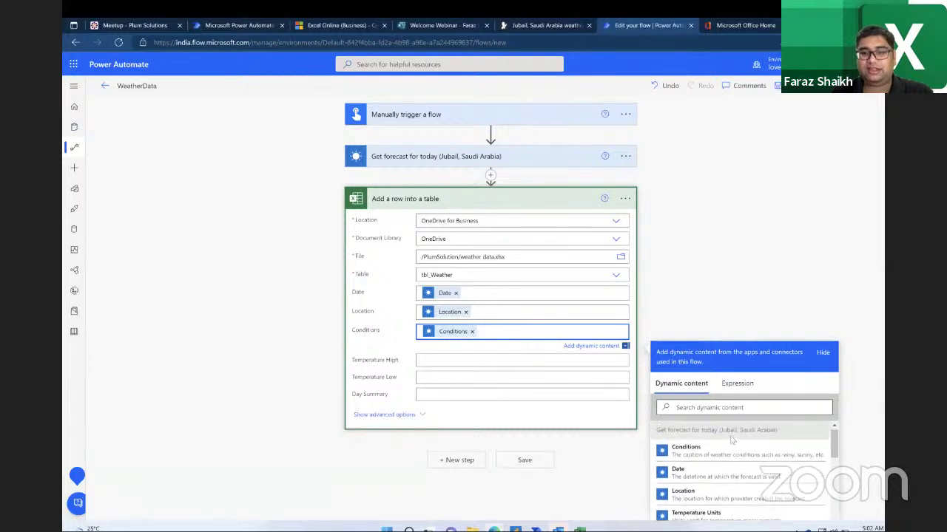
# Step: Search the dynamic content for "hig" and fill the Temperature High field with the forecast's Temperature High value
pyautogui.scroll(-2, 616, 477)
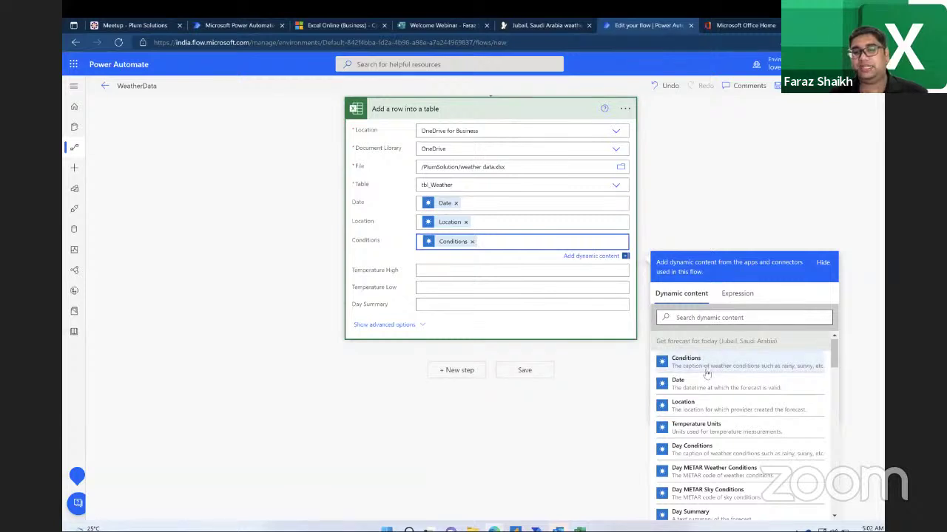
pyautogui.scroll(1, 614, 323)
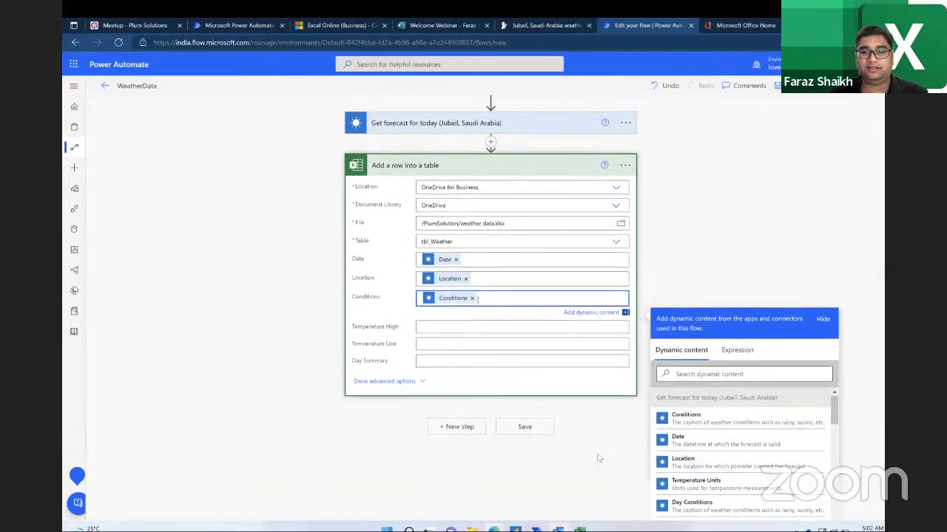
pyautogui.scroll(-1, 600, 458)
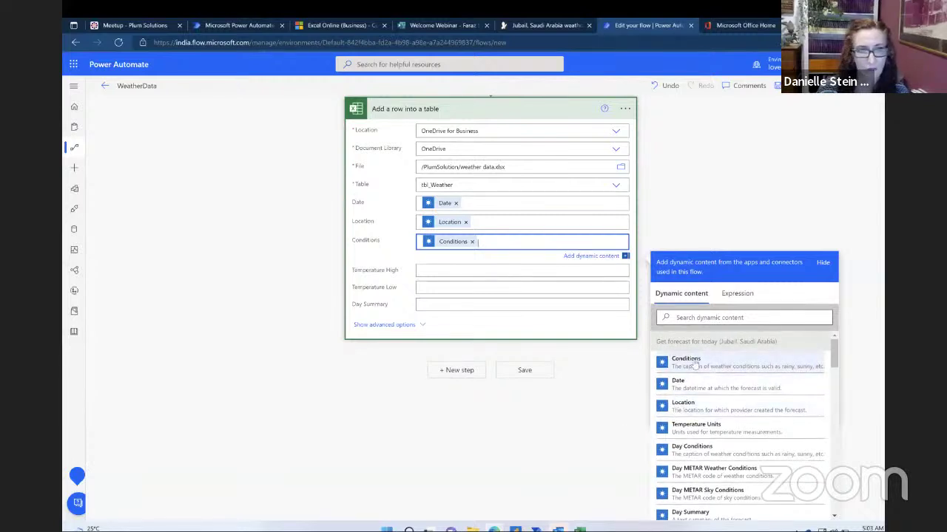
pyautogui.click(473, 267)
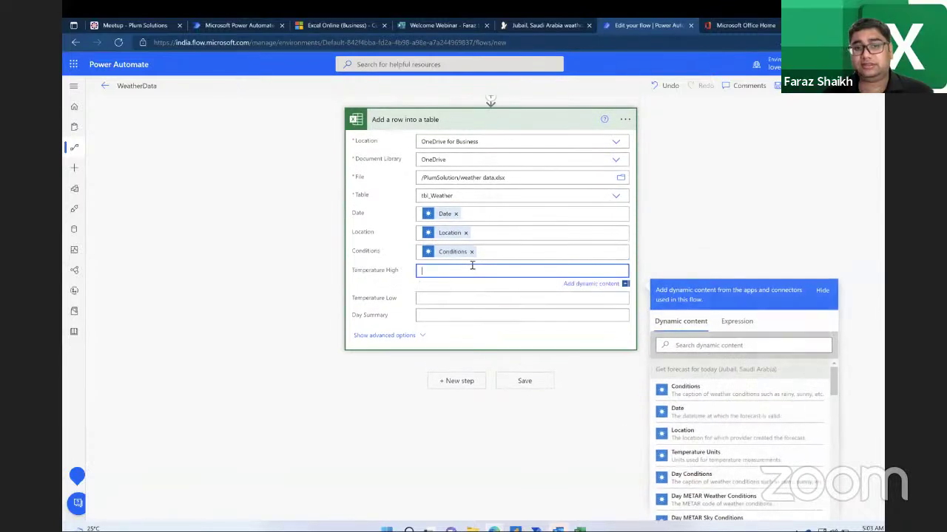
pyautogui.click(696, 346)
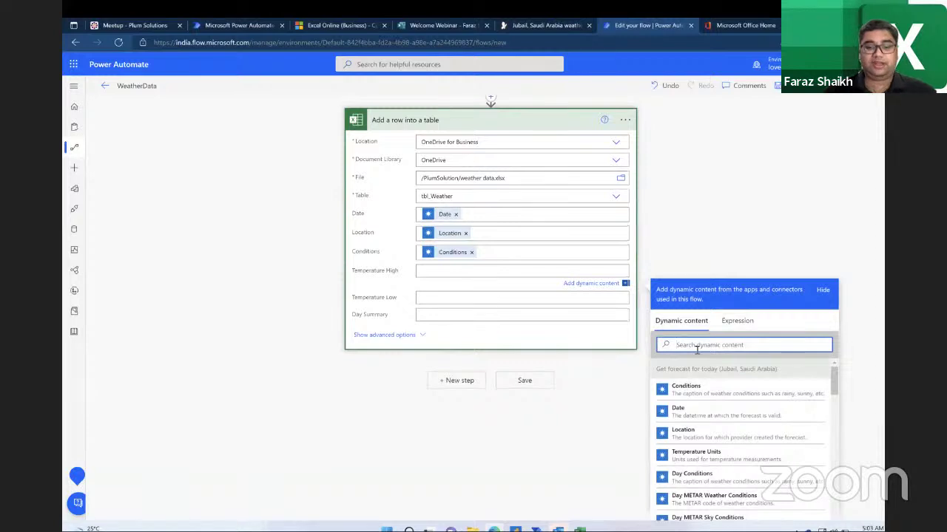
pyautogui.write('hig')
pyautogui.click(697, 418)
# Step: Search the dynamic content for "low" and fill the Temperature Low field with the forecast's Temperature Low value
pyautogui.click(448, 298)
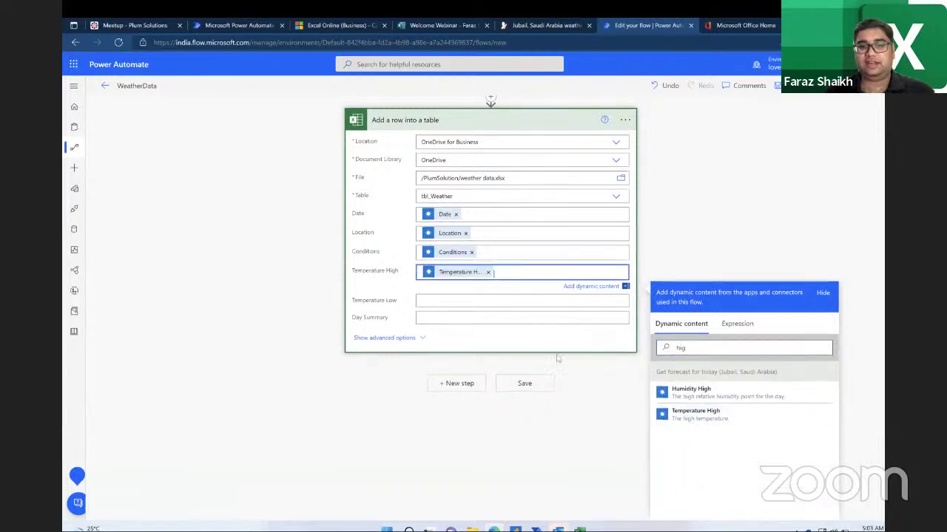
pyautogui.click(703, 375)
pyautogui.write('low')
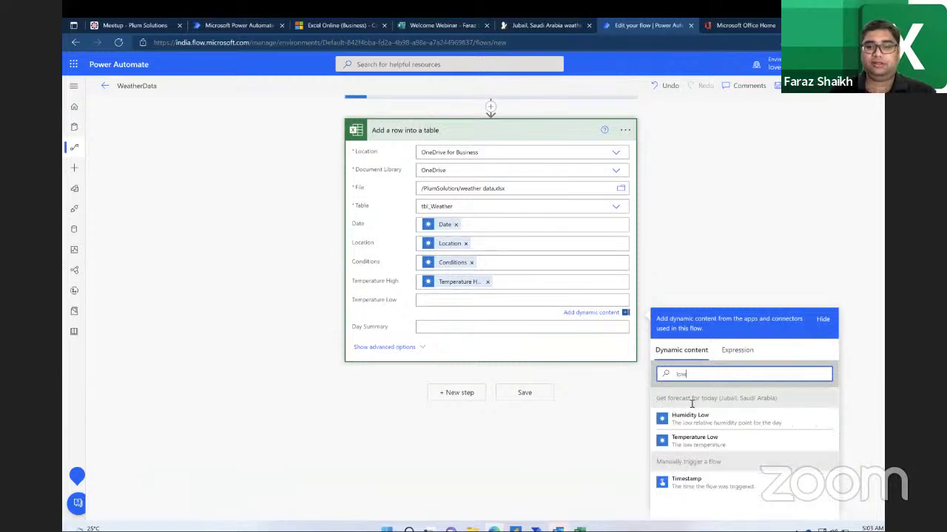
pyautogui.click(693, 441)
# Step: Search the dynamic content for "sum", fill the Day Summary field with the forecast's Day Summary value and save the flow
pyautogui.click(489, 334)
pyautogui.click(702, 403)
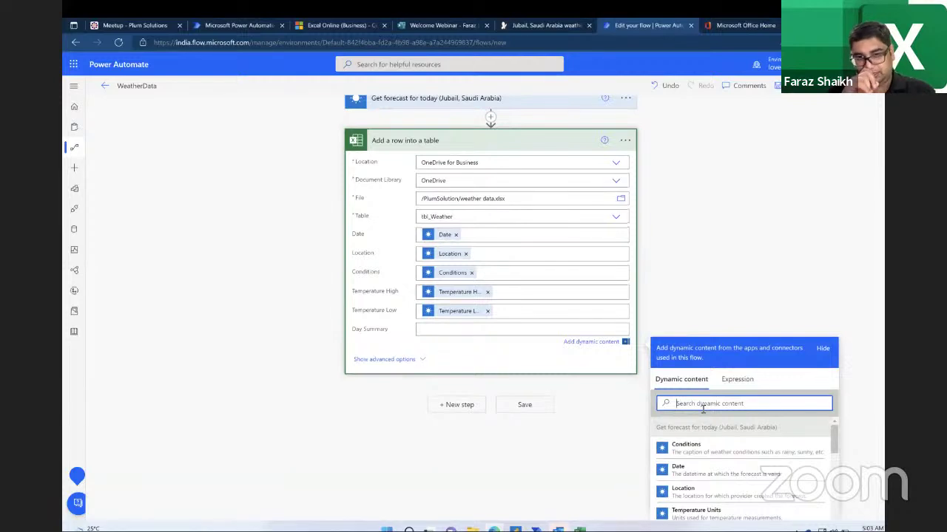
pyautogui.write('dat')
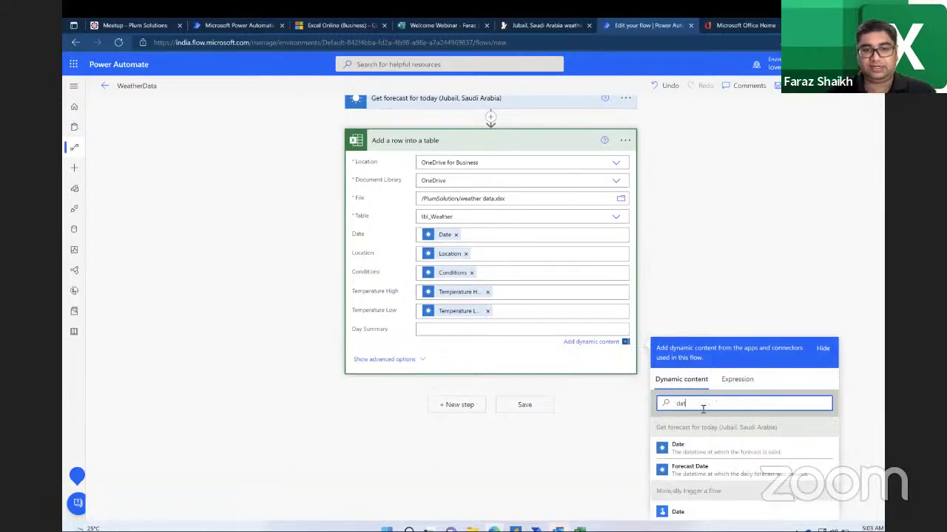
pyautogui.press('BackSpace')
pyautogui.press('BackSpace')
pyautogui.press('BackSpace')
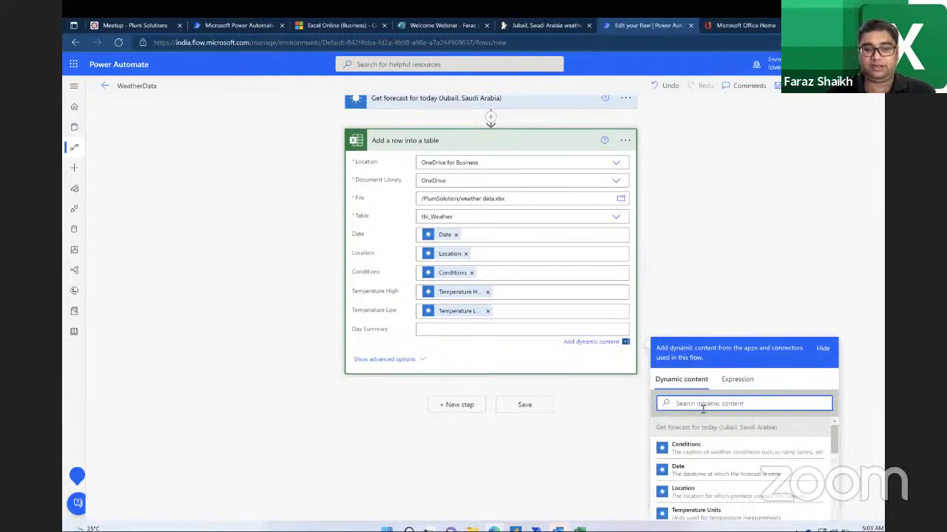
pyautogui.write('sum')
pyautogui.click(690, 449)
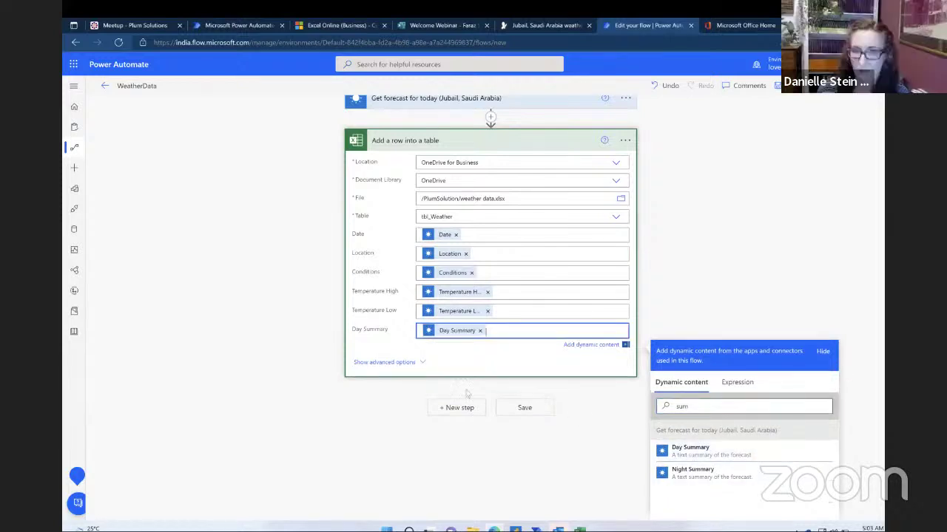
pyautogui.click(516, 408)
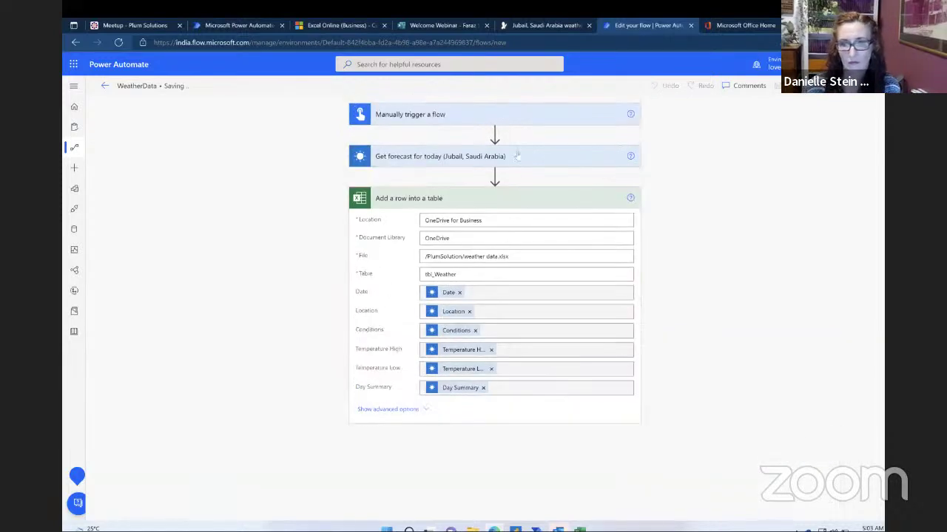
# Step: Place the flow editor beside the weather data workbook and run the WeatherData flow as a manual test
pyautogui.click(510, 198)
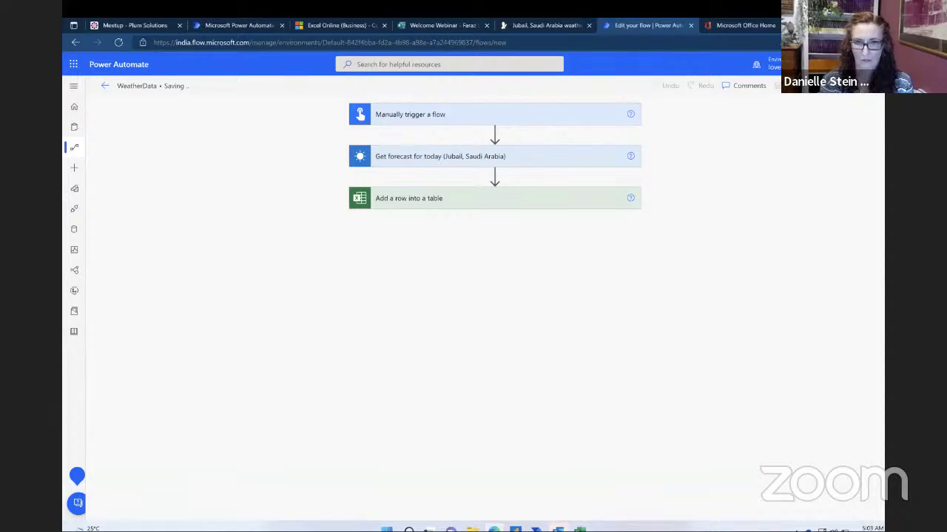
pyautogui.press('super+Left')
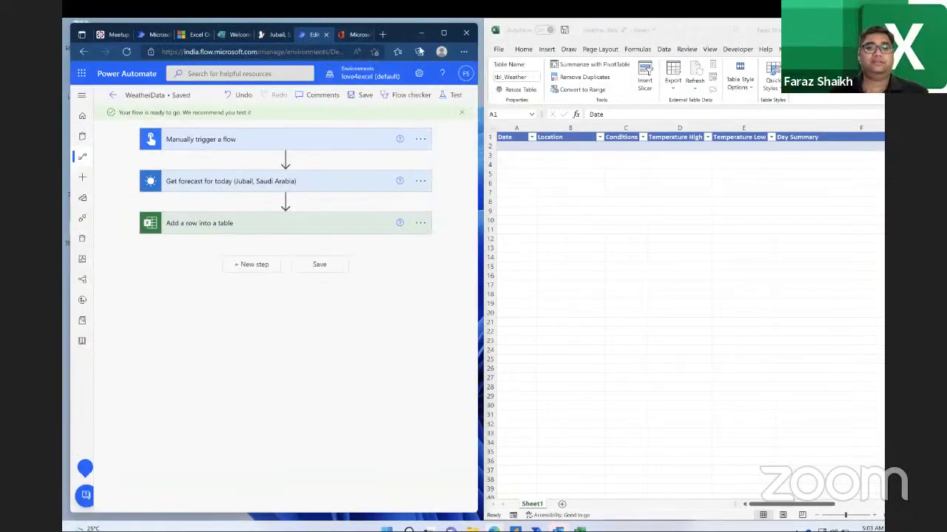
pyautogui.click(448, 94)
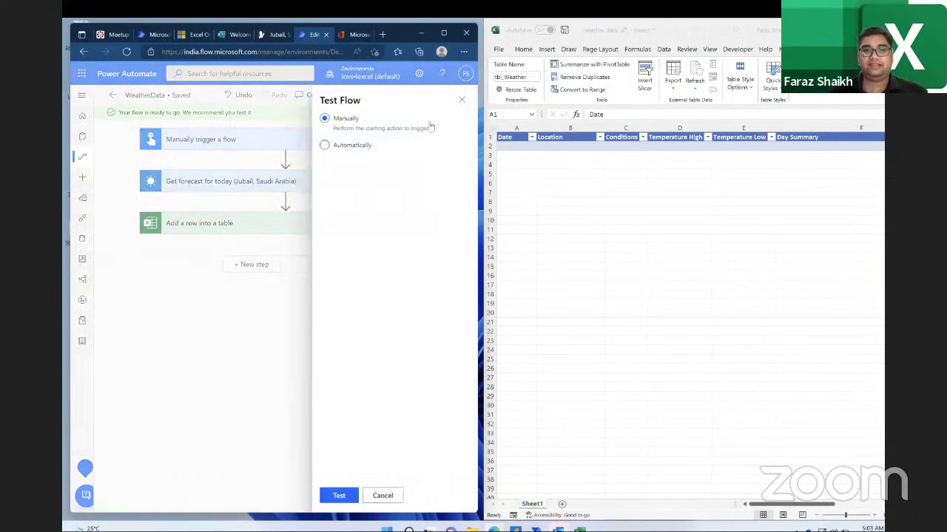
pyautogui.click(337, 495)
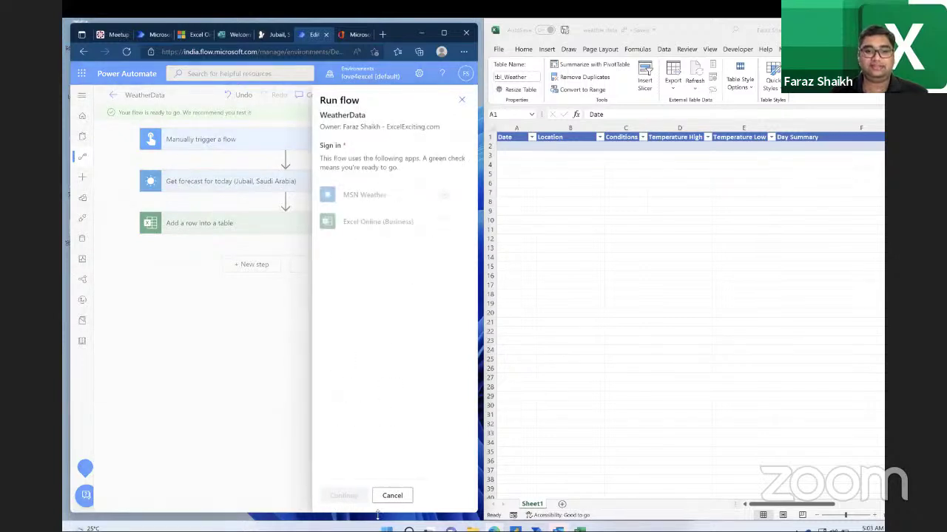
pyautogui.click(344, 496)
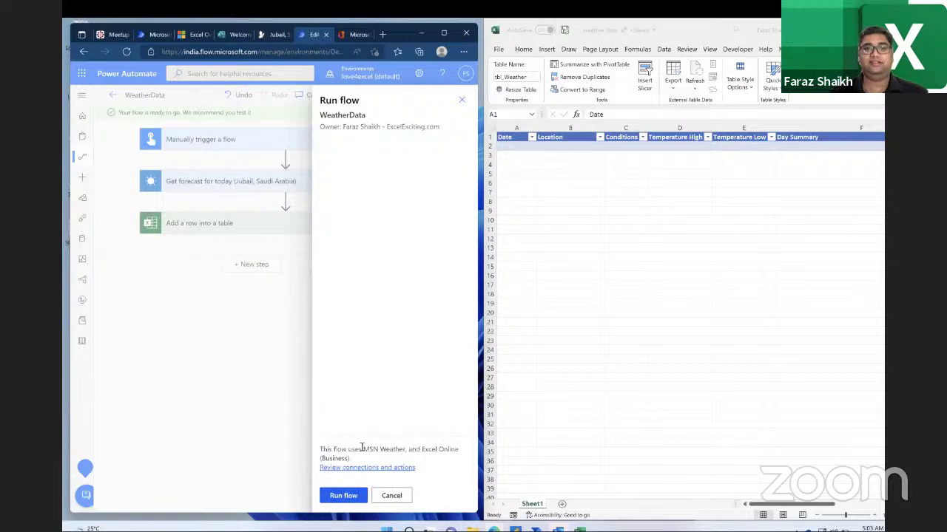
pyautogui.click(352, 503)
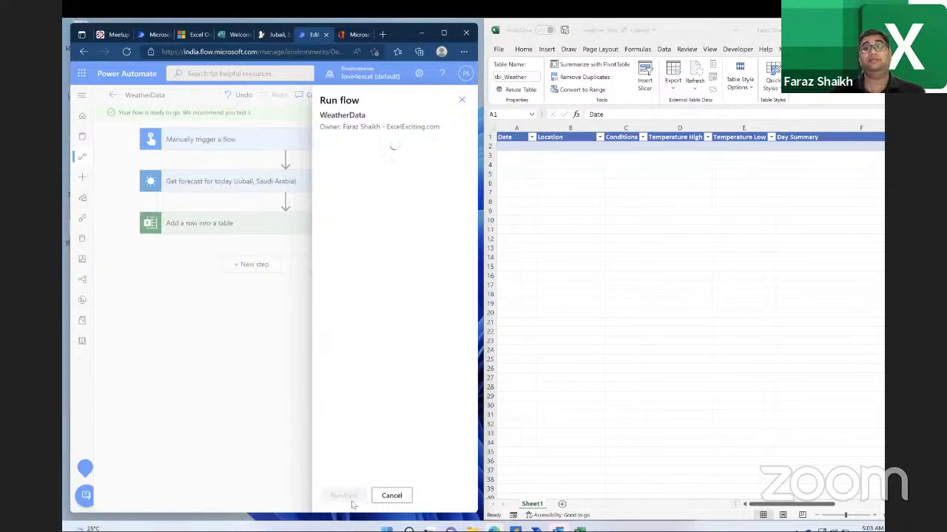
pyautogui.click(352, 501)
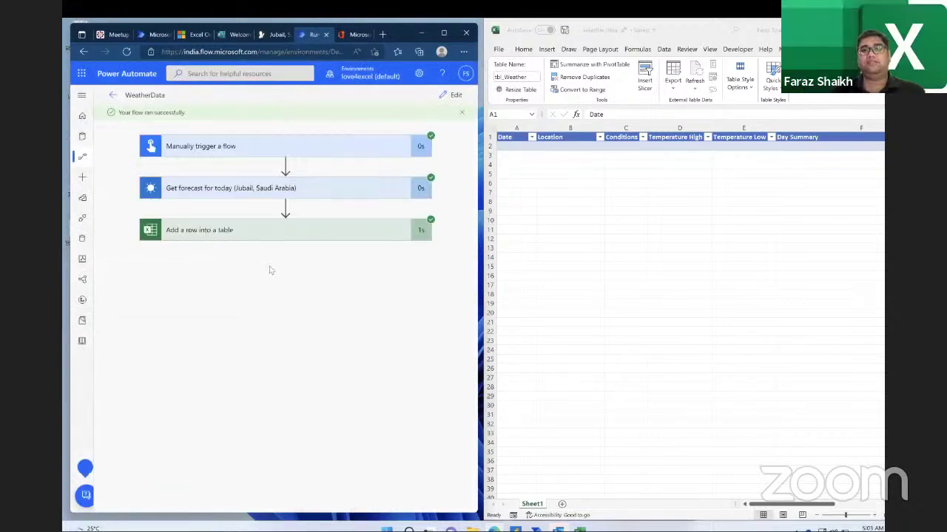
# Step: Check tbl_Weather for the new row and close the weather data workbook
pyautogui.click(565, 137)
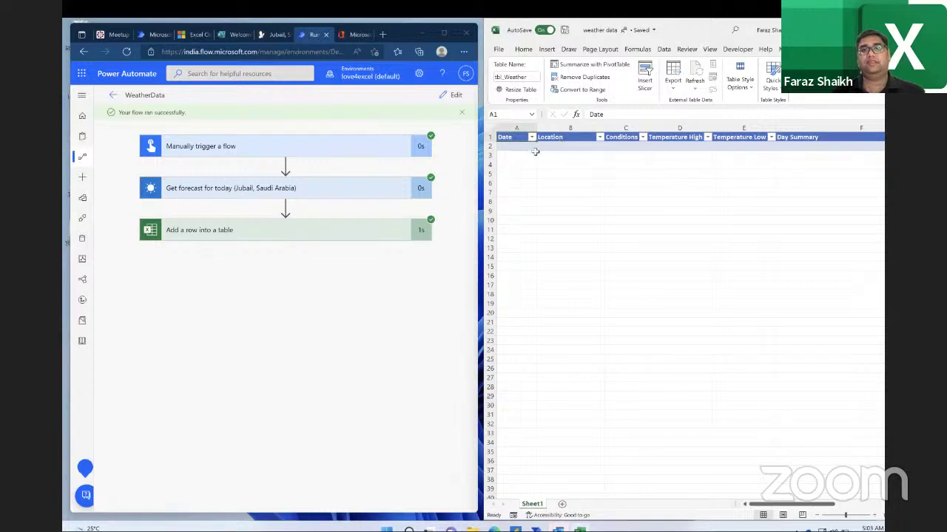
pyautogui.click(523, 147)
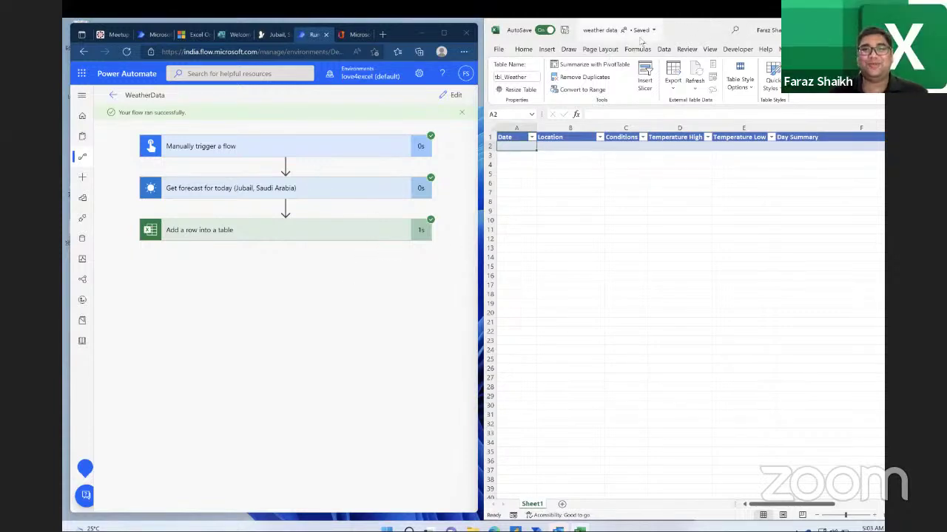
pyautogui.moveTo(702, 24); pyautogui.dragTo(678, 27)
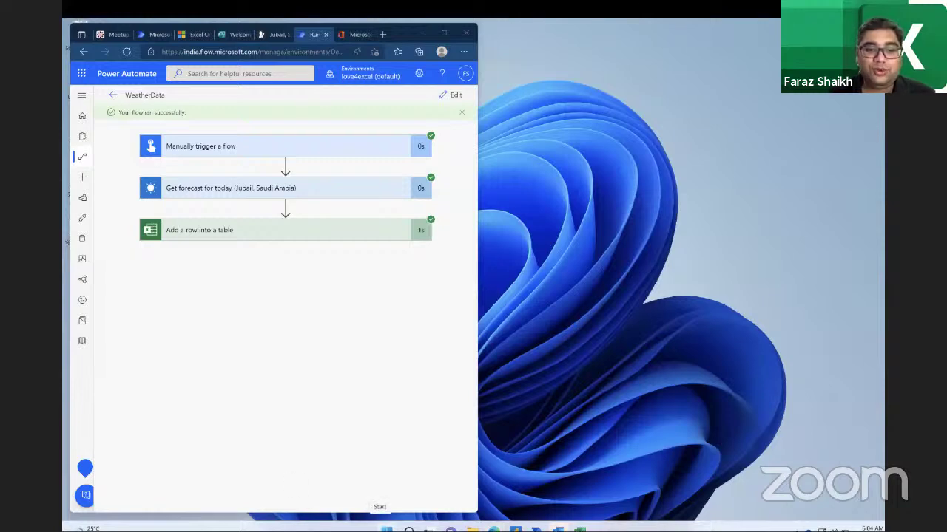
# Step: Launch Excel again, open the recent weather data workbook and reload its newest version
pyautogui.click(386, 524)
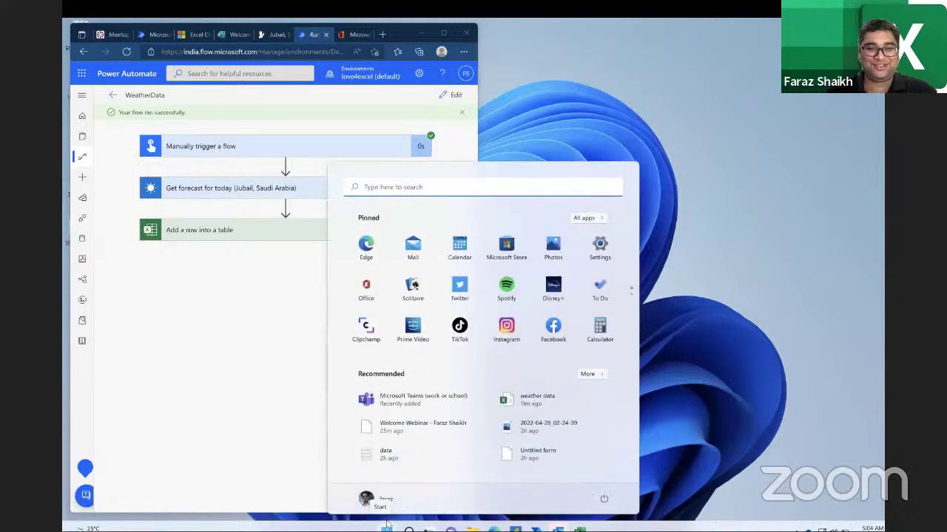
pyautogui.write('e')
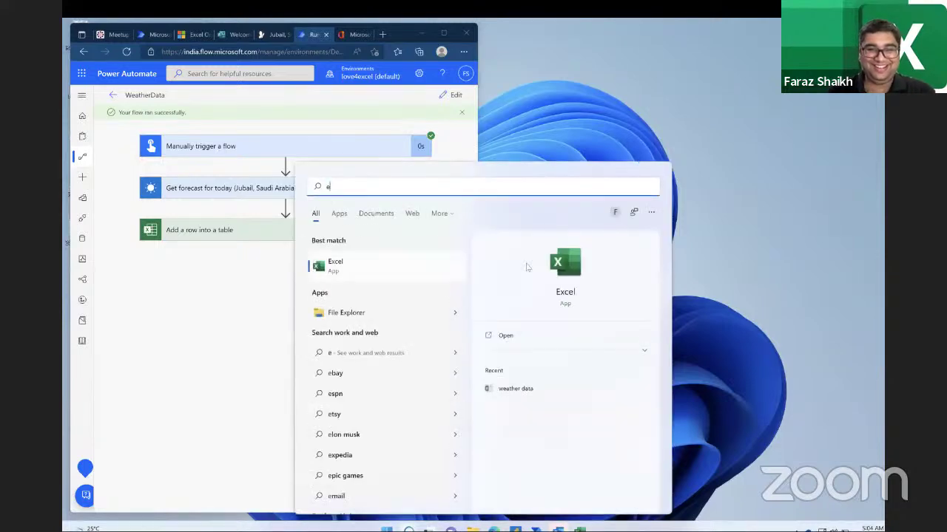
pyautogui.press('Escape')
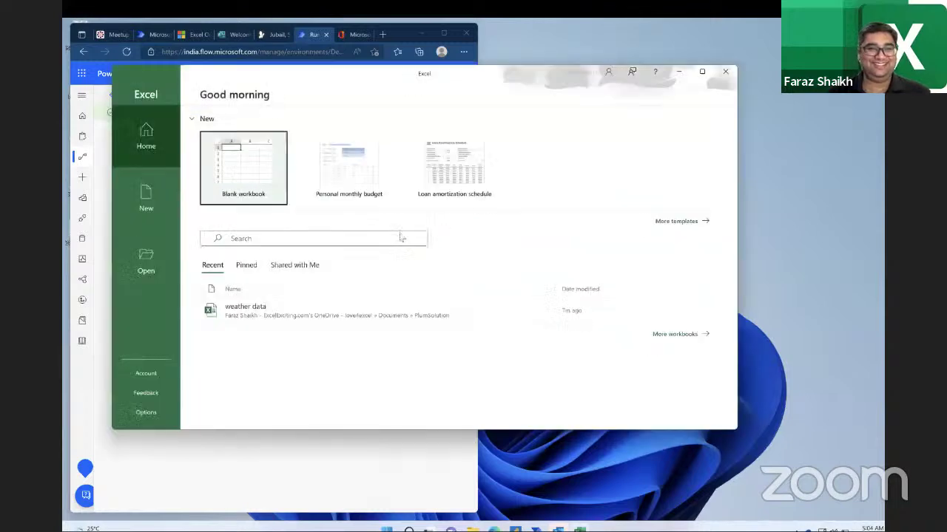
pyautogui.click(244, 309)
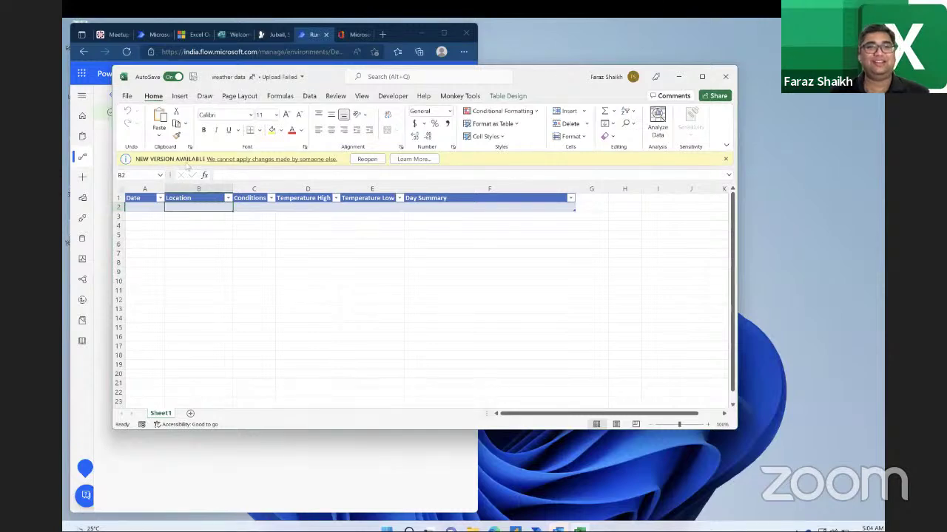
pyautogui.click(367, 159)
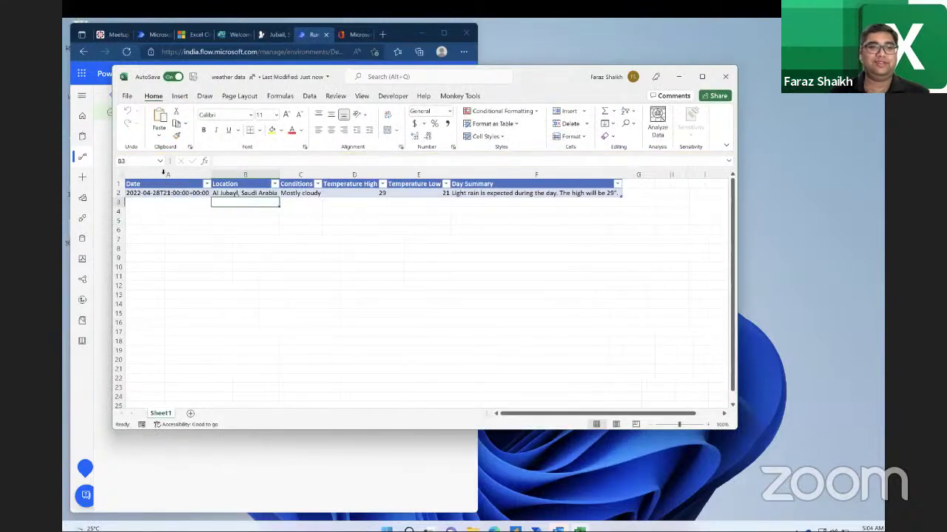
# Step: Arrange the weather data window beside the flow, wide enough for the temperature columns, and select the new row's Date cell
pyautogui.click(112, 248)
pyautogui.click(216, 221)
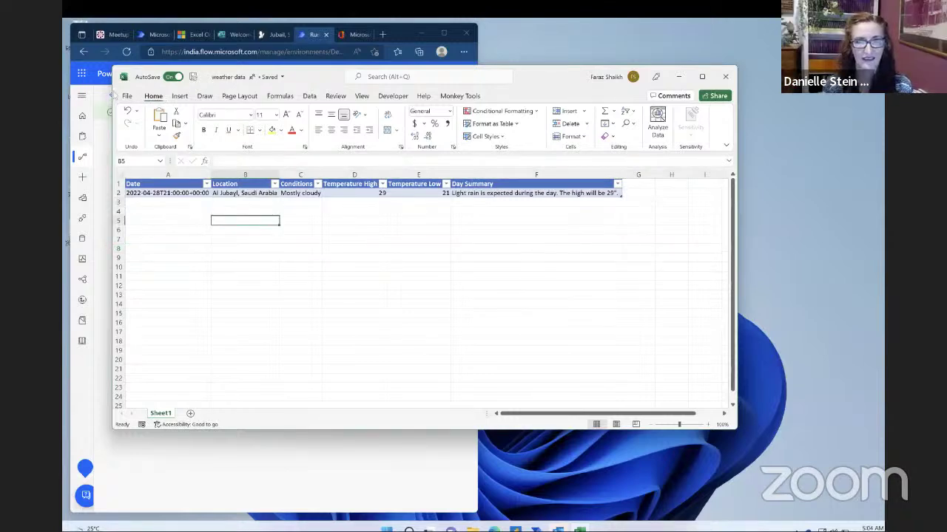
pyautogui.moveTo(111, 89); pyautogui.dragTo(464, 88)
pyautogui.moveTo(615, 74); pyautogui.dragTo(639, 37)
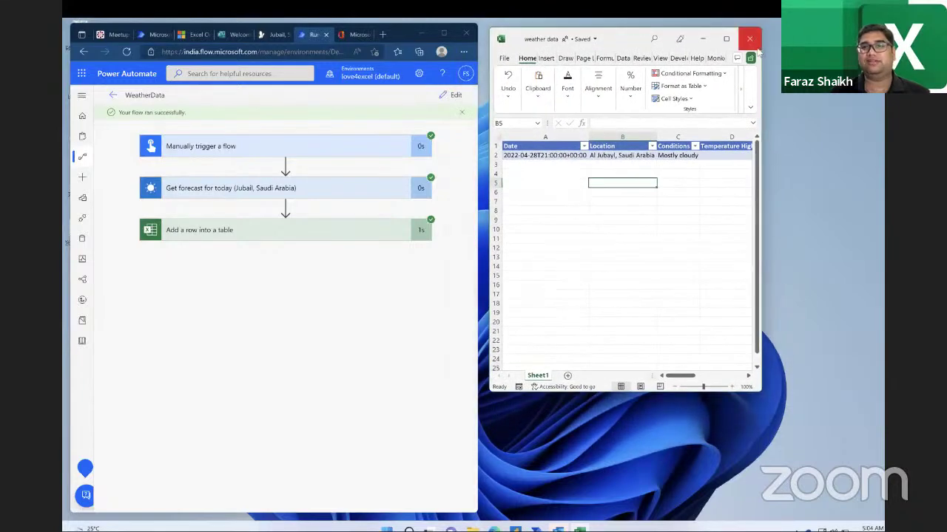
pyautogui.moveTo(762, 56); pyautogui.dragTo(868, 56)
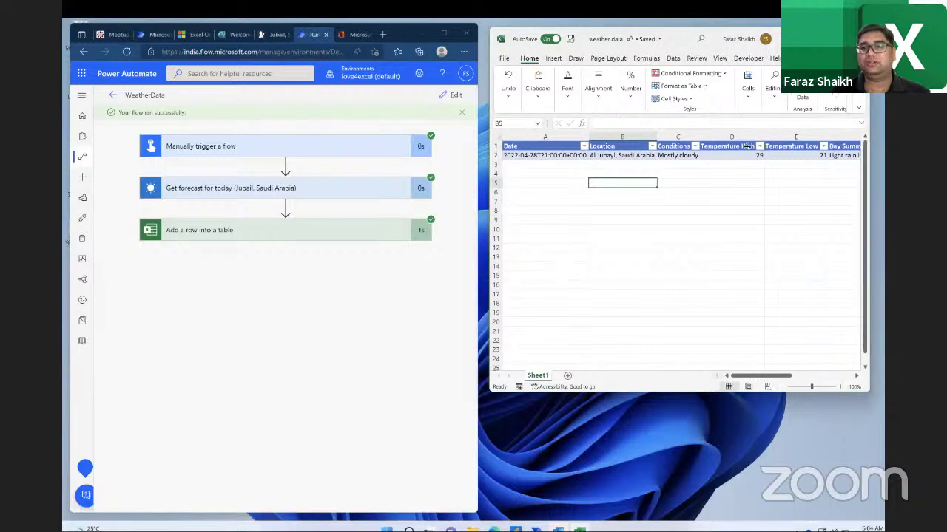
pyautogui.click(564, 156)
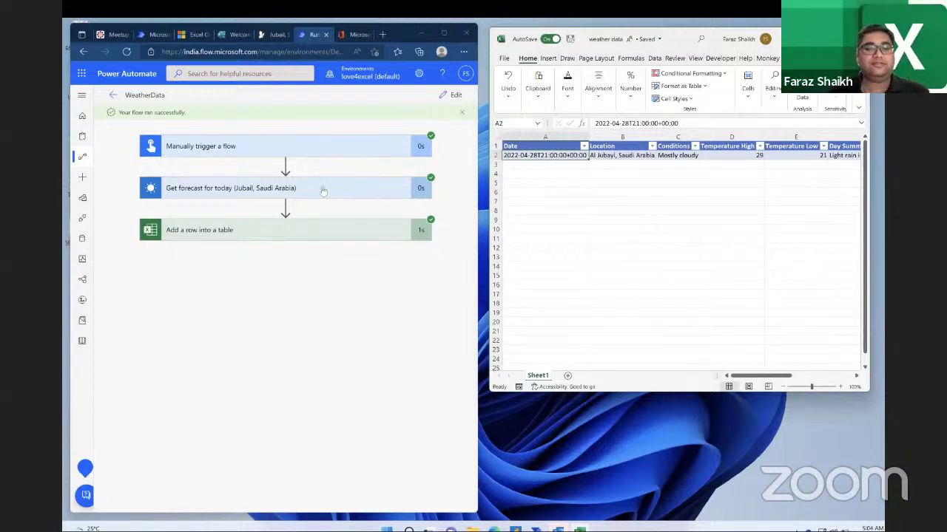
# Step: Open the flow for editing, remove the Date value from the Add a row into a table action and maximize the browser
pyautogui.click(450, 94)
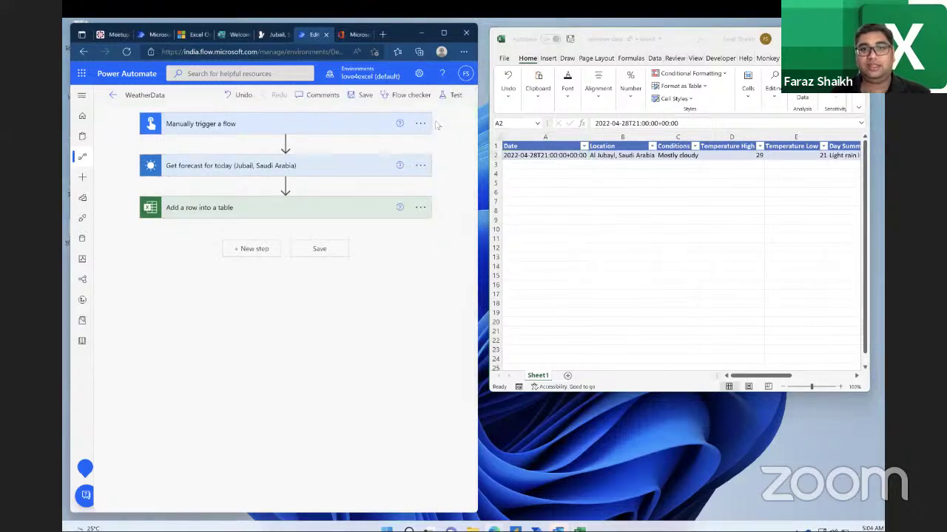
pyautogui.click(285, 208)
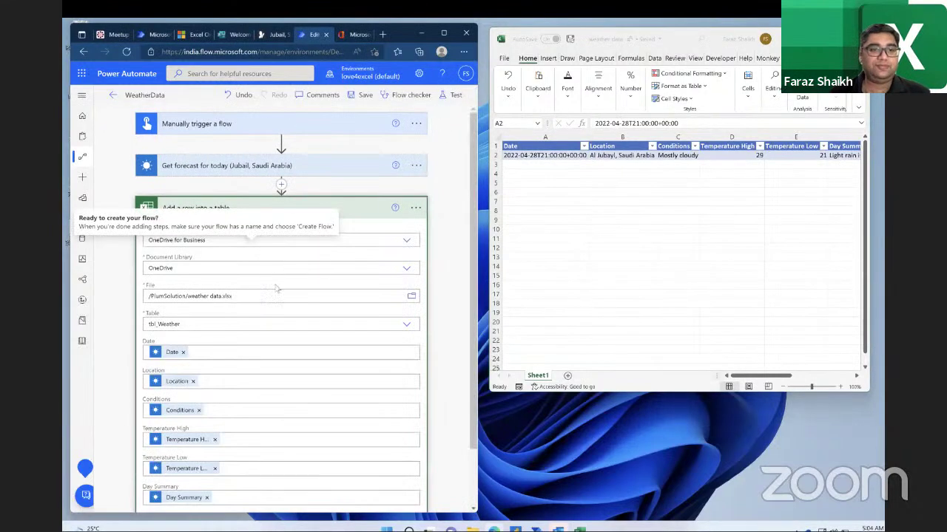
pyautogui.click(183, 352)
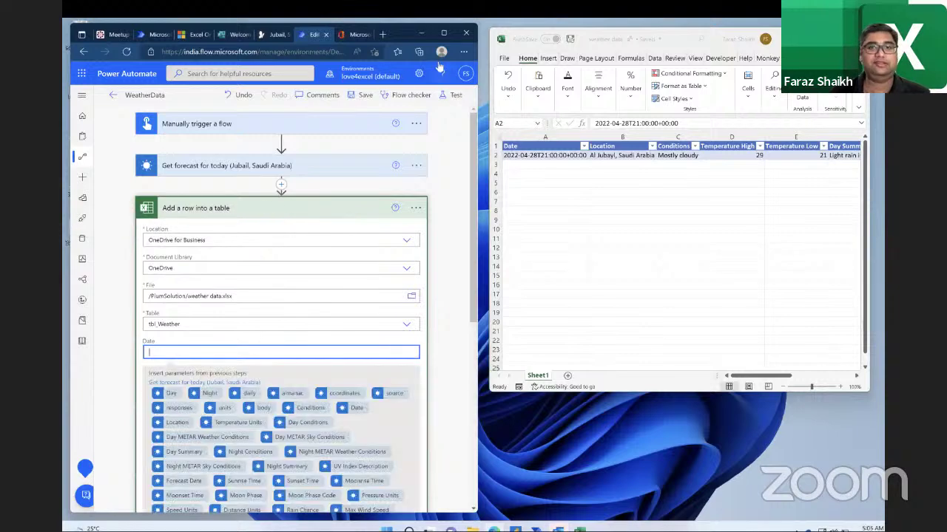
pyautogui.click(444, 34)
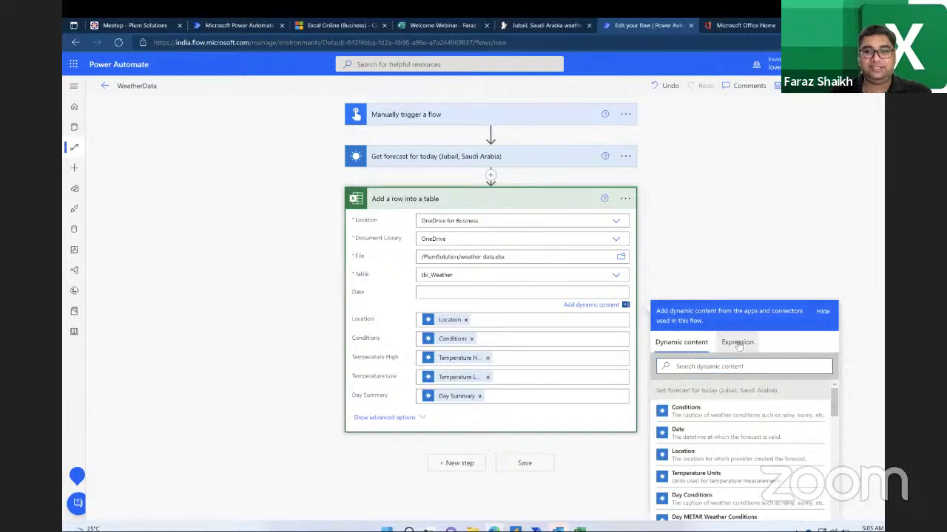
# Step: Start a formatDateTime() expression for the empty Date field
pyautogui.click(737, 344)
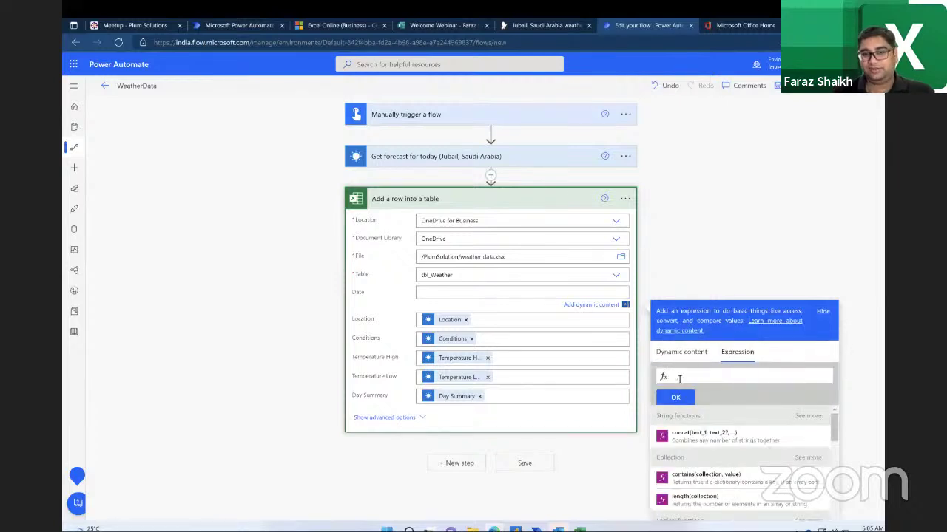
pyautogui.write('f')
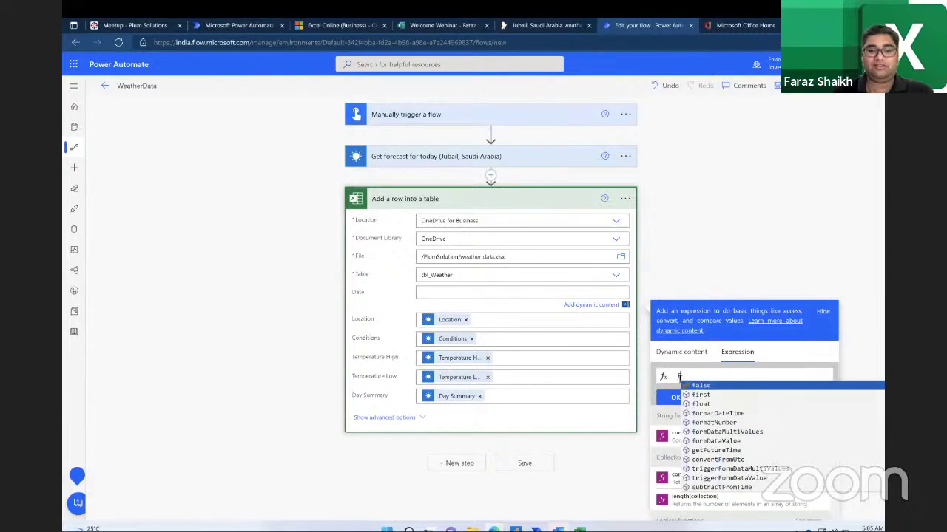
pyautogui.write('o')
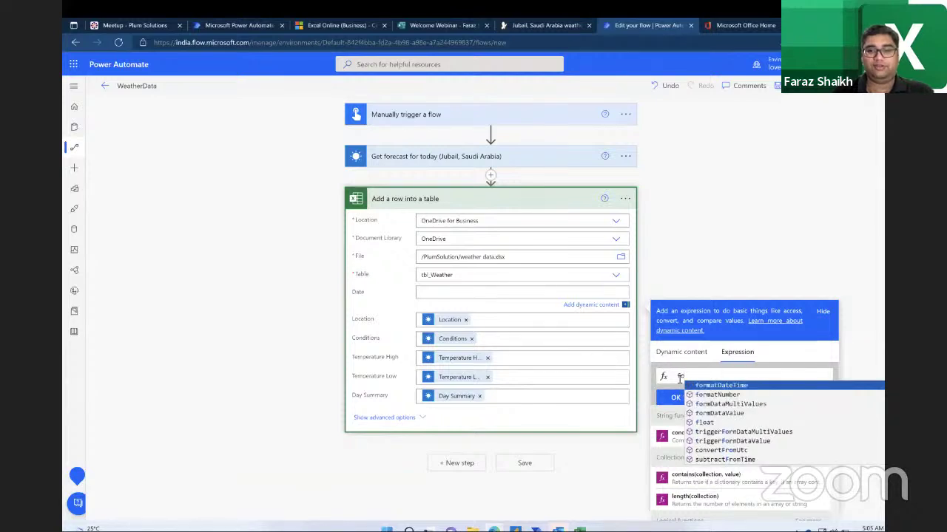
pyautogui.press('Return')
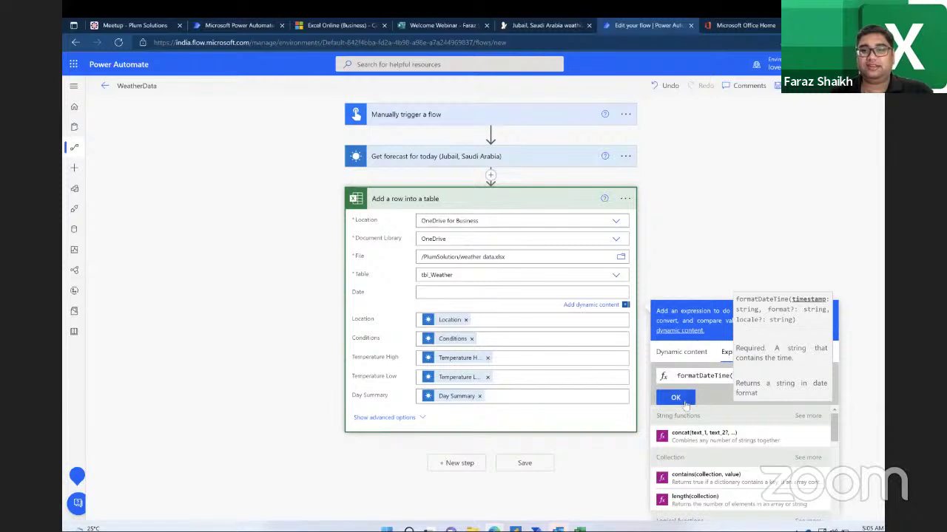
pyautogui.click(681, 349)
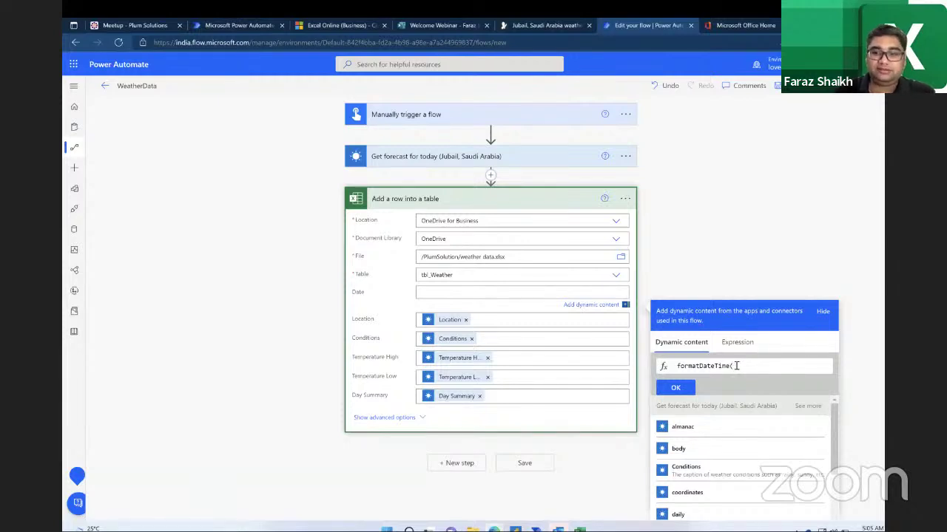
pyautogui.write('(')
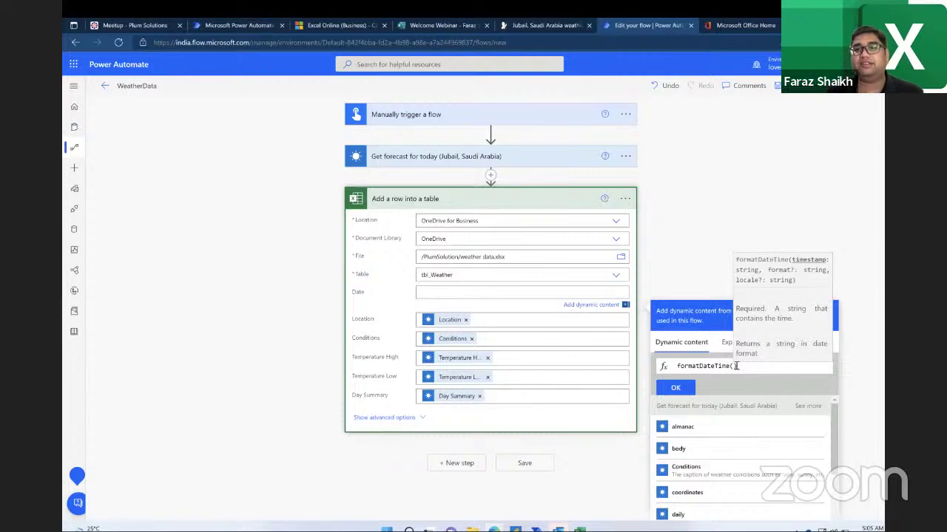
# Step: Insert the forecast's Date value as the timestamp in formatDateTime and add an empty quoted format argument
pyautogui.click(691, 342)
pyautogui.scroll(-3, 693, 429)
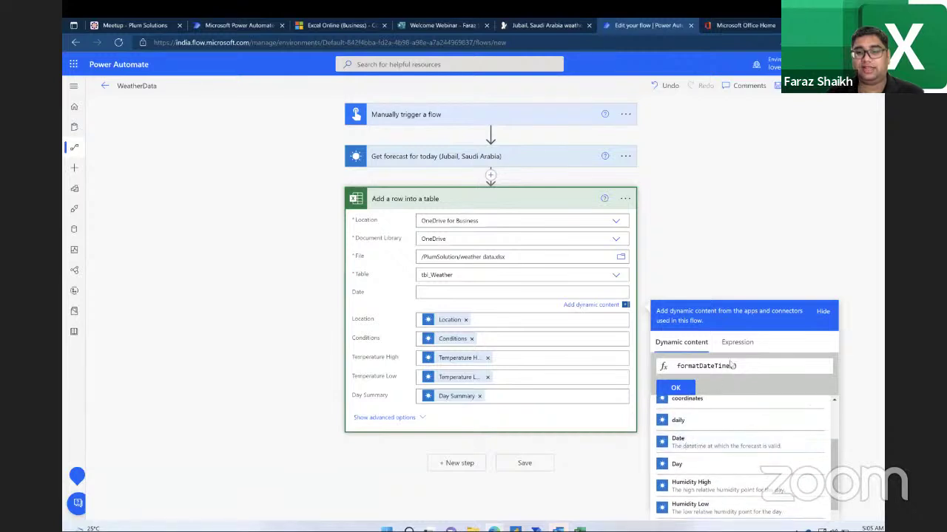
pyautogui.click(689, 442)
pyautogui.write(',')
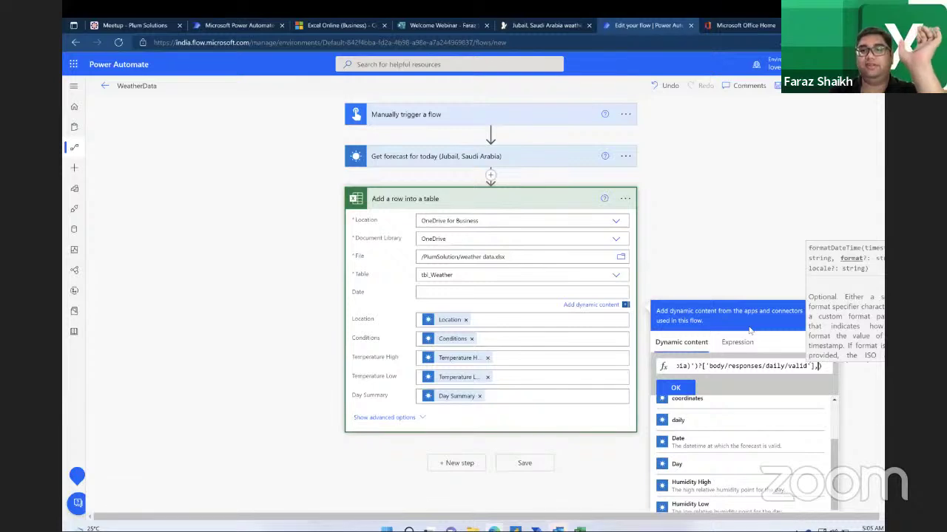
pyautogui.write("''")
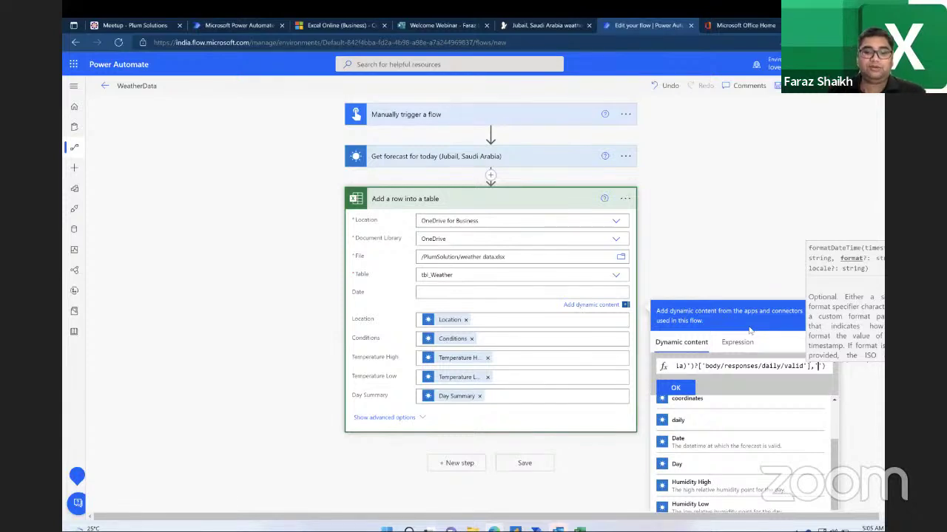
pyautogui.write('dd/')
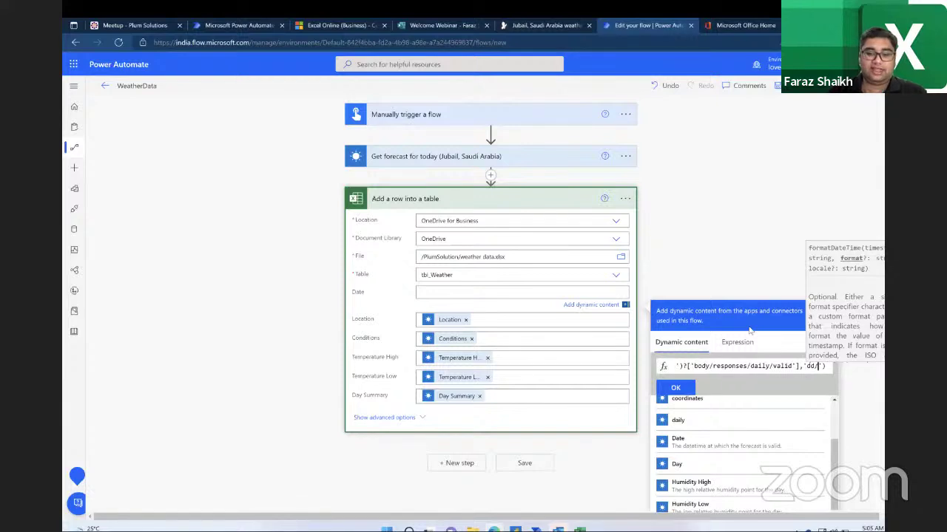
pyautogui.write('MM')
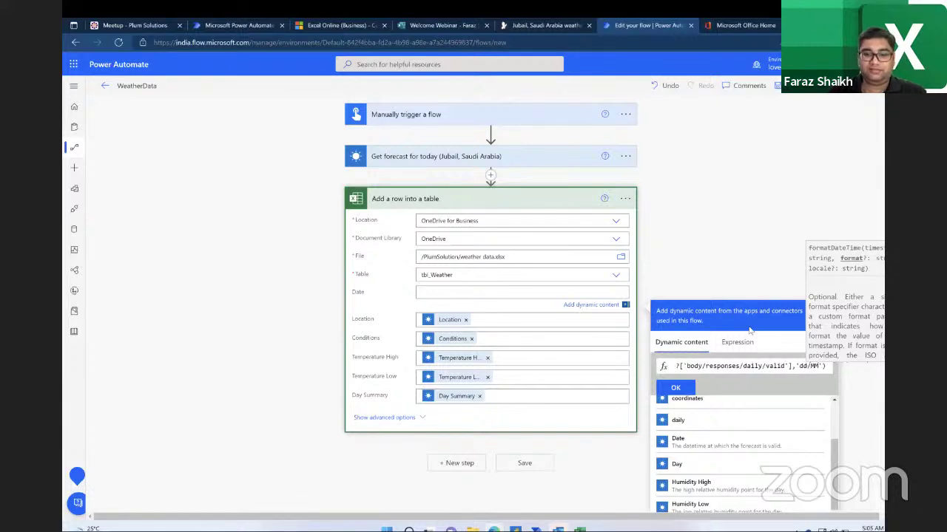
pyautogui.press('BackSpace')
pyautogui.press('BackSpace')
pyautogui.press('BackSpace')
pyautogui.press('BackSpace')
pyautogui.press('BackSpace')
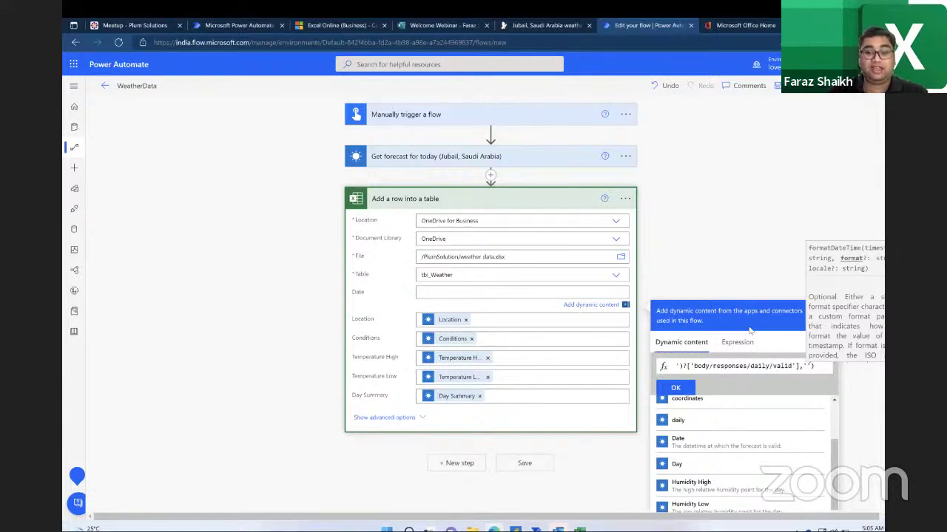
# Step: Set the formatDateTime format to MM/dd/yyyy and insert the expression into the Date field of the Add a row into a table action
pyautogui.write('MM/dd')
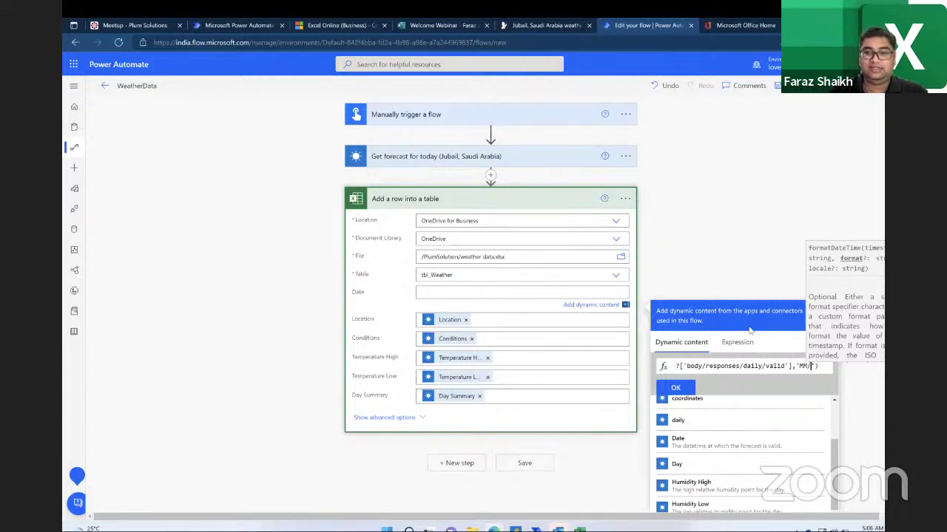
pyautogui.write('/')
pyautogui.write('YYY')
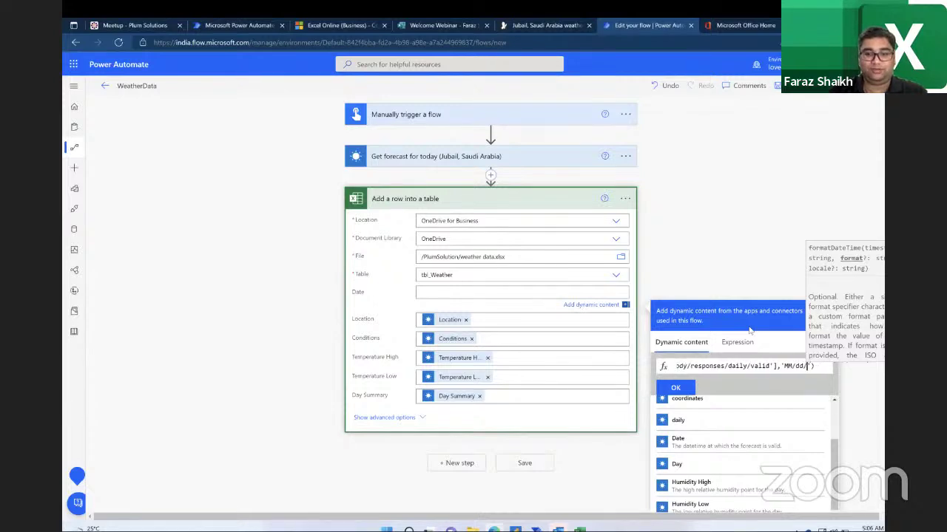
pyautogui.write('y')
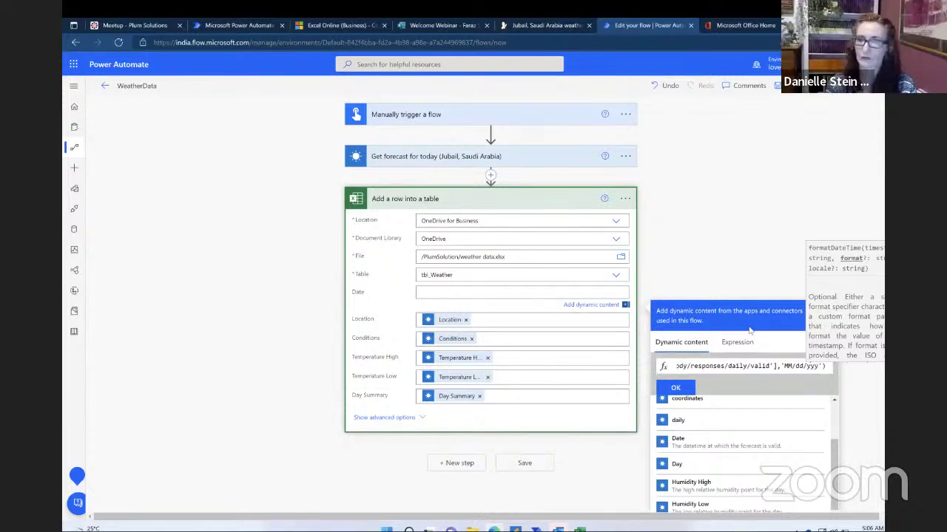
pyautogui.write('y')
pyautogui.press('End')
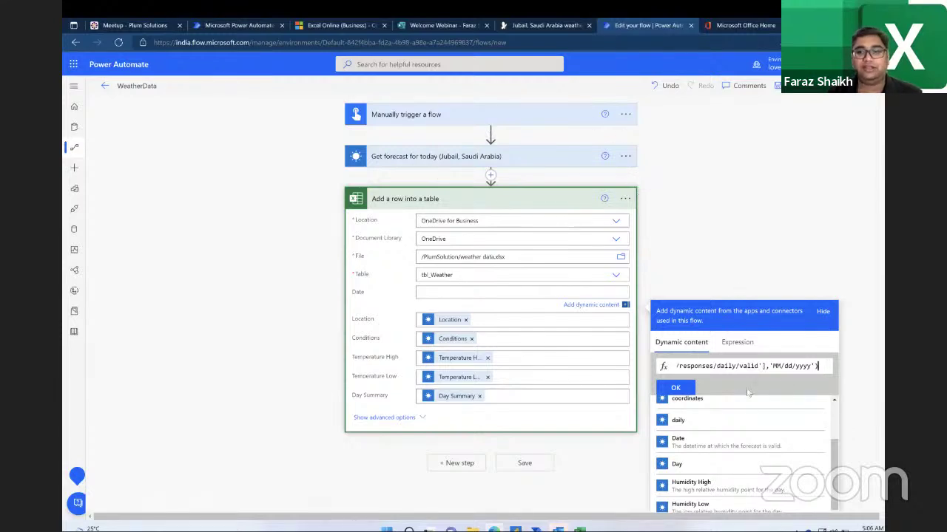
pyautogui.click(688, 392)
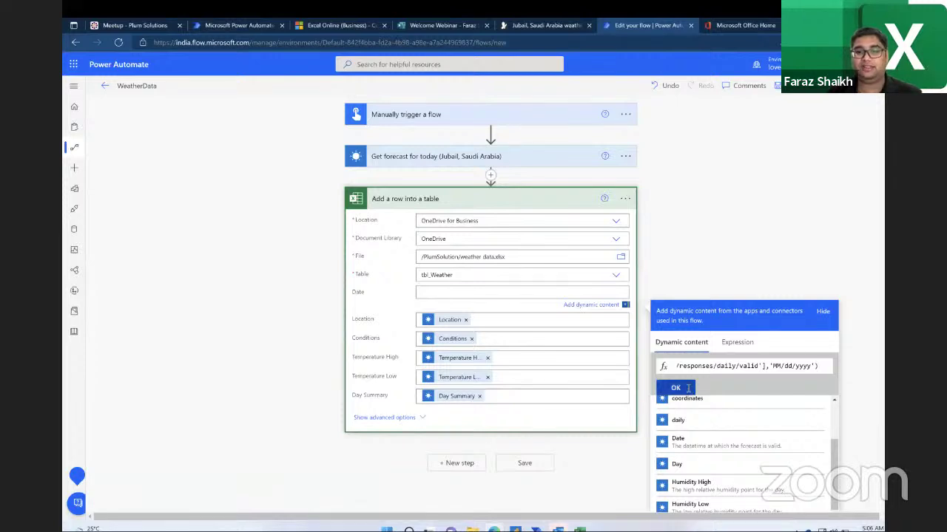
# Step: Reopen the Date field's formatDateTime expression for review and apply it again
pyautogui.click(464, 294)
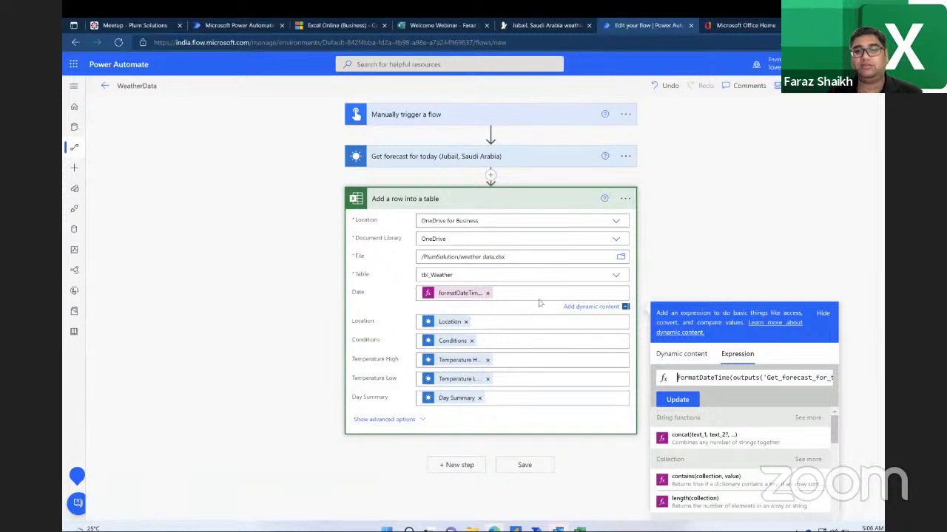
pyautogui.scroll(-1, 772, 444)
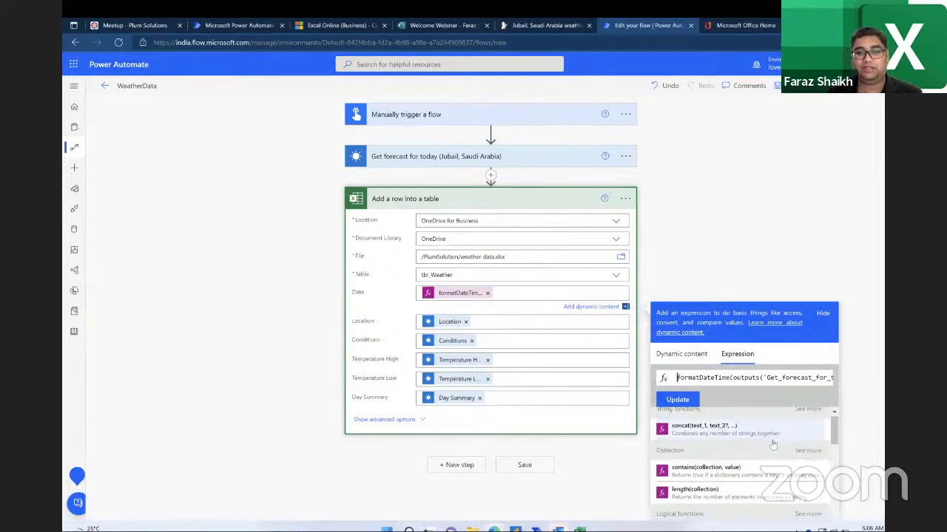
pyautogui.scroll(1, 772, 444)
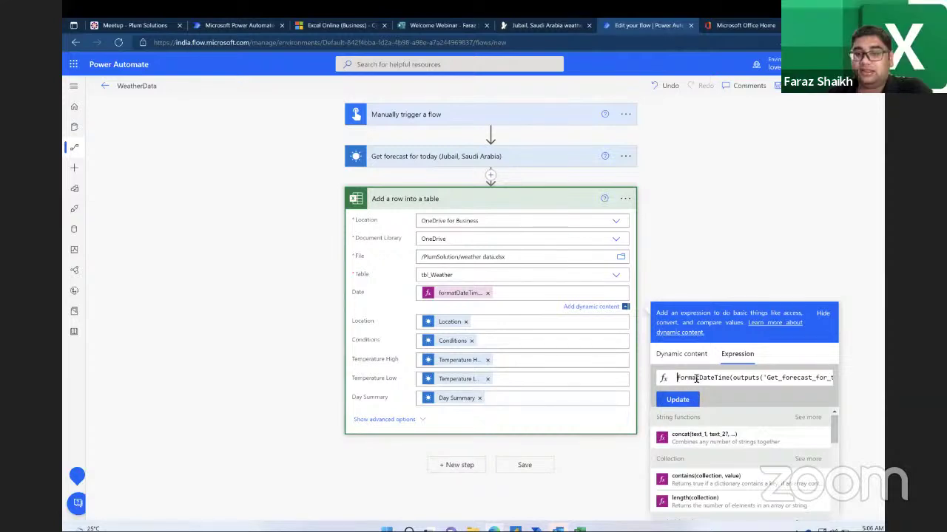
pyautogui.click(679, 401)
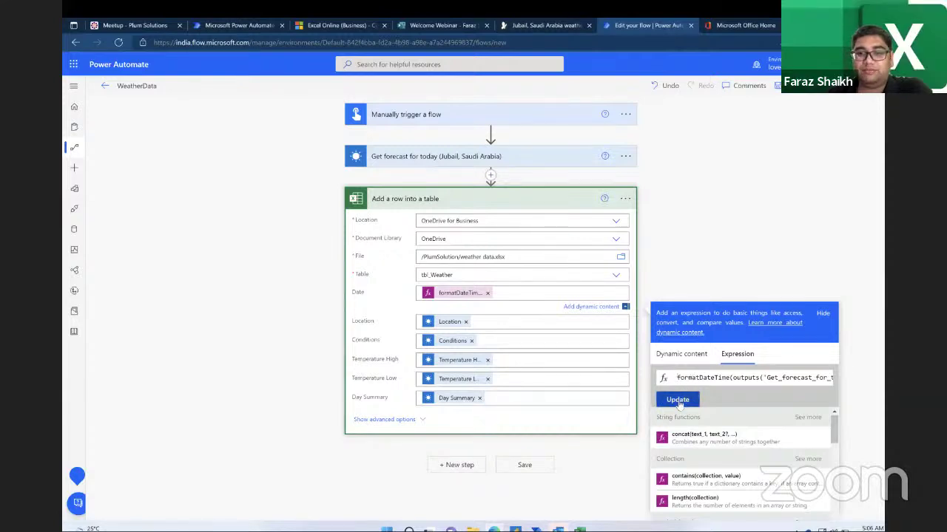
# Step: Collapse the Add a row into a table action, restore the browser beside the Excel window and make the Excel window taller
pyautogui.click(521, 199)
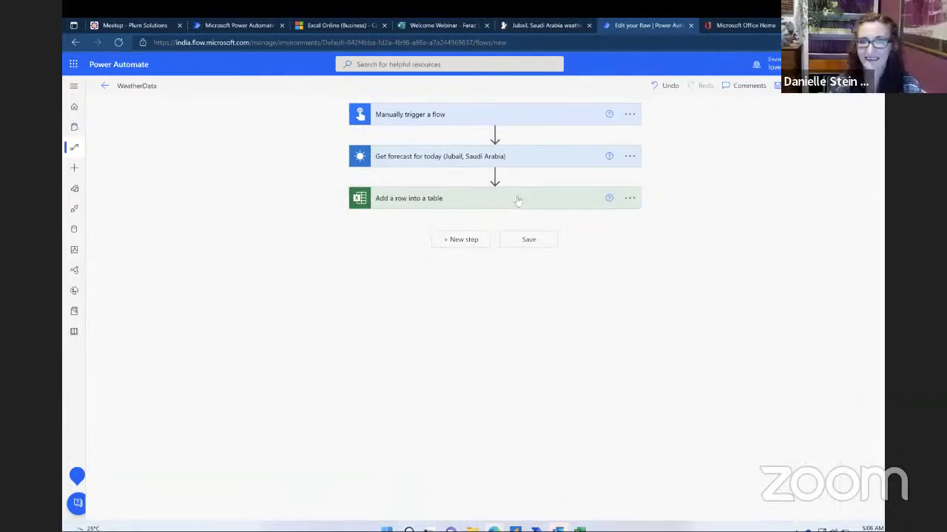
pyautogui.click(518, 201)
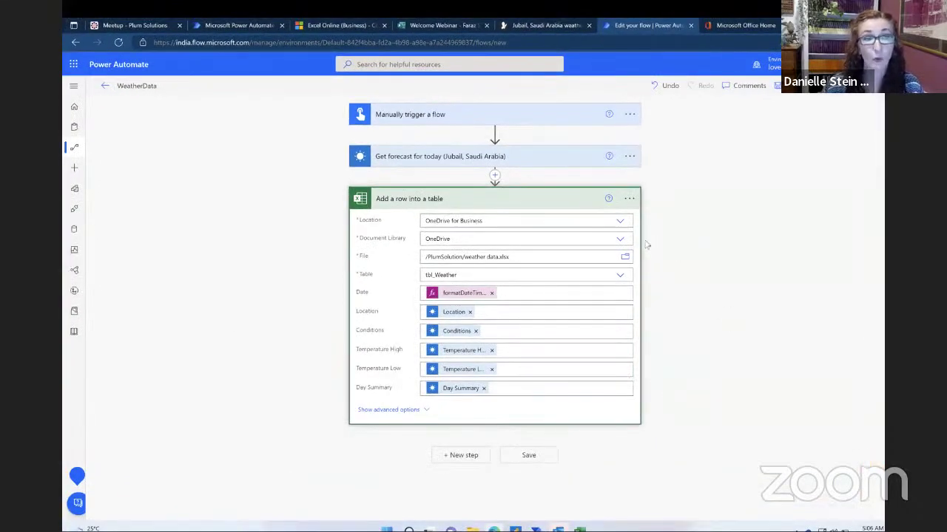
pyautogui.click(549, 200)
pyautogui.press('super+Down')
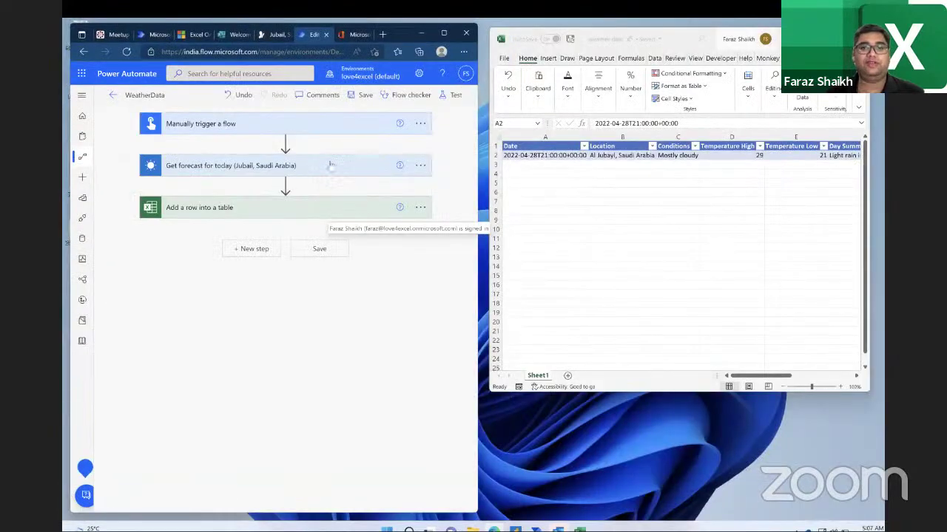
pyautogui.click(336, 167)
pyautogui.click(335, 169)
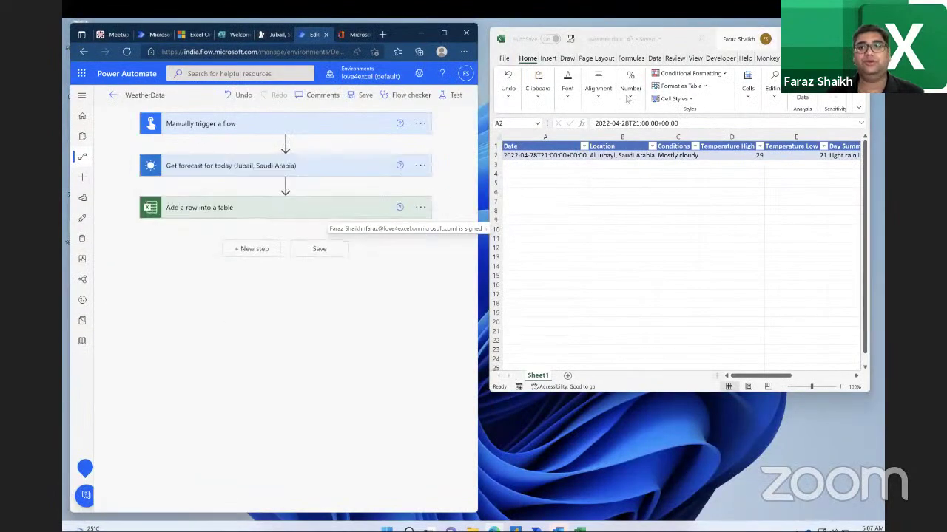
pyautogui.moveTo(658, 391); pyautogui.dragTo(651, 485)
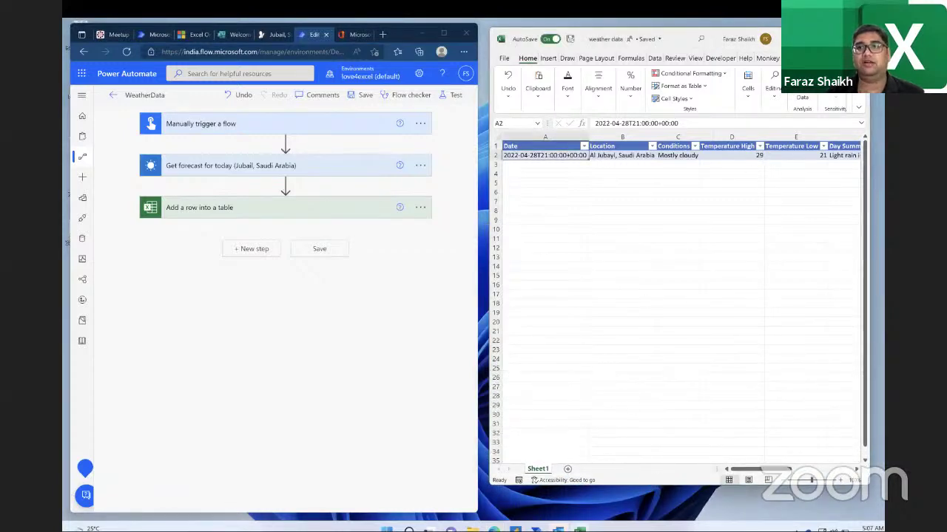
# Step: Open the weather data workbook from the Office cloud files and move it into its own browser window beside the flow
pyautogui.click(353, 34)
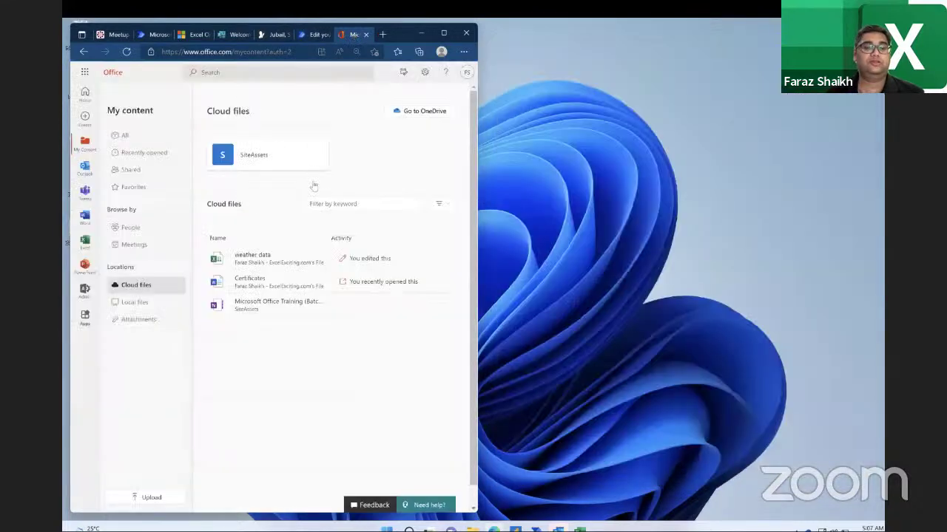
pyautogui.click(266, 257)
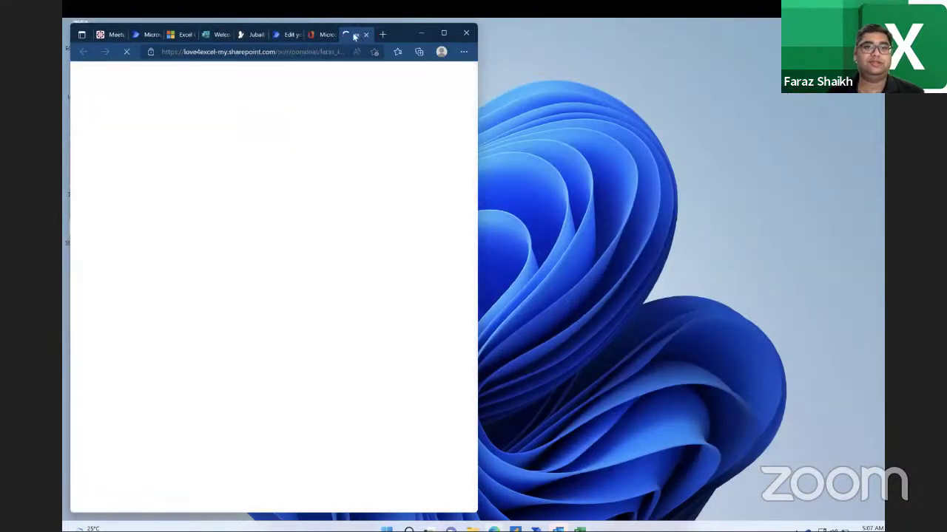
pyautogui.moveTo(355, 34); pyautogui.dragTo(520, 36)
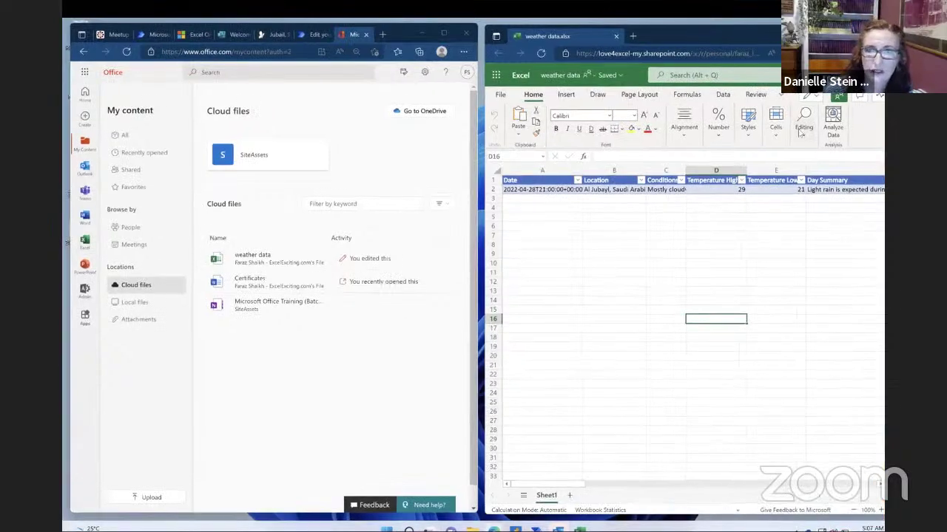
# Step: Save and manually test the WeatherData flow, and widen the workbook window slightly toward the flow
pyautogui.click(319, 35)
pyautogui.click(452, 99)
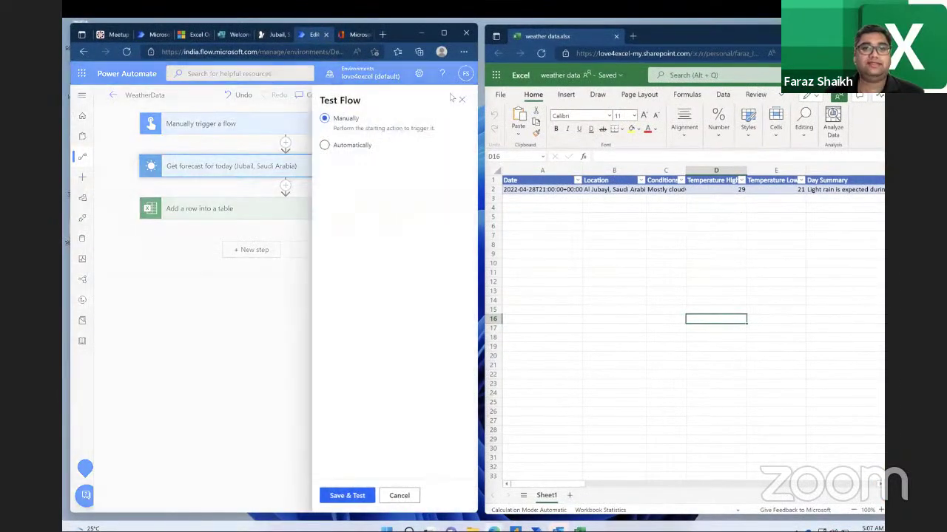
pyautogui.click(358, 495)
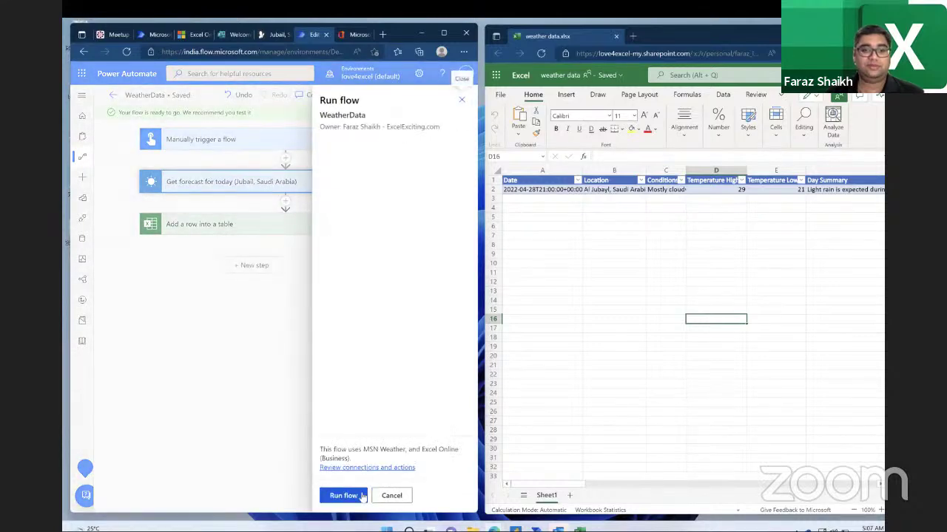
pyautogui.click(344, 494)
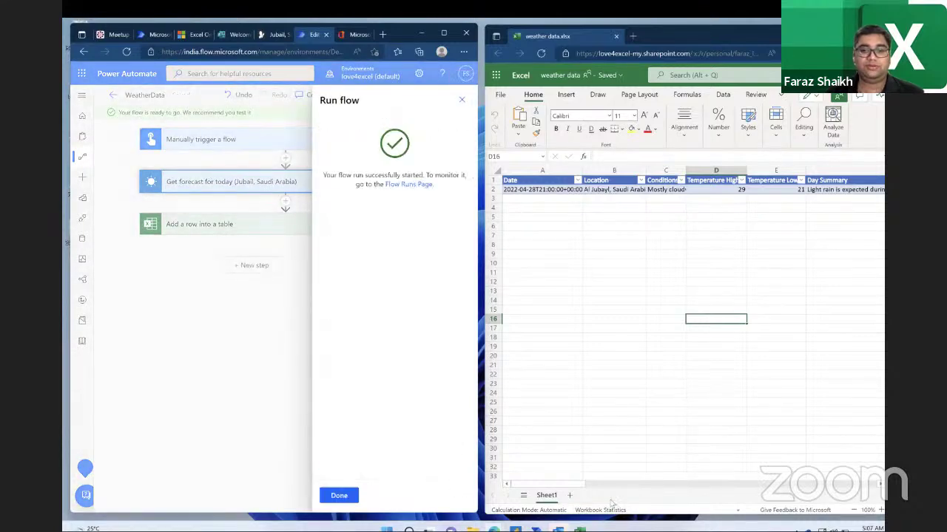
pyautogui.click(338, 496)
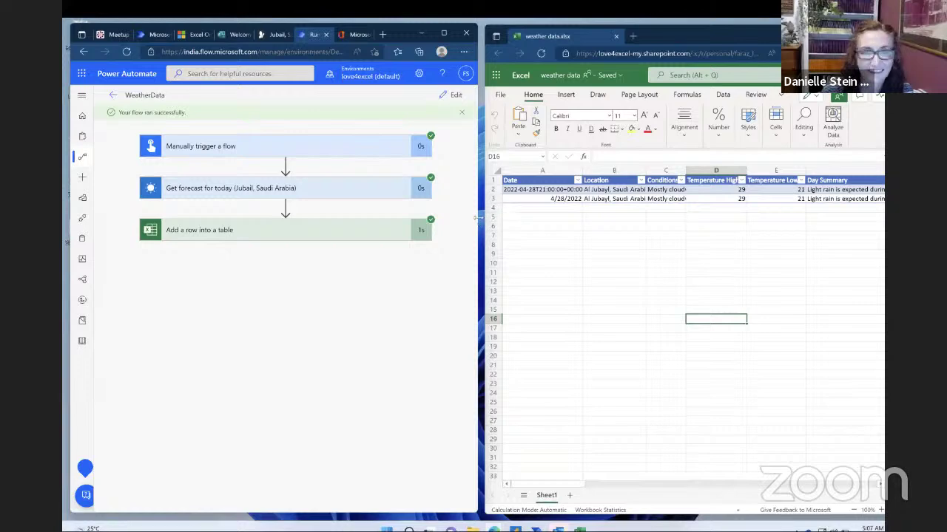
pyautogui.moveTo(482, 218); pyautogui.dragTo(476, 218)
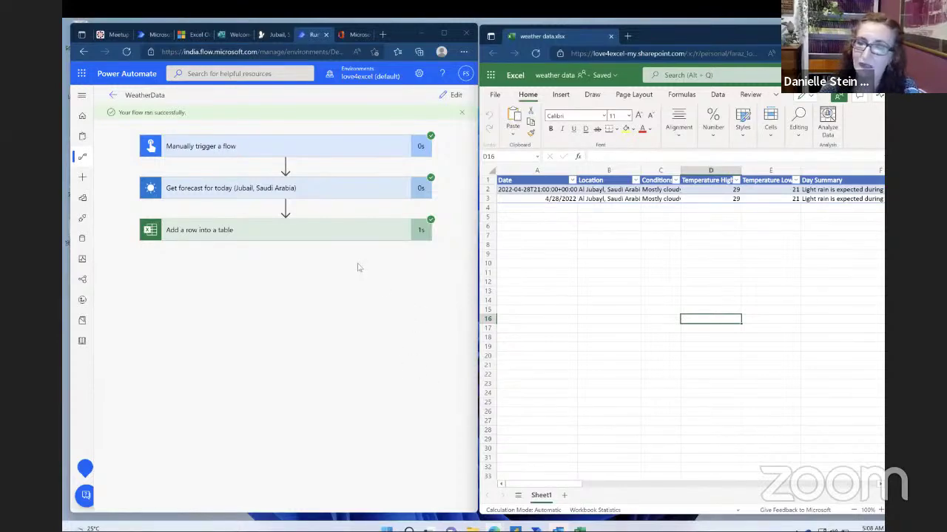
# Step: Open the flow for editing and copy the Get forecast for today (Jubail, Saudi Arabia) action to the flow clipboard
pyautogui.click(303, 189)
pyautogui.click(308, 189)
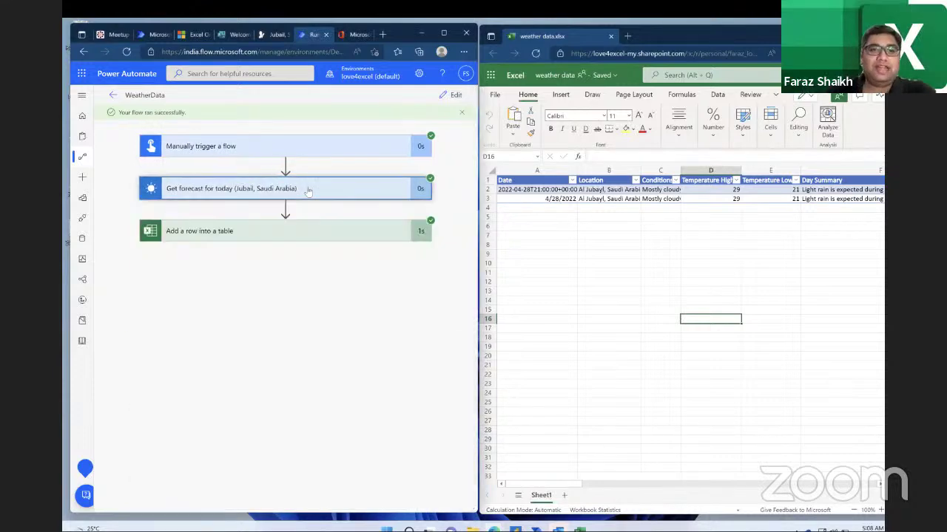
pyautogui.rightClick(386, 194)
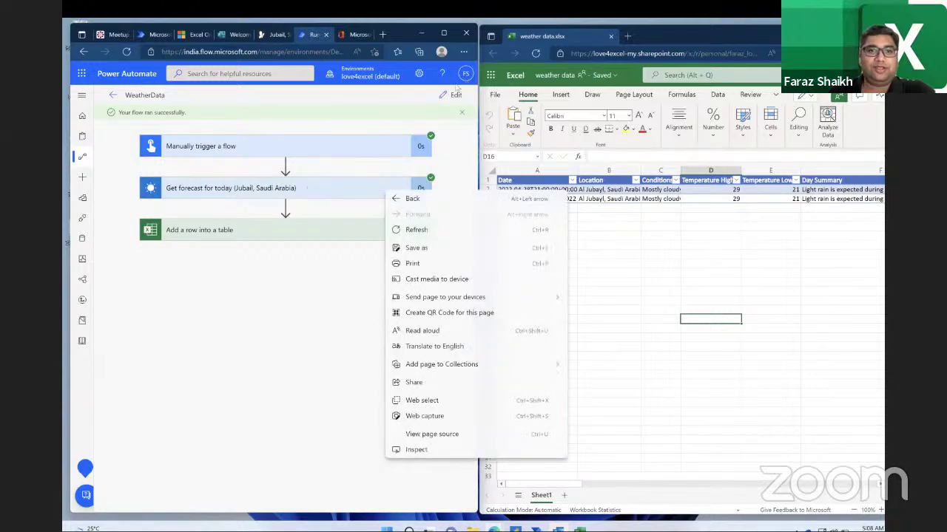
pyautogui.click(455, 95)
pyautogui.click(456, 94)
pyautogui.click(460, 99)
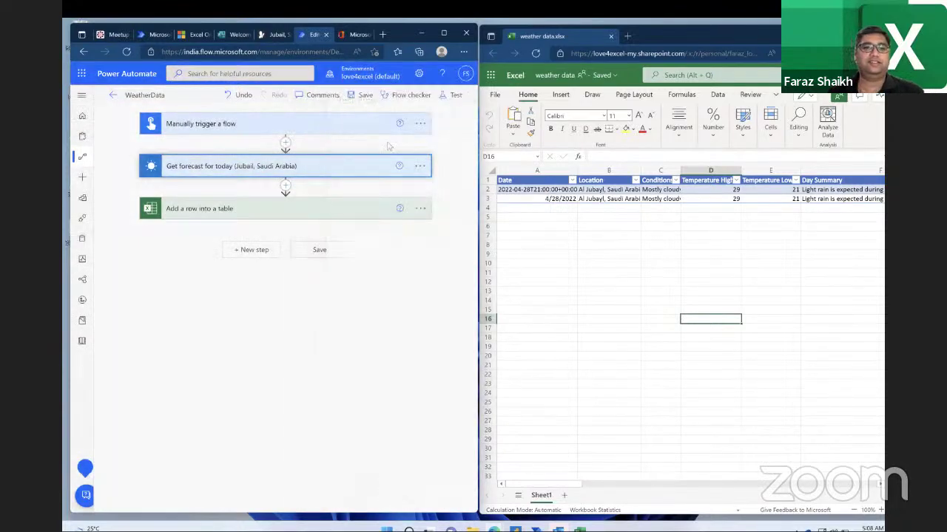
pyautogui.click(420, 166)
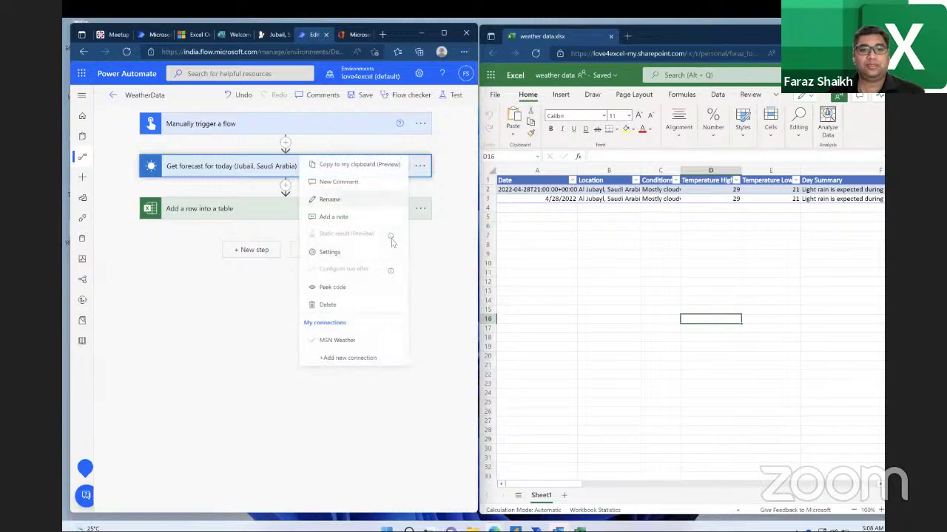
pyautogui.click(353, 165)
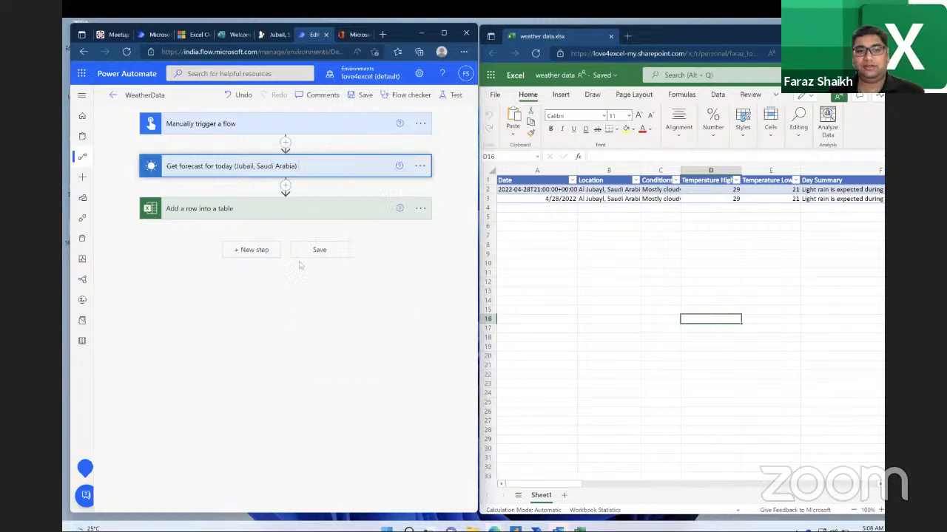
# Step: Add the copied Get forecast for today action from the flow clipboard as a new step after Add a row into a table
pyautogui.click(256, 250)
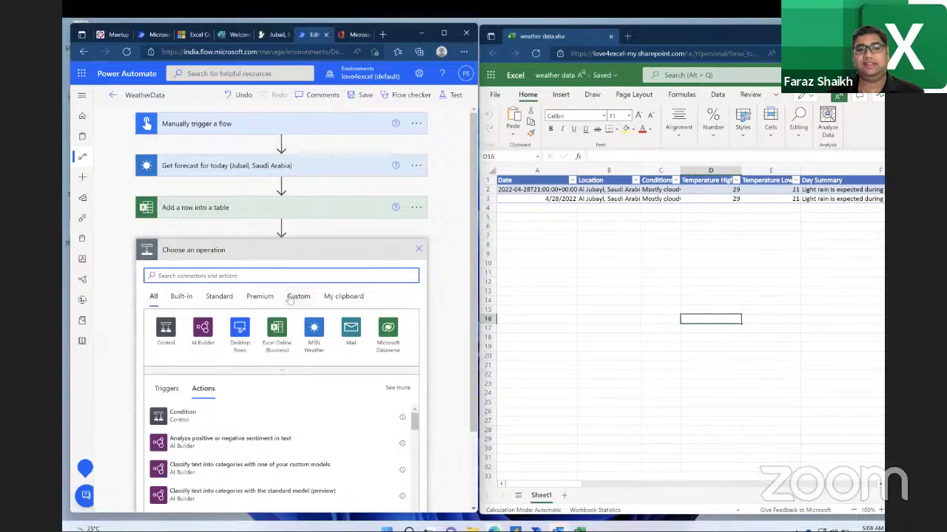
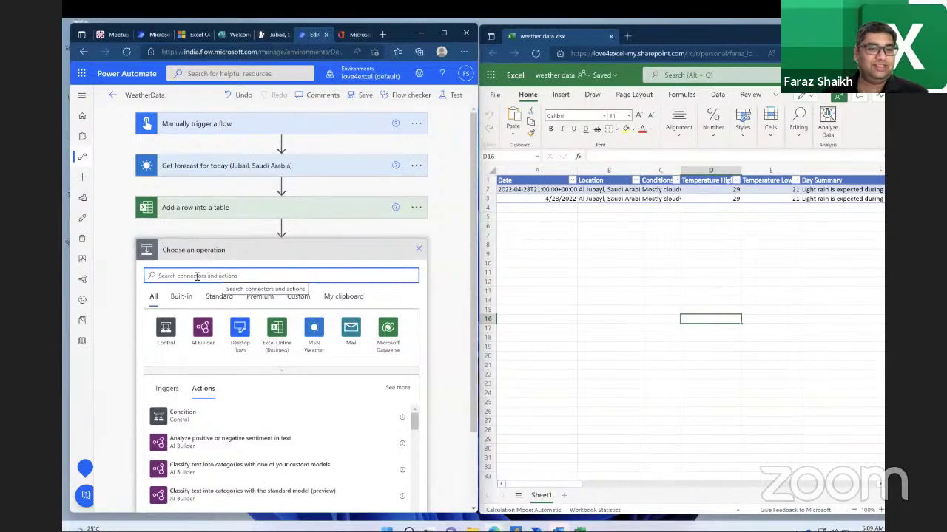
pyautogui.click(343, 296)
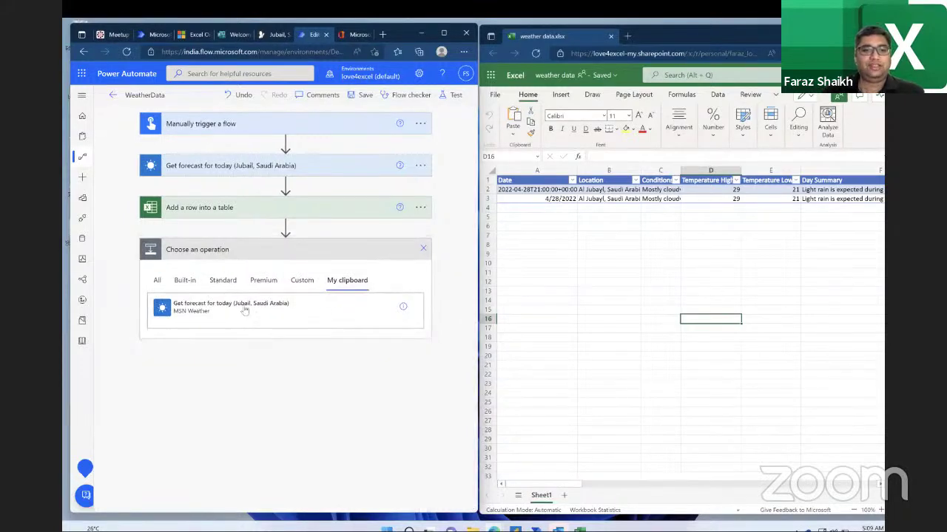
pyautogui.click(245, 312)
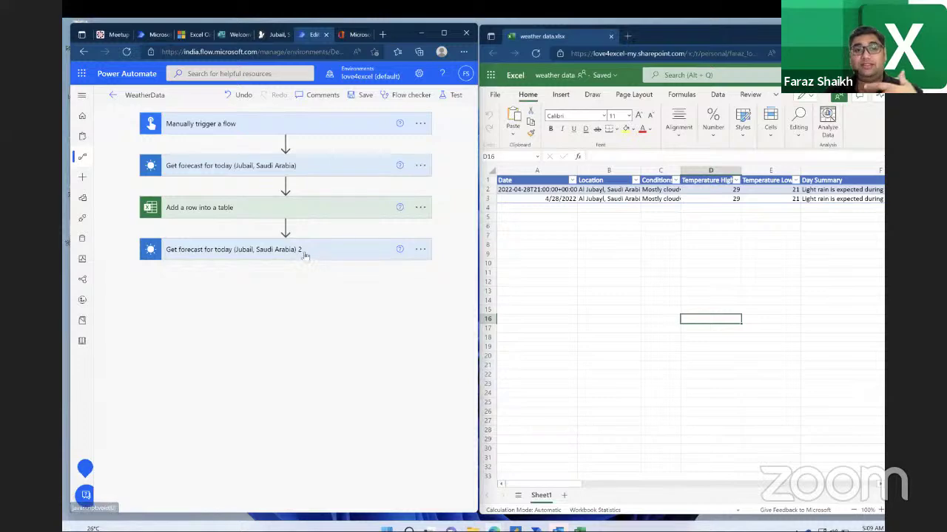
# Step: Expand the flow window to full size and examine the dynamic content available for the Location field of Add a row into a table
pyautogui.click(347, 209)
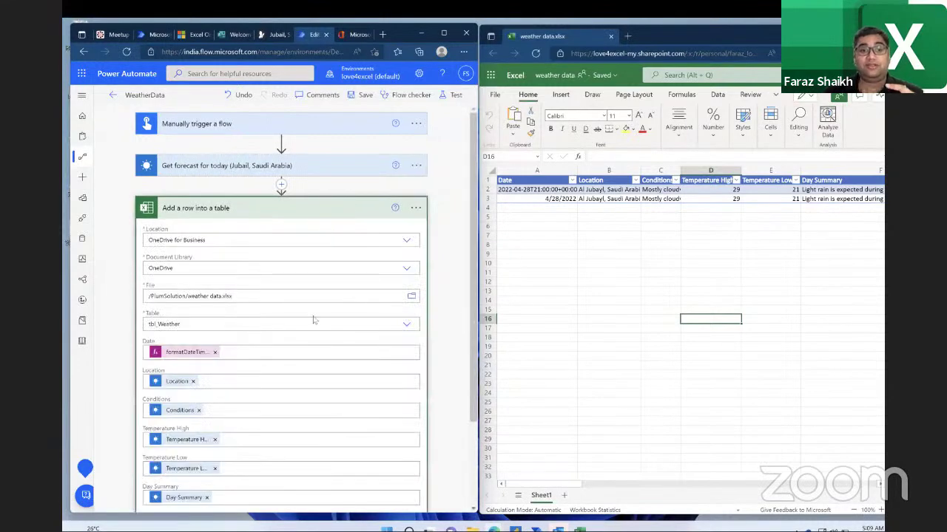
pyautogui.click(265, 383)
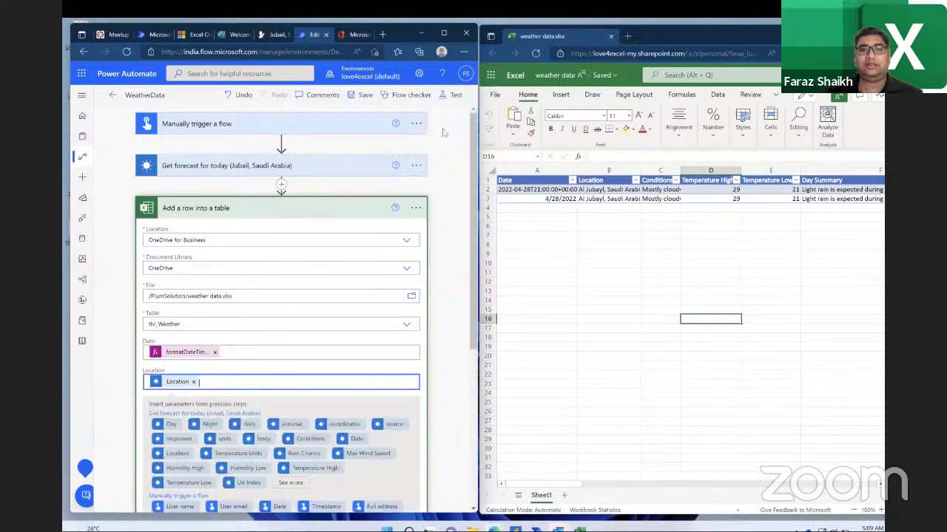
pyautogui.click(444, 34)
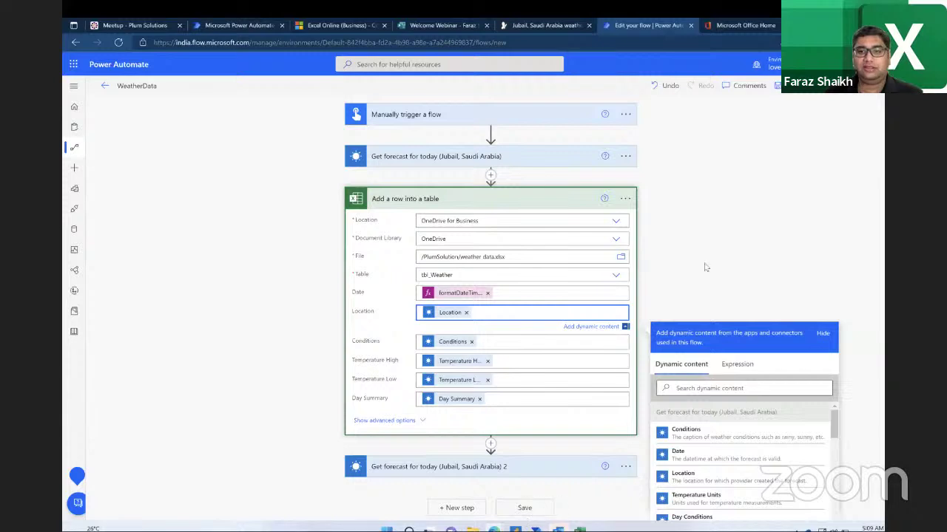
pyautogui.scroll(-1, 676, 342)
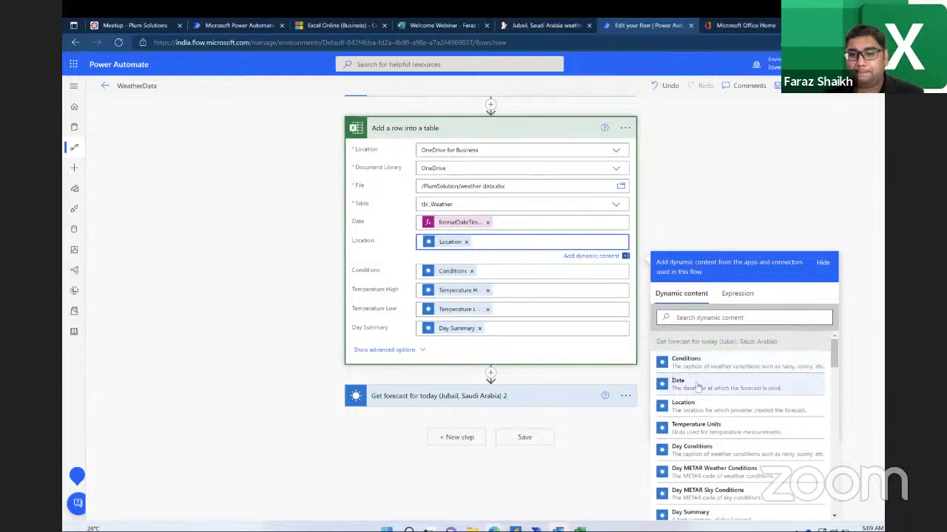
pyautogui.scroll(-1, 688, 370)
pyautogui.scroll(1, 697, 385)
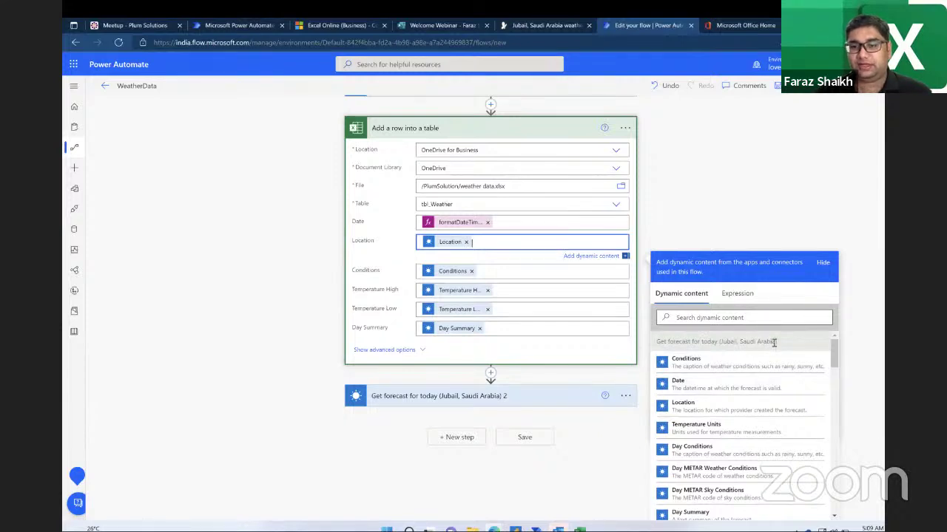
pyautogui.click(499, 118)
pyautogui.scroll(1, 502, 132)
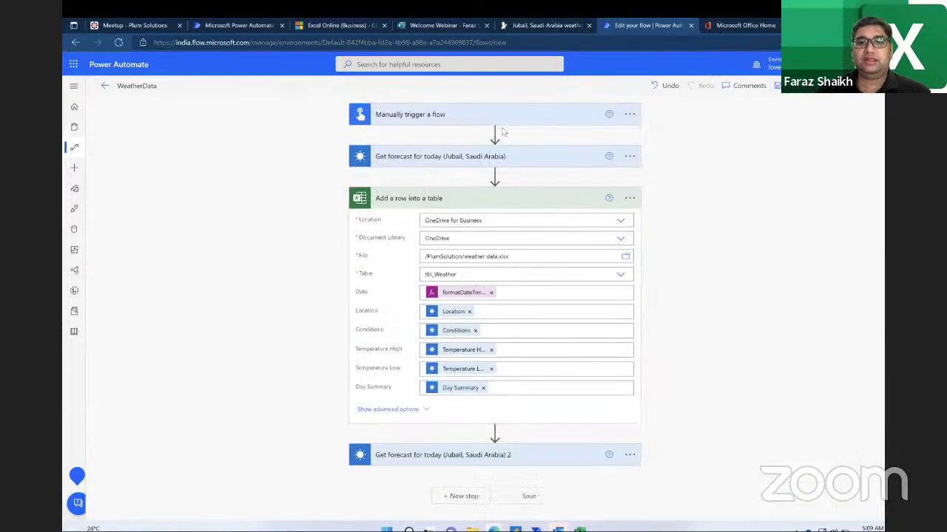
pyautogui.click(474, 220)
pyautogui.click(474, 198)
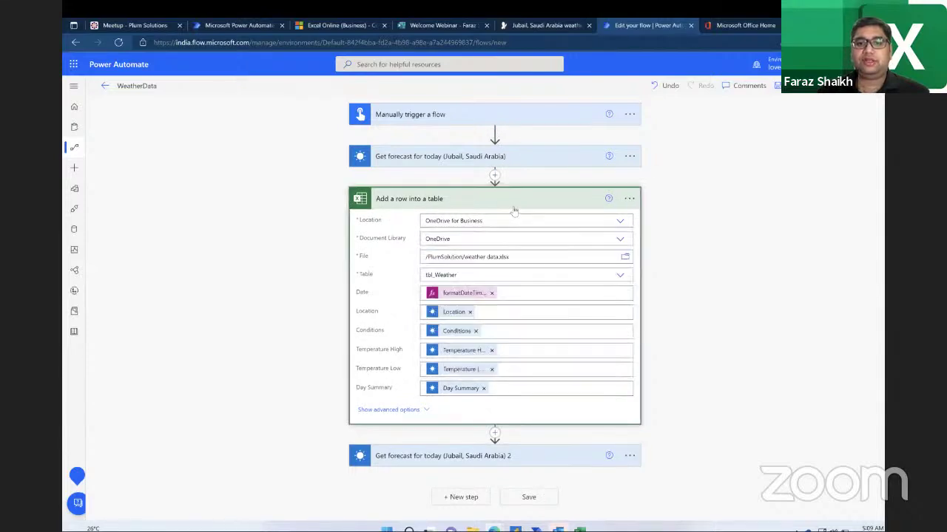
# Step: Check the location and units of the duplicated Get forecast for today action, and switch to the MSN weather forecast page
pyautogui.click(509, 250)
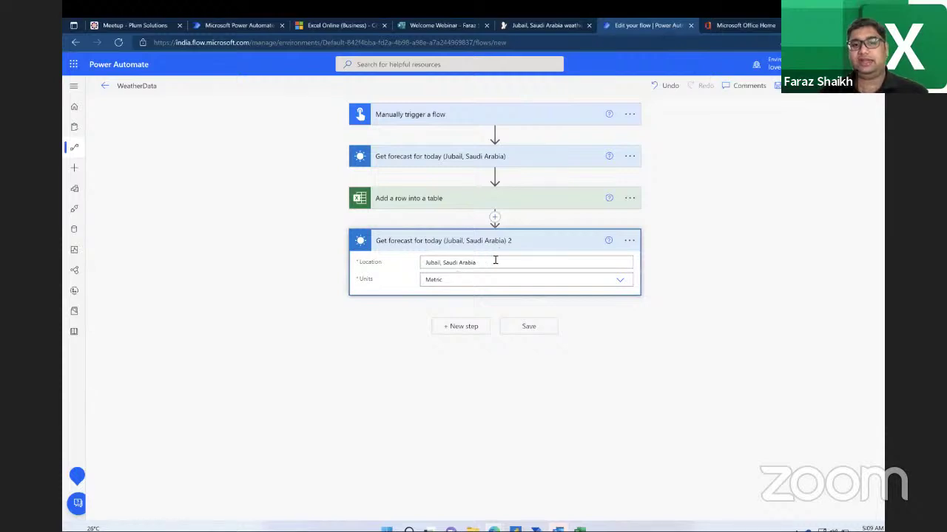
pyautogui.click(518, 242)
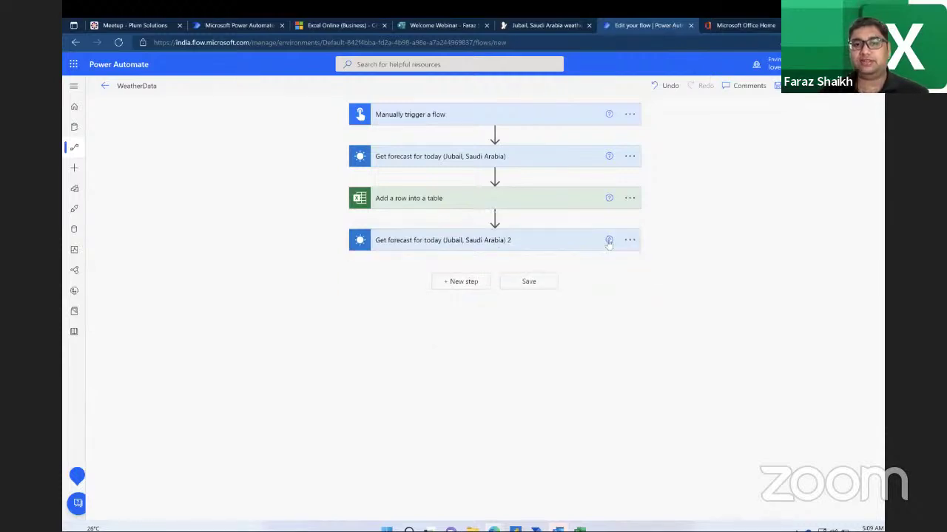
pyautogui.click(629, 240)
pyautogui.click(535, 30)
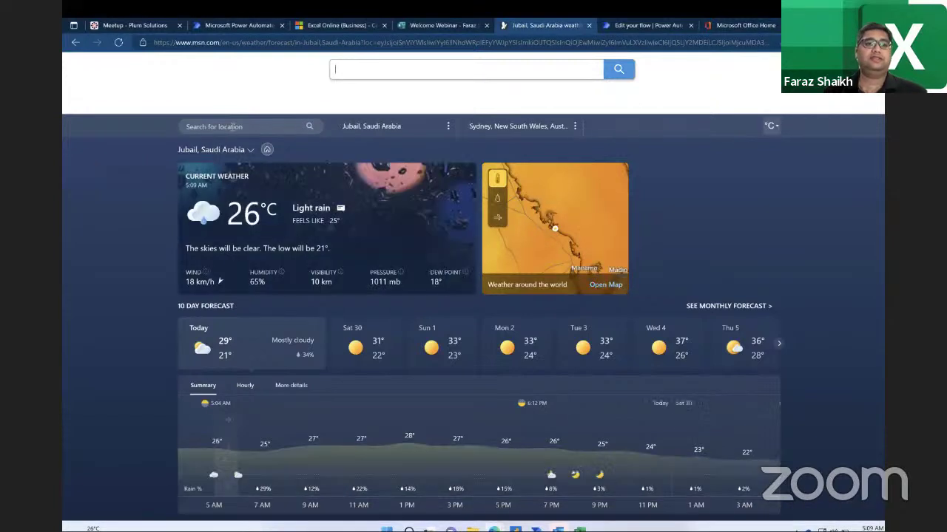
# Step: Look up Sydney's forecast on MSN Weather and copy the location name "Sydney, New South Wales, Australia"
pyautogui.click(232, 125)
pyautogui.write('syd')
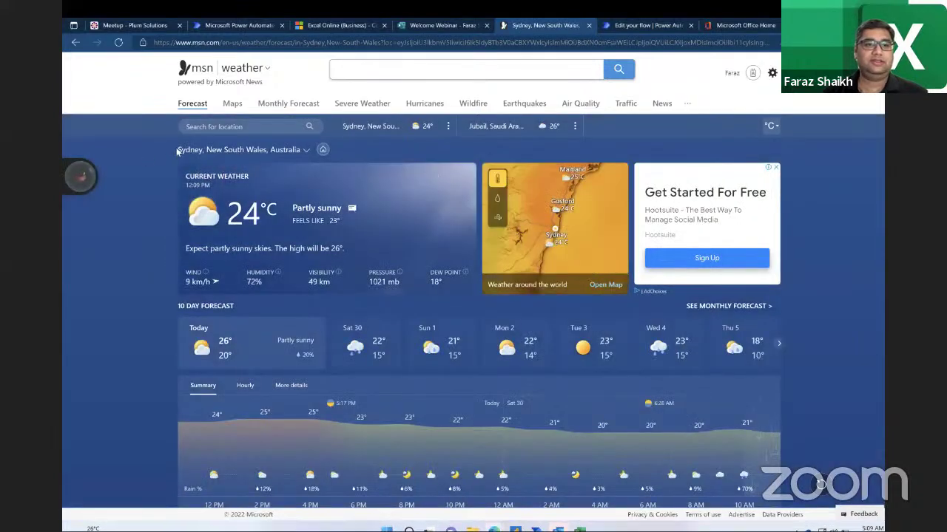
pyautogui.moveTo(177, 150); pyautogui.dragTo(306, 153)
pyautogui.hotkey('ctrl', 'c')
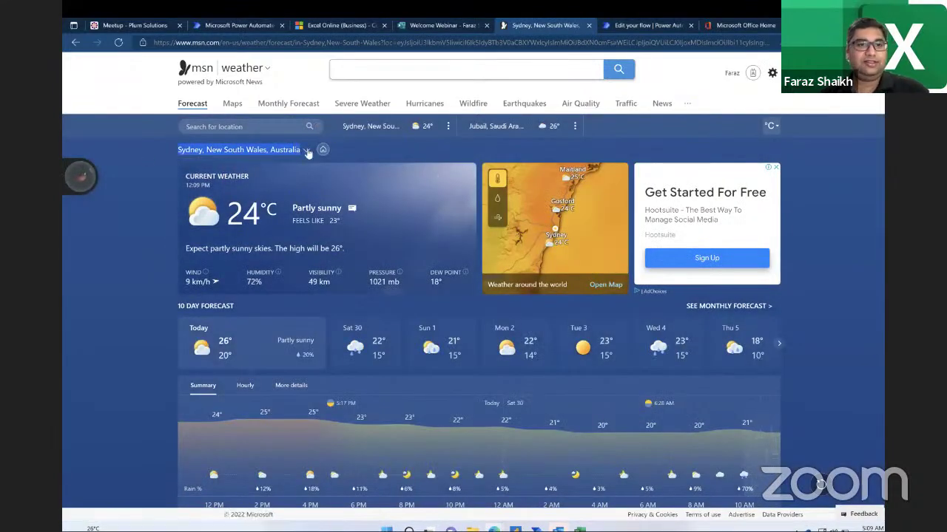
# Step: In the WeatherData flow, replace the location in the second forecast action's title with the copied Sydney location name
pyautogui.click(440, 26)
pyautogui.click(670, 26)
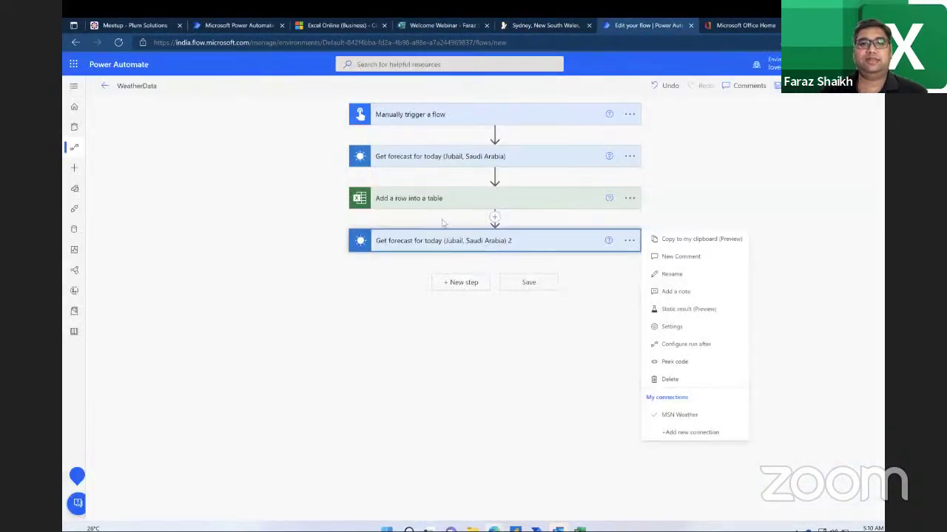
pyautogui.click(671, 274)
pyautogui.click(517, 237)
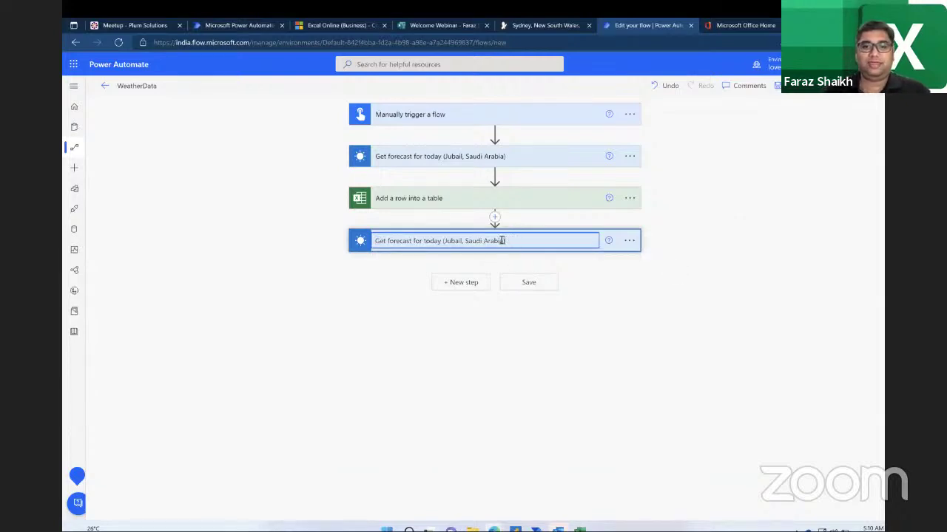
pyautogui.moveTo(506, 240); pyautogui.dragTo(446, 241)
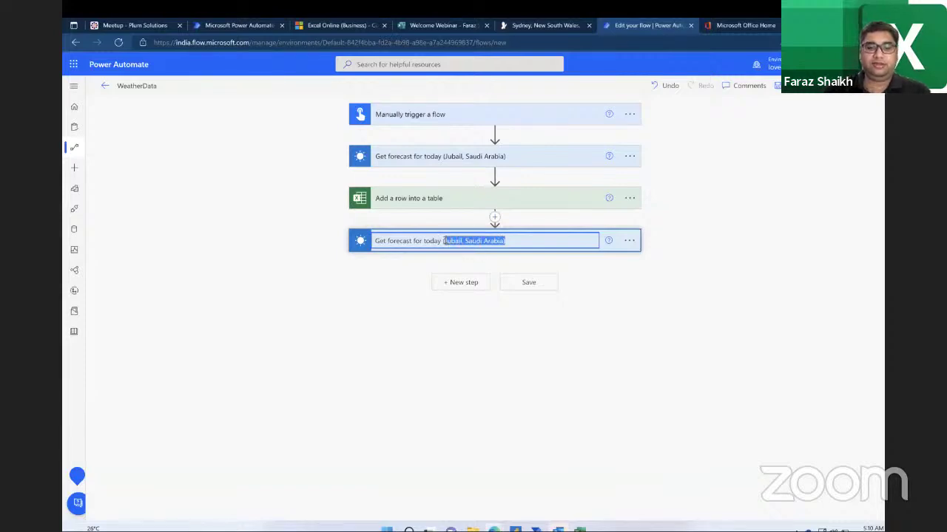
pyautogui.hotkey('ctrl', 'v')
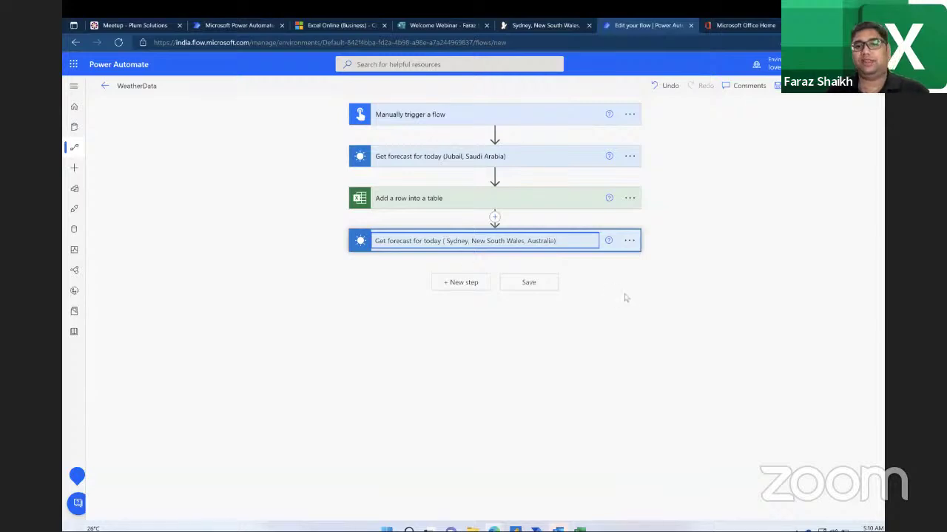
pyautogui.click(615, 294)
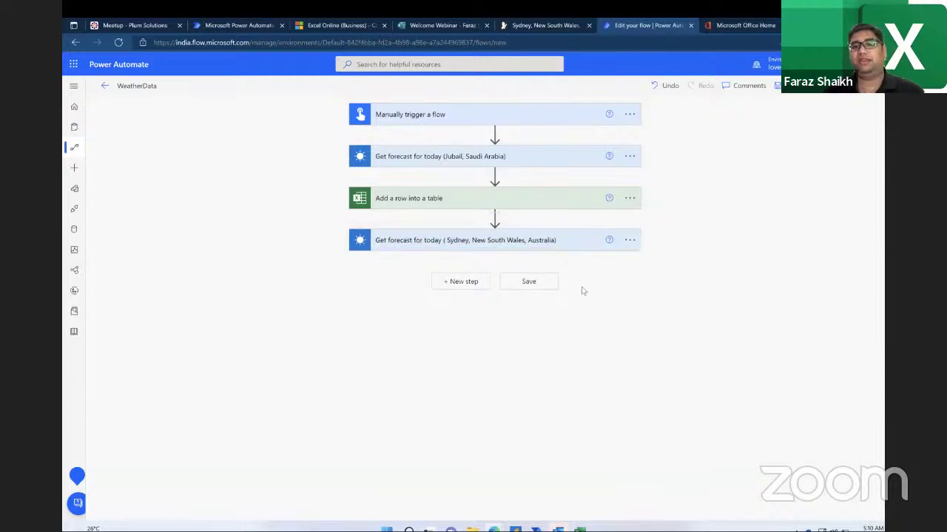
# Step: Remove the stray space after the opening parenthesis in the Sydney forecast action's title
pyautogui.click(455, 244)
pyautogui.click(629, 240)
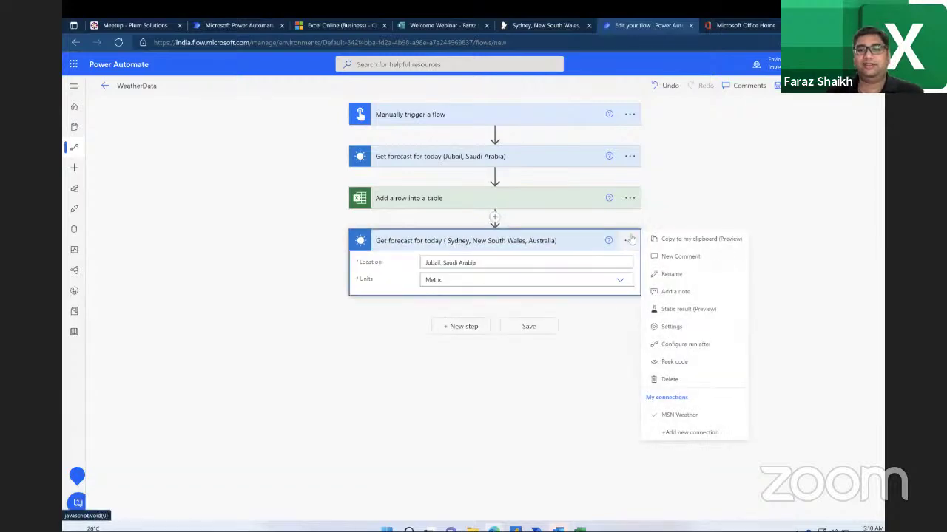
pyautogui.click(671, 274)
pyautogui.click(449, 244)
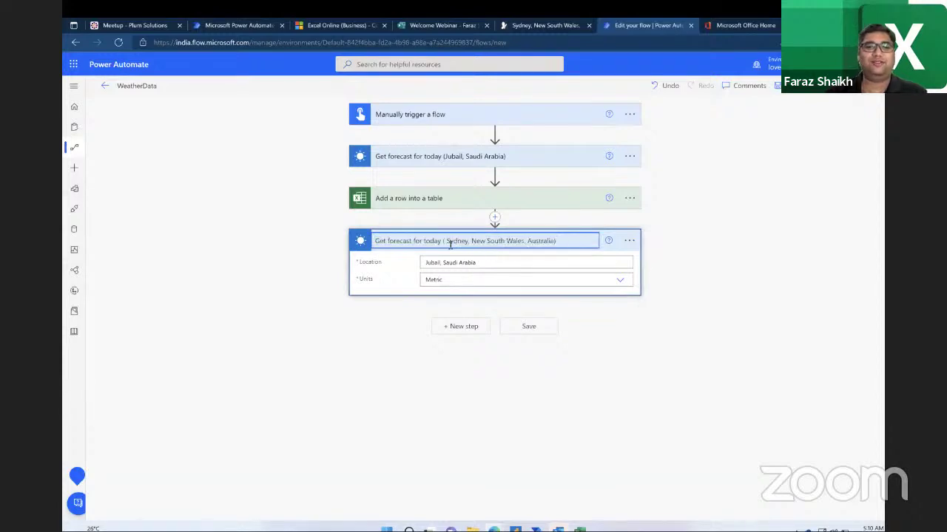
pyautogui.click(332, 277)
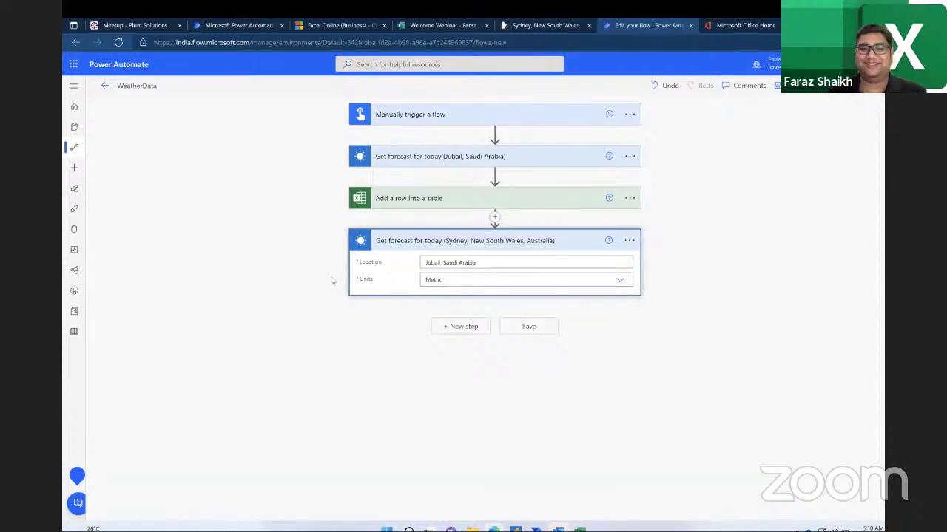
# Step: Set the Sydney forecast action's Location to "Sydney, New South Wales, Australia" without extra line breaks and save the flow
pyautogui.tripleClick(487, 263)
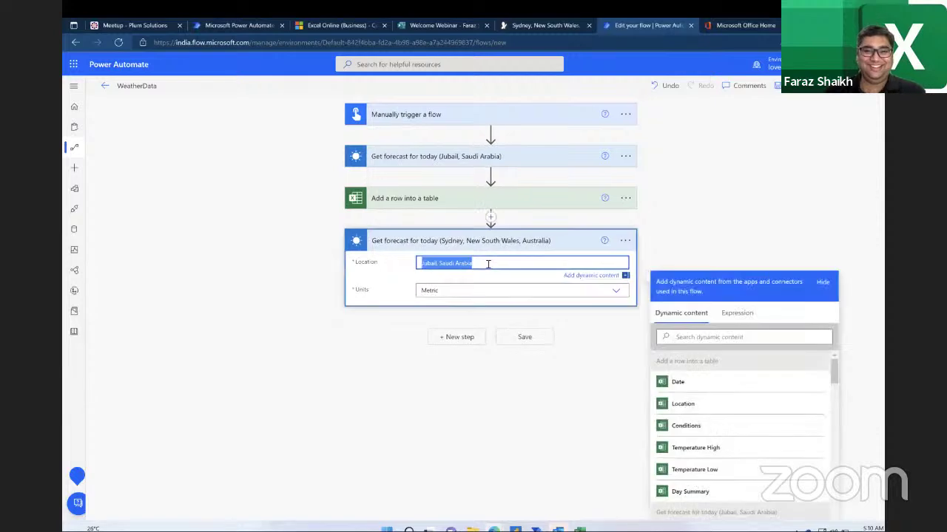
pyautogui.hotkey('ctrl', 'v')
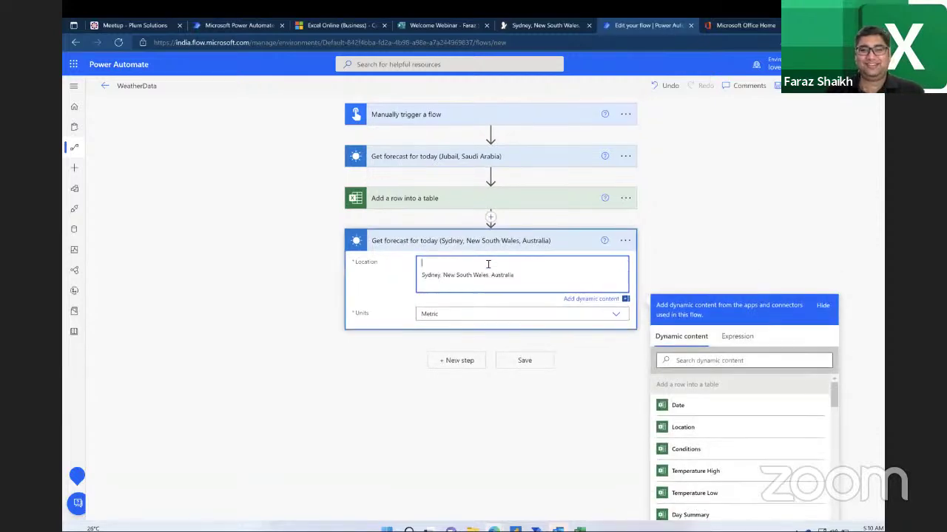
pyautogui.press('Delete')
pyautogui.press('BackSpace')
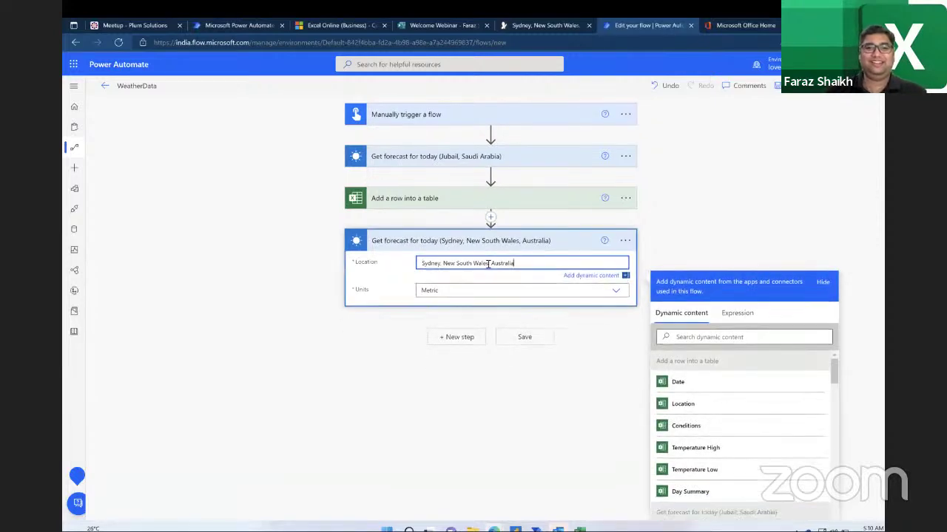
pyautogui.click(542, 337)
# Step: Copy the "Add a row into a table" action to the flow clipboard and start a new final step from the clipboard's actions
pyautogui.click(613, 198)
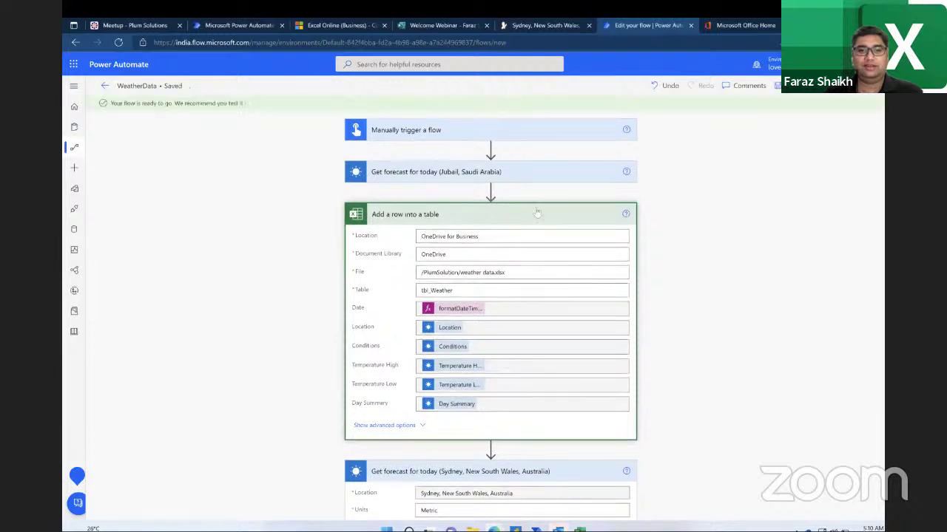
pyautogui.click(584, 212)
pyautogui.click(633, 213)
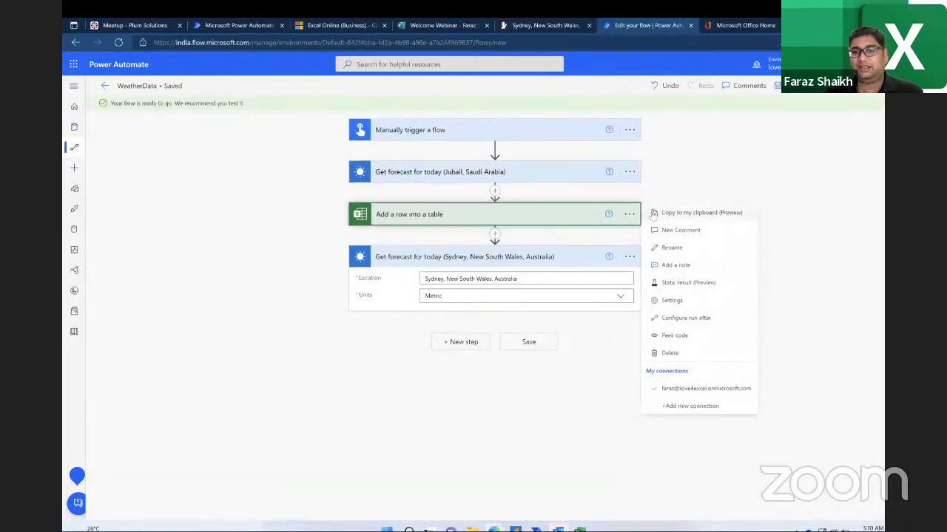
pyautogui.click(662, 215)
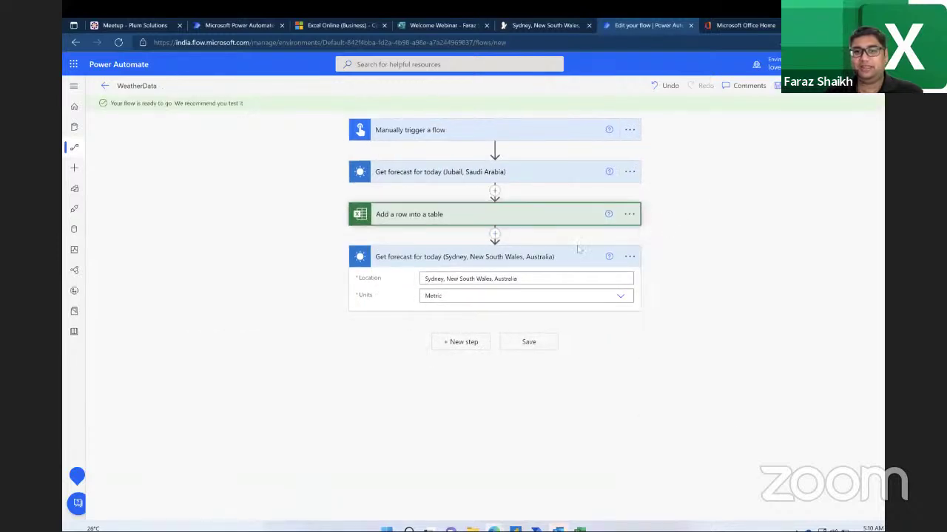
pyautogui.click(470, 345)
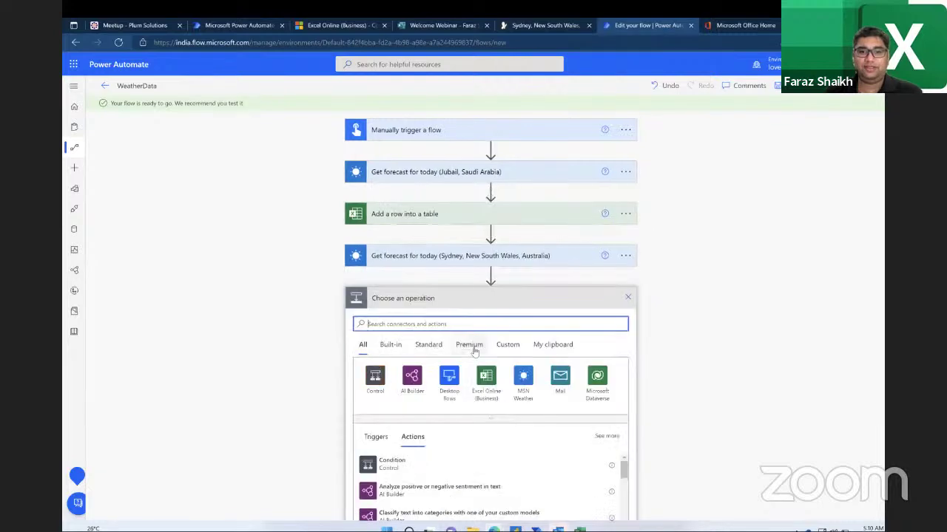
pyautogui.click(556, 345)
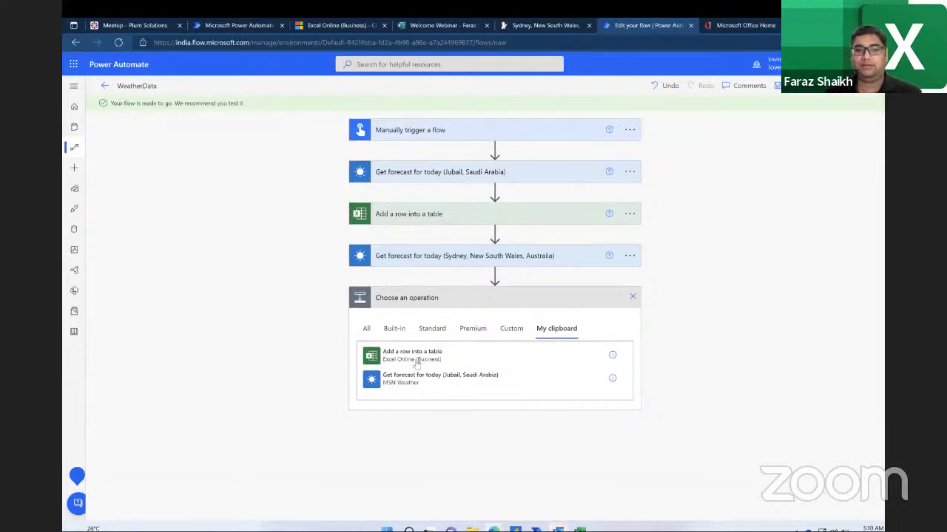
# Step: Rename the existing Excel action to "Add a row into a table (Saudi)"
pyautogui.click(630, 214)
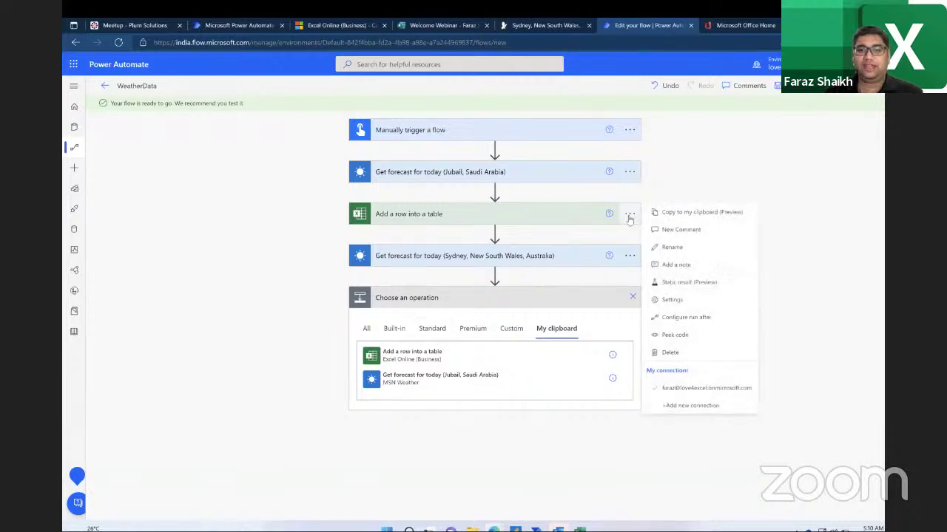
pyautogui.click(671, 248)
pyautogui.press('End')
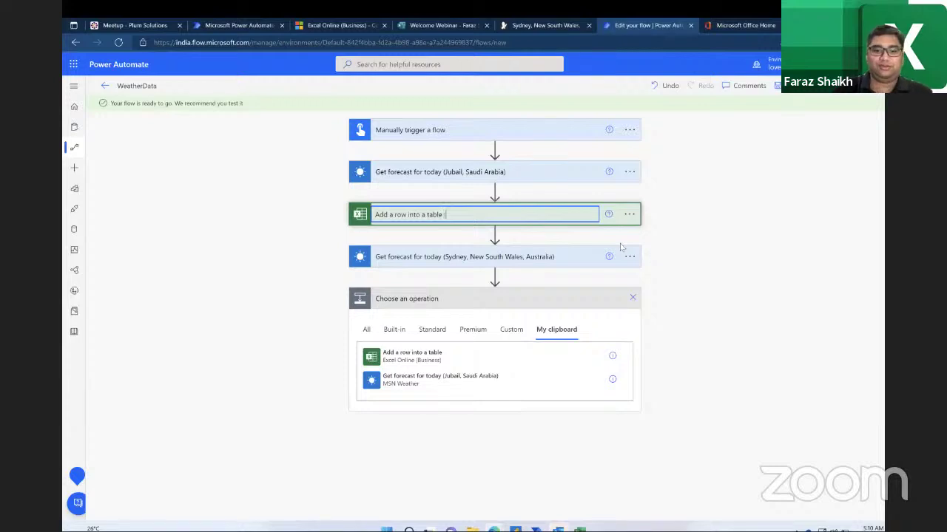
pyautogui.write('(Saudi)')
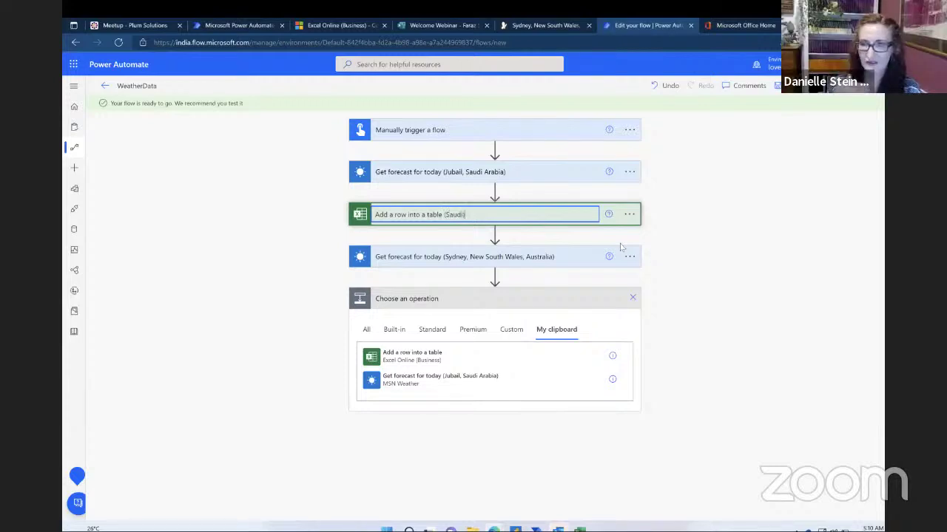
pyautogui.click(621, 248)
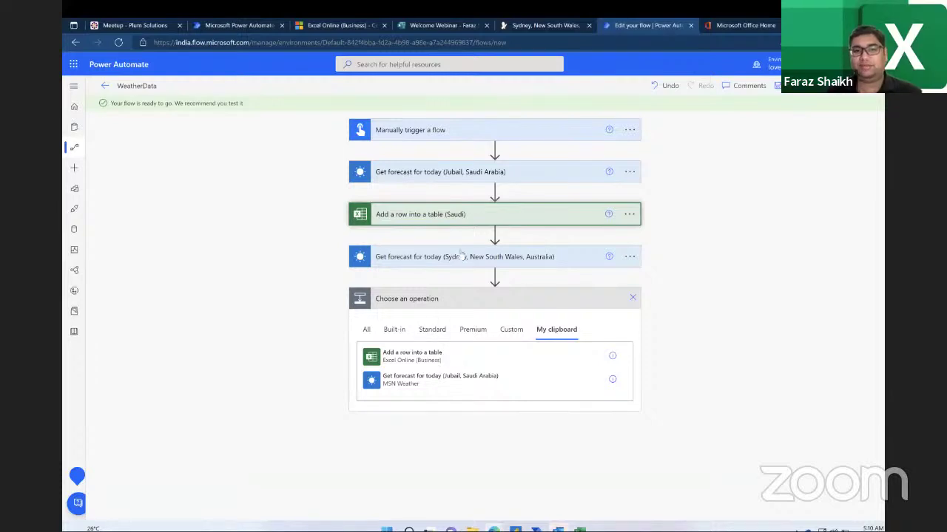
# Step: Insert the copied Excel action after the Sydney forecast and rename it "Add a row into a table (AUS)"
pyautogui.click(445, 357)
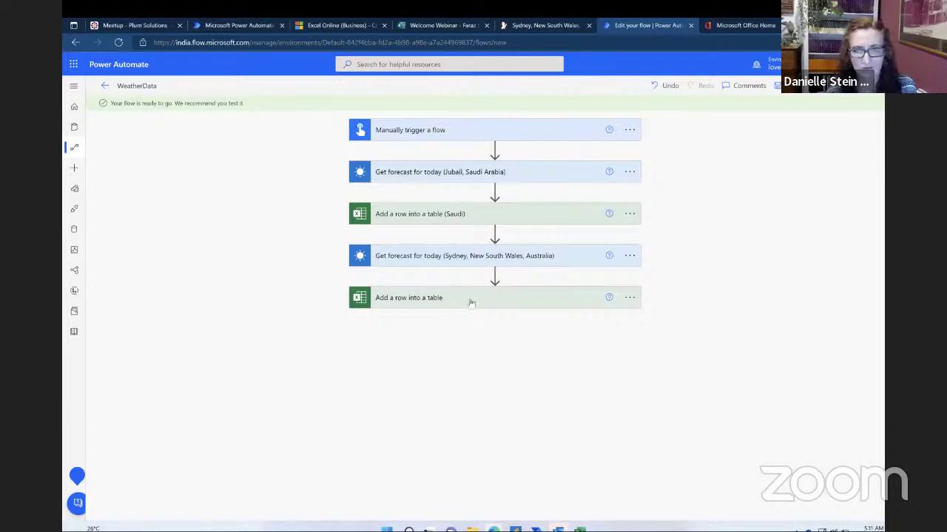
pyautogui.click(625, 298)
pyautogui.click(668, 332)
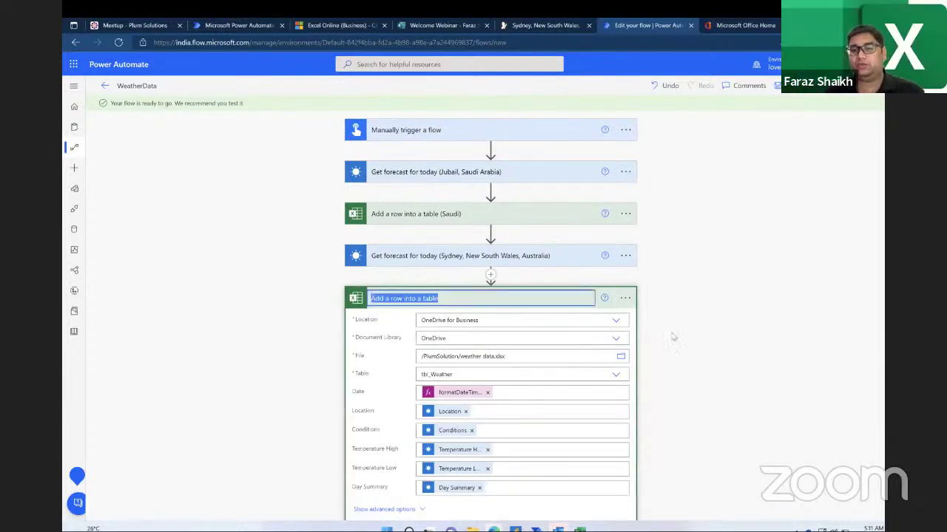
pyautogui.click(454, 297)
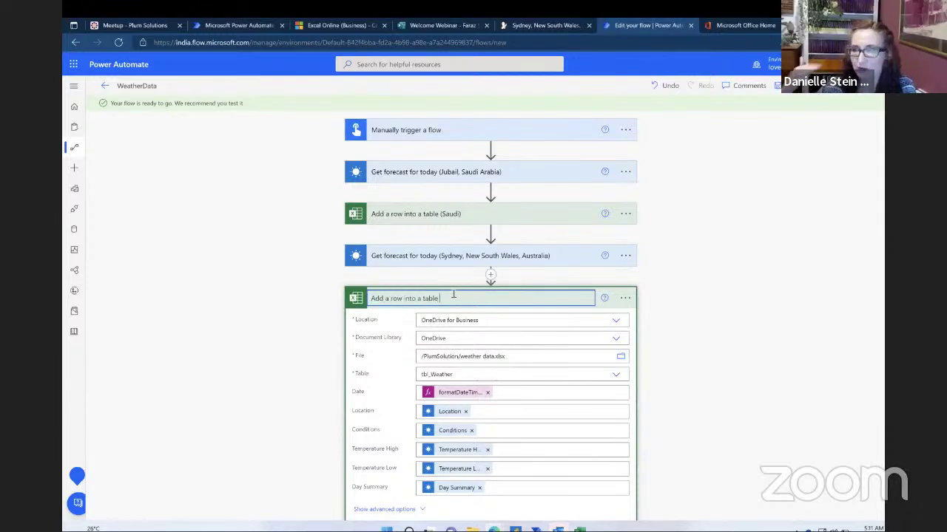
pyautogui.press('BackSpace')
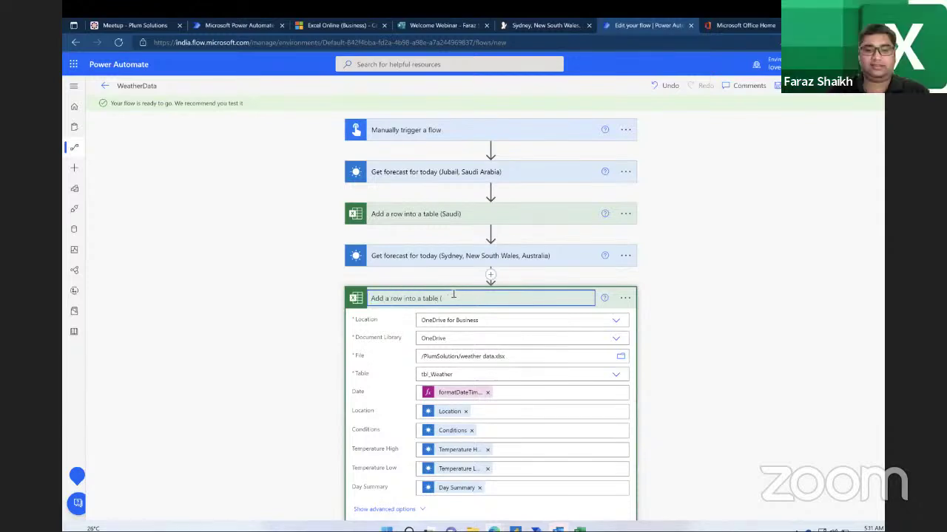
pyautogui.write('AUS)')
pyautogui.press('Return')
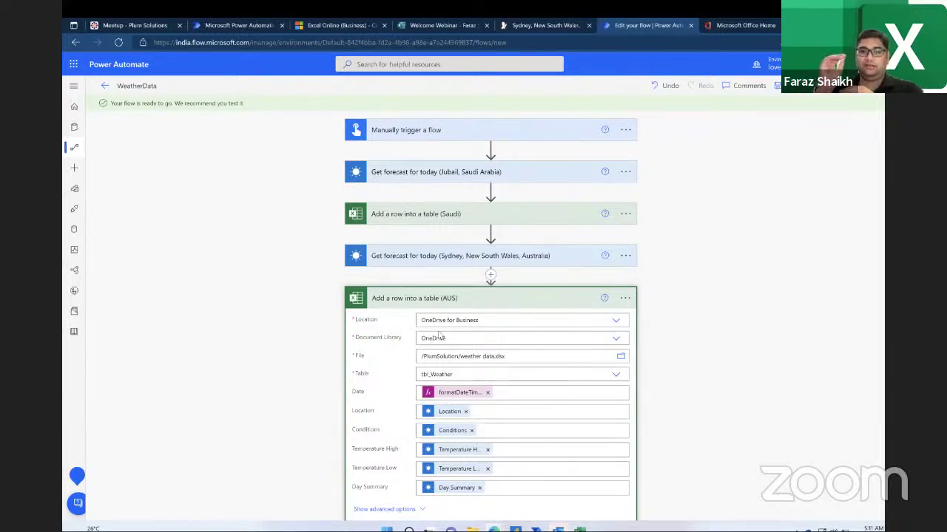
pyautogui.click(492, 302)
pyautogui.click(466, 339)
pyautogui.click(488, 426)
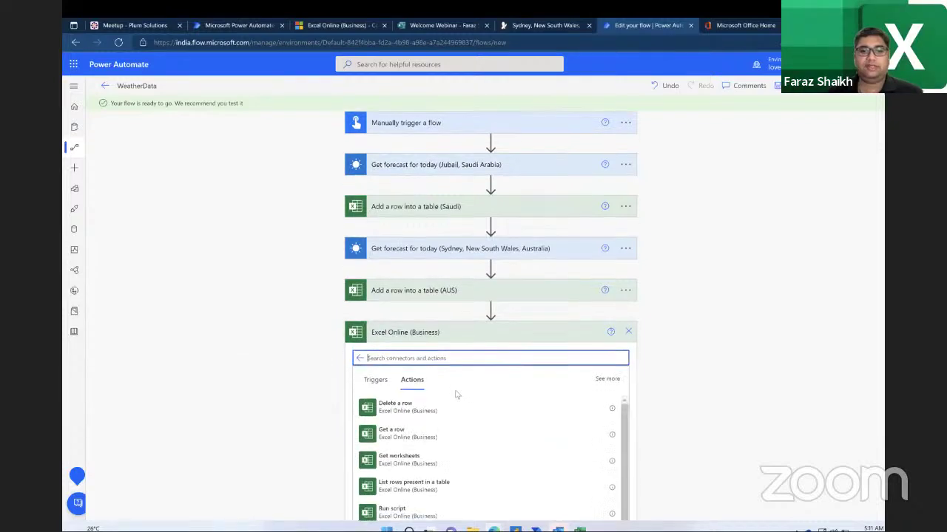
pyautogui.write('list')
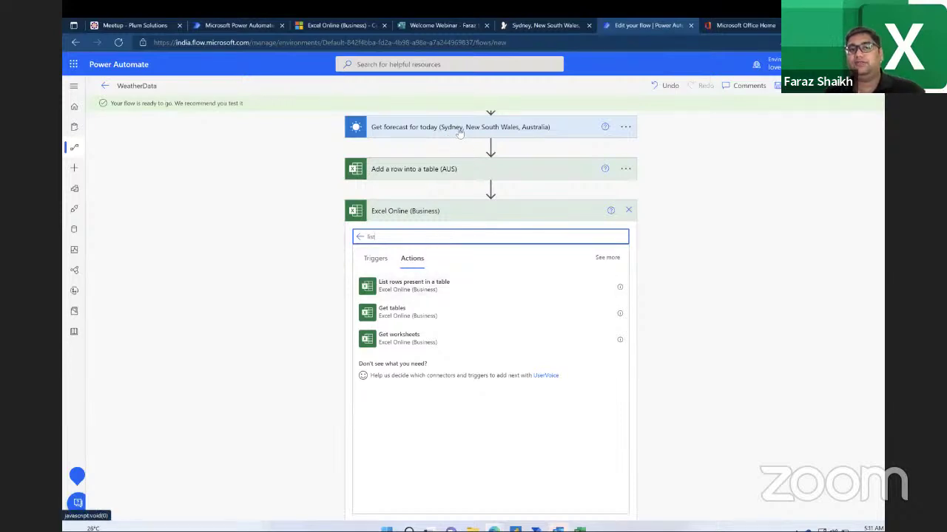
pyautogui.click(628, 211)
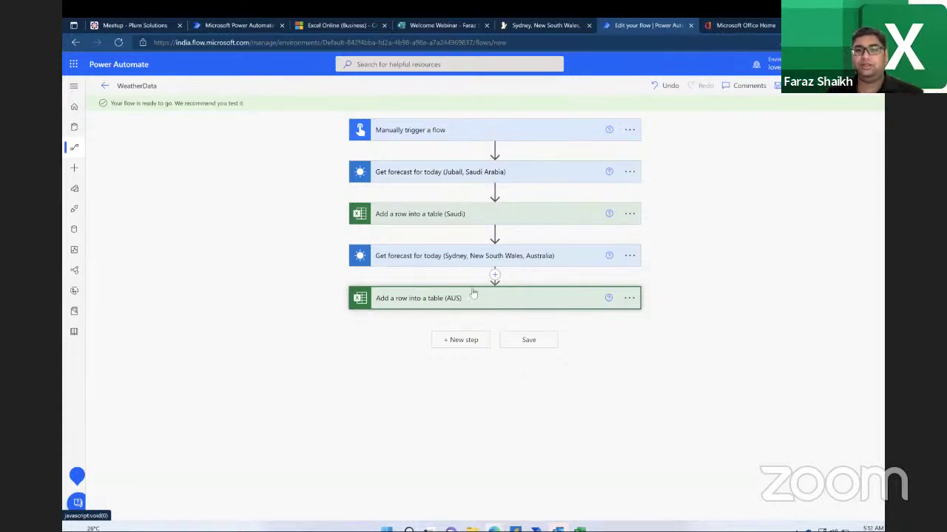
pyautogui.moveTo(472, 301)
pyautogui.mouseDown()
pyautogui.moveTo(475, 185)
pyautogui.moveTo(481, 299)
pyautogui.mouseUp()
pyautogui.click(474, 259)
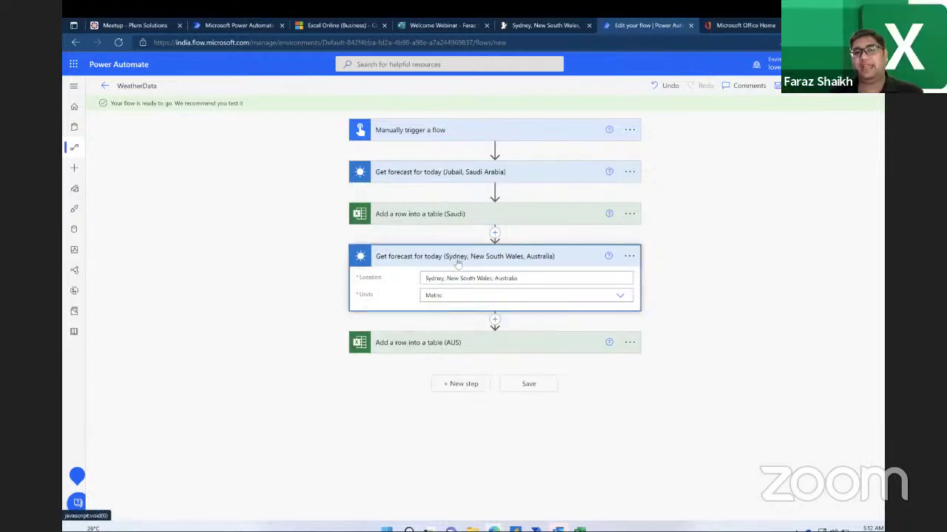
pyautogui.click(463, 259)
pyautogui.moveTo(458, 303); pyautogui.dragTo(514, 307)
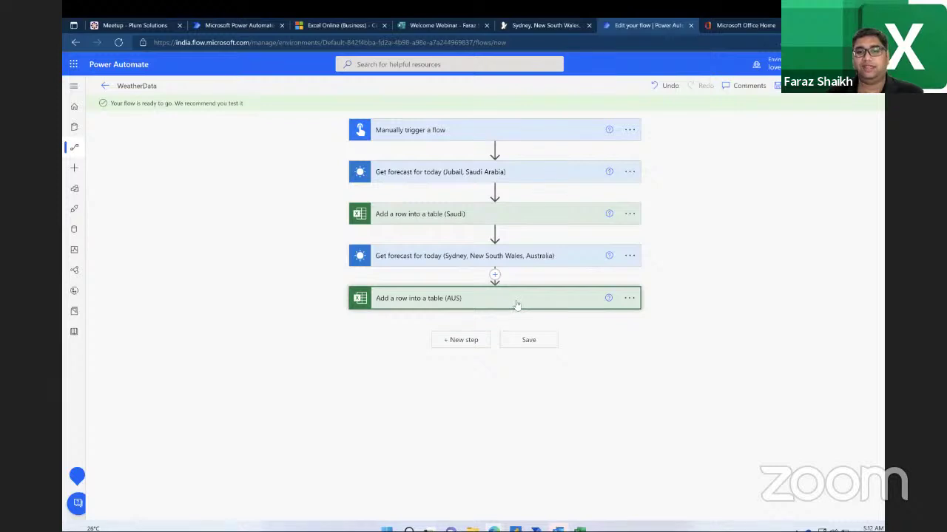
# Step: Remove the Jubail forecast reference from the Date expression in "Add a row into a table (AUS)", leaving formatDateTime(, 'MM/dd/yyyy')
pyautogui.click(516, 305)
pyautogui.scroll(-1, 484, 351)
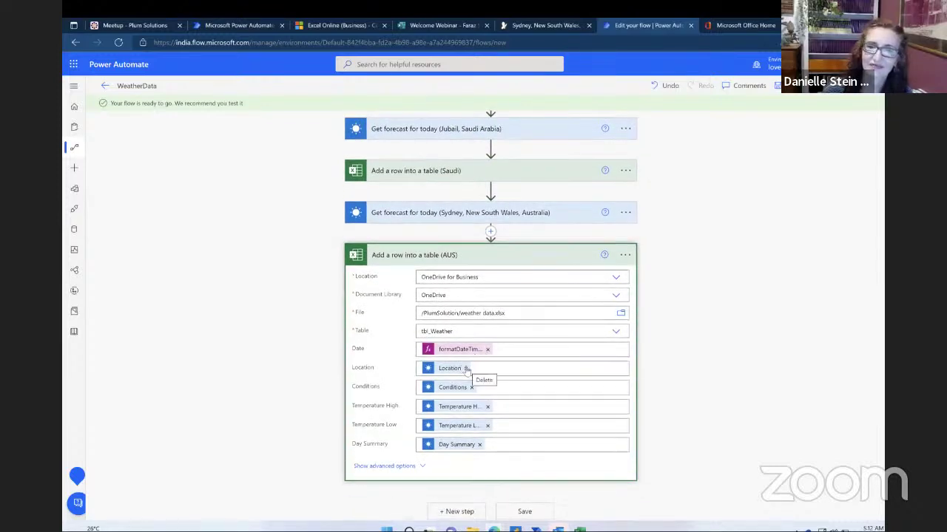
pyautogui.click(460, 348)
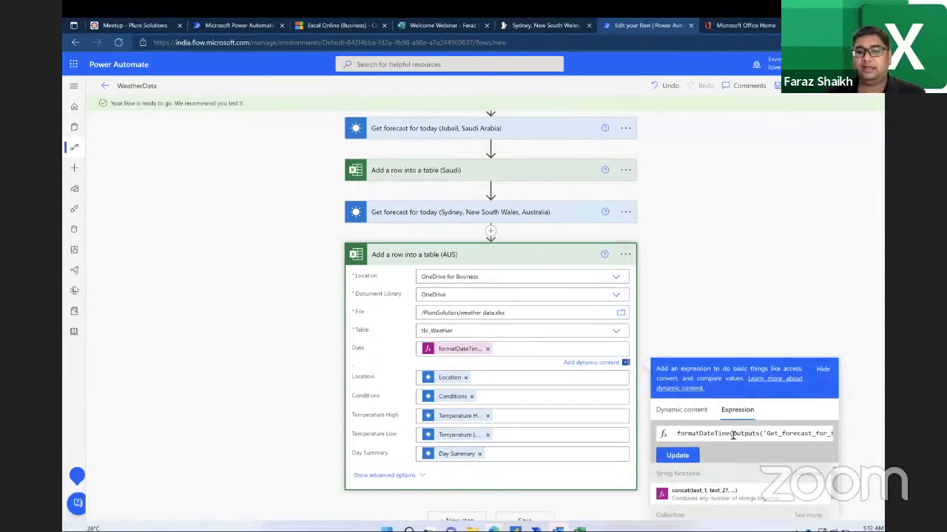
pyautogui.hotkey('ctrl', 'a')
pyautogui.press('End')
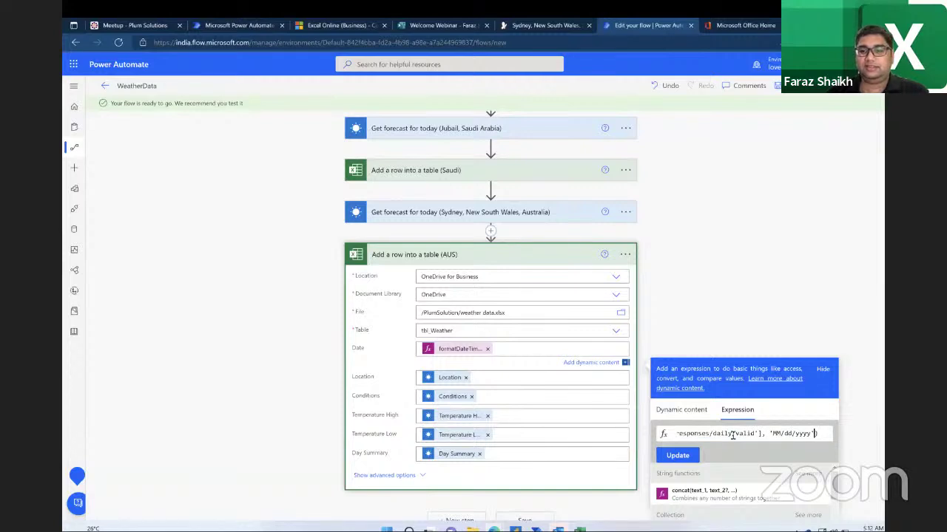
pyautogui.hotkey('shift', 'Left')
pyautogui.hotkey('shift', 'Left')
pyautogui.hotkey('shift', 'Left')
pyautogui.hotkey('shift', 'Left')
pyautogui.hotkey('shift', 'Left')
pyautogui.hotkey('shift', 'Left')
pyautogui.hotkey('shift', 'Left')
pyautogui.hotkey('shift', 'Left')
pyautogui.hotkey('shift', 'Left')
pyautogui.hotkey('shift', 'Left')
pyautogui.hotkey('shift', 'Left')
pyautogui.hotkey('shift', 'Left')
pyautogui.hotkey('shift', 'Left')
pyautogui.hotkey('shift', 'Left')
pyautogui.hotkey('shift', 'Left')
pyautogui.hotkey('shift', 'Left')
pyautogui.hotkey('shift', 'Left')
pyautogui.hotkey('shift', 'Left')
pyautogui.hotkey('shift', 'Left')
pyautogui.hotkey('shift', 'Left')
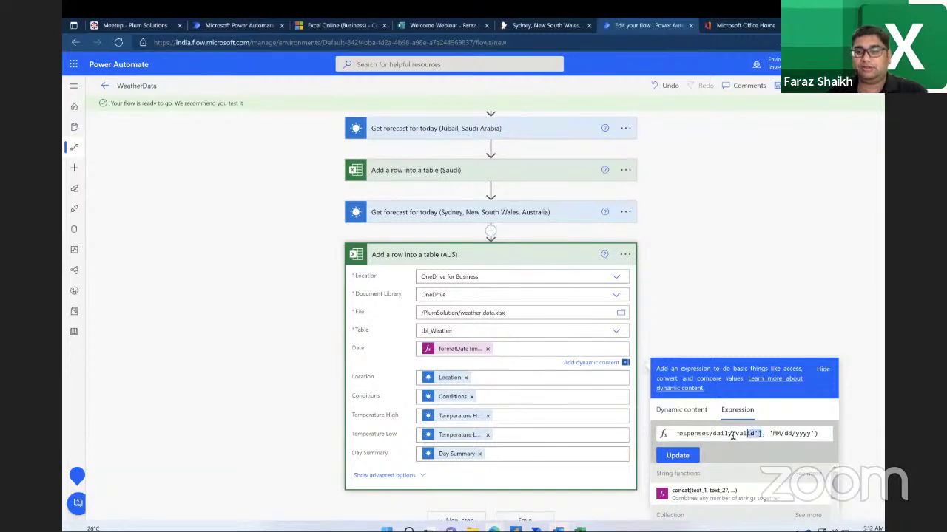
pyautogui.hotkey('shift', 'Left')
pyautogui.hotkey('shift', 'Left')
pyautogui.hotkey('shift', 'Left')
pyautogui.hotkey('shift', 'Left')
pyautogui.hotkey('shift', 'Left')
pyautogui.hotkey('shift', 'Left')
pyautogui.hotkey('shift', 'Left')
pyautogui.hotkey('shift', 'Left')
pyautogui.hotkey('shift', 'Left')
pyautogui.hotkey('shift', 'Left')
pyautogui.hotkey('shift', 'Left')
pyautogui.hotkey('shift', 'Left')
pyautogui.hotkey('shift', 'Left')
pyautogui.hotkey('shift', 'Left')
pyautogui.hotkey('shift', 'Left')
pyautogui.hotkey('shift', 'Left')
pyautogui.hotkey('shift', 'Left')
pyautogui.hotkey('shift', 'Left')
pyautogui.hotkey('shift', 'Left')
pyautogui.hotkey('shift', 'Left')
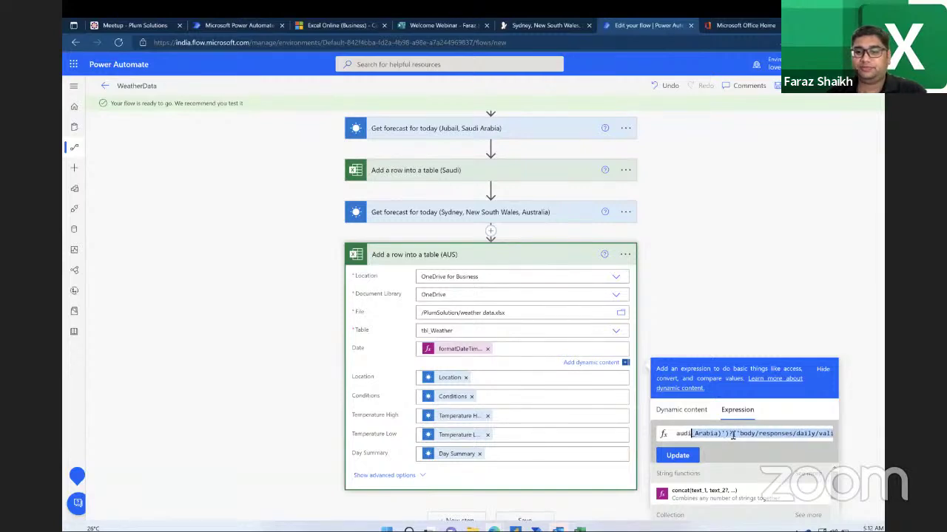
pyautogui.hotkey('shift', 'Left')
pyautogui.hotkey('shift', 'Left')
pyautogui.hotkey('shift', 'Left')
pyautogui.hotkey('shift', 'Left')
pyautogui.hotkey('shift', 'Left')
pyautogui.hotkey('shift', 'Left')
pyautogui.hotkey('shift', 'Right')
pyautogui.hotkey('shift', 'Right')
pyautogui.hotkey('shift', 'Right')
pyautogui.hotkey('shift', 'Right')
pyautogui.hotkey('shift', 'Right')
pyautogui.hotkey('shift', 'Right')
pyautogui.hotkey('shift', 'Right')
pyautogui.hotkey('shift', 'Right')
pyautogui.hotkey('shift', 'Right')
pyautogui.hotkey('shift', 'Right')
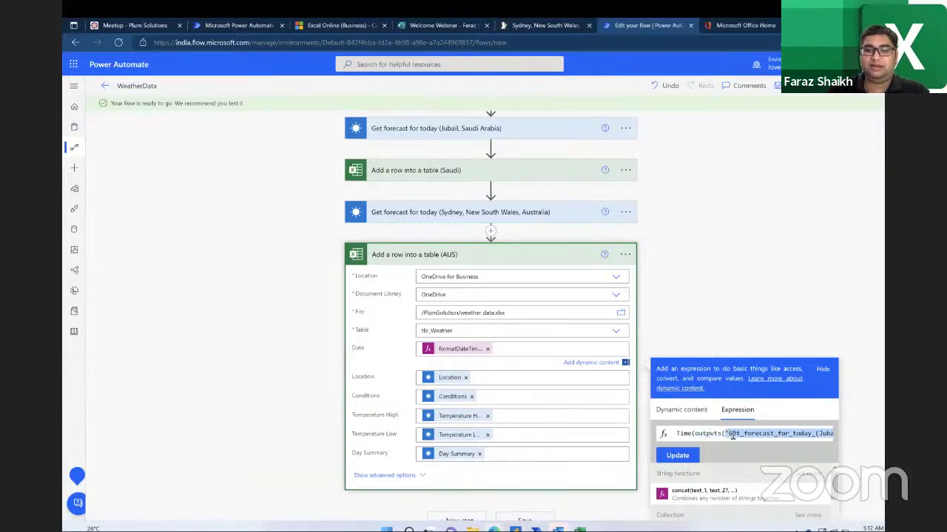
pyautogui.press('BackSpace')
pyautogui.press('BackSpace')
pyautogui.press('BackSpace')
pyautogui.press('BackSpace')
pyautogui.press('BackSpace')
pyautogui.press('BackSpace')
pyautogui.press('BackSpace')
pyautogui.press('BackSpace')
pyautogui.press('BackSpace')
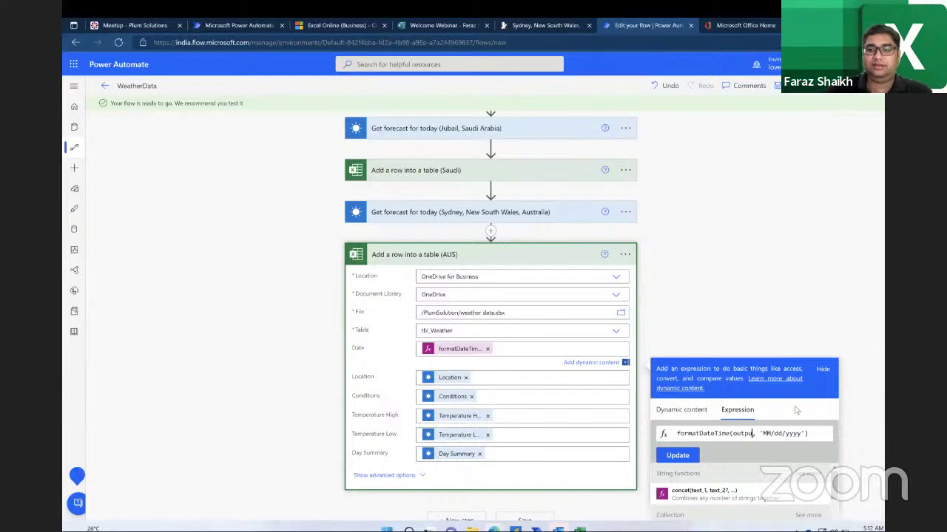
# Step: Insert the Sydney forecast's Date into the formatDateTime expression as its first argument and update the Date field
pyautogui.click(691, 410)
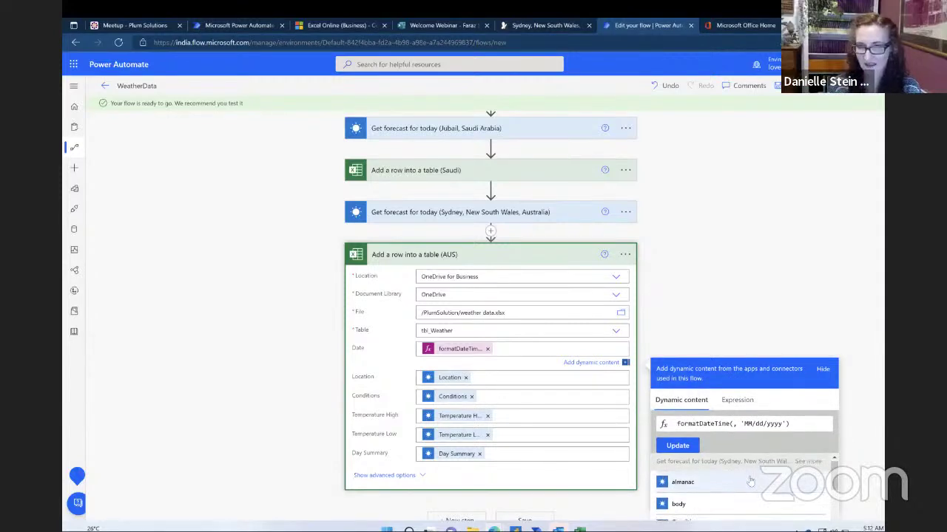
pyautogui.scroll(-2, 750, 480)
pyautogui.scroll(2, 750, 481)
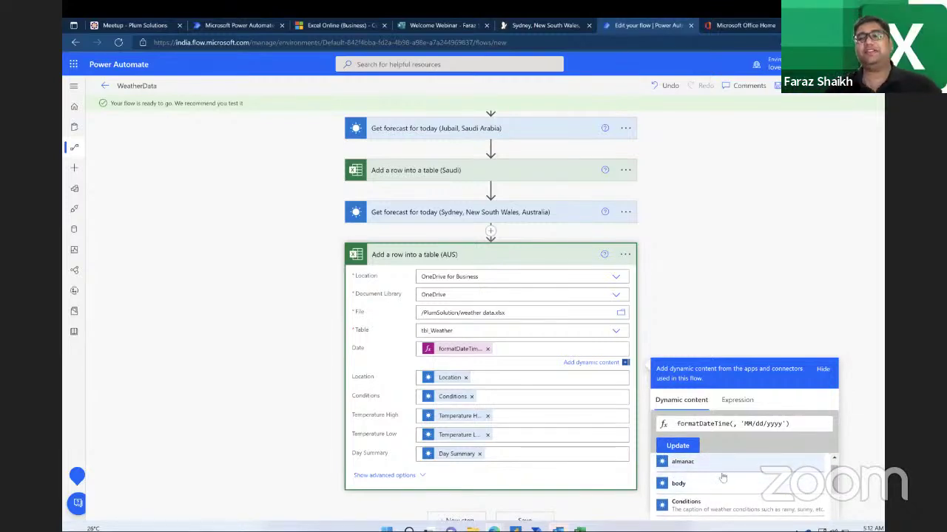
pyautogui.scroll(-3, 717, 482)
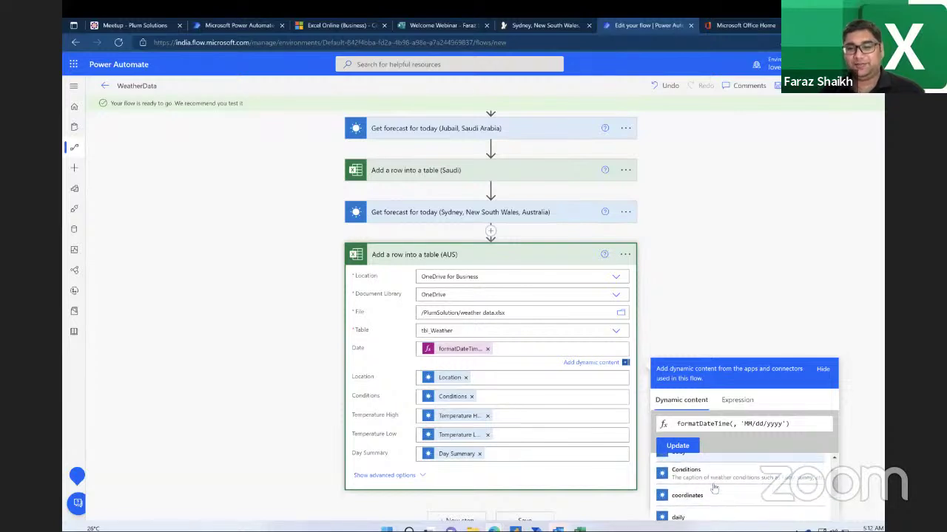
pyautogui.scroll(-2, 715, 488)
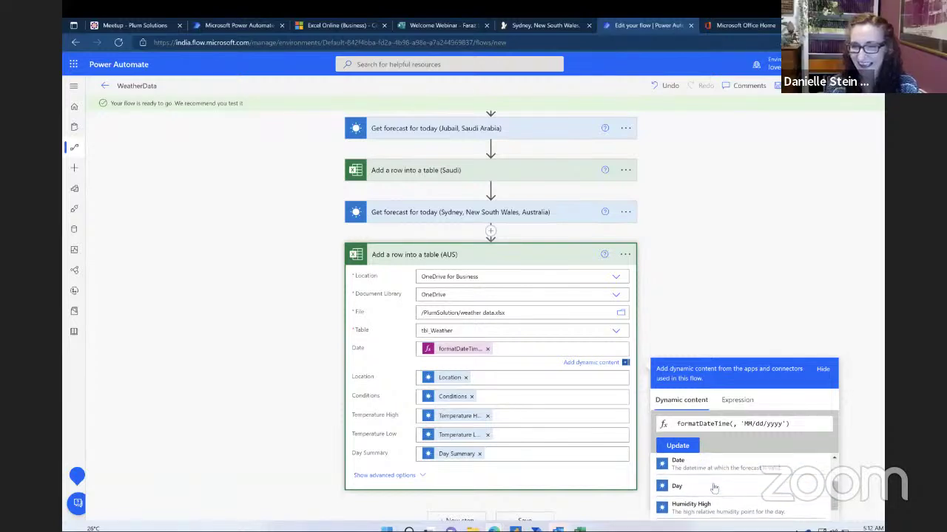
pyautogui.click(727, 467)
pyautogui.click(679, 446)
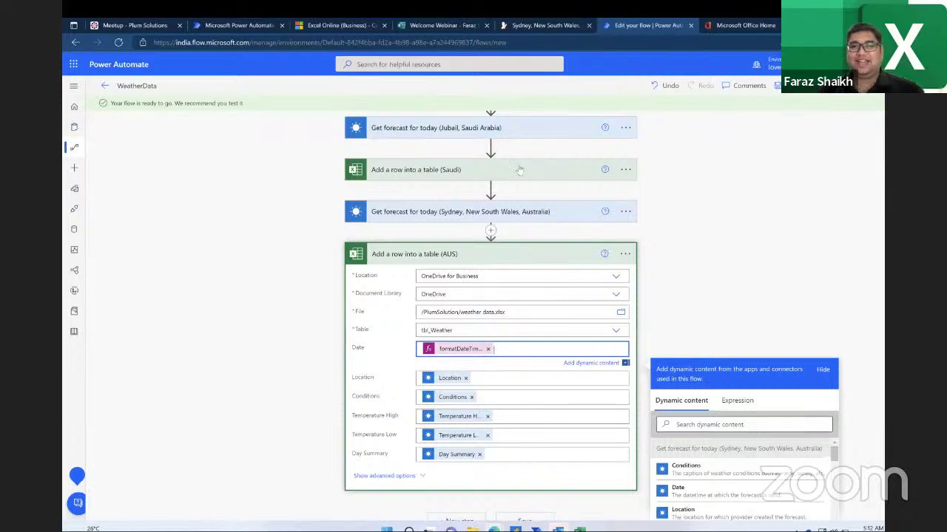
# Step: Clear the Jubail values from the Location, Conditions, Temperature High, Temperature Low and Day Summary fields of the AUS row action
pyautogui.click(465, 378)
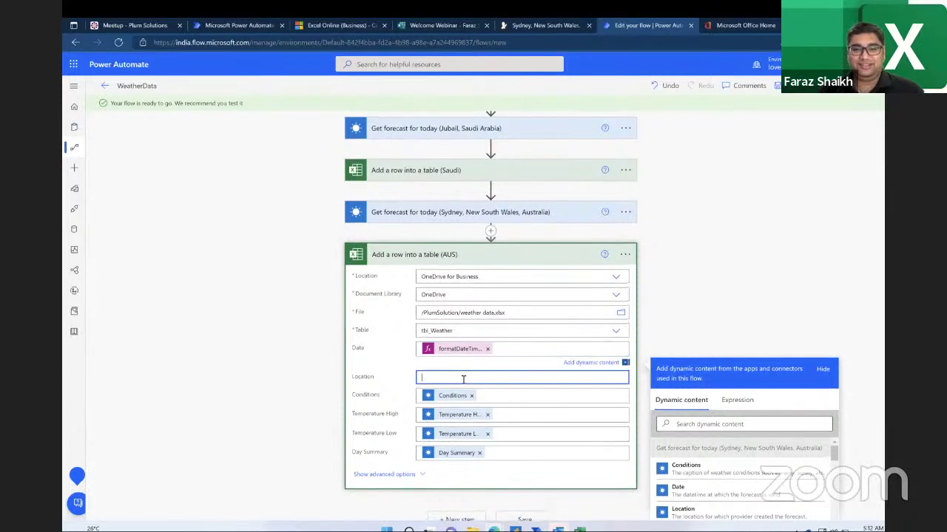
pyautogui.click(471, 405)
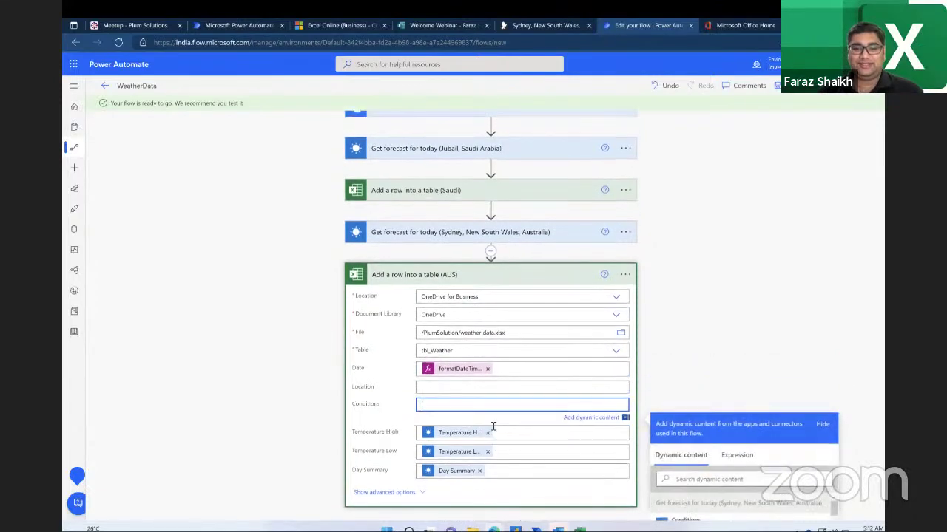
pyautogui.click(487, 433)
pyautogui.click(487, 451)
pyautogui.click(479, 478)
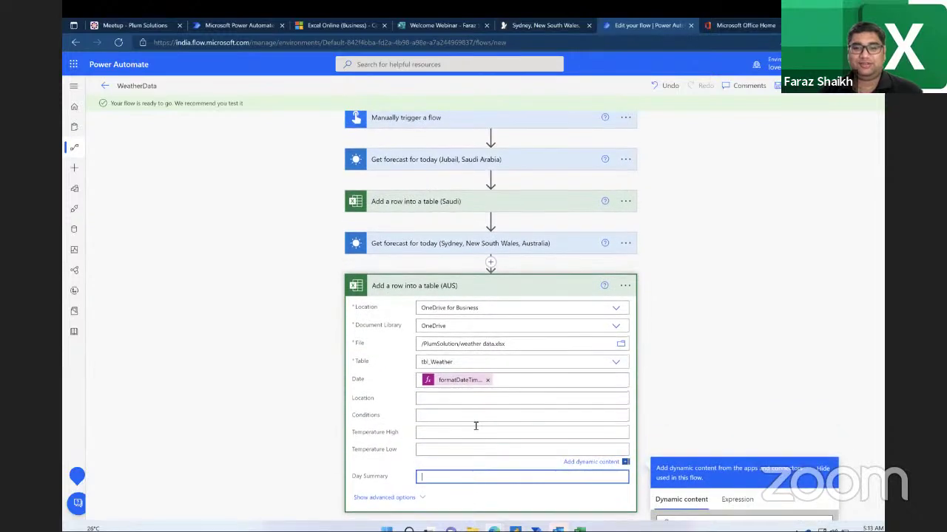
# Step: Fill the AUS row action's Location column with the Location dynamic content from the Sydney forecast
pyautogui.click(467, 406)
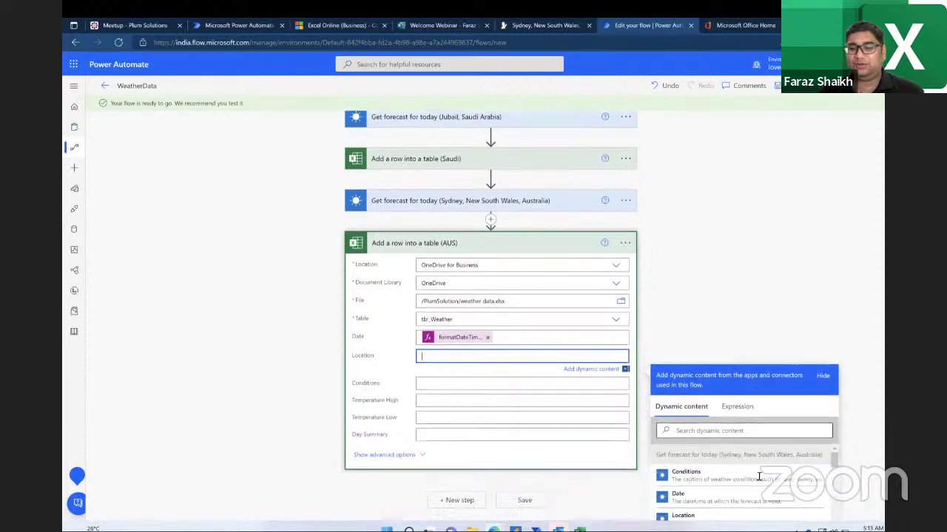
pyautogui.click(688, 409)
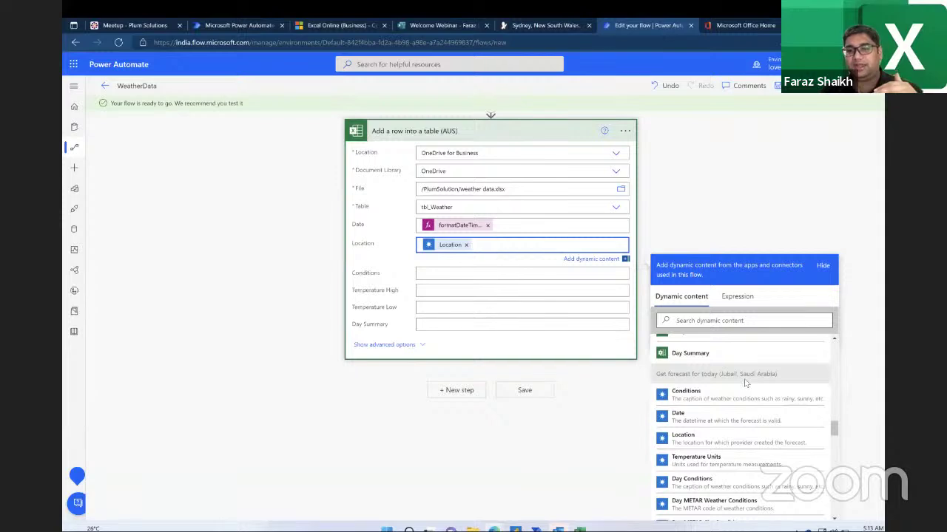
pyautogui.scroll(5, 745, 384)
pyautogui.scroll(5, 746, 383)
pyautogui.scroll(5, 745, 383)
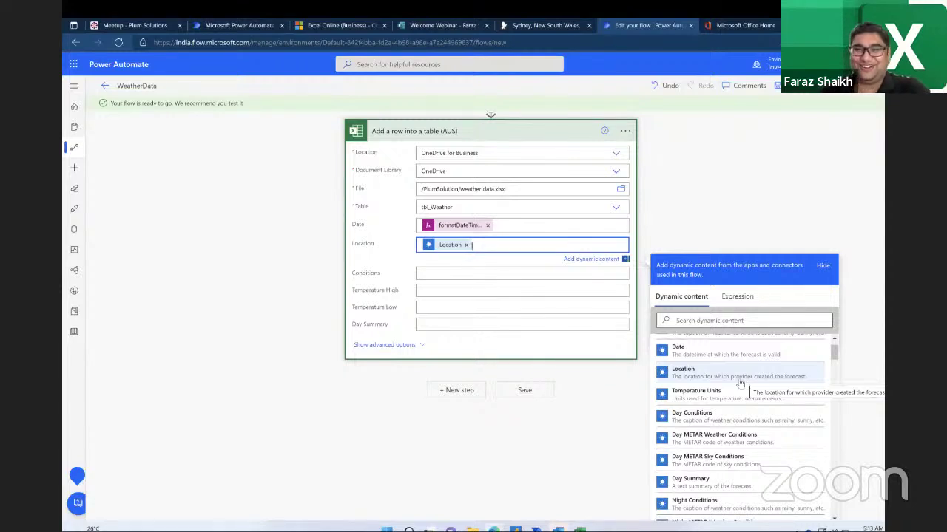
pyautogui.scroll(1, 719, 395)
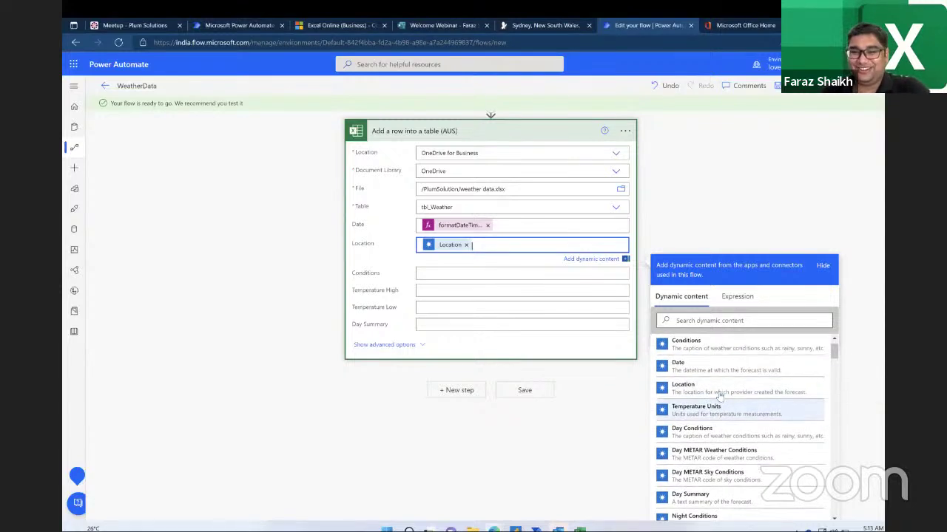
# Step: Fill the AUS row action's Conditions column with the Conditions dynamic content from the Sydney forecast
pyautogui.click(511, 271)
pyautogui.scroll(2, 511, 272)
pyautogui.click(475, 388)
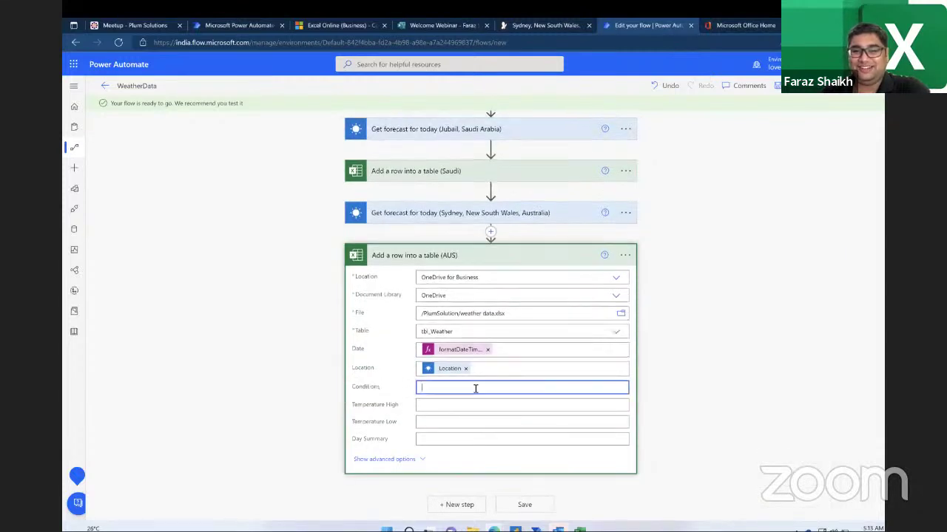
pyautogui.scroll(-2, 702, 462)
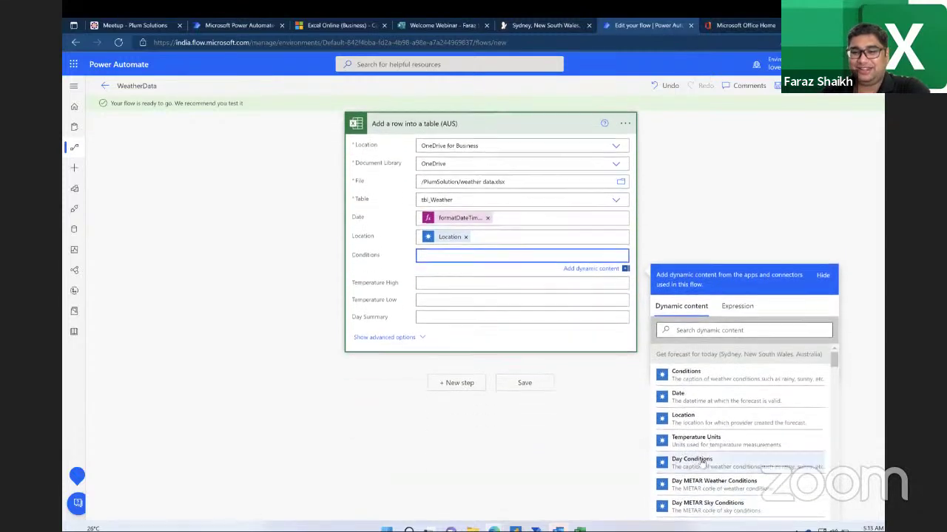
pyautogui.click(686, 373)
# Step: Fill the Temperature High and Temperature Low columns with the matching dynamic content from the Sydney forecast
pyautogui.click(441, 286)
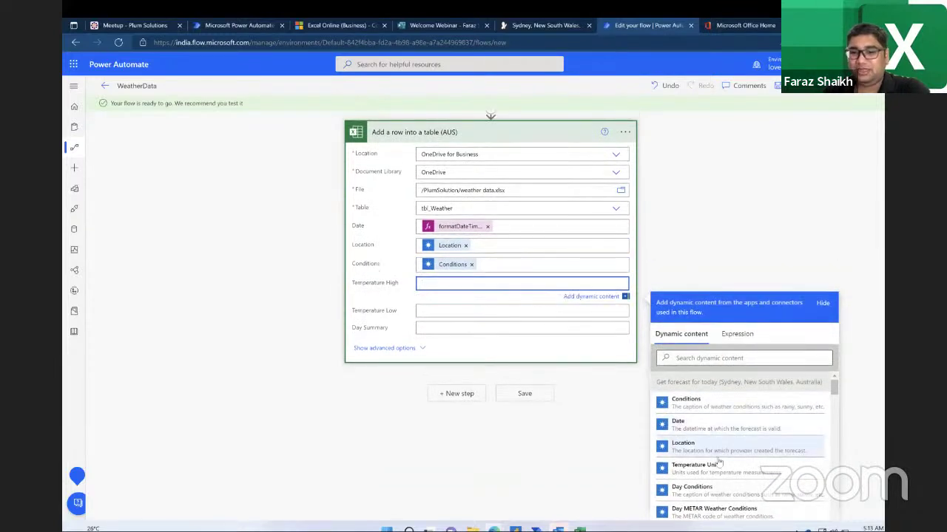
pyautogui.scroll(-1, 713, 477)
pyautogui.click(689, 356)
pyautogui.write('tem')
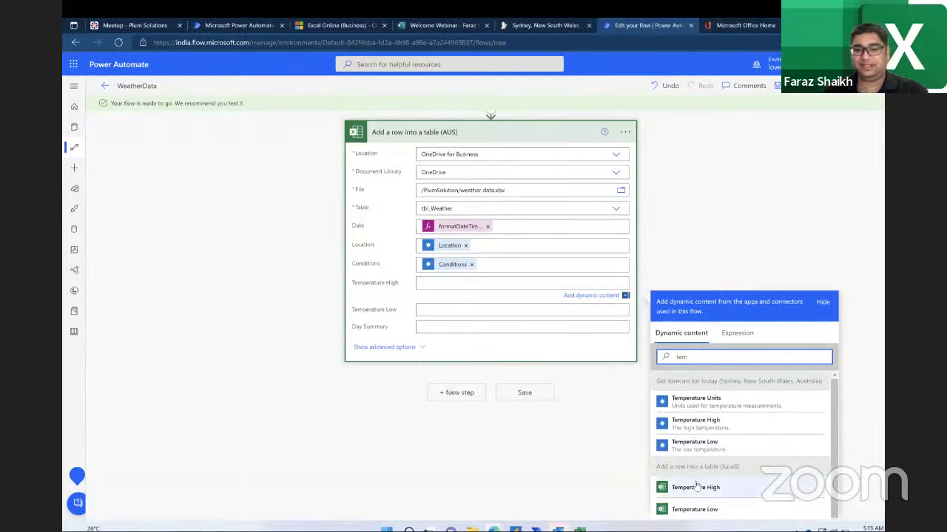
pyautogui.click(736, 424)
pyautogui.click(482, 312)
pyautogui.click(708, 388)
pyautogui.write('temp')
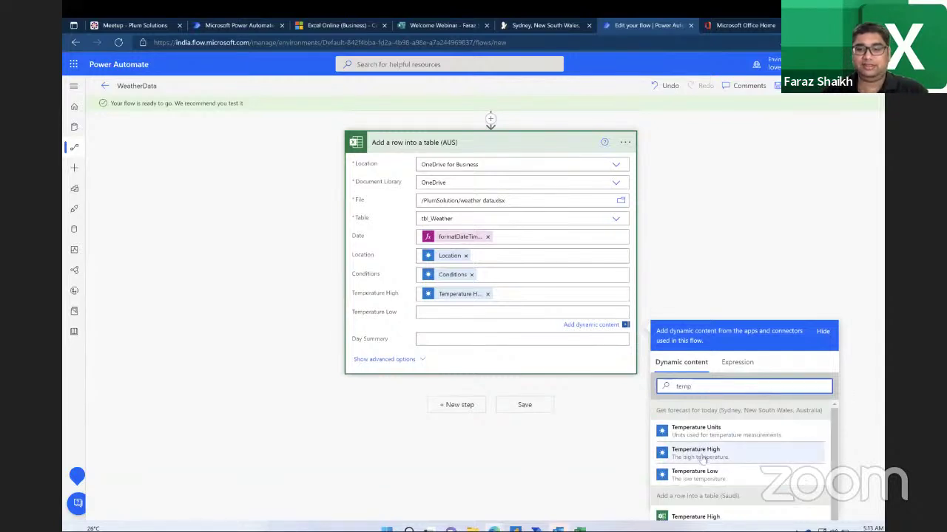
pyautogui.click(695, 473)
# Step: Fill the Day Summary column with the Sydney forecast's Day Summary, collapse the AUS row action and save the flow
pyautogui.click(456, 341)
pyautogui.click(708, 416)
pyautogui.write('sum')
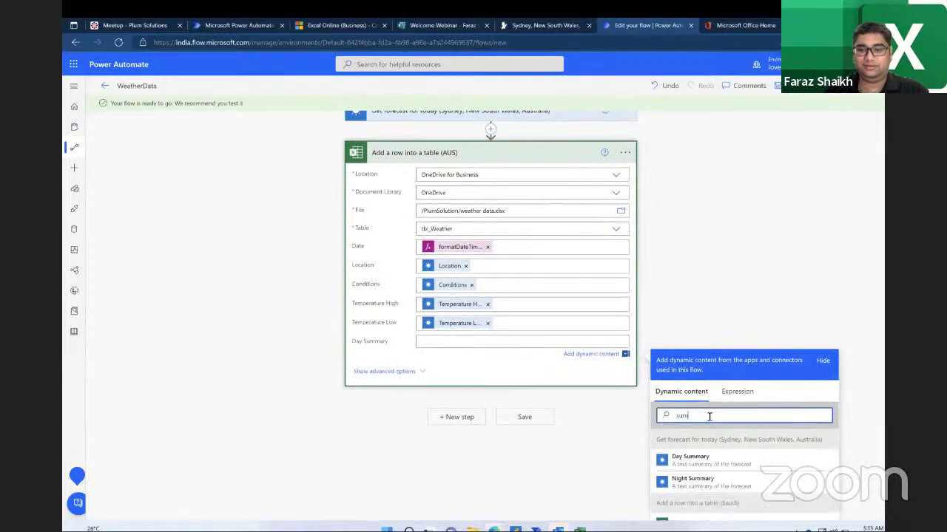
pyautogui.click(689, 461)
pyautogui.click(466, 151)
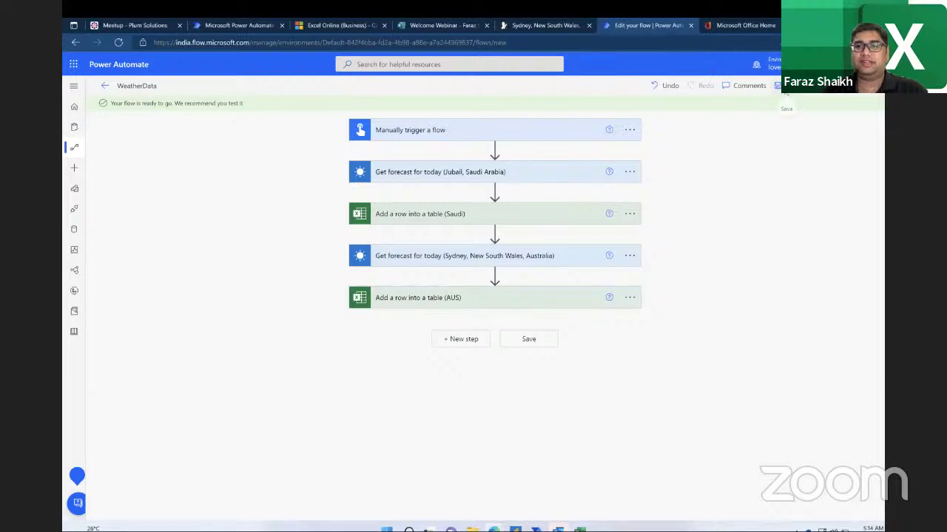
pyautogui.click(529, 339)
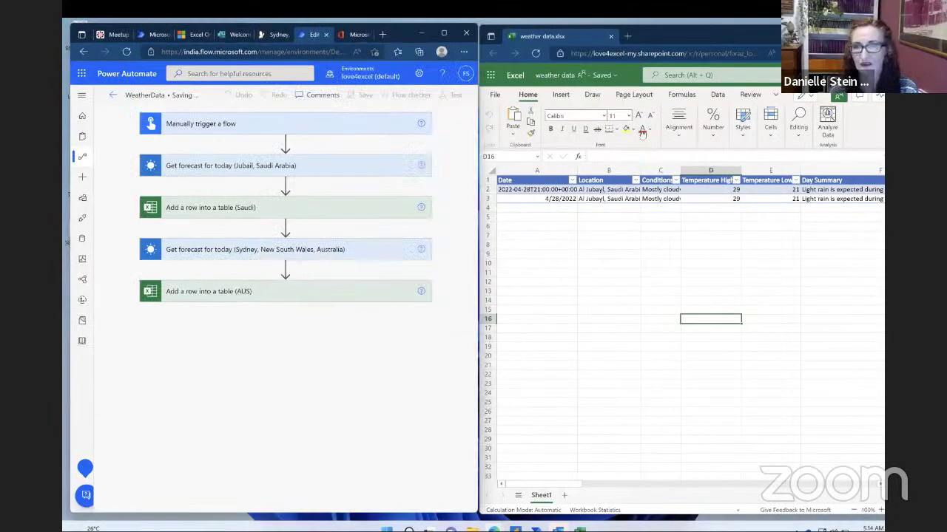
# Step: Switch to the weather data workbook in Excel and delete the two existing data rows, 2 and 3
pyautogui.moveTo(490, 191); pyautogui.dragTo(488, 198)
pyautogui.rightClick(489, 194)
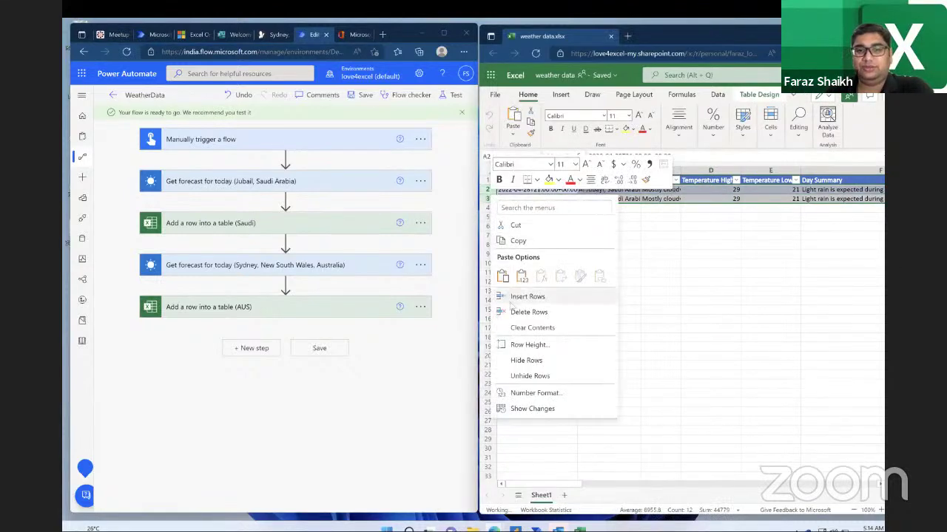
pyautogui.click(532, 310)
pyautogui.click(517, 235)
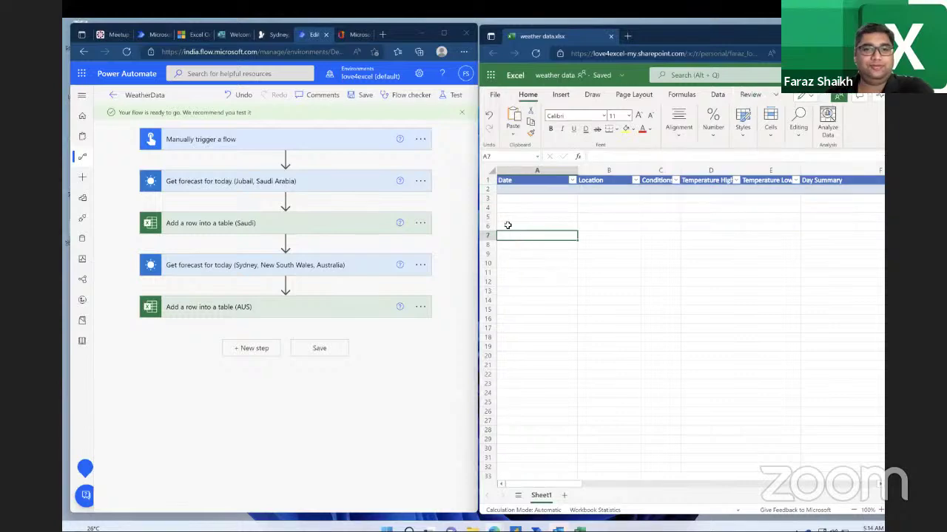
# Step: Switch back to Power Automate, save the WeatherData flow again and run it as a manual test
pyautogui.click(362, 94)
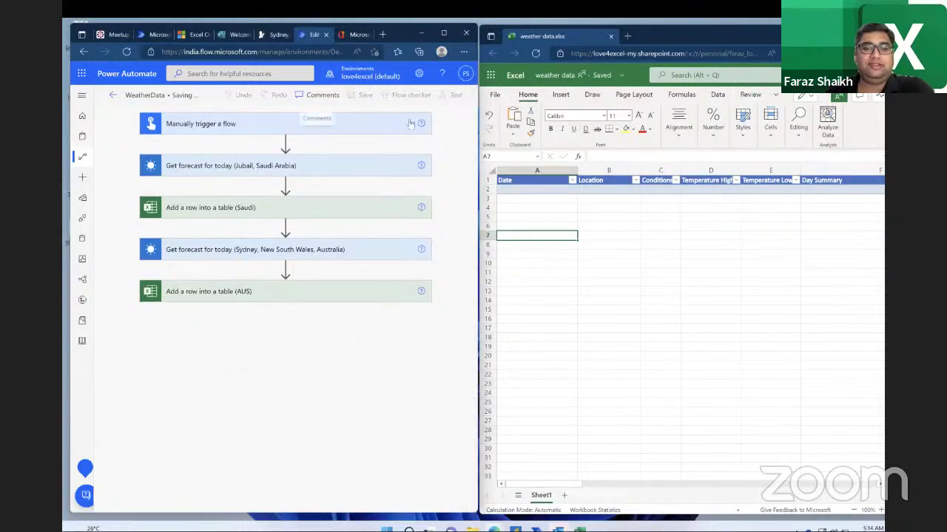
pyautogui.click(456, 96)
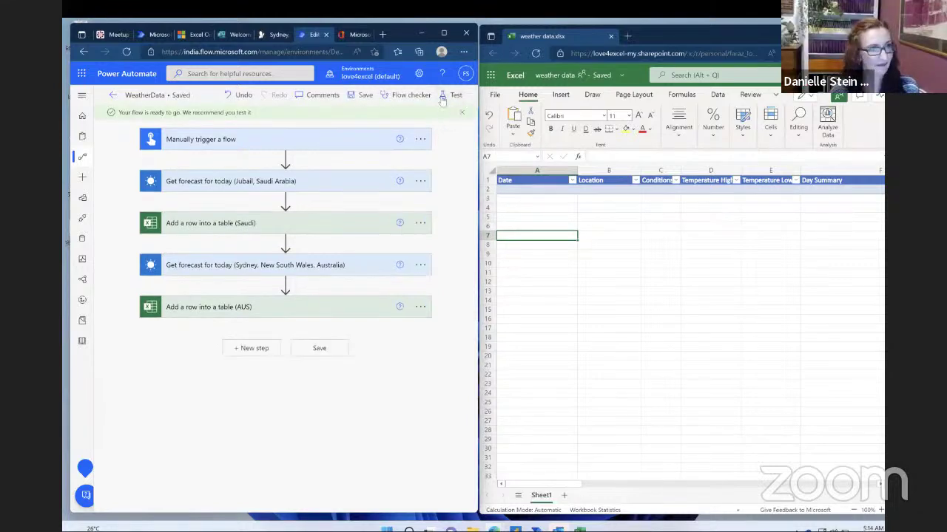
pyautogui.click(339, 122)
pyautogui.click(337, 496)
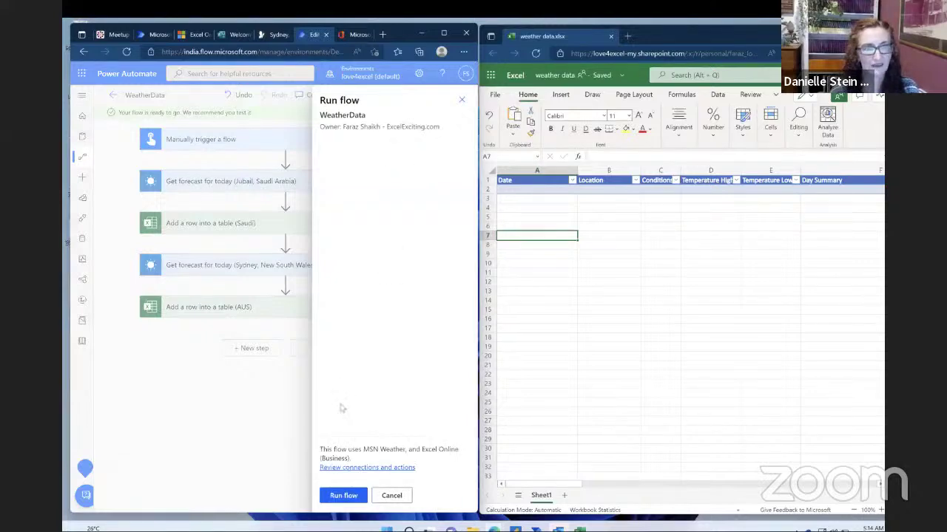
pyautogui.click(343, 499)
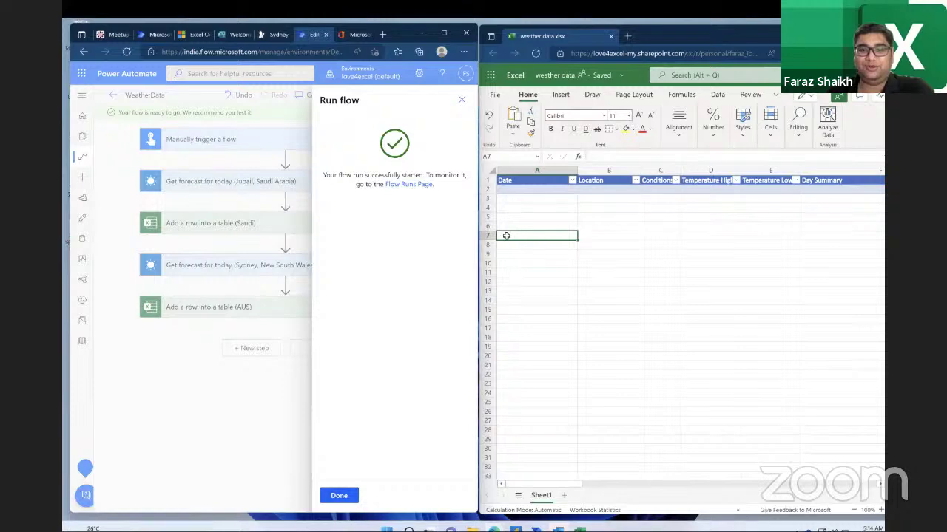
pyautogui.click(342, 495)
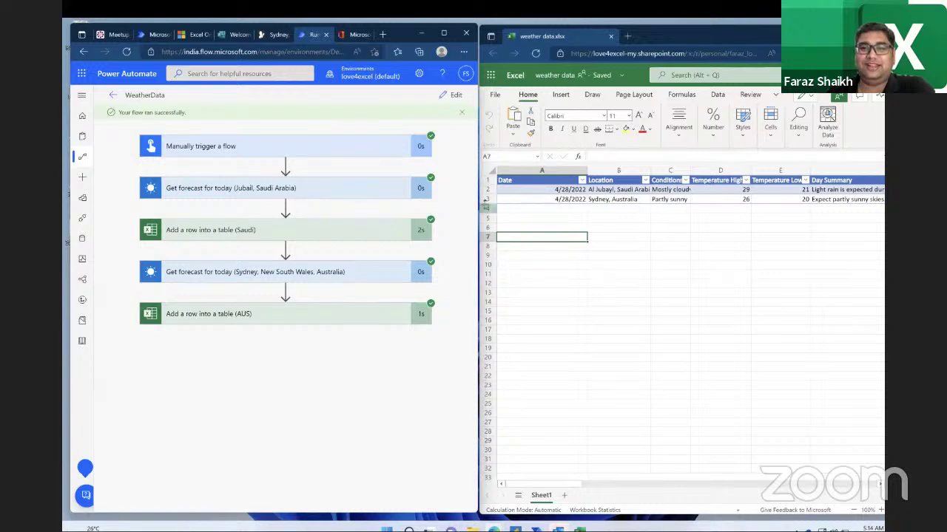
# Step: Autofit the width of the Date column in the Excel weather data sheet
pyautogui.doubleClick(588, 173)
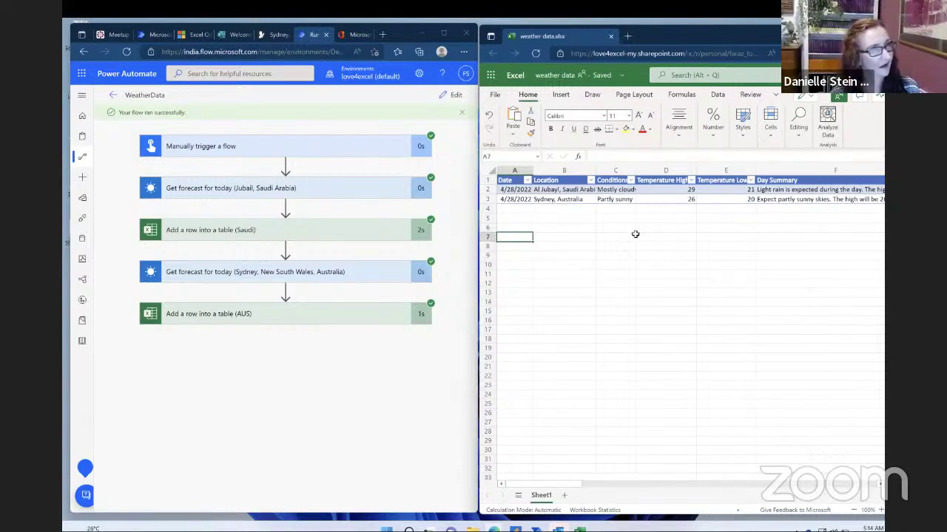
# Step: Autofit the width of the Conditions column and select the two data rows, 2 and 3
pyautogui.click(634, 172)
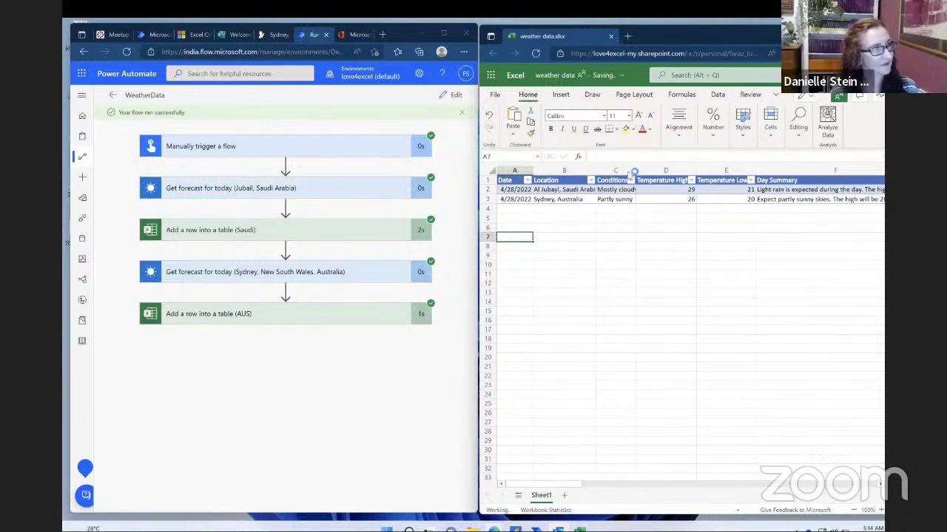
pyautogui.doubleClick(635, 172)
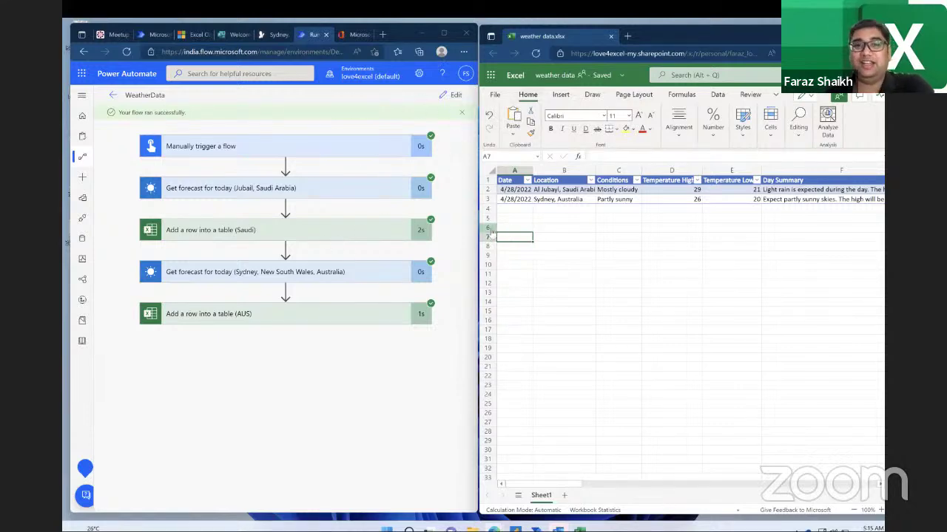
pyautogui.moveTo(488, 190); pyautogui.dragTo(490, 201)
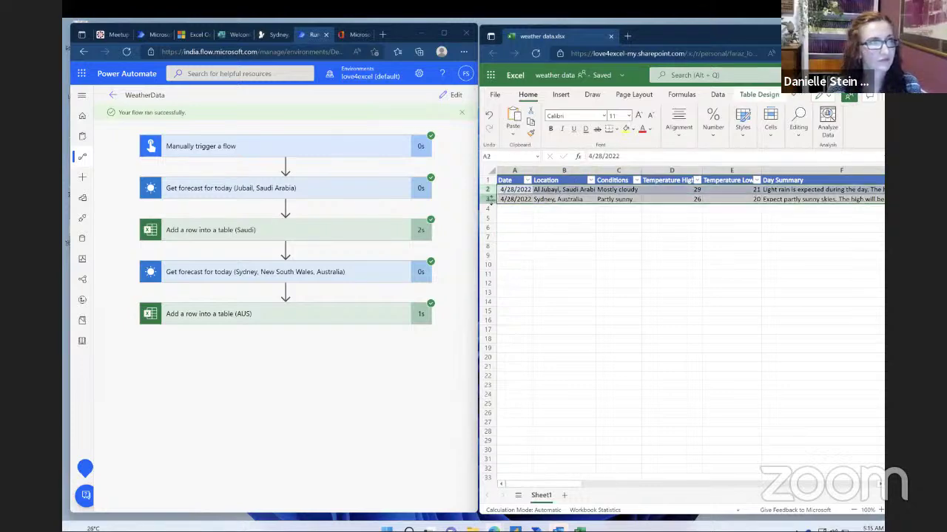
# Step: Switch to Power Automate, edit the WeatherData flow and move the Sydney forecast action directly above the Saudi row action, leaving it collapsed
pyautogui.click(310, 274)
pyautogui.click(285, 274)
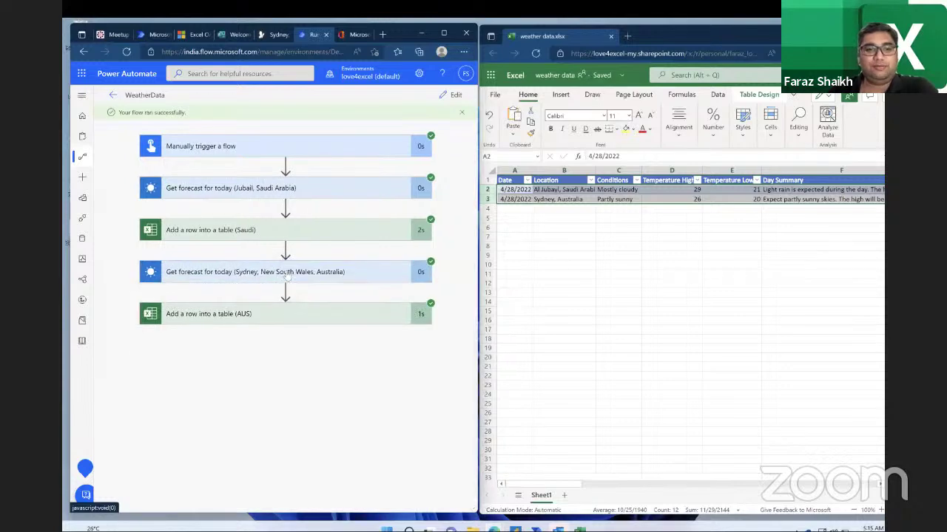
pyautogui.click(452, 95)
pyautogui.click(294, 251)
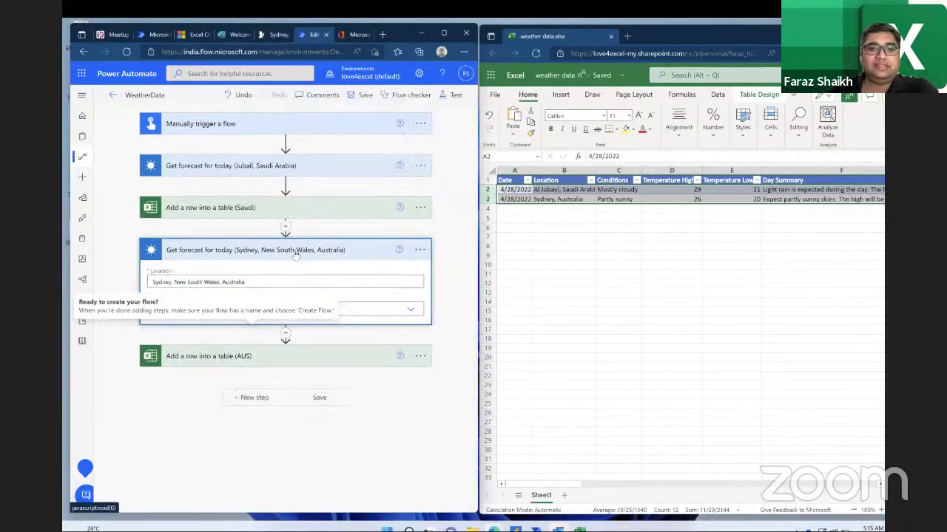
pyautogui.moveTo(295, 255); pyautogui.dragTo(287, 190)
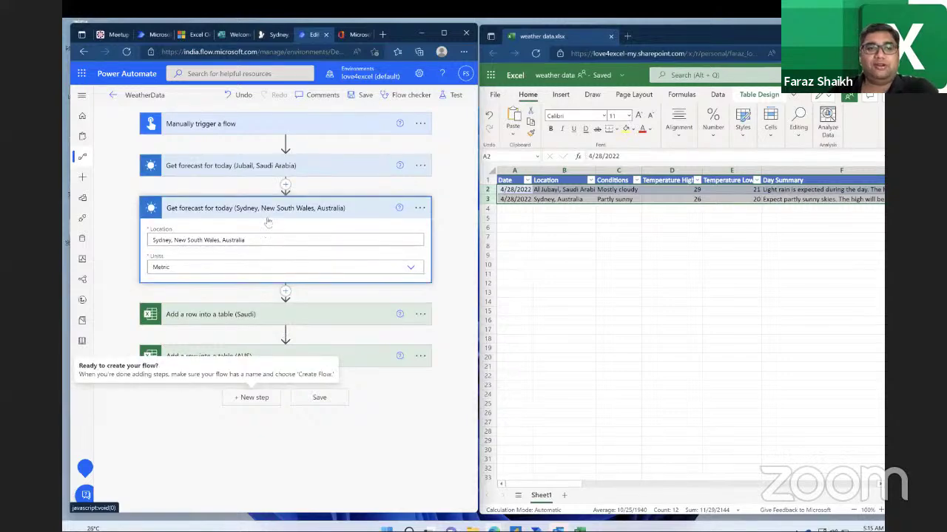
pyautogui.click(268, 206)
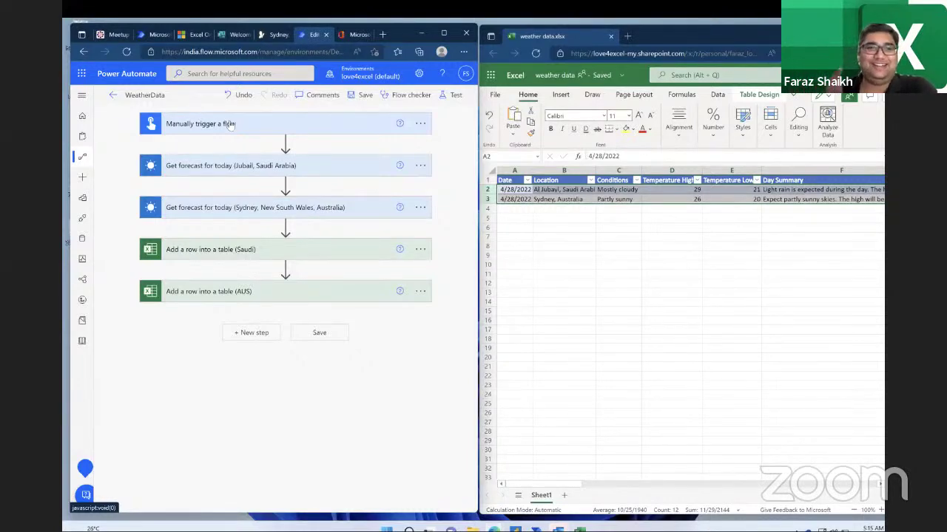
# Step: Review the settings of the two forecast actions and the Saudi and AUS row actions
pyautogui.click(233, 168)
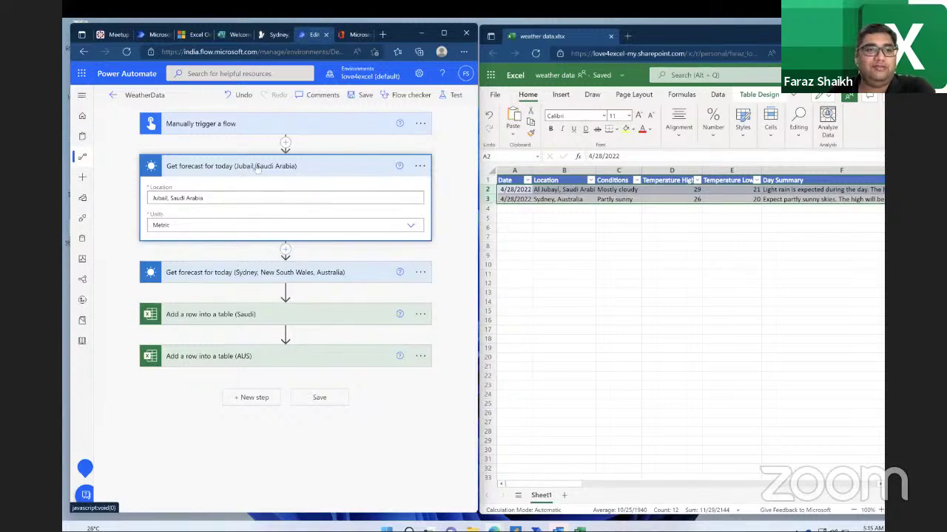
pyautogui.click(265, 164)
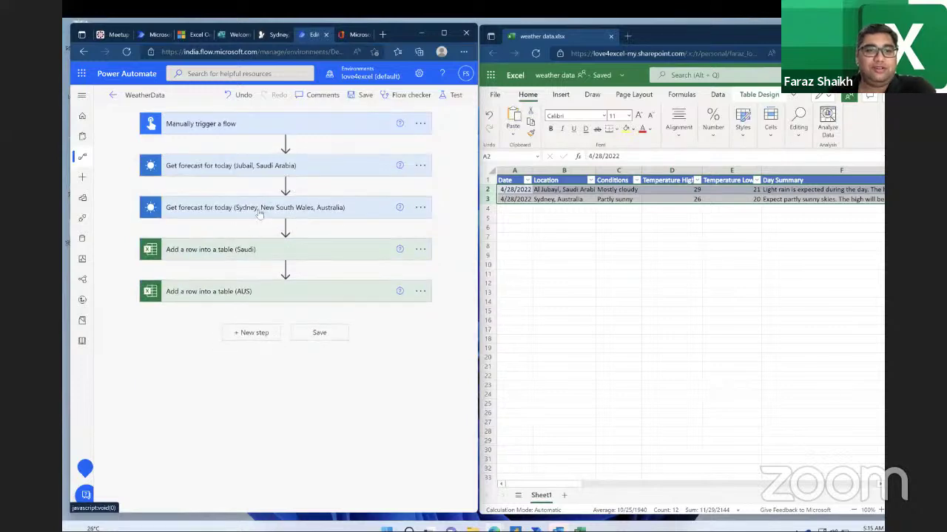
pyautogui.click(261, 212)
pyautogui.click(283, 214)
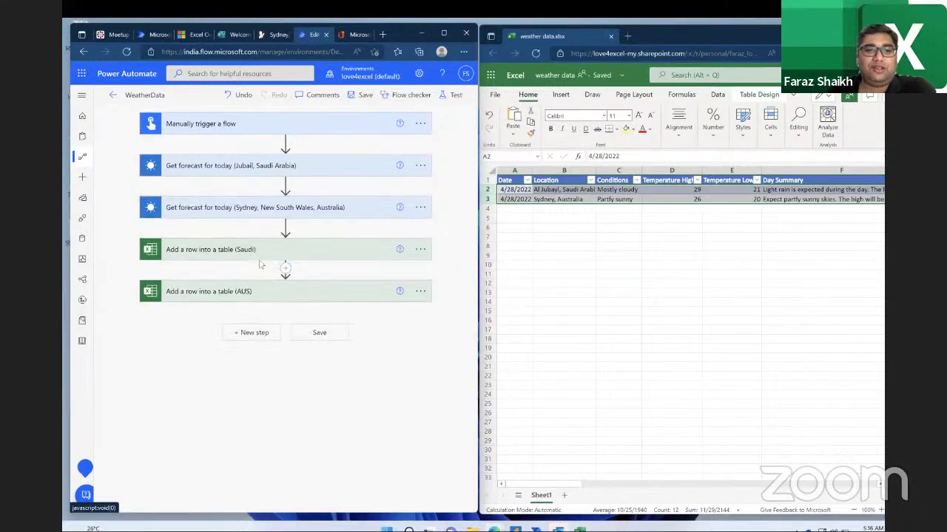
pyautogui.click(262, 255)
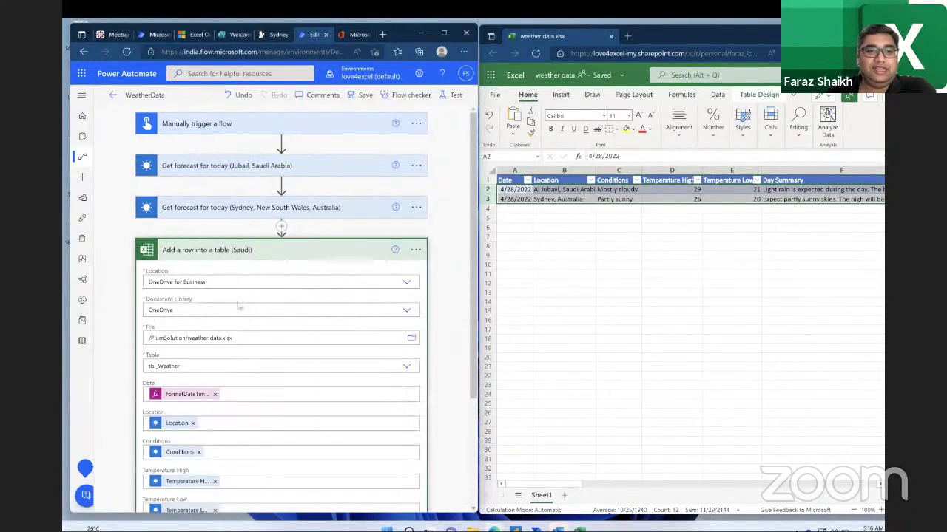
pyautogui.click(287, 255)
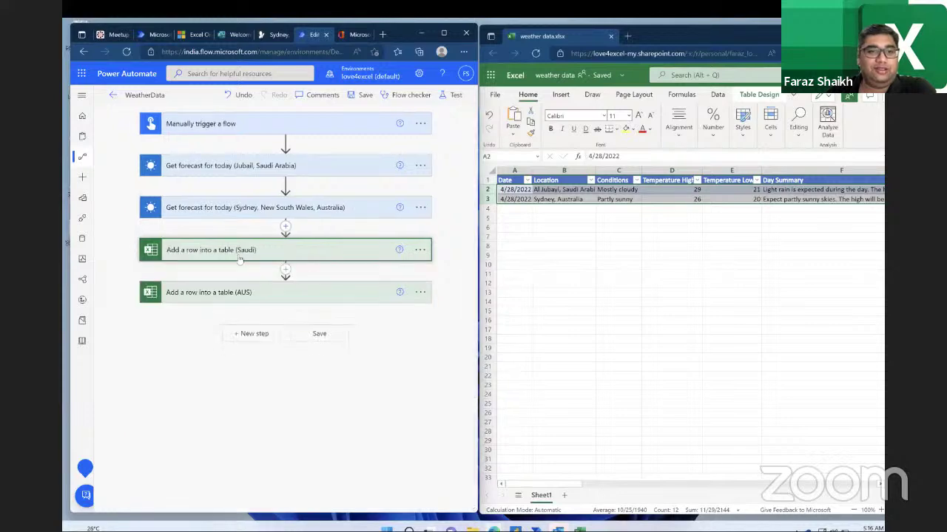
pyautogui.click(251, 304)
pyautogui.click(250, 303)
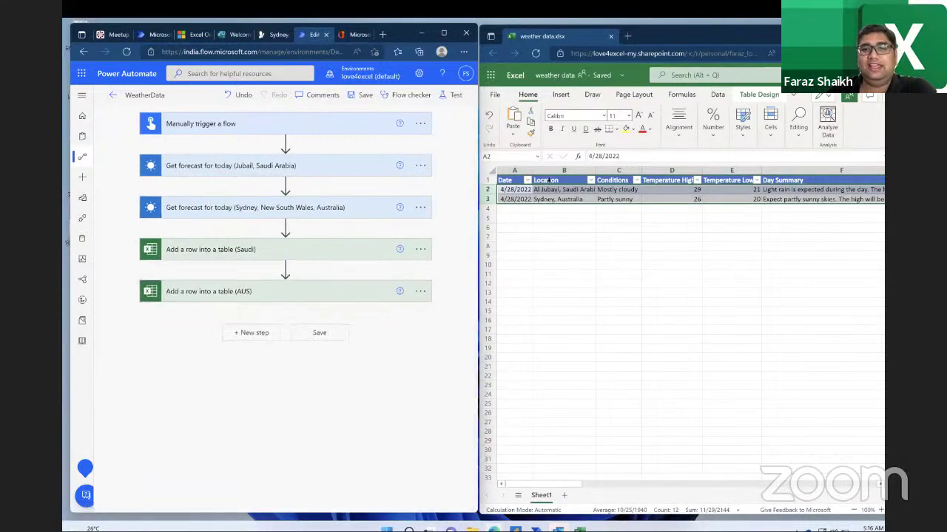
# Step: Save the reordered flow and try to move the Saudi row action above the Jubail forecast it depends on
pyautogui.click(363, 95)
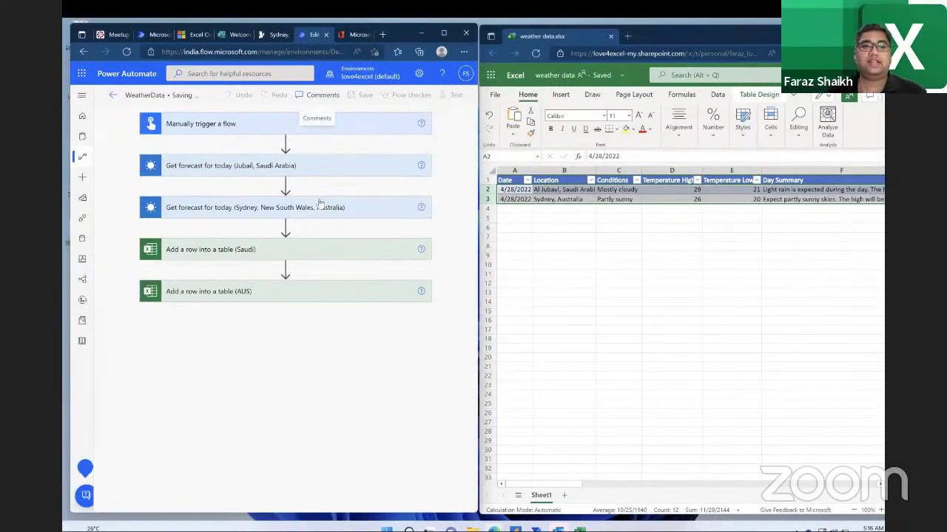
pyautogui.moveTo(292, 259); pyautogui.dragTo(288, 161)
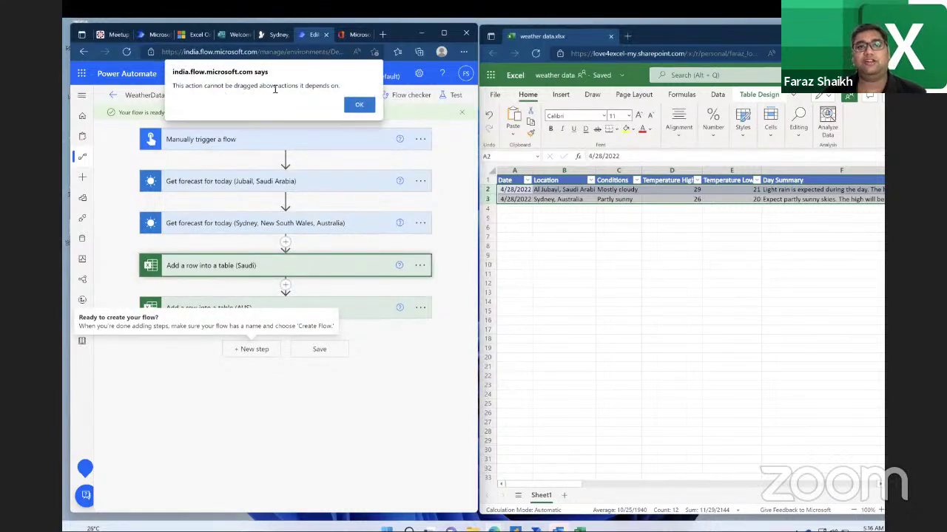
pyautogui.click(360, 105)
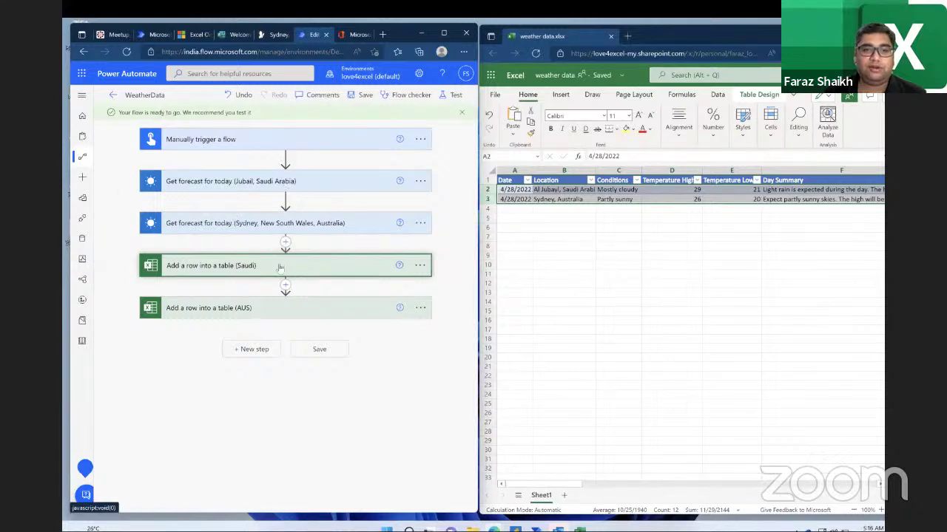
pyautogui.moveTo(279, 267); pyautogui.dragTo(287, 167)
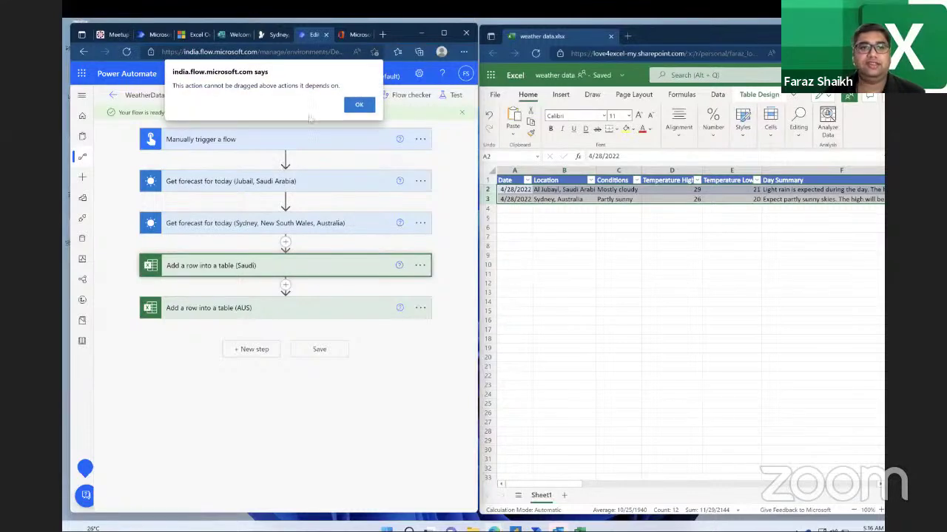
pyautogui.click(360, 105)
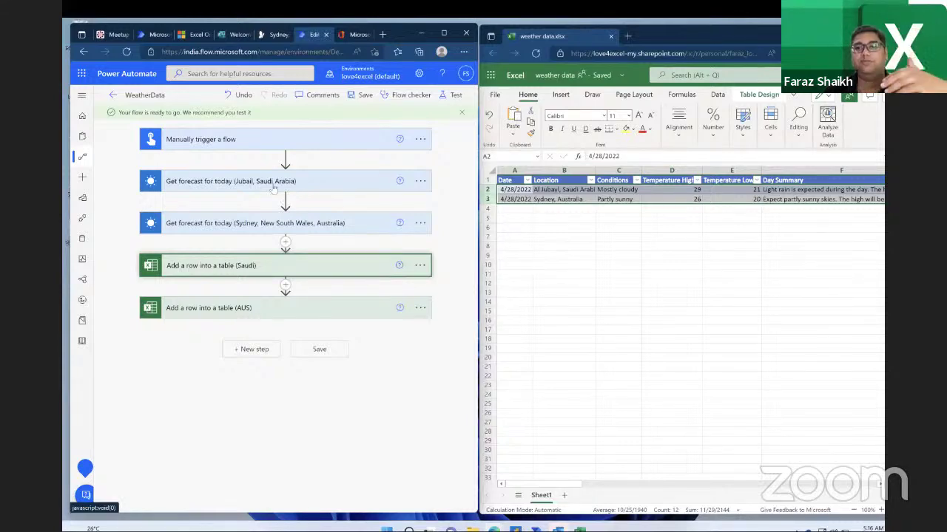
pyautogui.click(274, 187)
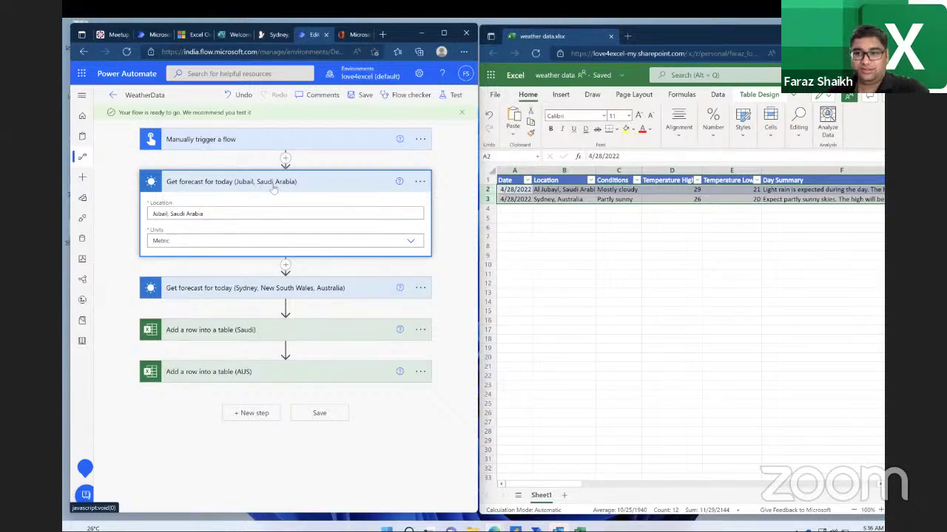
pyautogui.click(274, 183)
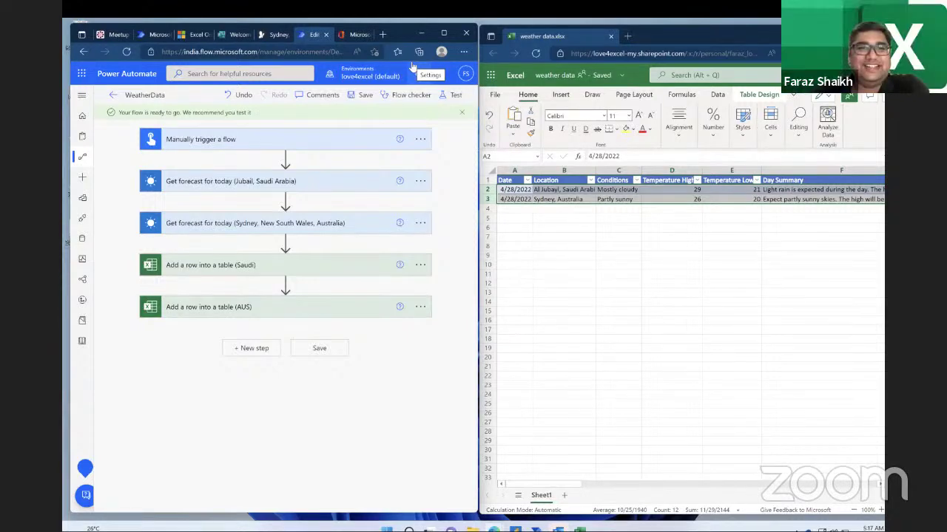
# Step: Switch to the Welcome Webinar form in Microsoft Forms and examine the response charts down to question 6
pyautogui.click(238, 35)
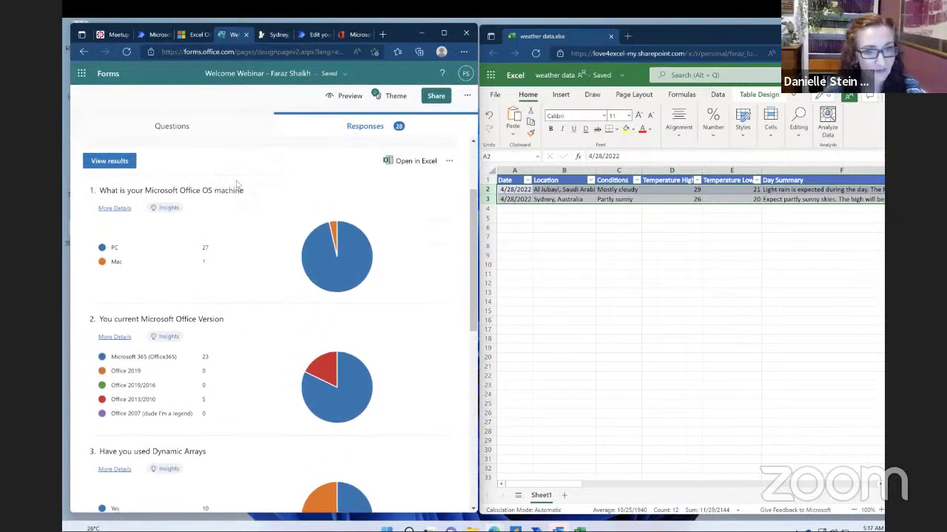
pyautogui.scroll(-6, 237, 184)
pyautogui.scroll(-1, 236, 185)
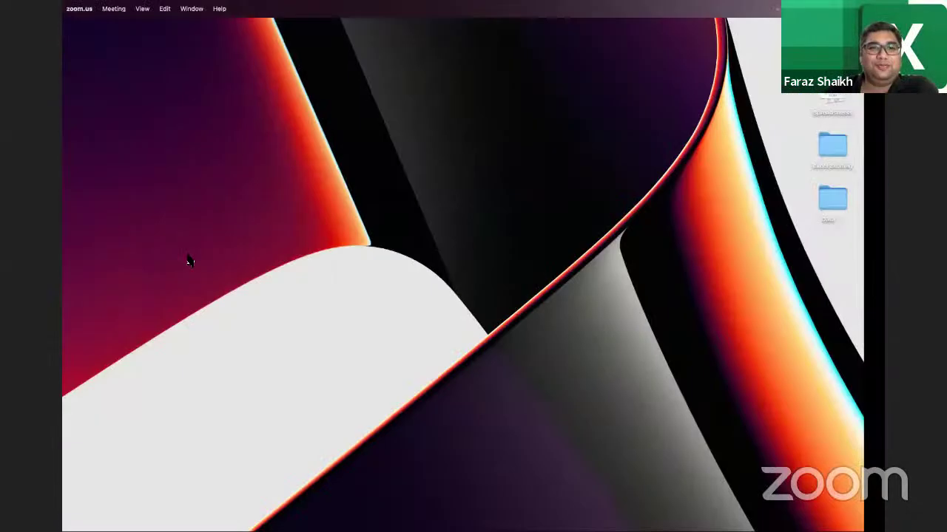
pyautogui.click(169, 9)
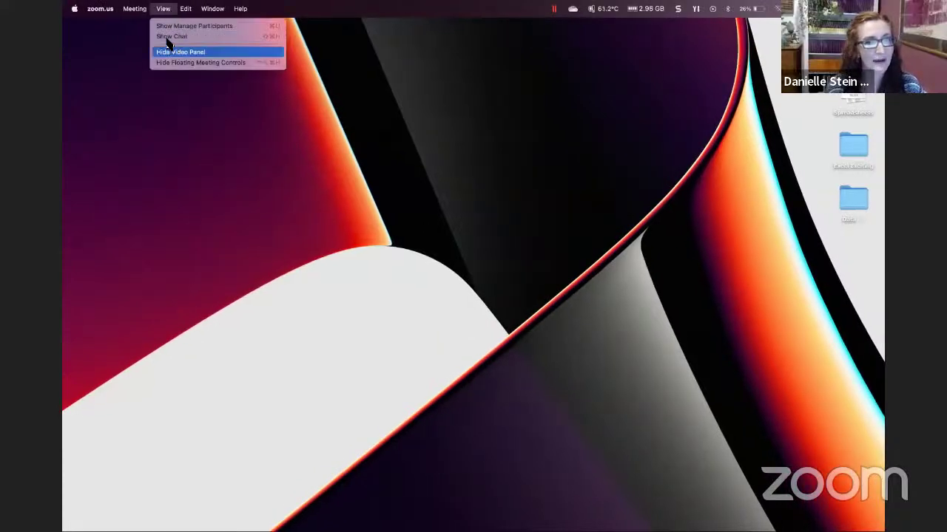
pyautogui.moveTo(181, 13)
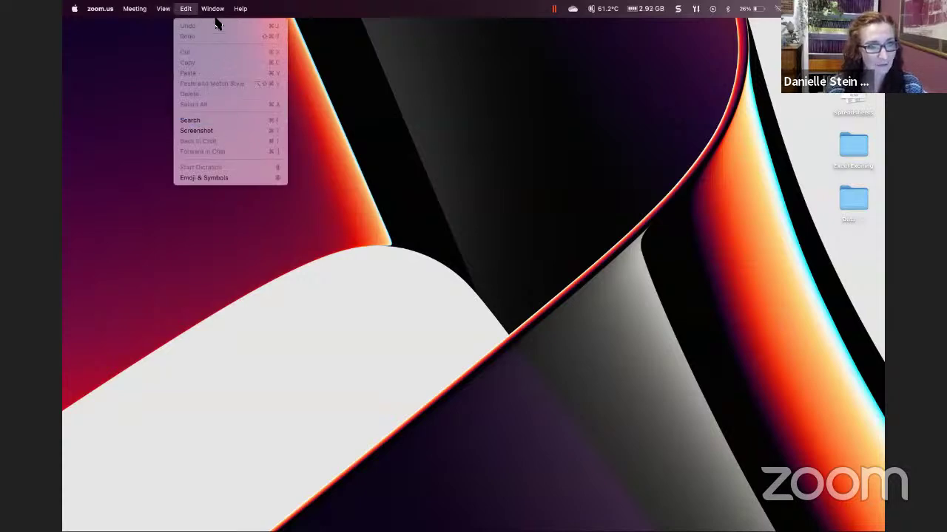
pyautogui.moveTo(214, 10)
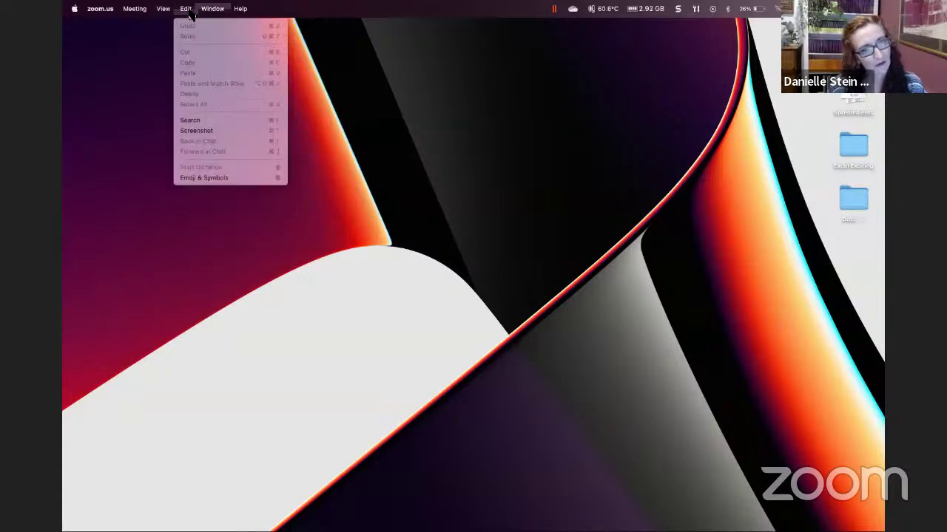
pyautogui.rightClick(268, 219)
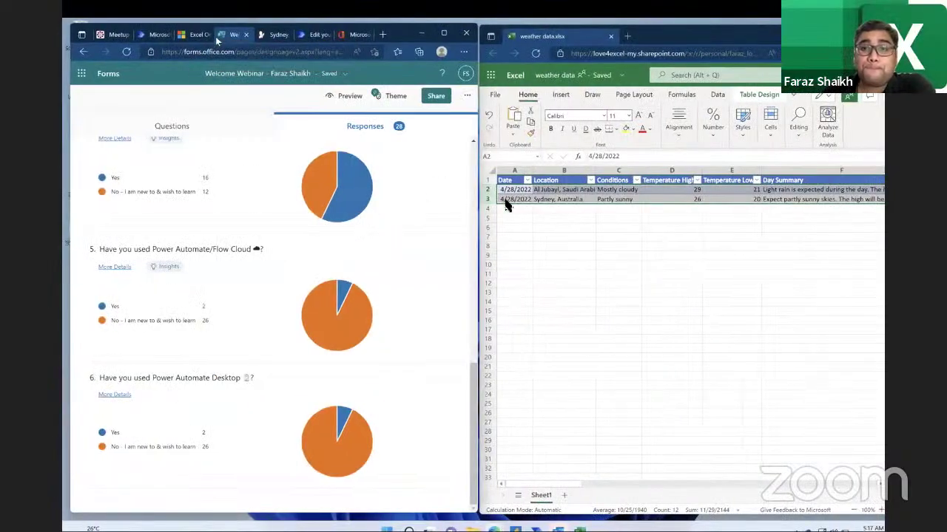
# Step: Switch back to Power Automate, leave the flow editor, maximize the window and open the list of cloud flows
pyautogui.click(320, 36)
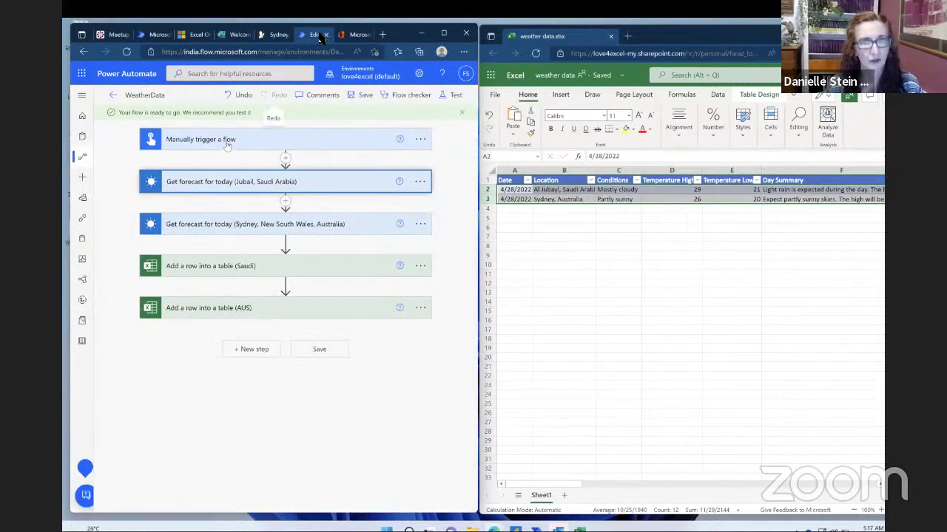
pyautogui.click(112, 95)
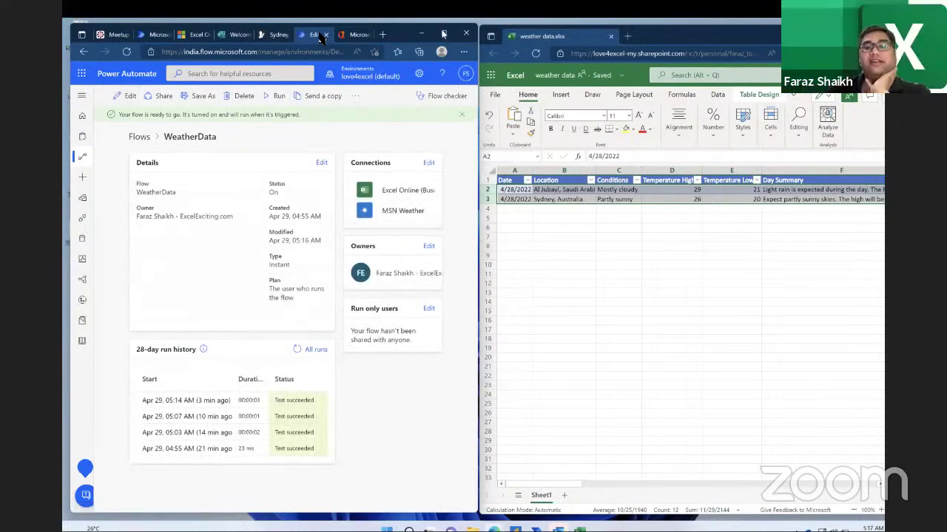
pyautogui.click(443, 33)
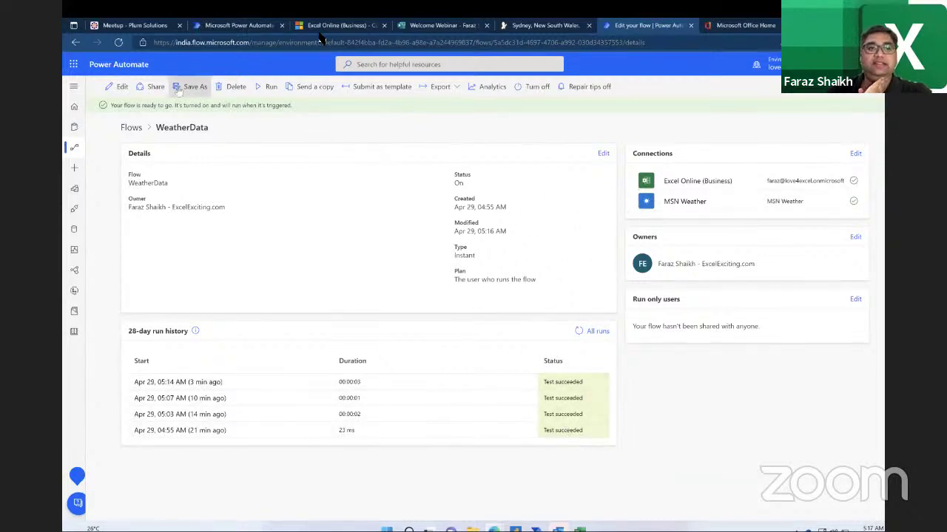
pyautogui.click(129, 128)
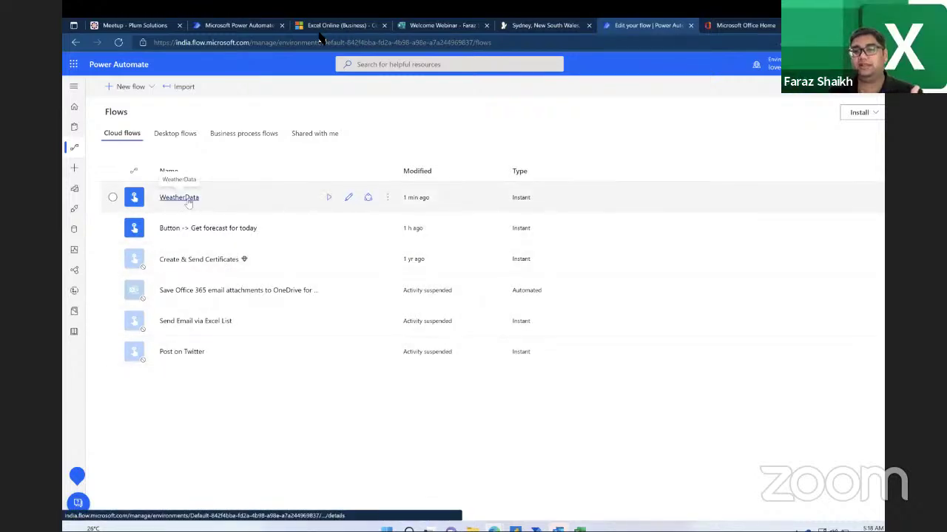
# Step: Run the WeatherData flow from the flow list, restore the side-by-side window and open the flow's details with its run history
pyautogui.click(329, 198)
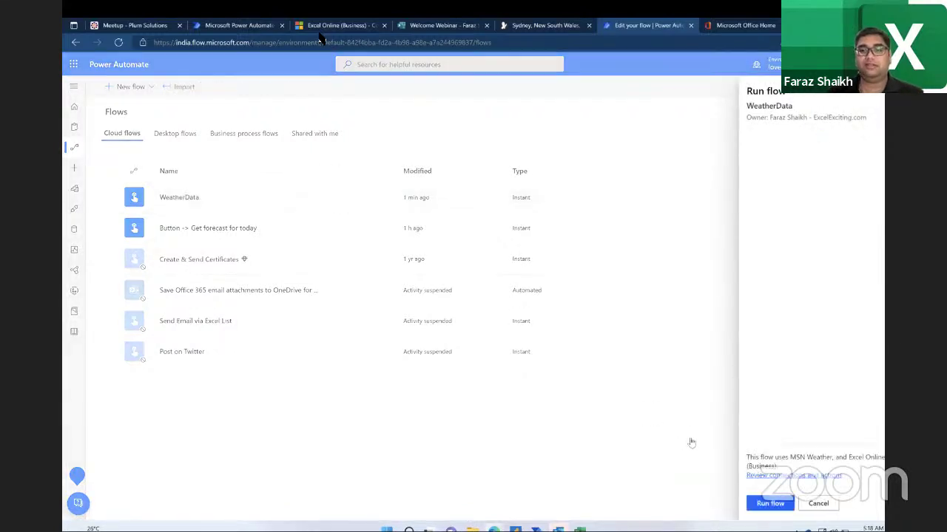
pyautogui.click(780, 503)
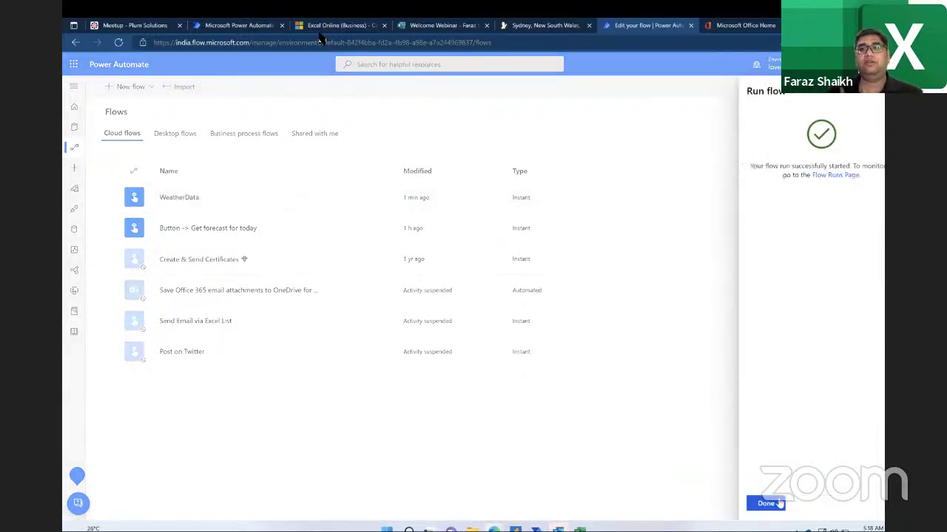
pyautogui.click(777, 503)
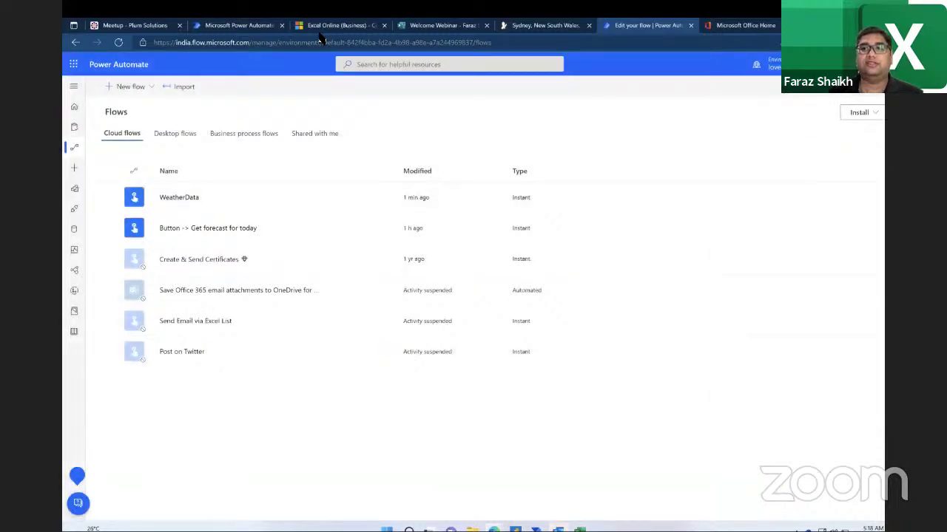
pyautogui.doubleClick(320, 37)
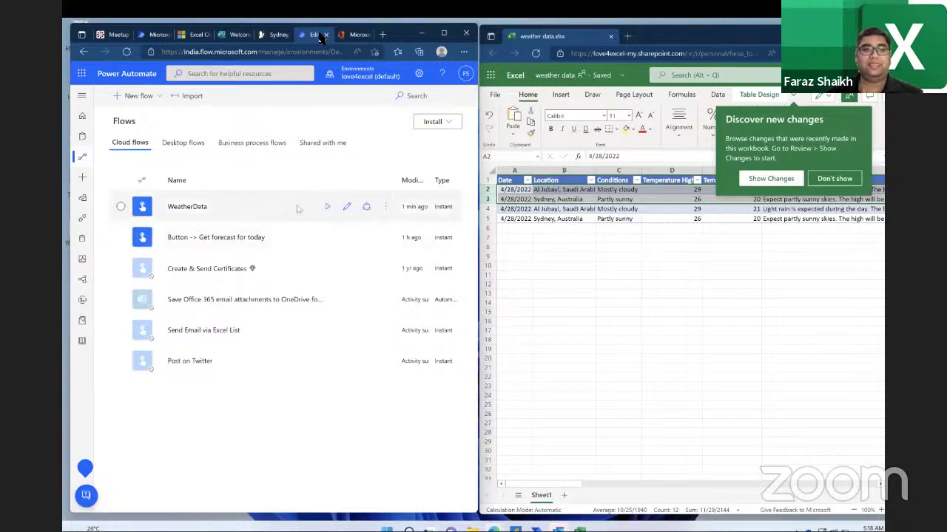
pyautogui.click(186, 207)
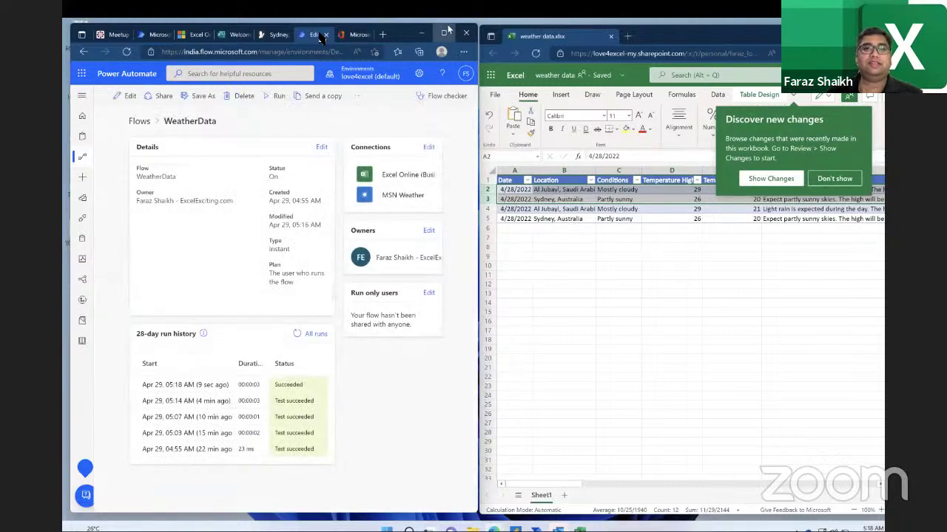
# Step: Maximize the browser window, open the WeatherData flow's sharing page to view its owners, and return to the flow details
pyautogui.doubleClick(320, 37)
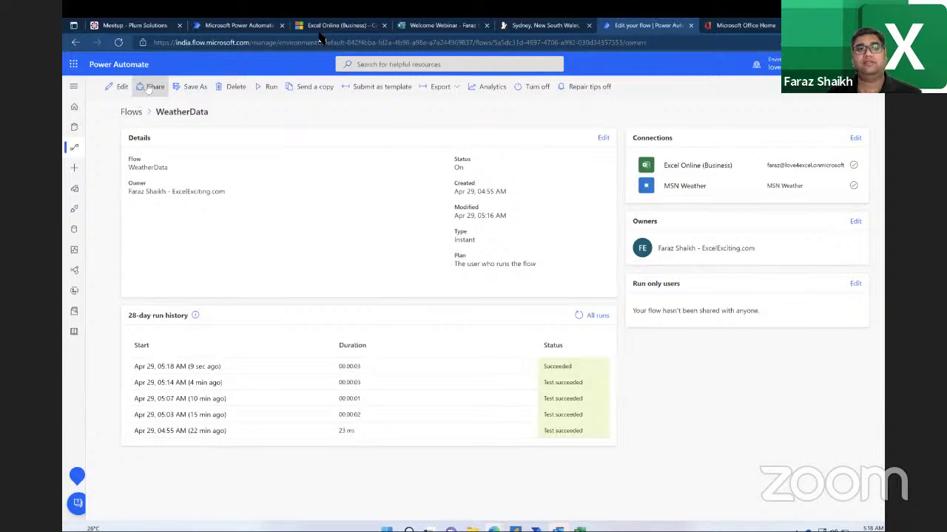
pyautogui.click(152, 87)
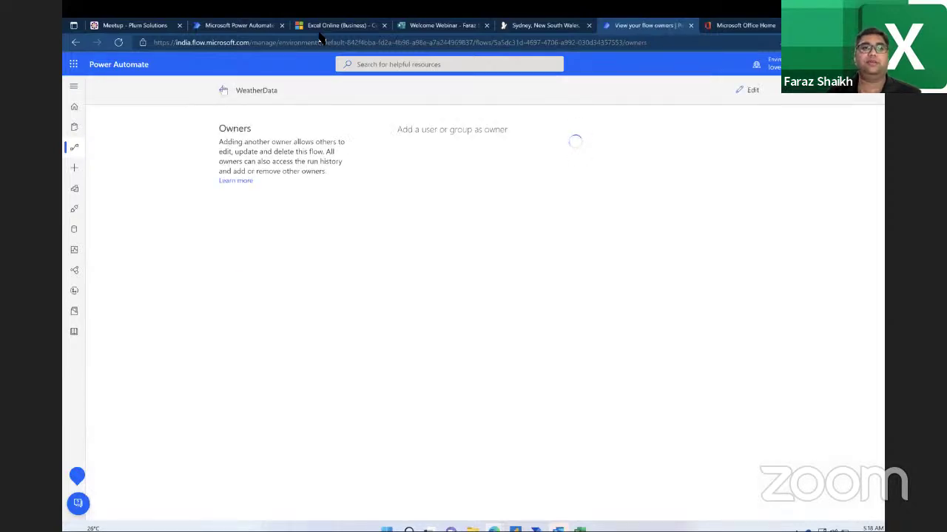
pyautogui.click(224, 90)
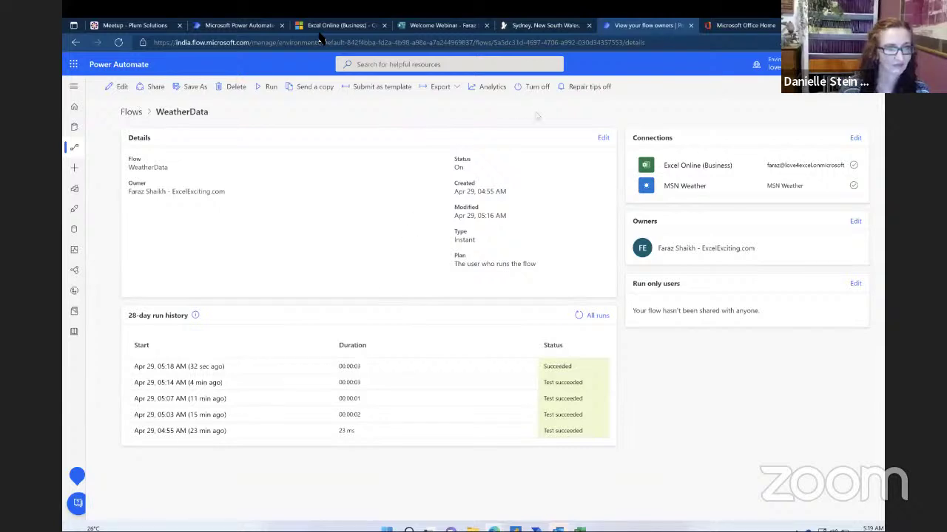
# Step: Open the 05:18 AM run of WeatherData, inspect its Sydney forecast and Saudi row actions, and return to the flow details
pyautogui.click(185, 366)
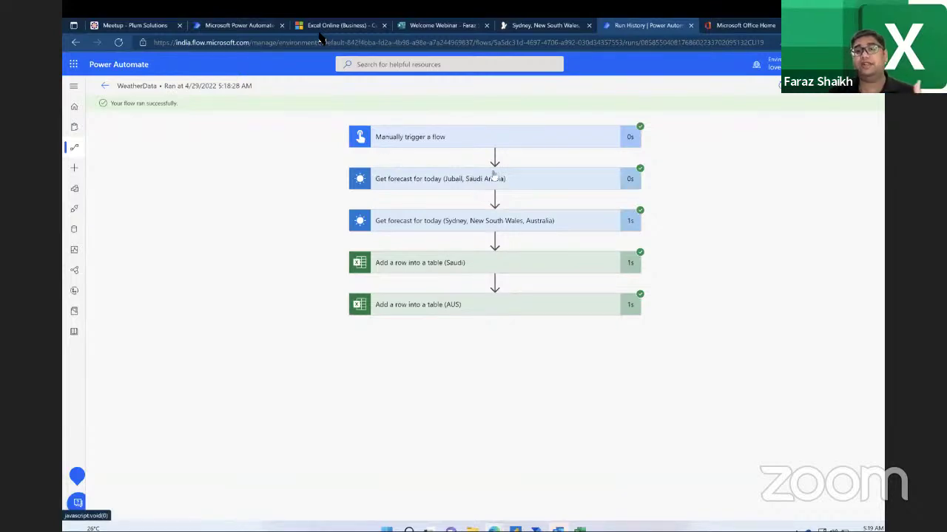
pyautogui.click(533, 230)
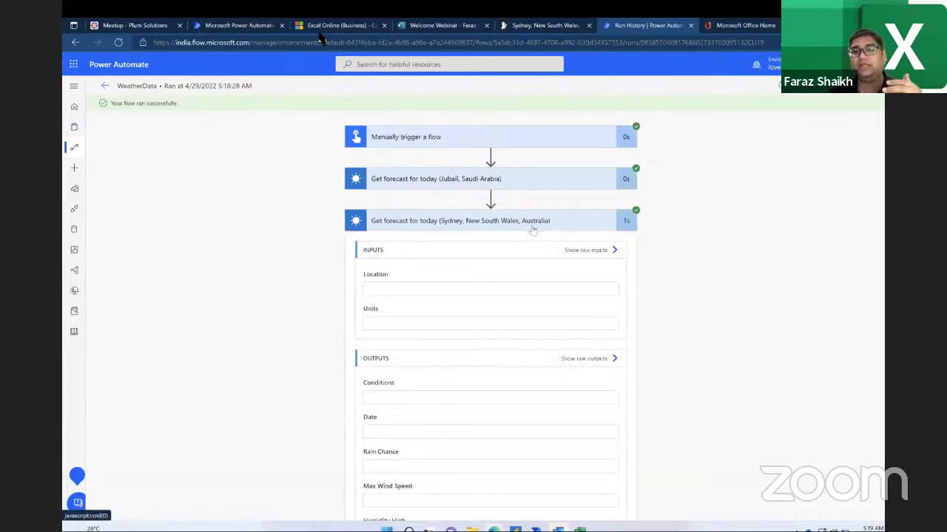
pyautogui.click(525, 226)
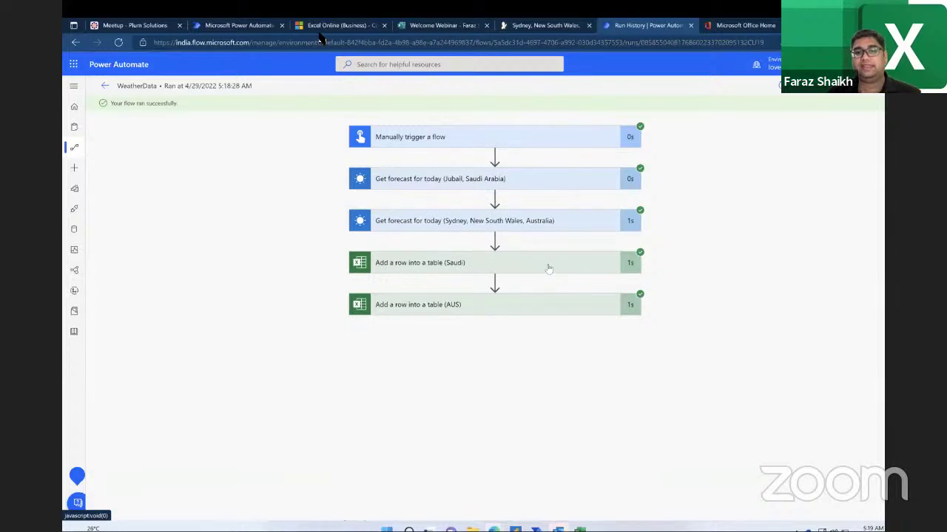
pyautogui.click(549, 268)
pyautogui.click(568, 262)
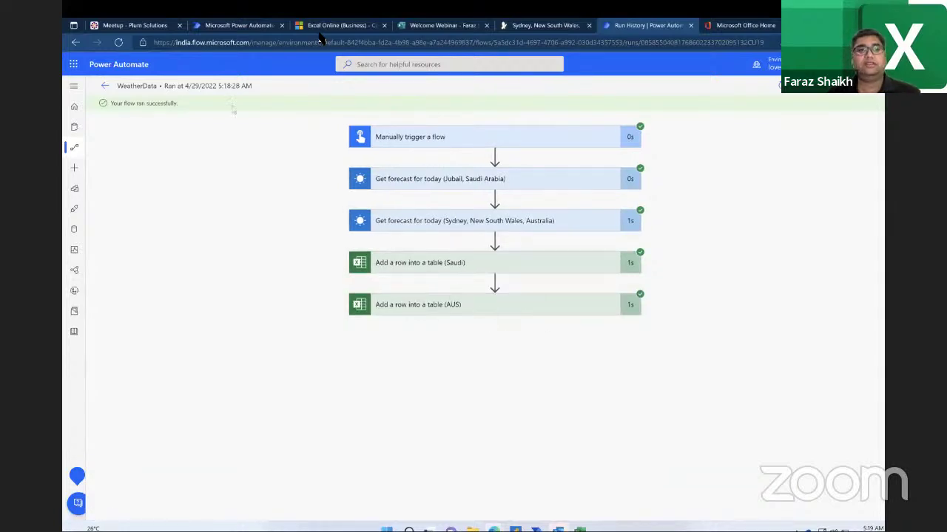
pyautogui.click(105, 87)
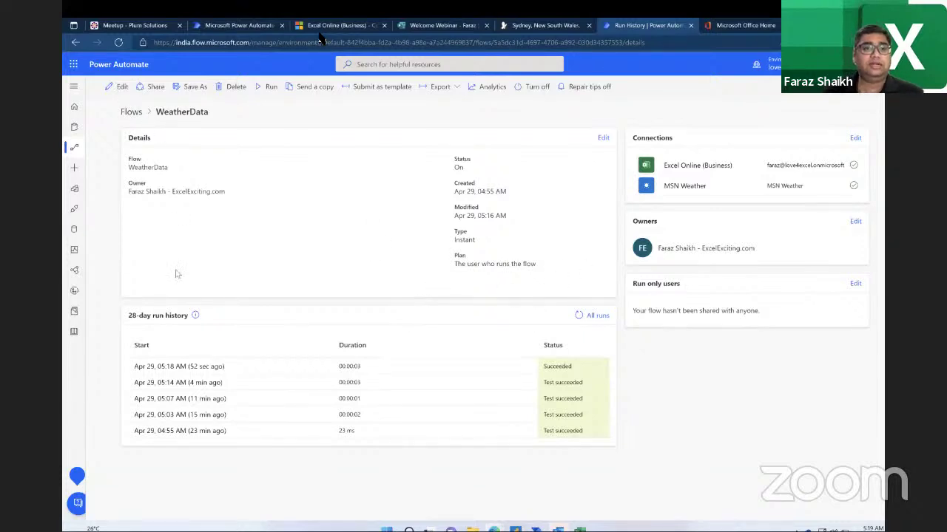
# Step: Go back to the list of cloud flows, reopen WeatherData and open it for editing
pyautogui.click(131, 111)
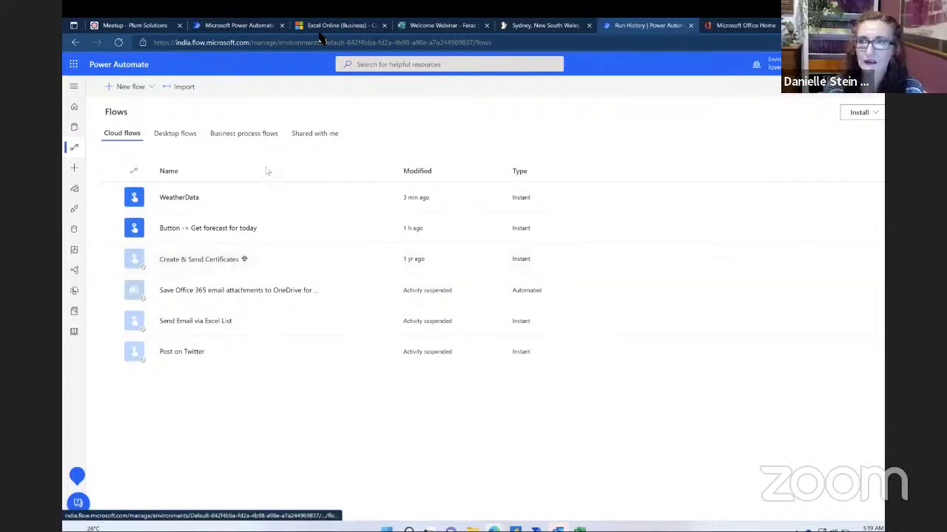
pyautogui.click(167, 198)
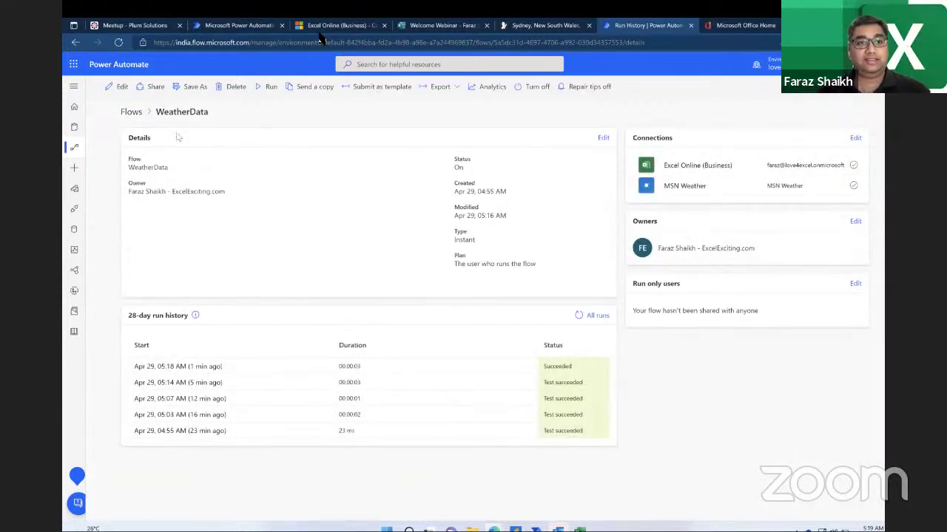
pyautogui.click(116, 86)
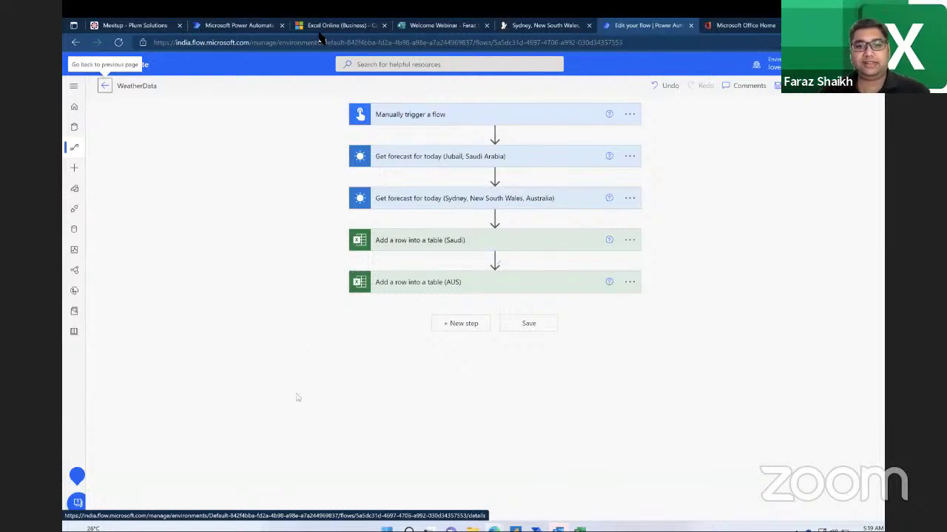
# Step: Start a new step after the AUS row action and search the connectors for outlook, followed by gmail
pyautogui.click(472, 330)
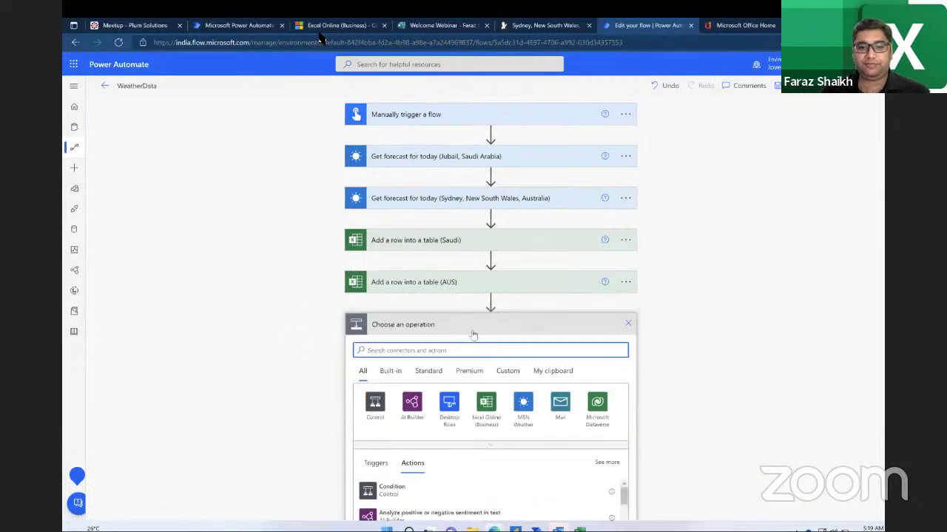
pyautogui.write('autlo')
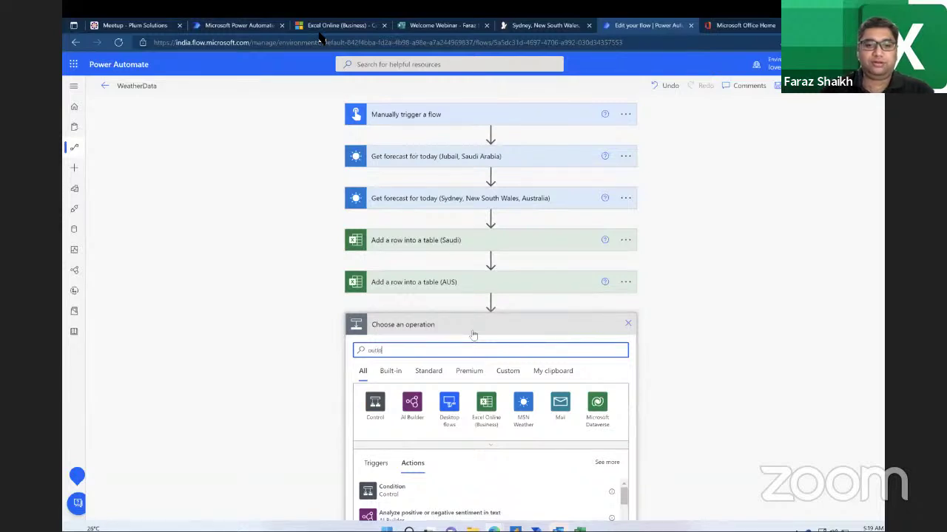
pyautogui.write('ok')
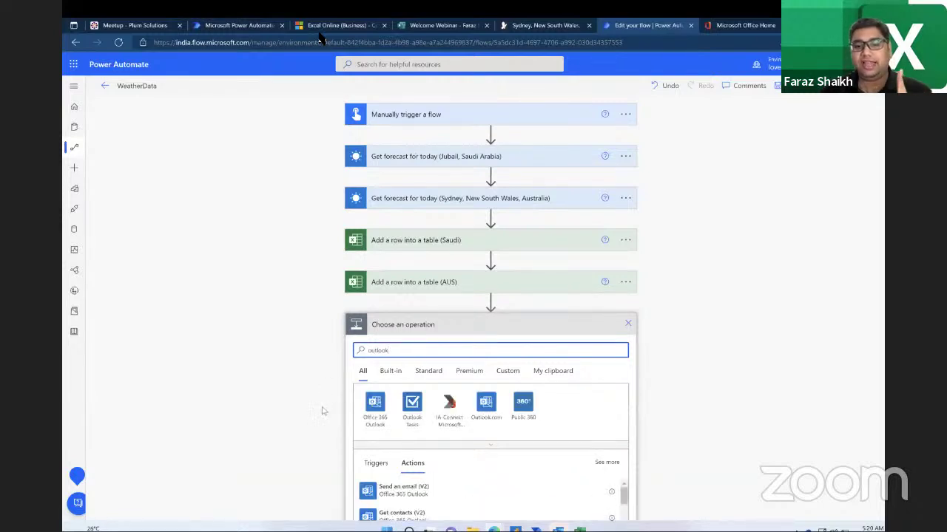
pyautogui.scroll(-2, 321, 411)
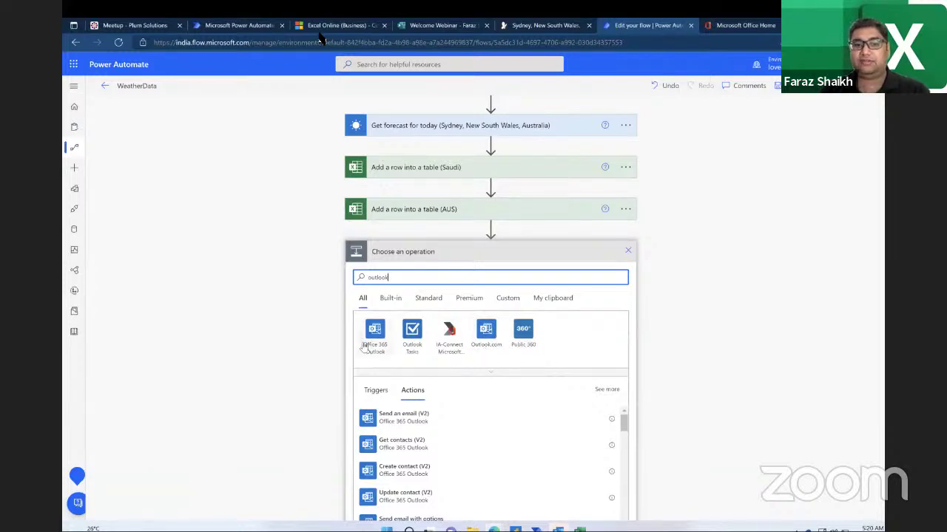
pyautogui.press('BackSpace')
pyautogui.press('BackSpace')
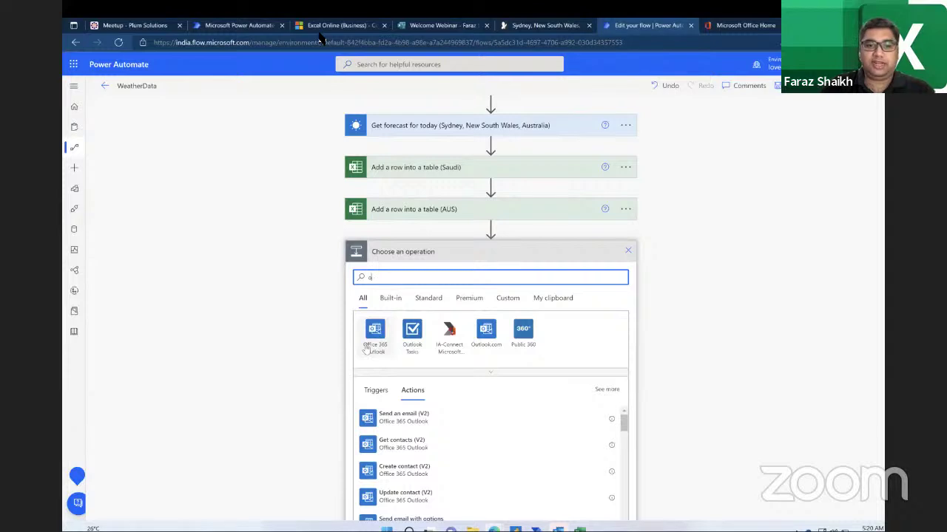
pyautogui.press('BackSpace')
pyautogui.press('BackSpace')
pyautogui.write('ga')
pyautogui.press('BackSpace')
pyautogui.write('mail')
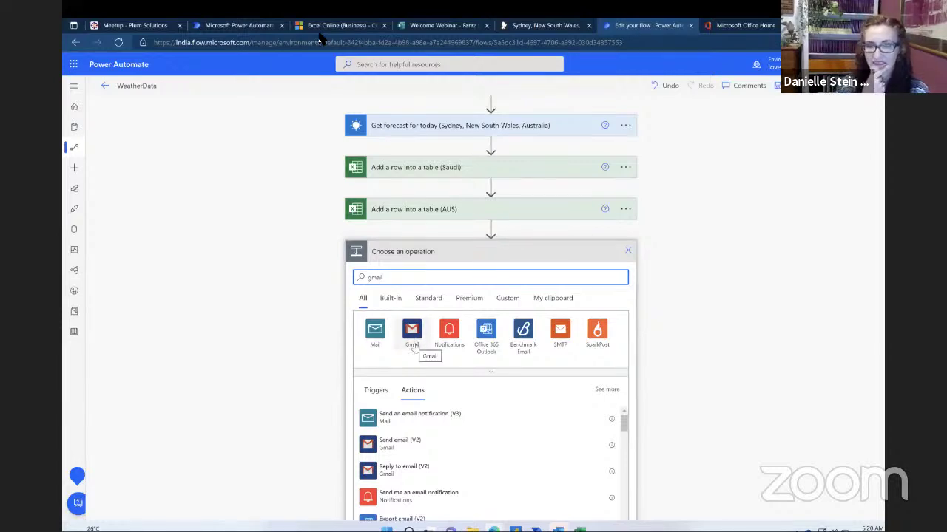
# Step: Choose the Gmail Send email (V2) action and start the Google sign-in for its connection
pyautogui.click(412, 346)
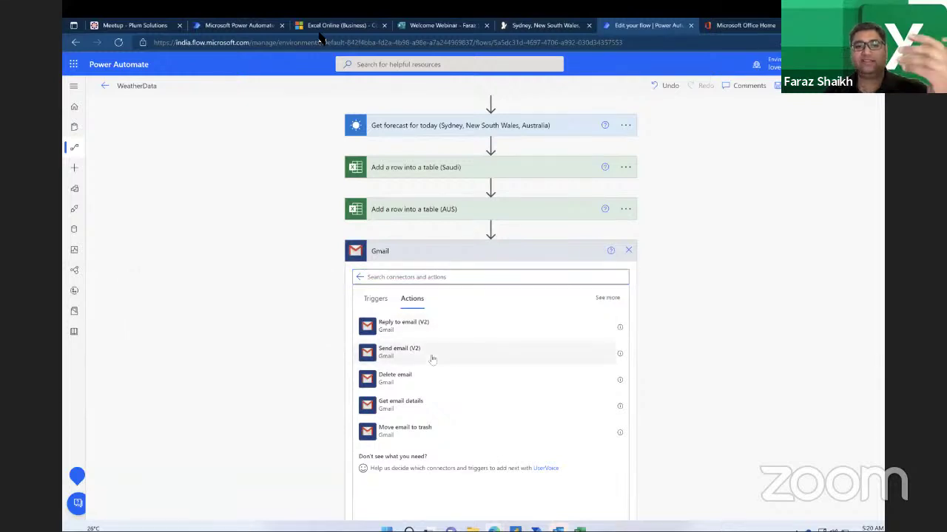
pyautogui.click(434, 358)
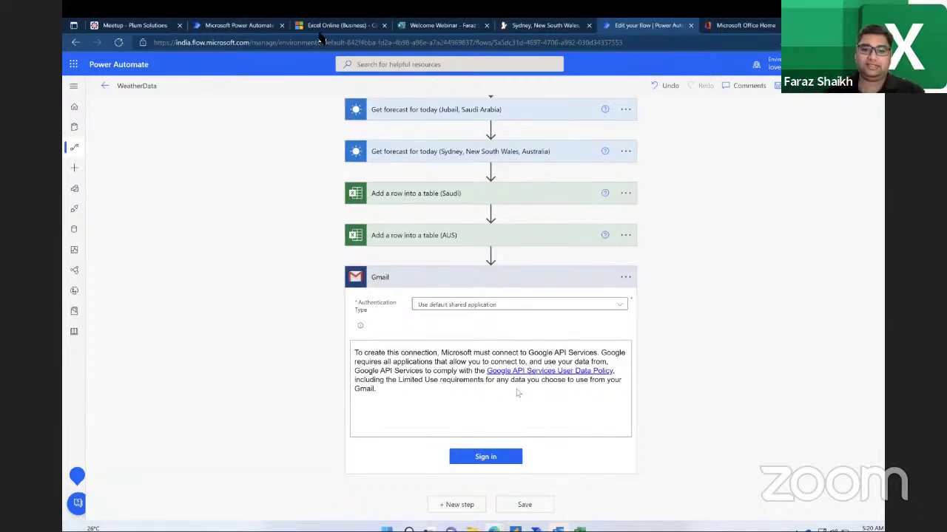
pyautogui.click(485, 456)
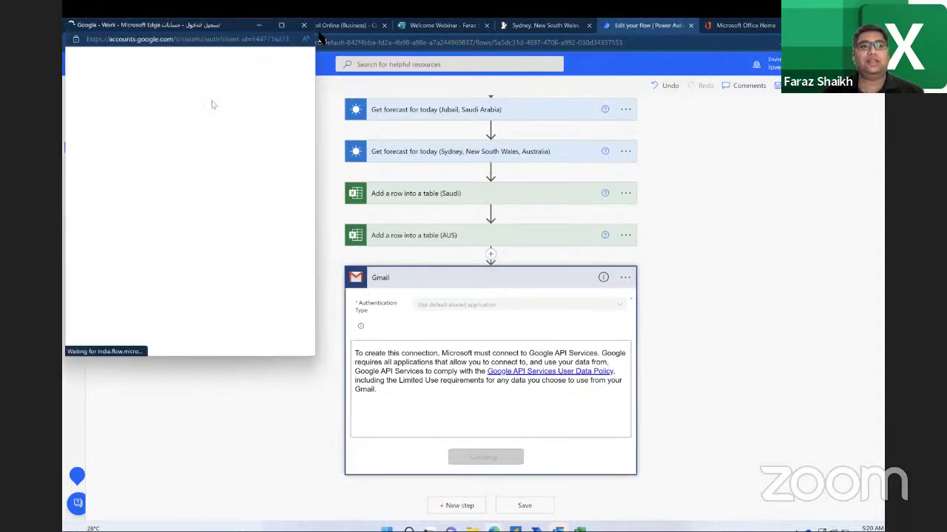
pyautogui.click(172, 170)
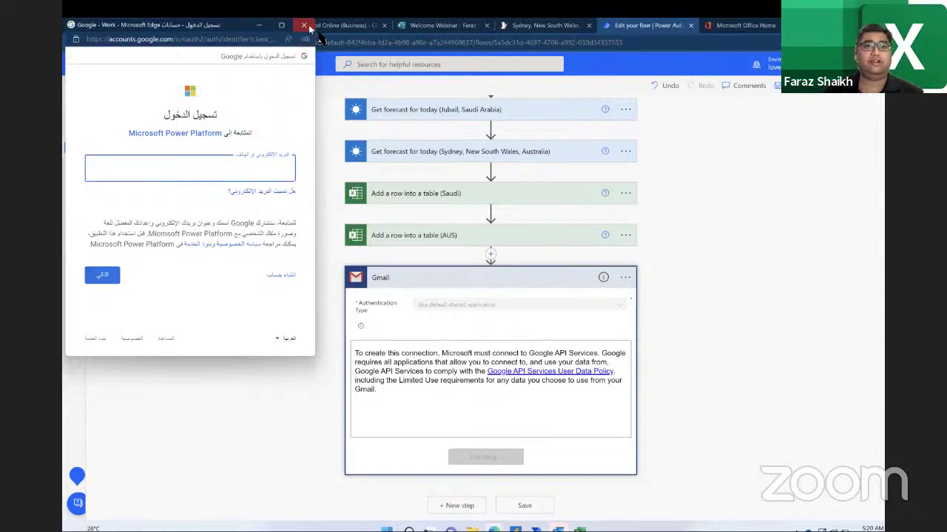
# Step: Close the Google sign-in window and delete the Gmail step from the flow
pyautogui.click(309, 25)
pyautogui.click(625, 277)
pyautogui.click(667, 418)
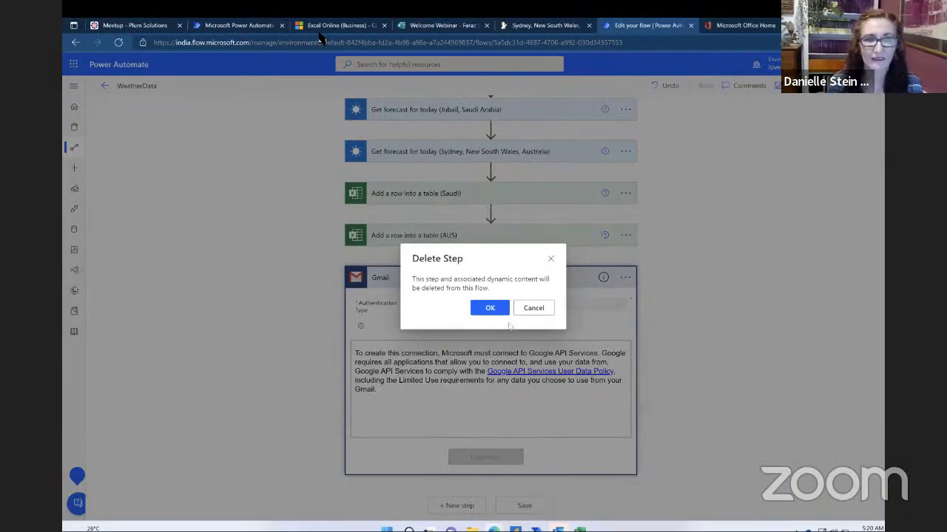
pyautogui.click(489, 308)
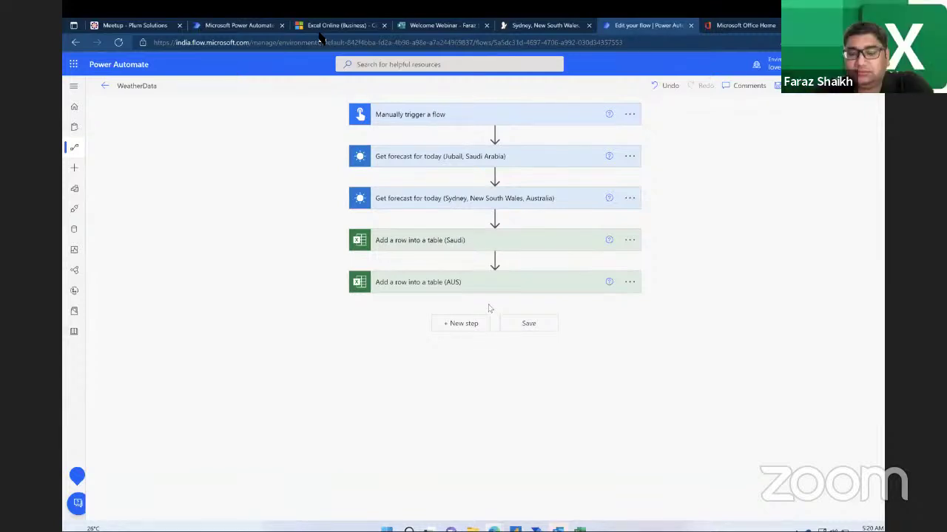
# Step: View the MSN Weather forecast page for Sydney and return to the WeatherData flow editor
pyautogui.click(554, 26)
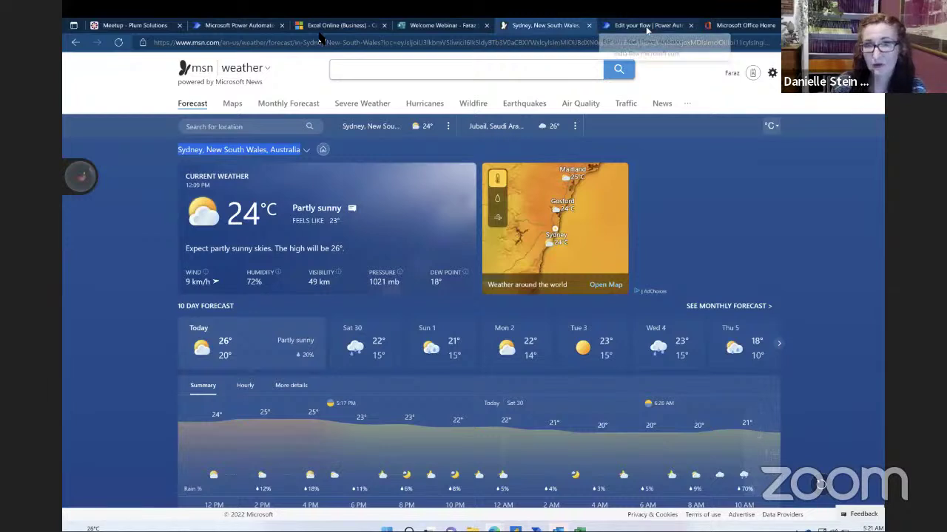
pyautogui.click(645, 26)
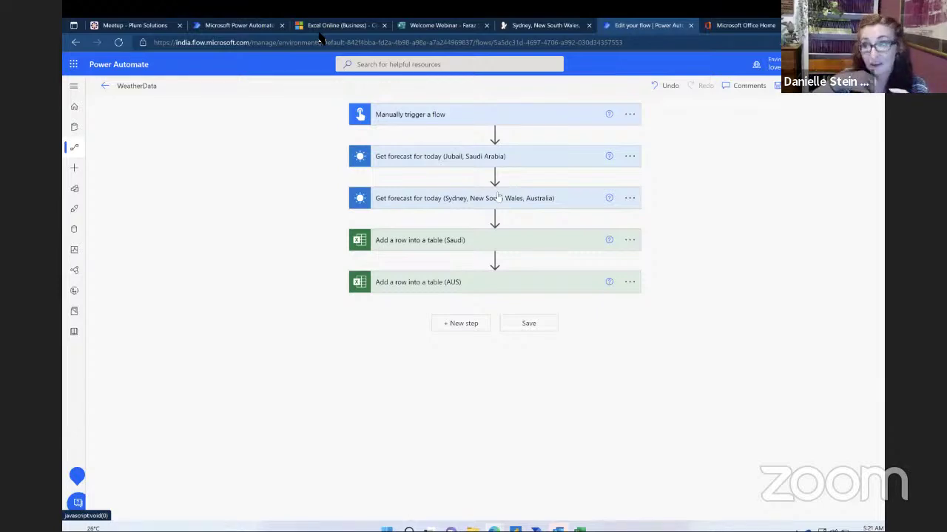
# Step: Open a new browser tab and load excelexciting.com/meetup
pyautogui.hotkey('ctrl', 't')
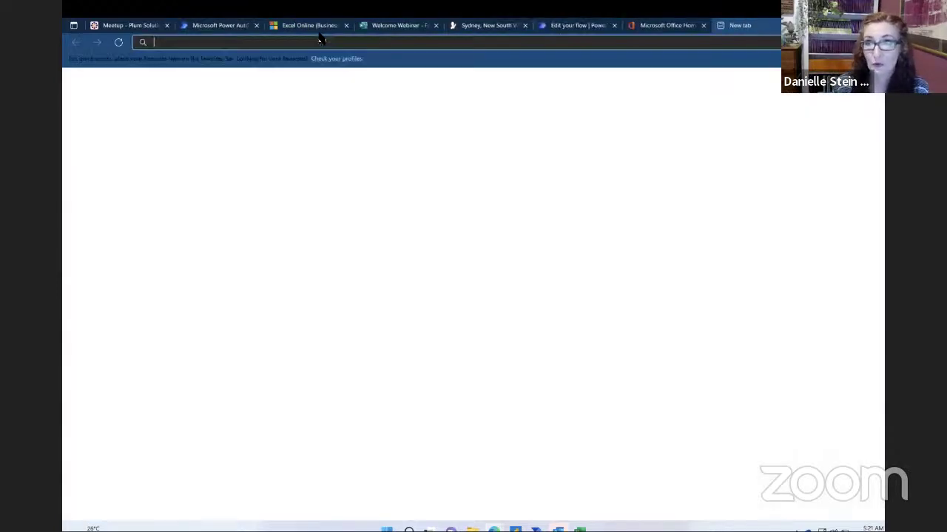
pyautogui.write('n')
pyautogui.press('BackSpace')
pyautogui.write('mi')
pyautogui.press('BackSpace')
pyautogui.press('BackSpace')
pyautogui.write('excel')
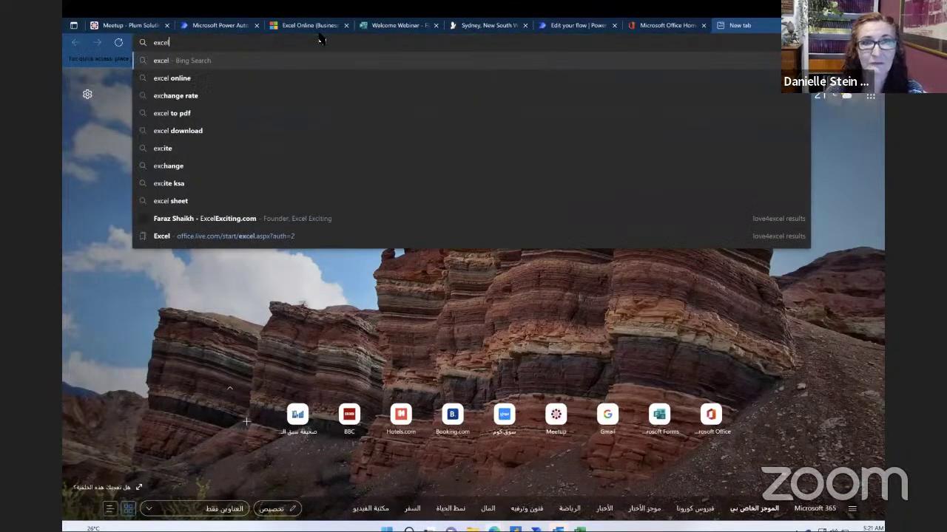
pyautogui.write('exciting.com')
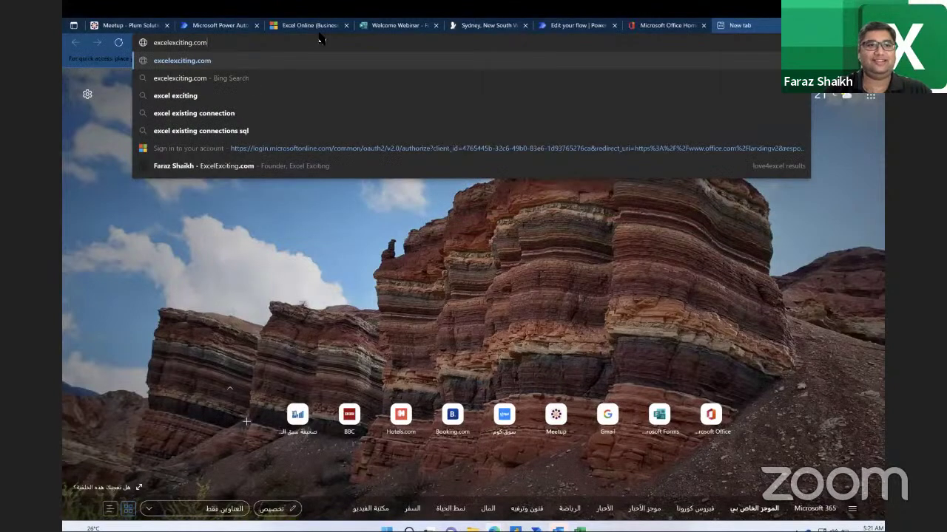
pyautogui.press('Return')
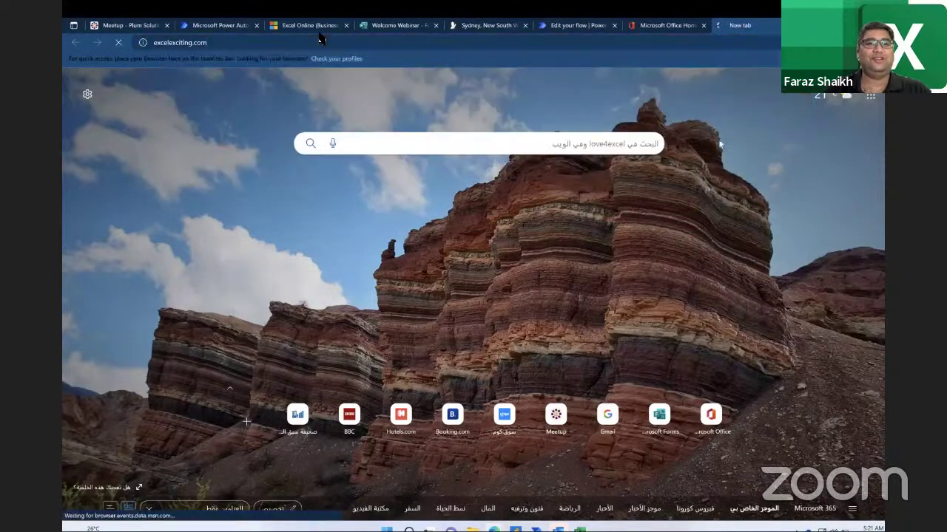
pyautogui.click(242, 43)
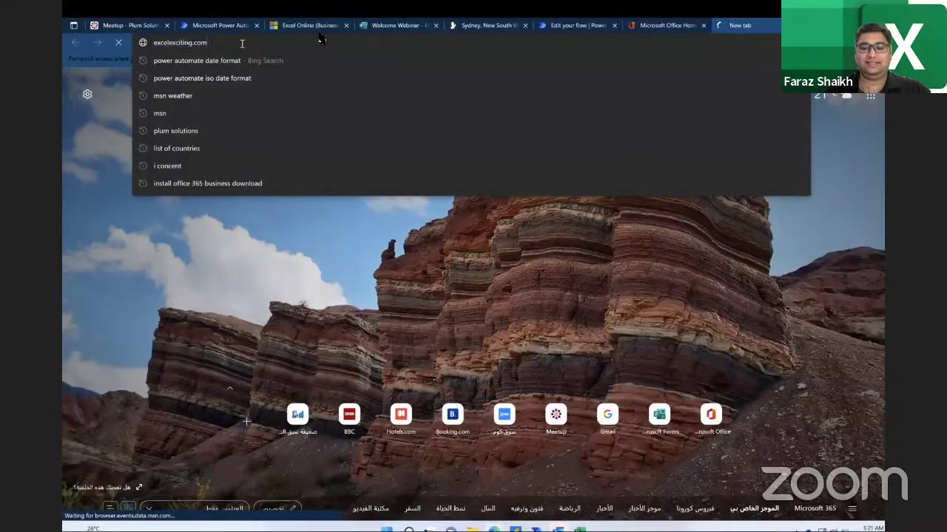
pyautogui.write('meetup')
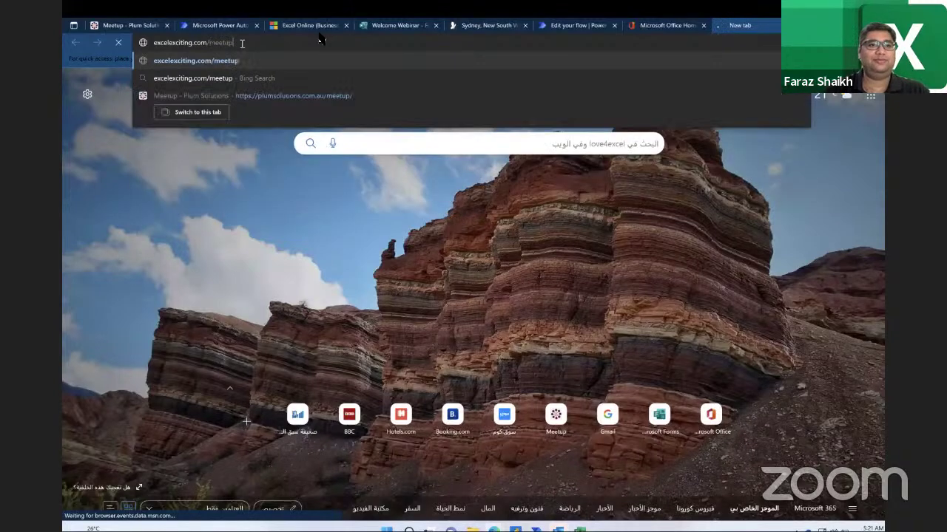
pyautogui.press('Return')
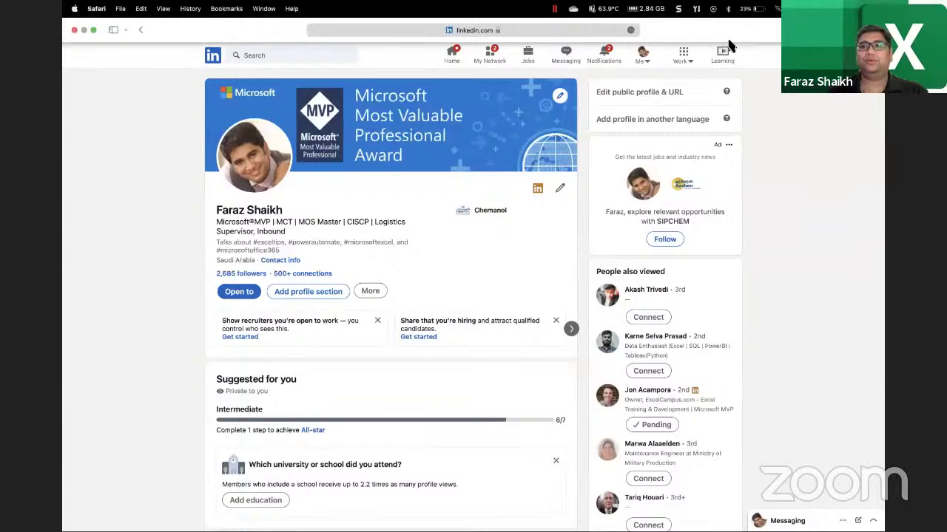
# Step: Switch to Safari, open a private browsing window and load outlook.live.com
pyautogui.press('super+shift+n')
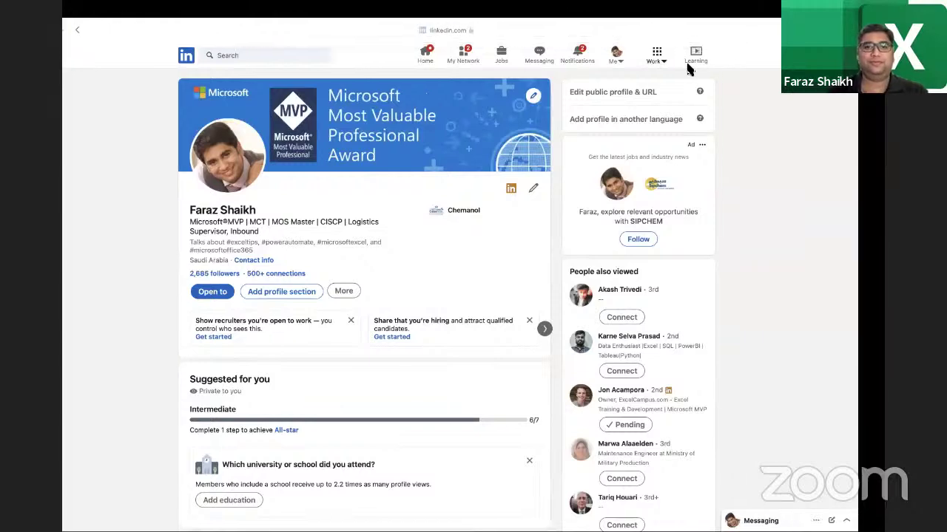
pyautogui.write('outlook.liv')
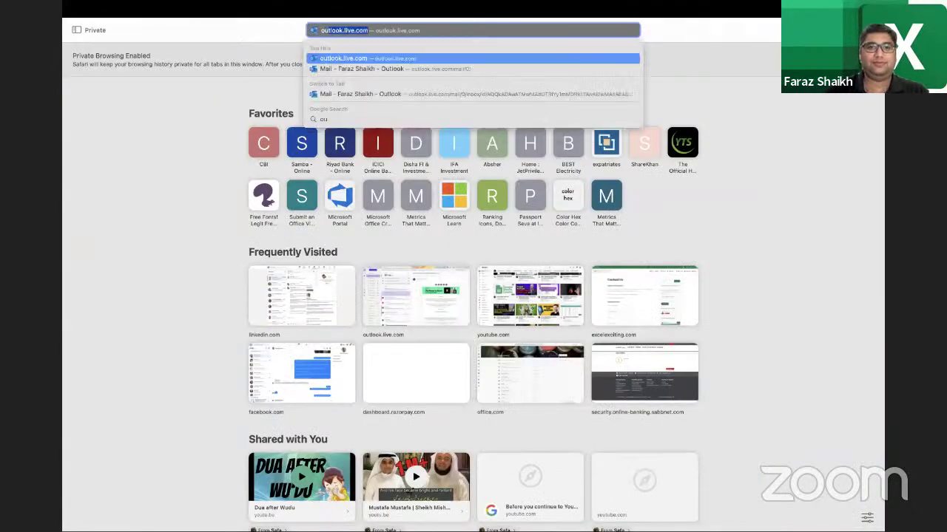
pyautogui.press('Return')
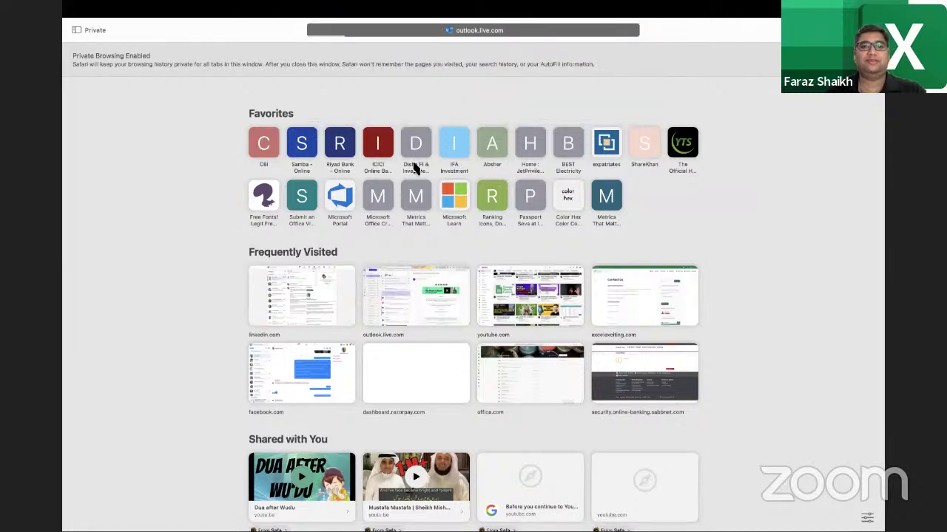
# Step: Switch to the excelexciting.com meetup page, review its meetup group links and the Plum Solutions meetup page, and close the Plum Solutions page
pyautogui.hotkey('ctrl', 'Left')
pyautogui.hotkey('ctrl', 'Left')
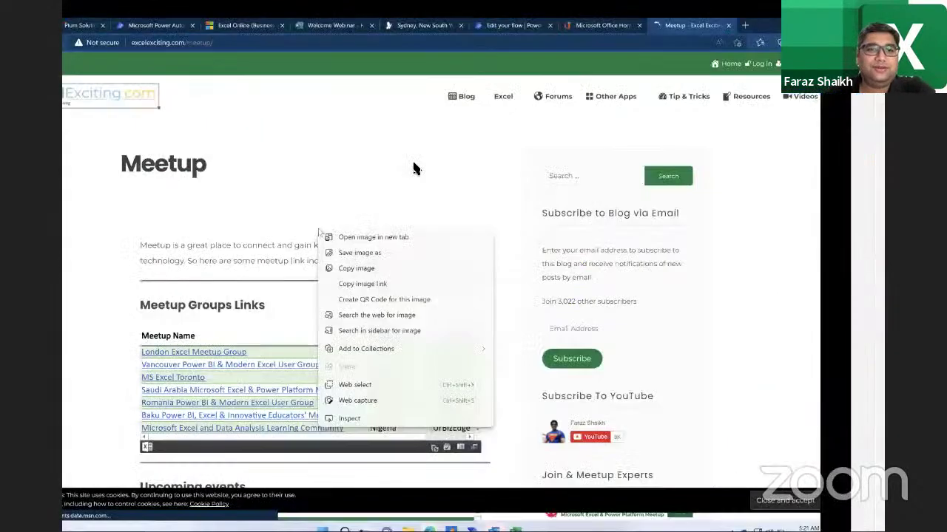
pyautogui.click(354, 222)
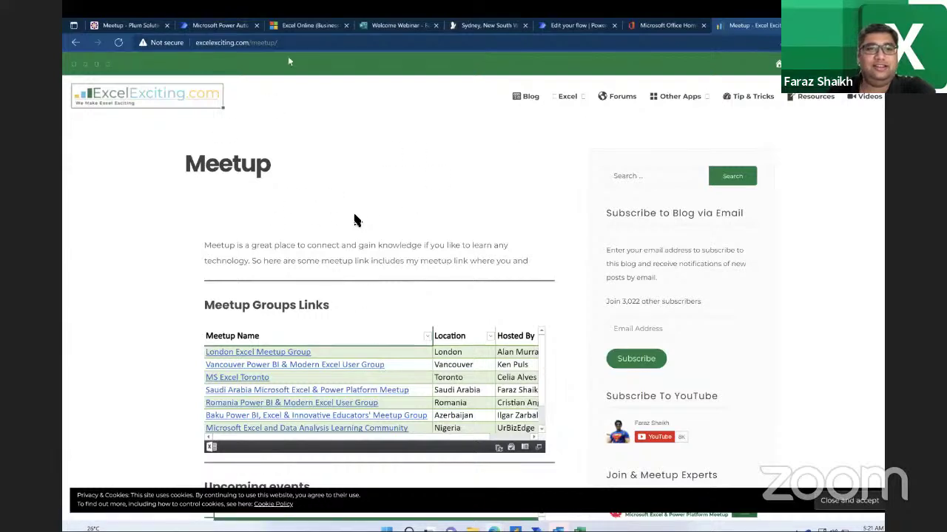
pyautogui.scroll(-3, 354, 220)
pyautogui.scroll(-5, 354, 220)
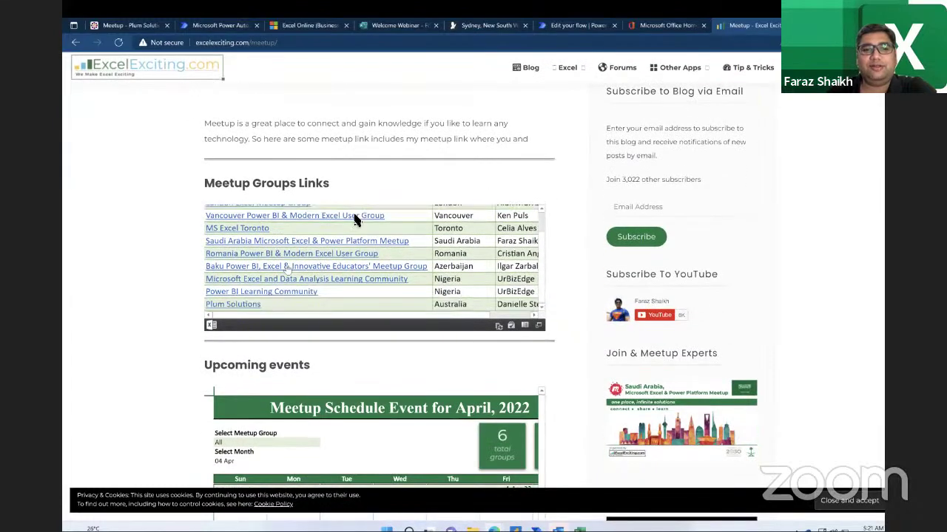
pyautogui.scroll(3, 354, 220)
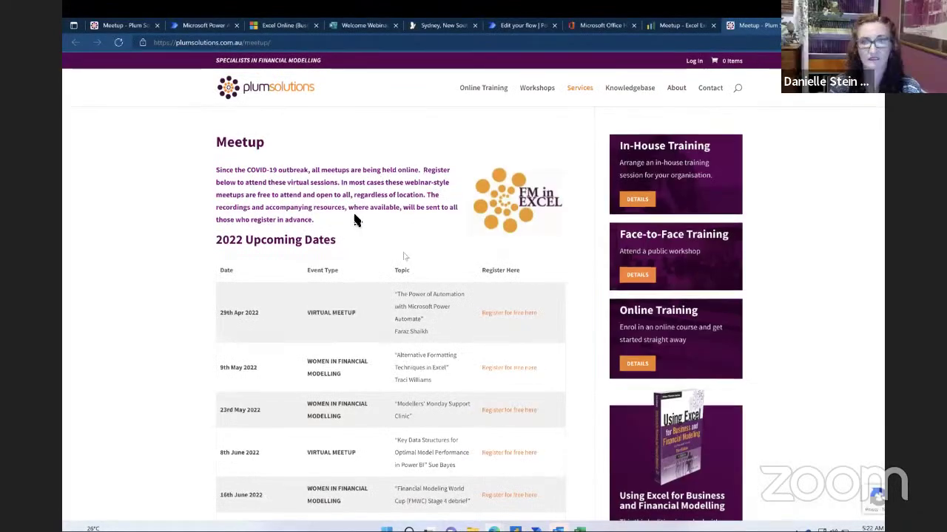
pyautogui.scroll(-2, 355, 220)
pyautogui.hotkey('ctrl', 'w')
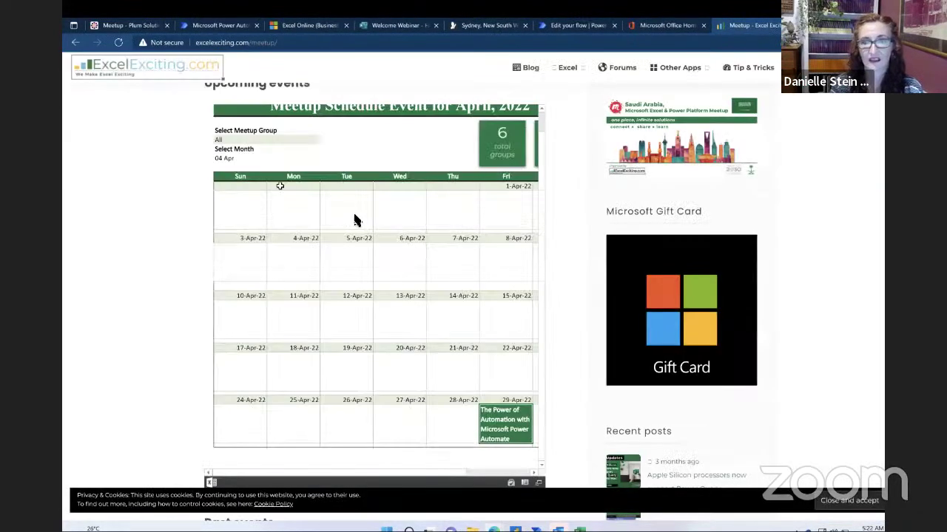
# Step: View the meetup group choices in the upcoming events schedule and set its month to 5-May
pyautogui.click(251, 141)
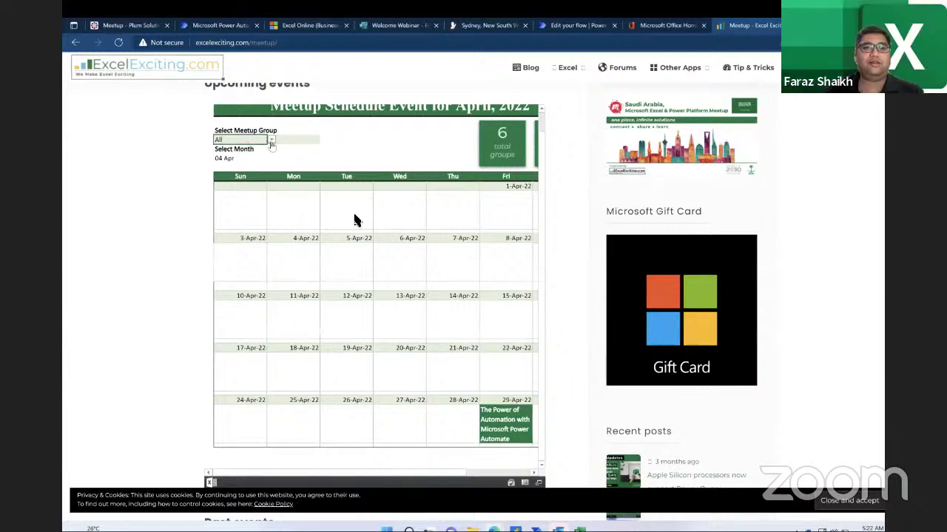
pyautogui.click(271, 141)
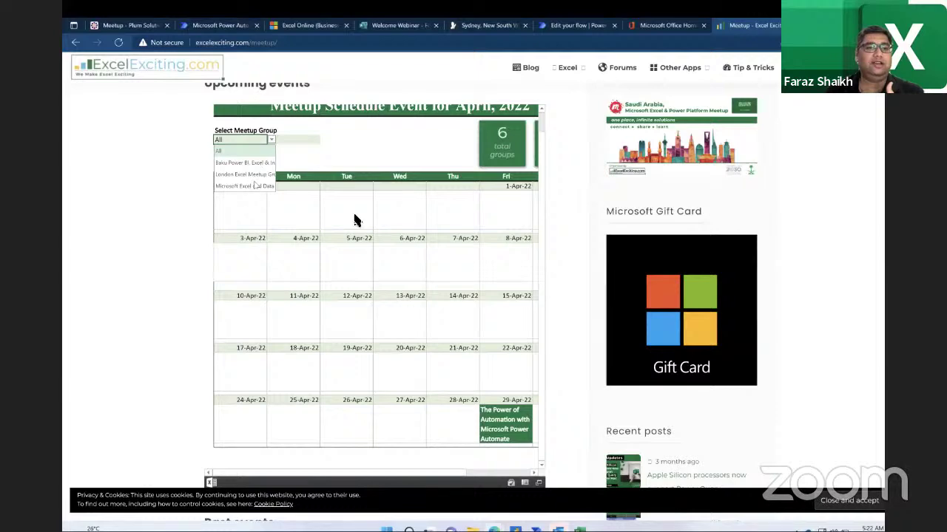
pyautogui.scroll(-1, 354, 220)
pyautogui.scroll(1, 354, 220)
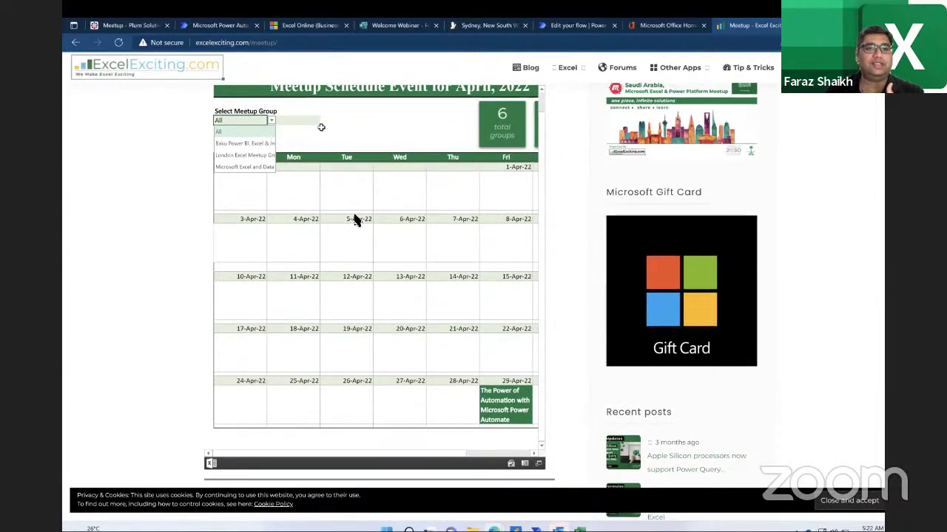
pyautogui.click(290, 134)
pyautogui.click(267, 139)
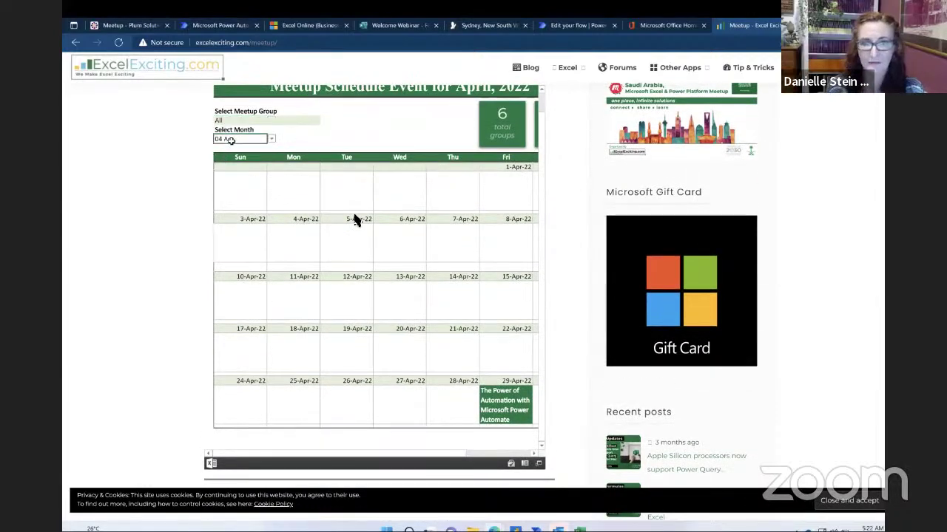
pyautogui.click(271, 139)
pyautogui.click(242, 163)
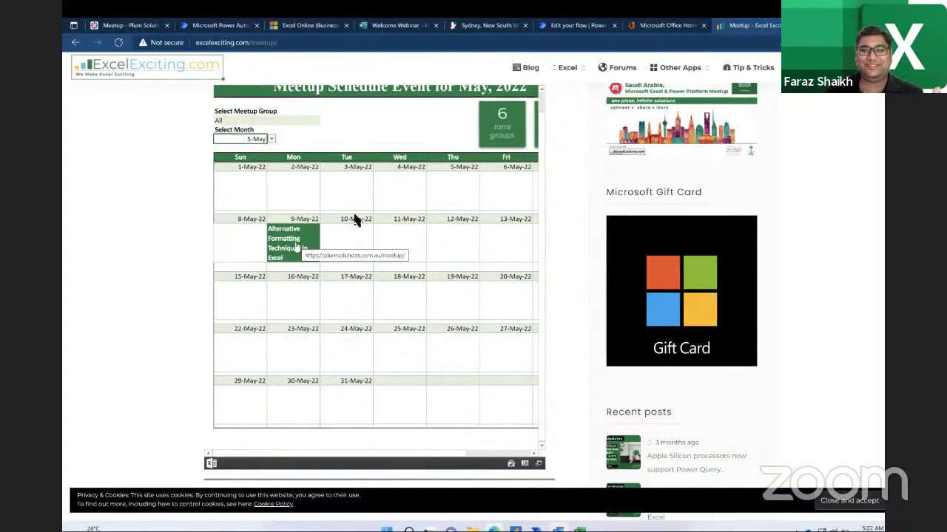
# Step: Examine the Meetup Past Events List, including event titles, speakers, dates and recording links
pyautogui.scroll(-3, 294, 248)
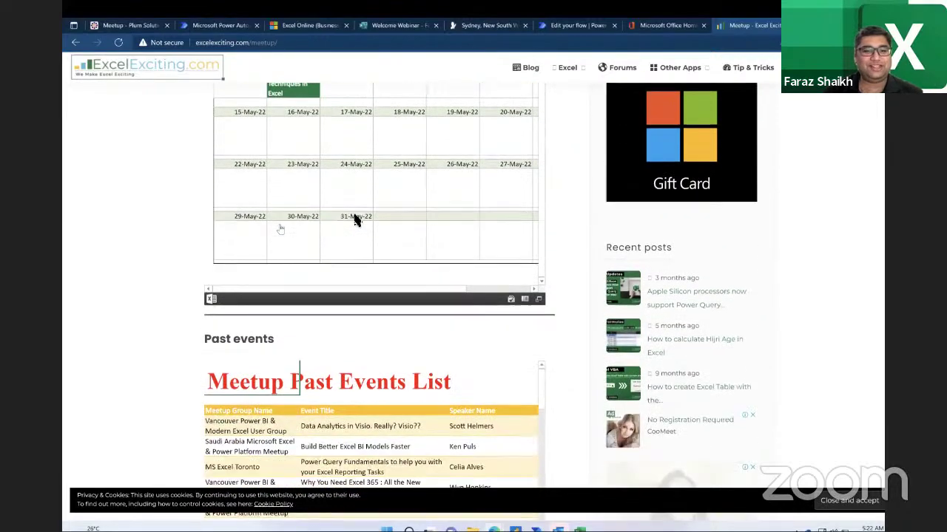
pyautogui.scroll(-2, 354, 219)
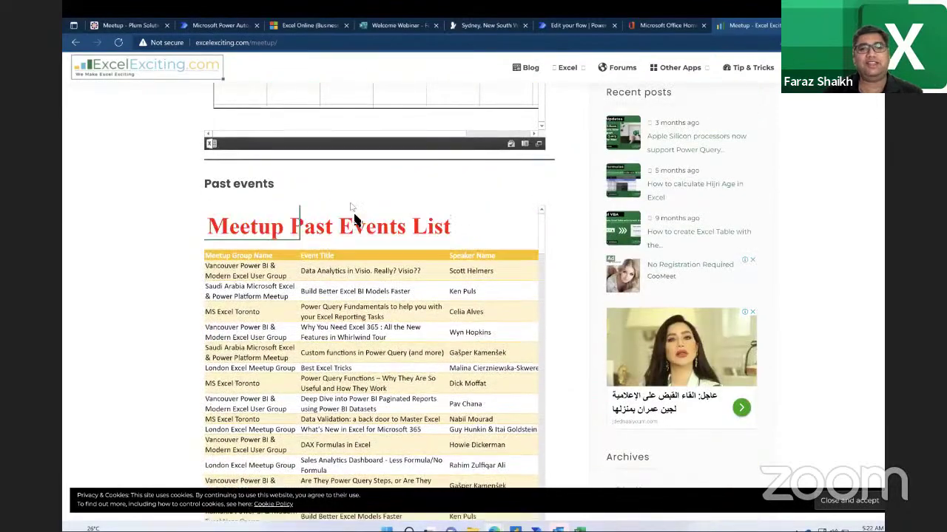
pyautogui.scroll(1, 355, 219)
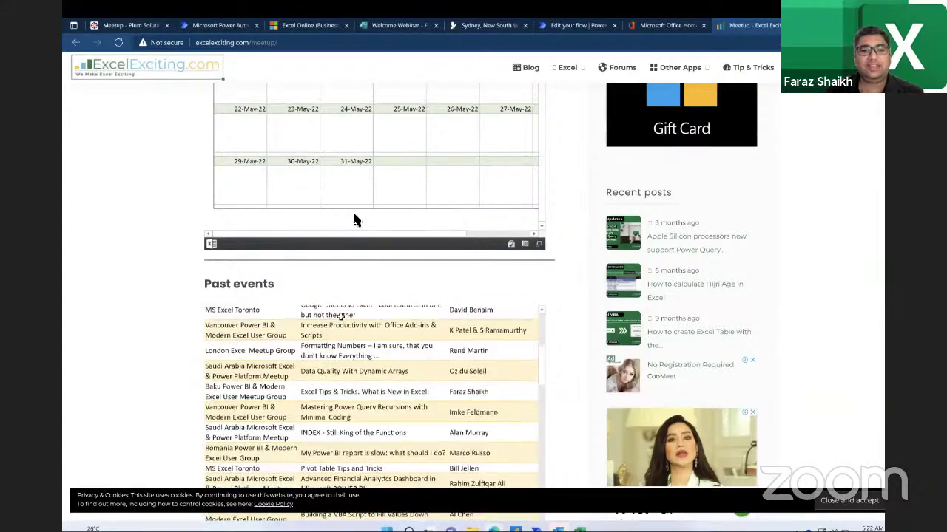
pyautogui.scroll(-5, 354, 220)
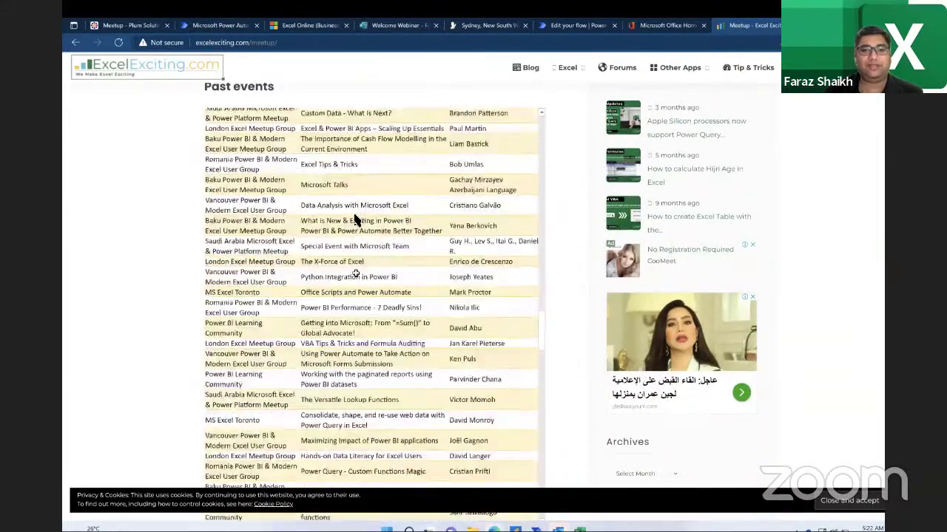
pyautogui.hscroll(5, 354, 220)
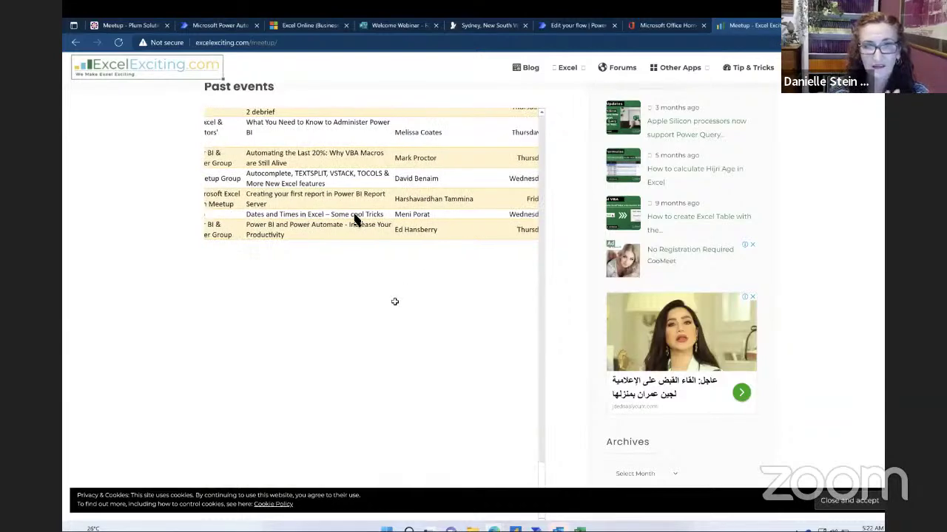
pyautogui.hscroll(-5, 354, 220)
pyautogui.scroll(3, 354, 219)
pyautogui.scroll(10, 354, 219)
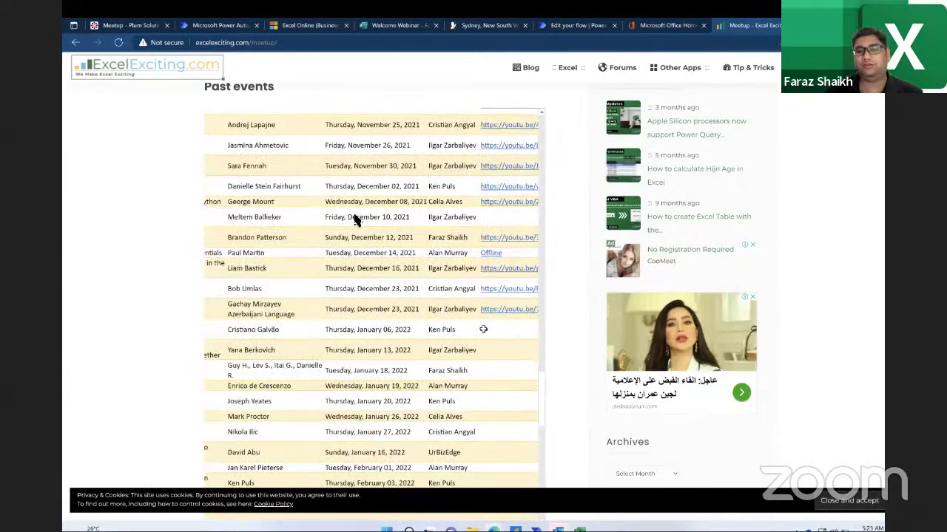
pyautogui.scroll(-15, 355, 219)
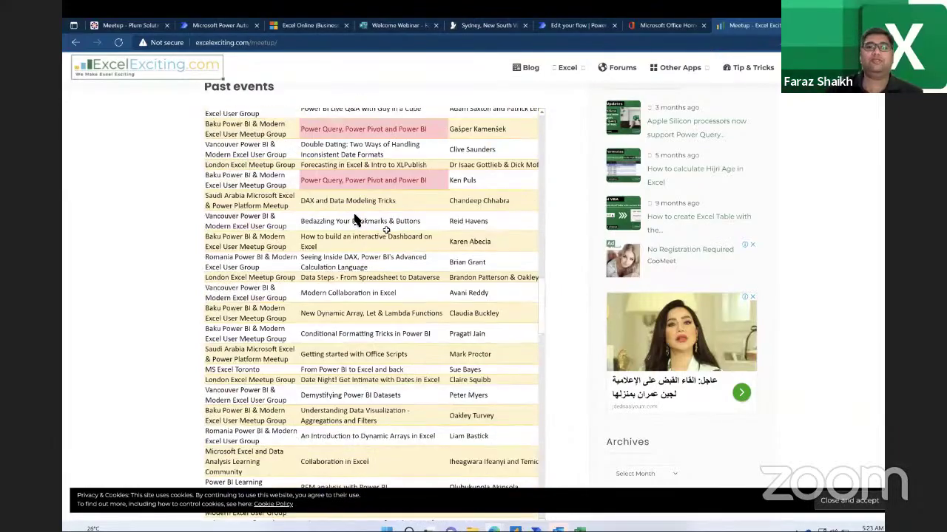
pyautogui.scroll(-5, 354, 219)
# Step: Switch to the Outlook page in Safari and open its account sign-in
pyautogui.hotkey('ctrl', 'Right')
pyautogui.hotkey('ctrl', 'Right')
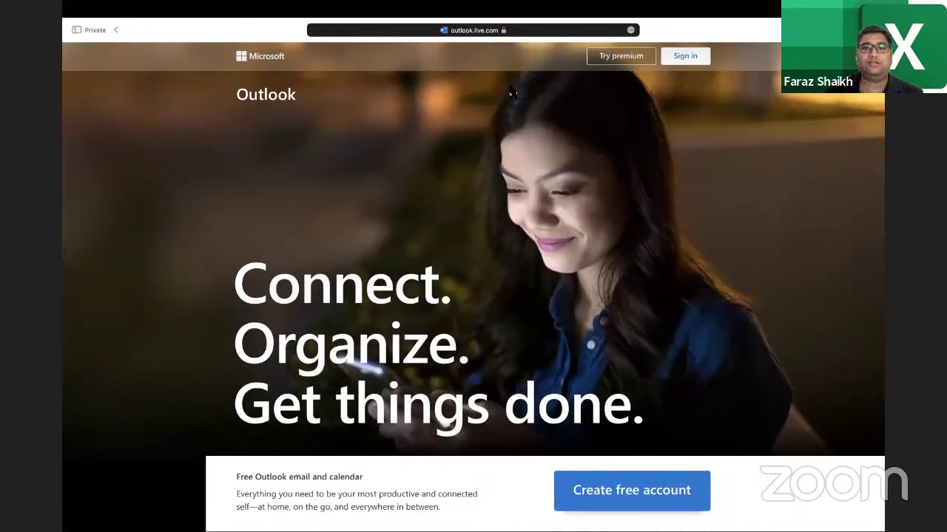
pyautogui.click(693, 62)
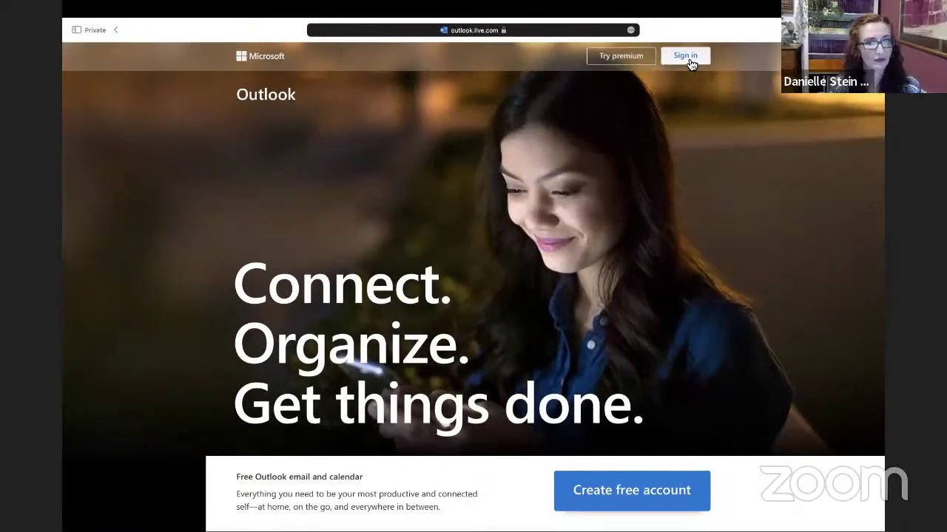
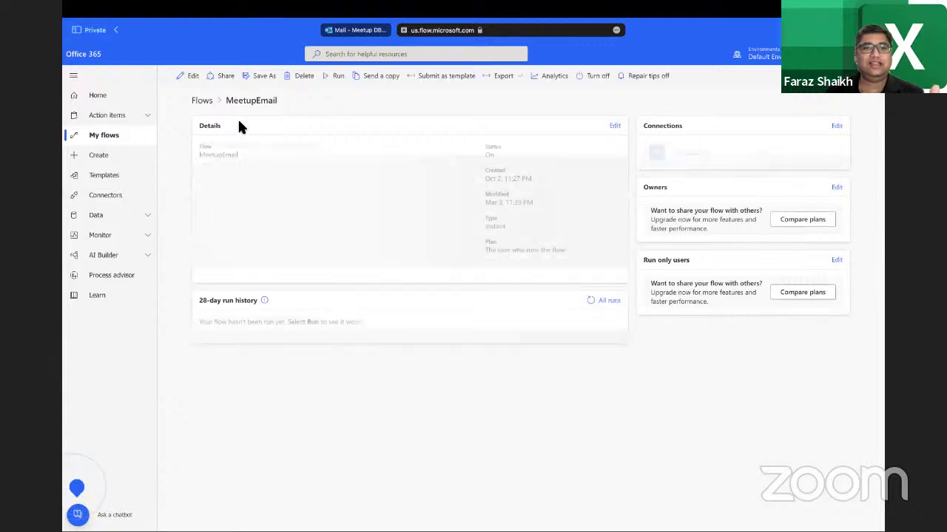
# Step: Inspect the steps of the MeetupEmail flow in the editor and return to the list of cloud flows
pyautogui.click(191, 76)
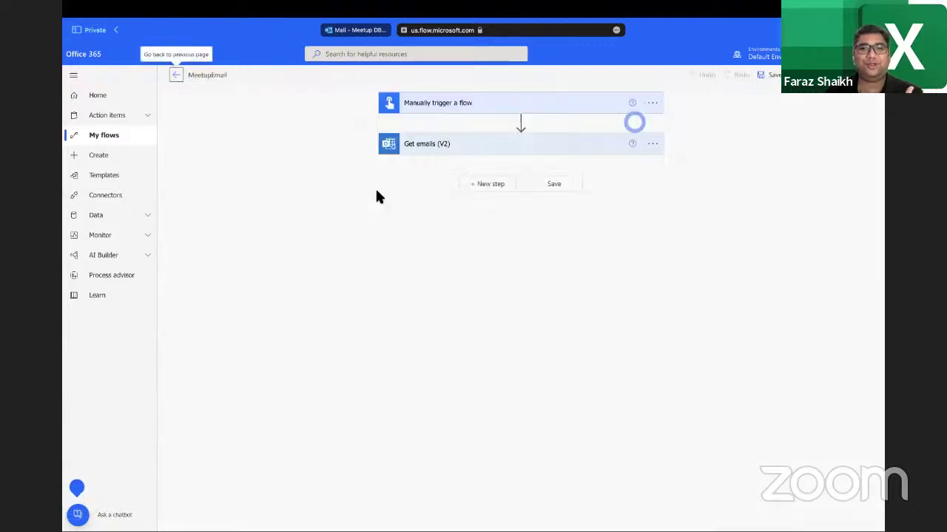
pyautogui.click(176, 76)
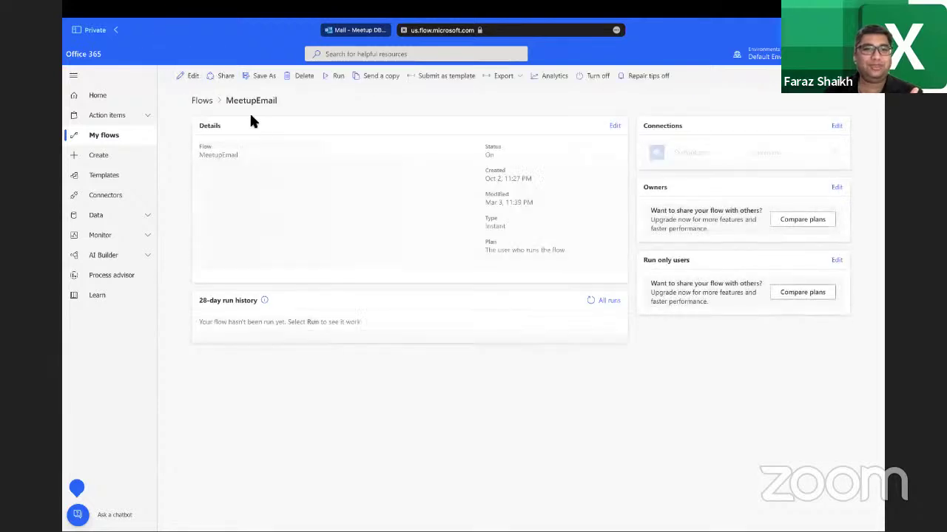
pyautogui.click(201, 99)
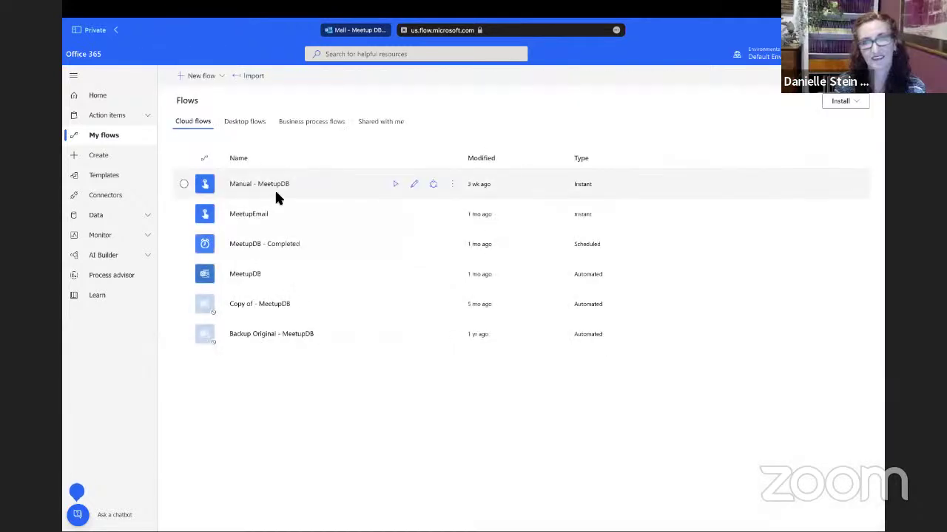
# Step: Review the run histories of the MeetupDB and MeetupDB - Completed flows
pyautogui.click(263, 274)
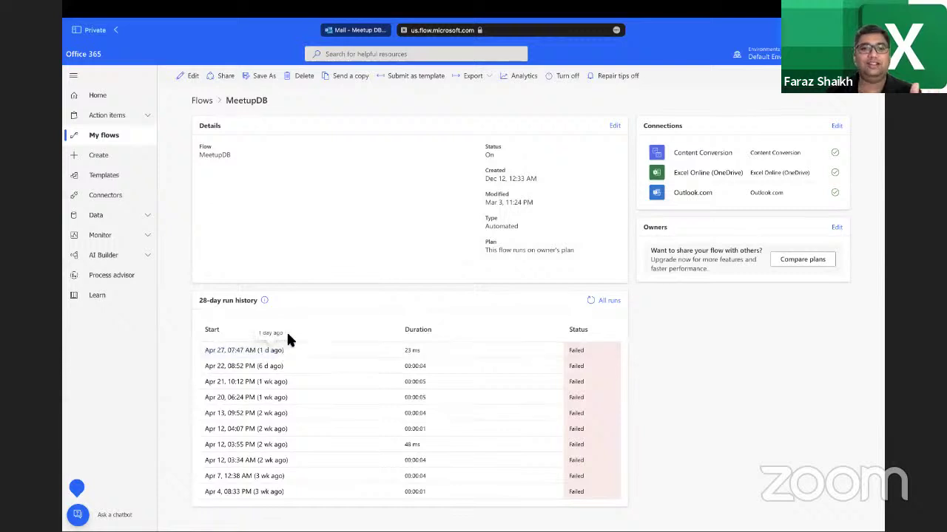
pyautogui.click(206, 105)
pyautogui.click(261, 245)
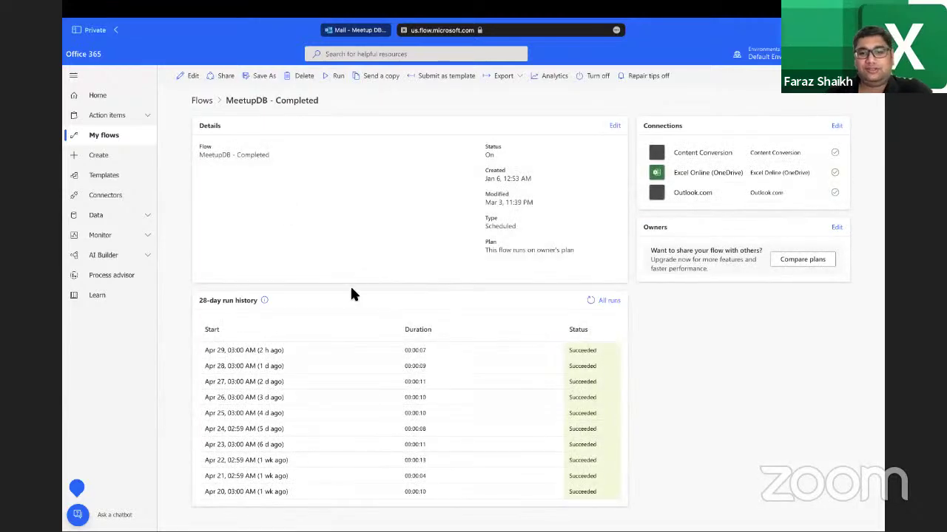
# Step: Open the Apr 29 run of MeetupDB - Completed and expand the scope moving past events, its table row listing and the Apply to each loop
pyautogui.click(267, 349)
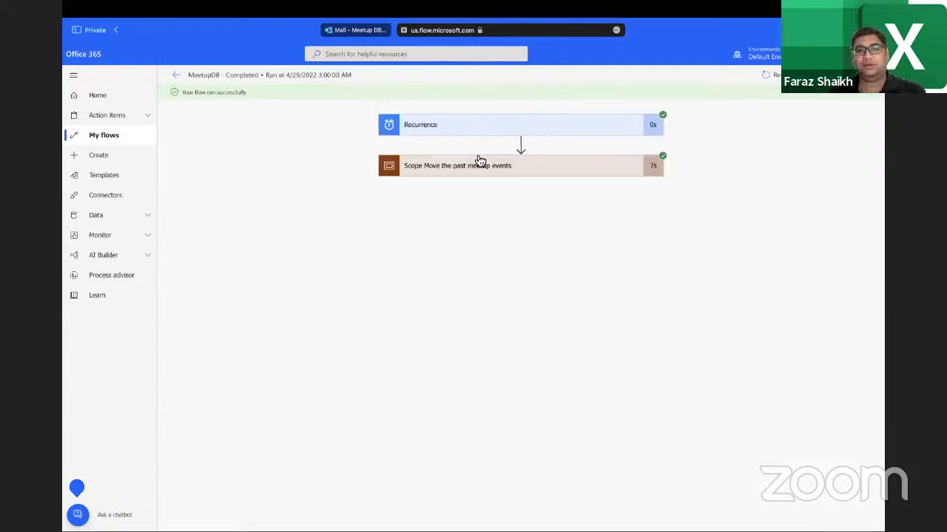
pyautogui.click(480, 165)
pyautogui.click(500, 197)
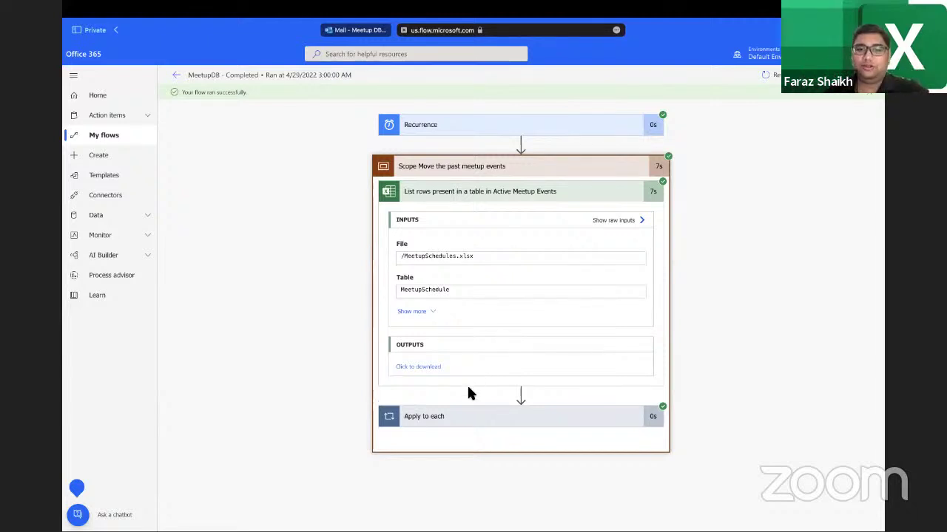
pyautogui.click(470, 416)
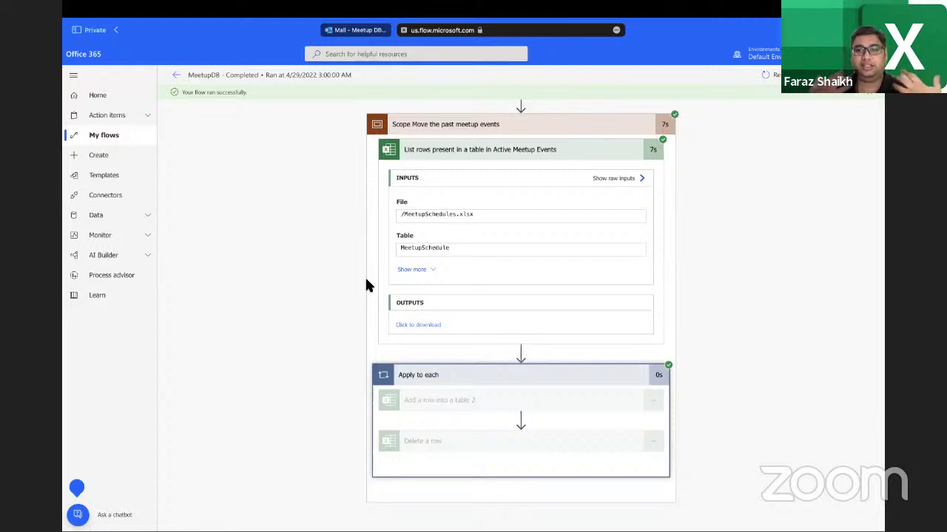
# Step: Return to the meetup page on the Windows desktop and place the Edge window on one half of the screen
pyautogui.press('F11')
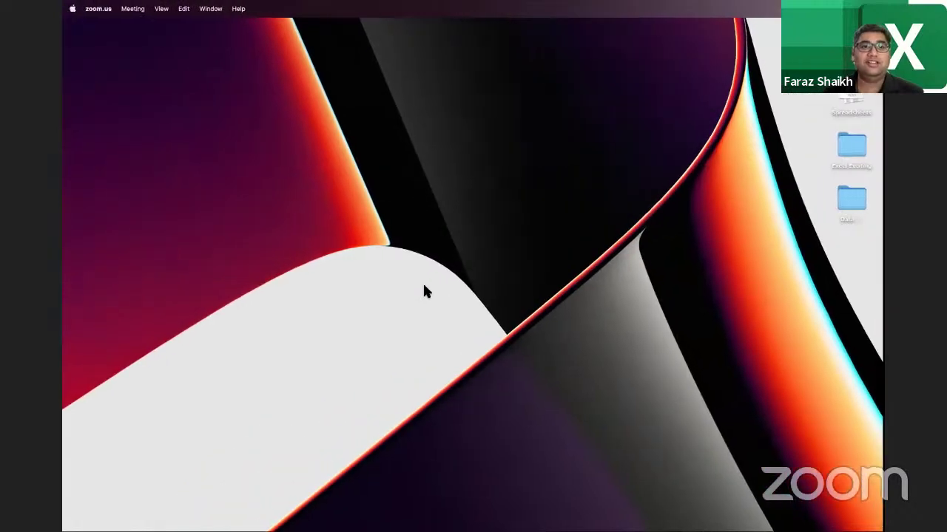
pyautogui.hotkey('ctrl', 'Left')
pyautogui.hotkey('ctrl', 'Left')
pyautogui.hotkey('ctrl', 'Left')
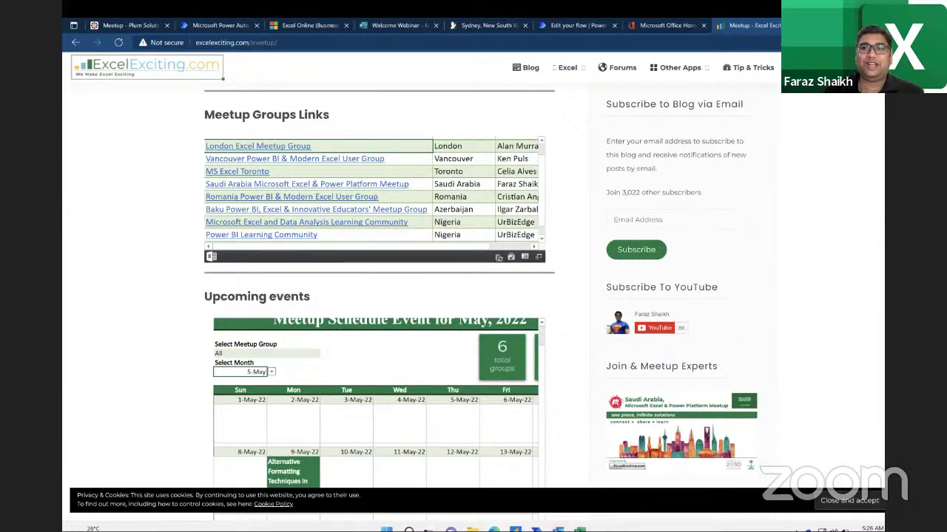
pyautogui.press('ctrl+super+Left')
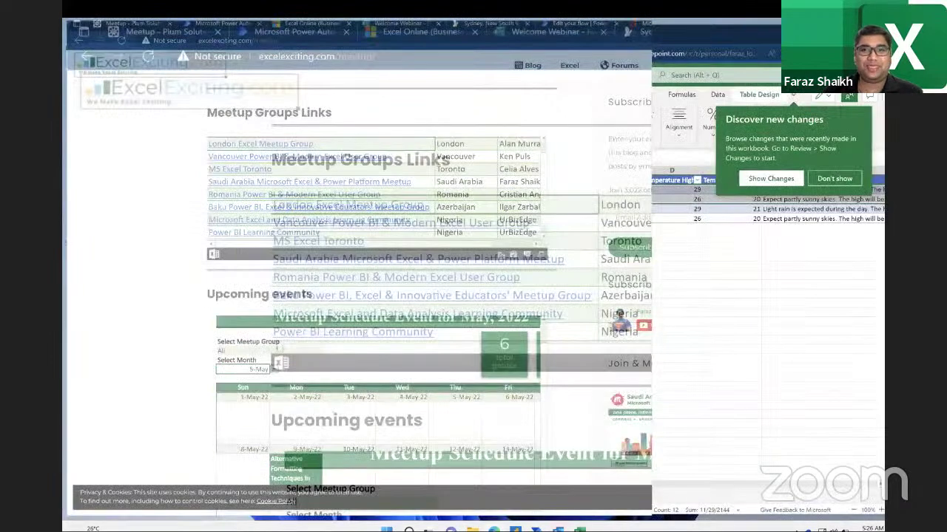
pyautogui.click(613, 36)
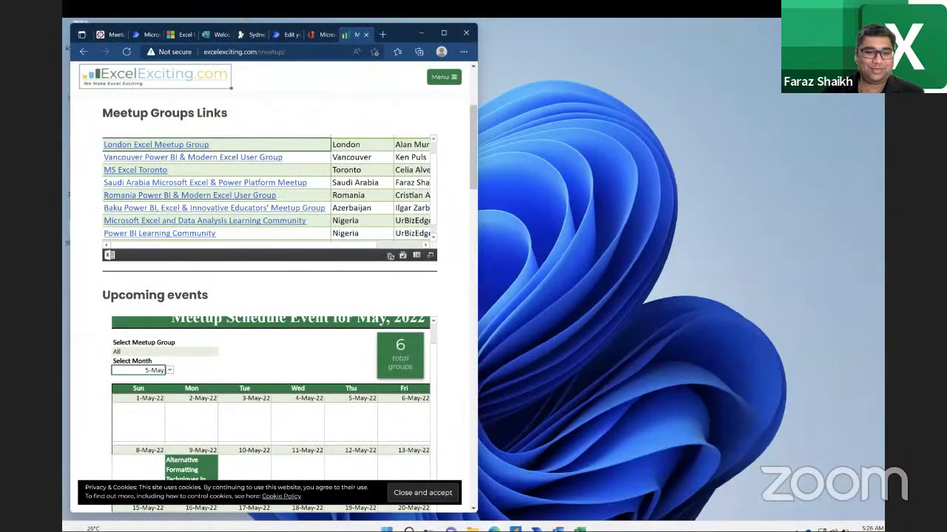
# Step: Search Windows for "power a" to open the Power Automate desktop app, and minimize Edge so its flow list has the desktop to itself
pyautogui.press('super')
pyautogui.press('super')
pyautogui.press('super')
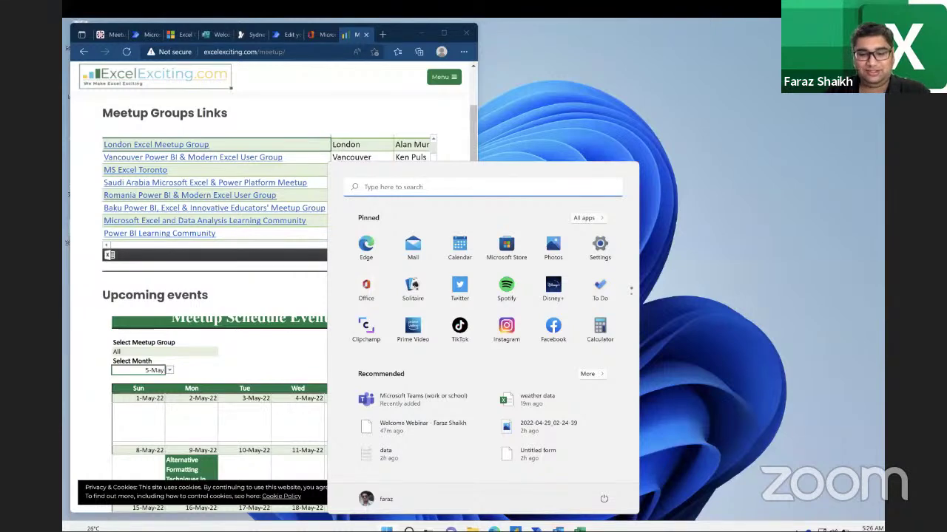
pyautogui.write('poer')
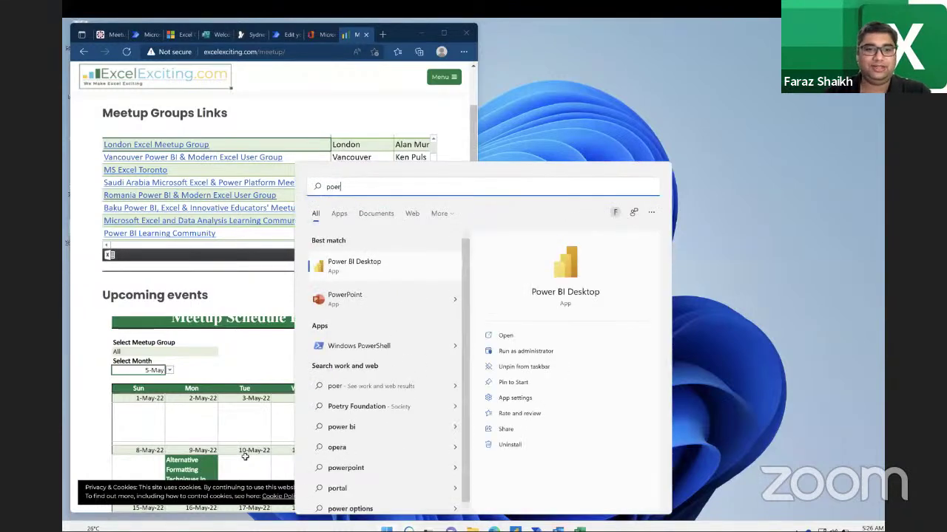
pyautogui.press('BackSpace')
pyautogui.press('BackSpace')
pyautogui.write('wer')
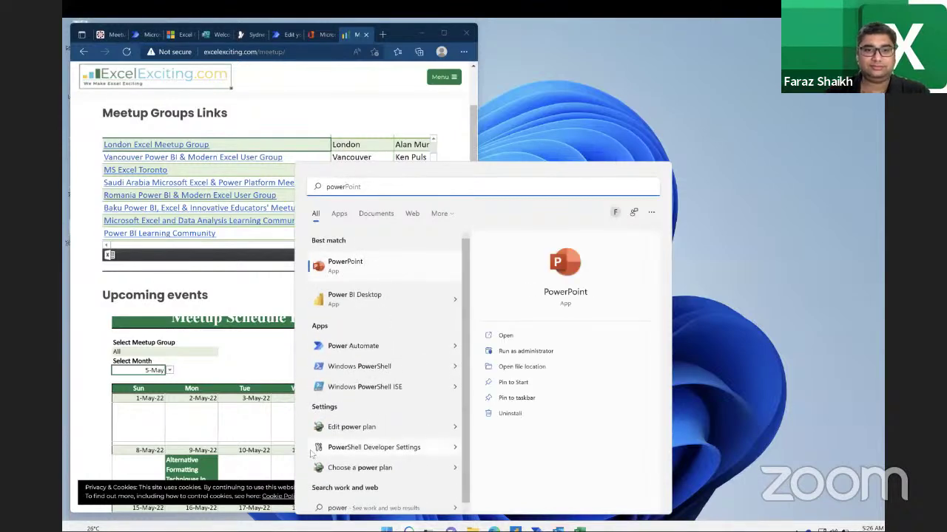
pyautogui.write(' a')
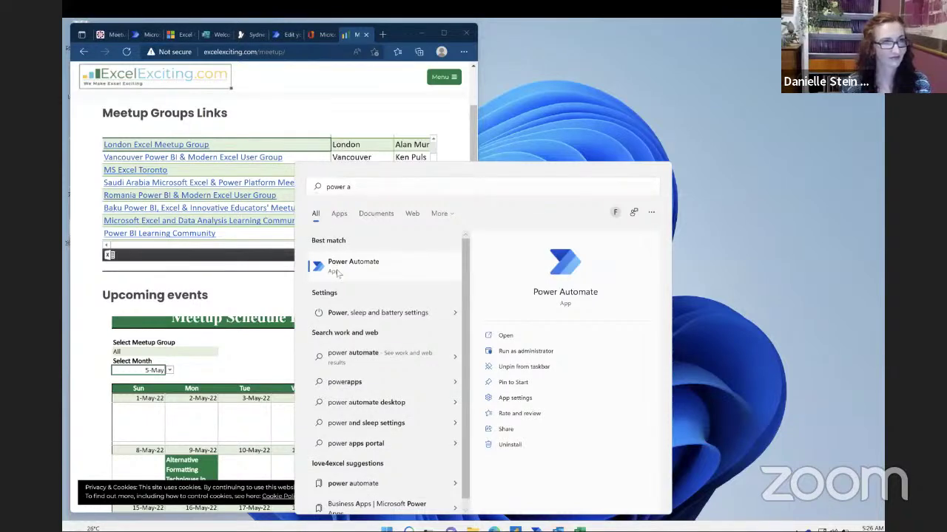
pyautogui.click(523, 95)
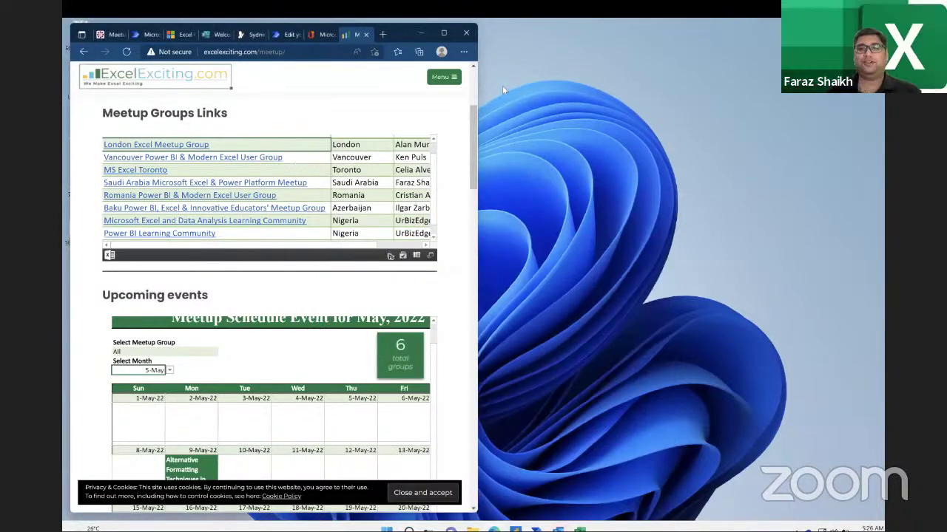
pyautogui.click(421, 35)
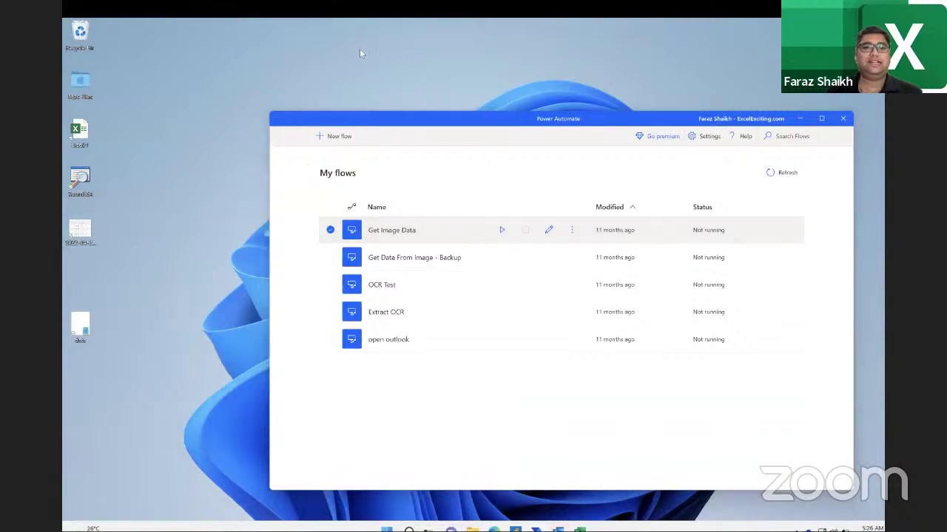
pyautogui.moveTo(464, 124); pyautogui.dragTo(380, 57)
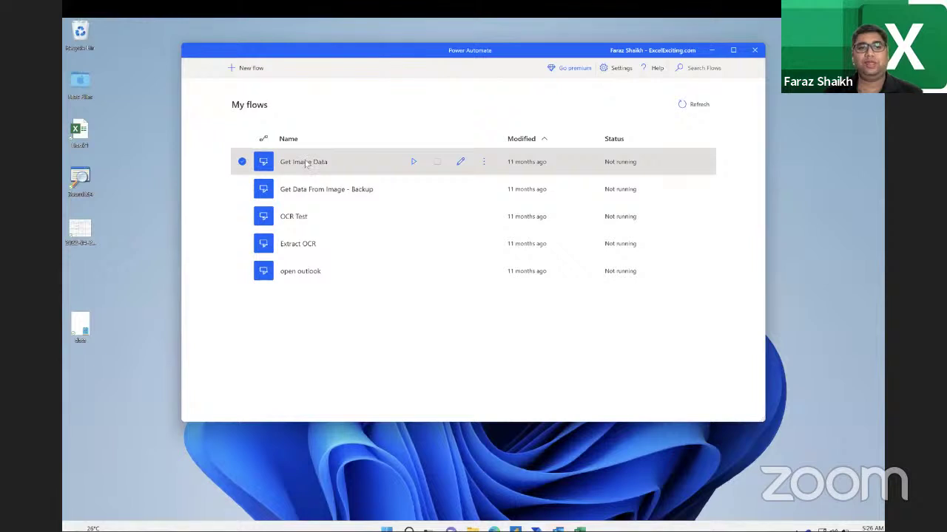
# Step: View the meetup schedule image 2022-04-29_02-24-39.png from the desktop and close it
pyautogui.doubleClick(80, 230)
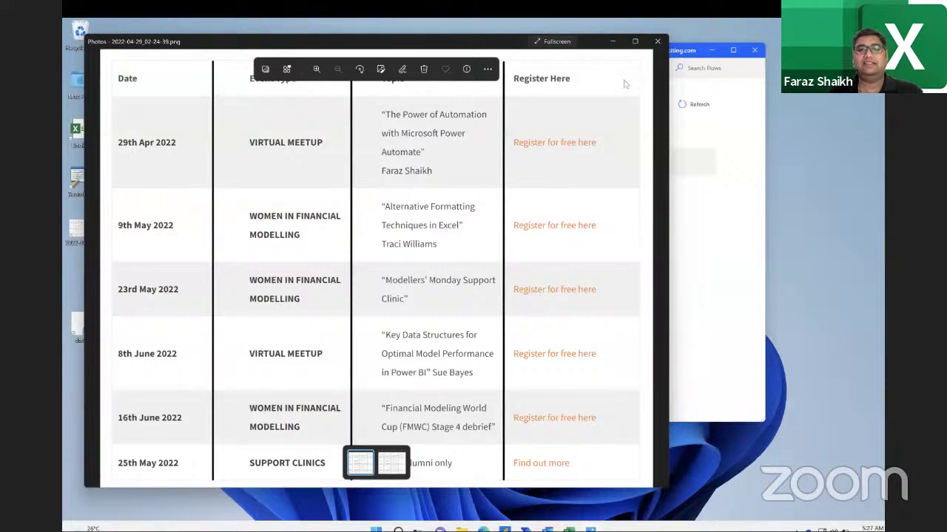
pyautogui.click(657, 41)
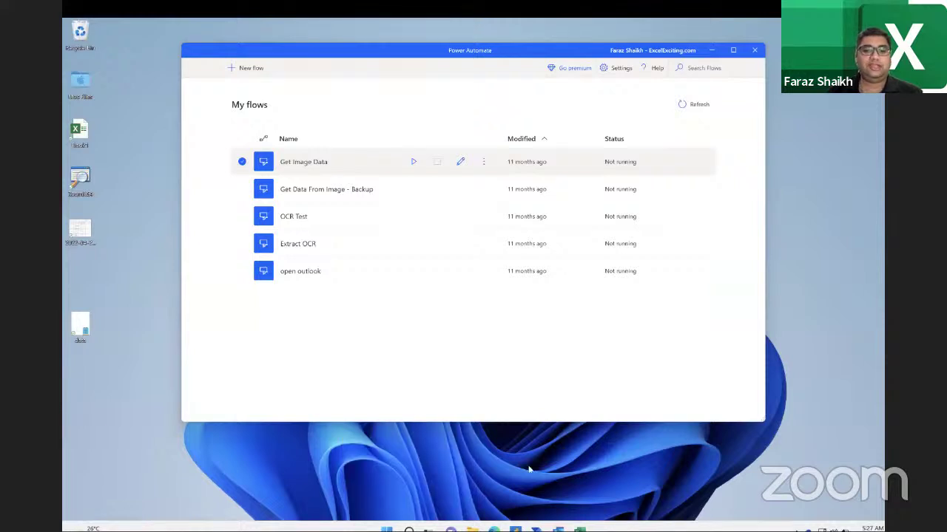
# Step: Start Excel with a new blank workbook and maximize its window
pyautogui.press('super')
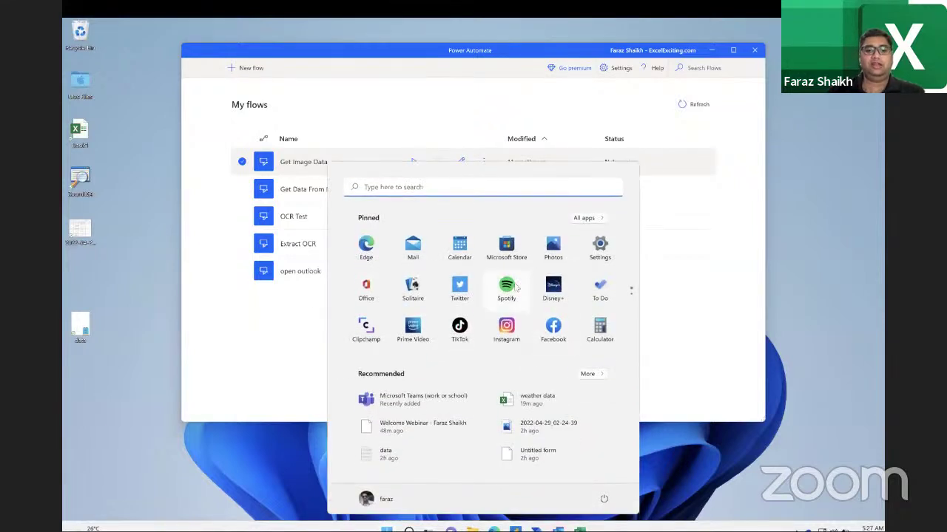
pyautogui.write('excel')
pyautogui.press('Return')
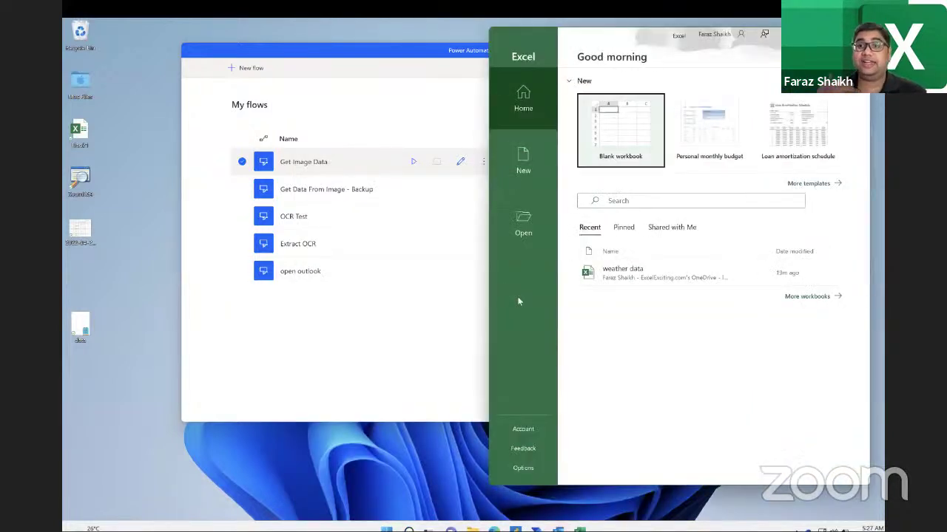
pyautogui.click(605, 113)
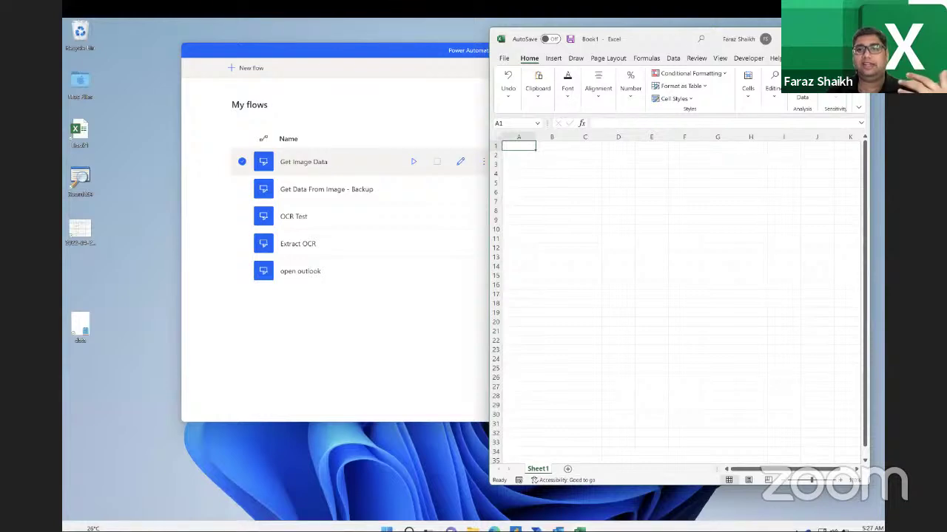
pyautogui.click(822, 38)
# Step: Show Excel's From Web data import dialog, cancel it without a URL and close the workbook
pyautogui.click(307, 48)
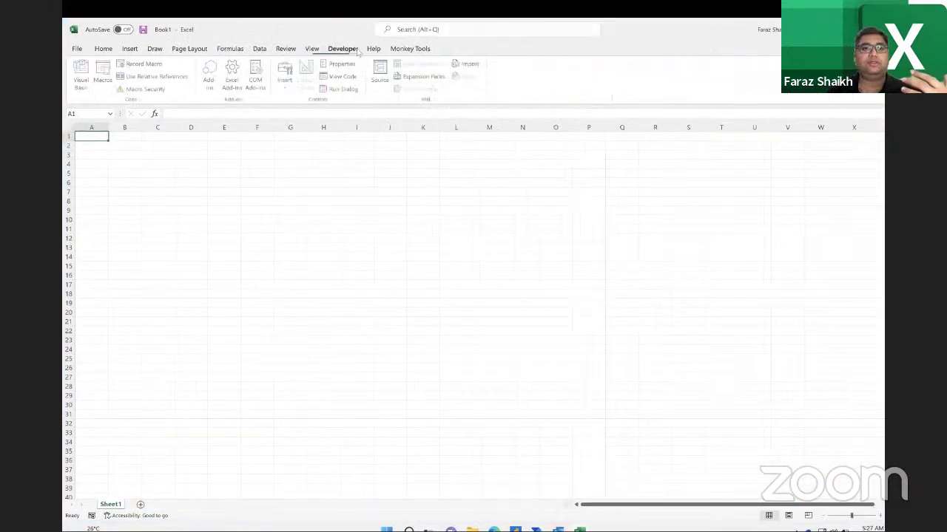
pyautogui.click(259, 49)
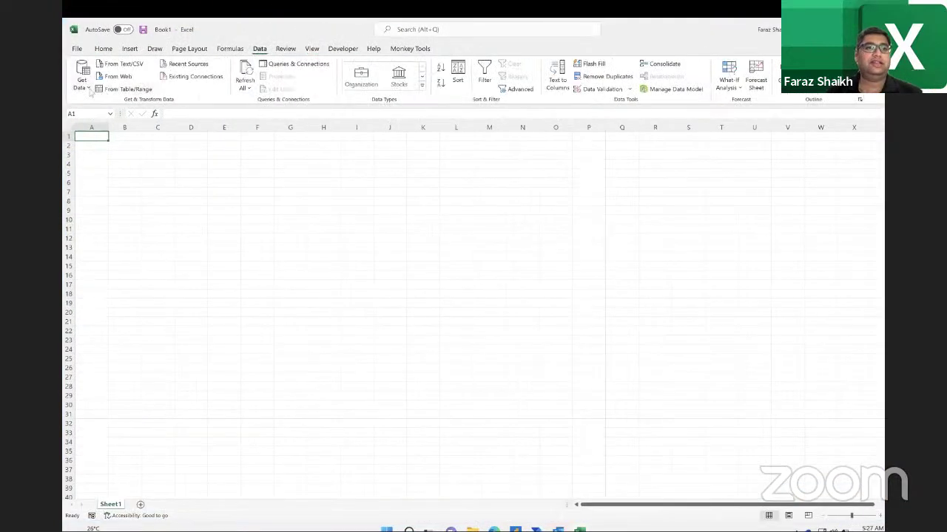
pyautogui.click(111, 79)
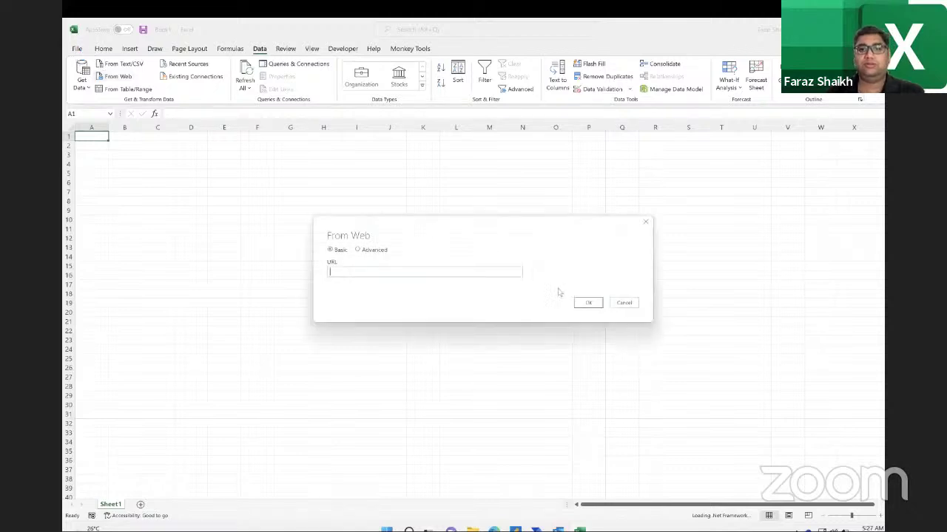
pyautogui.click(627, 304)
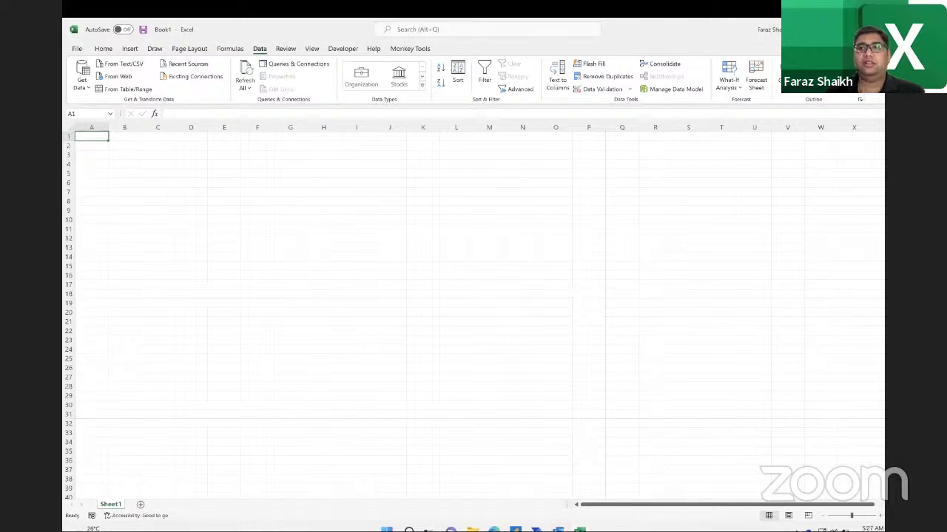
pyautogui.hotkey('ctrl', 'w')
pyautogui.click(633, 335)
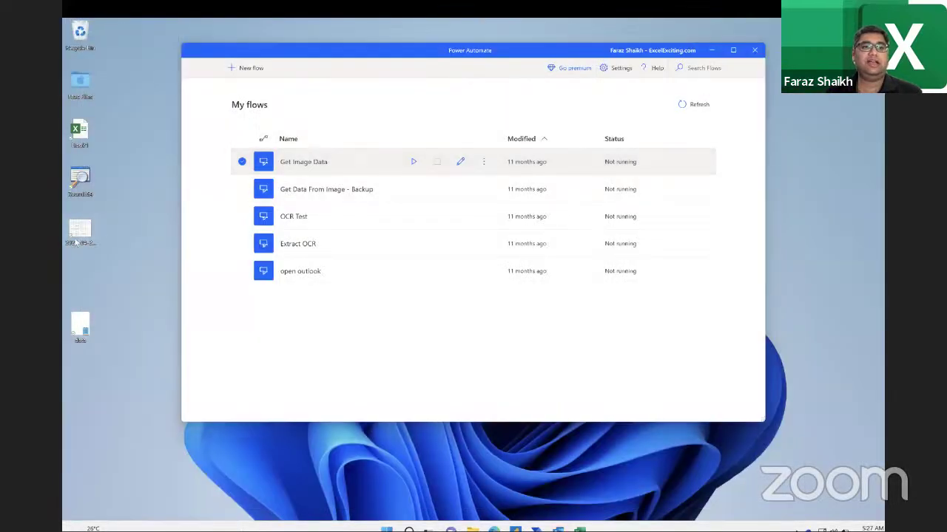
# Step: Reopen the meetup schedule image on the desktop to review its event table, and return to the list of desktop flows
pyautogui.doubleClick(77, 237)
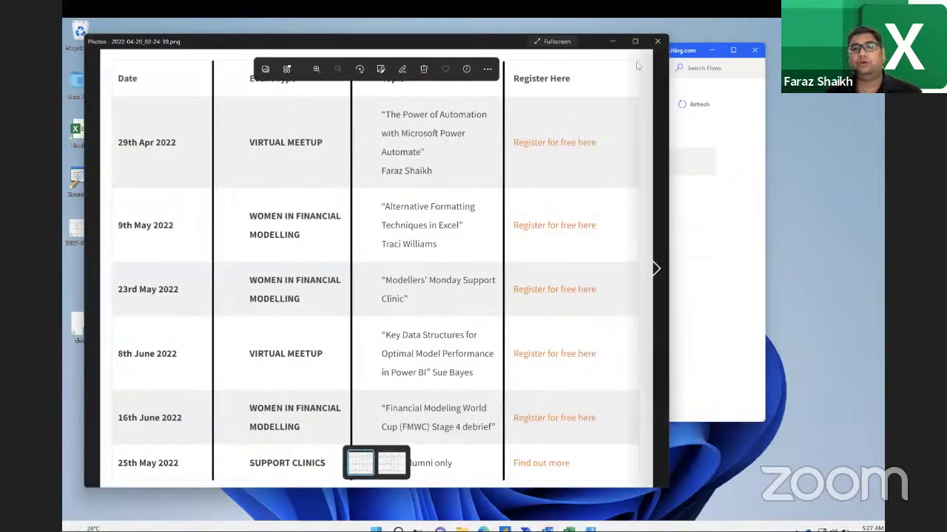
pyautogui.click(657, 40)
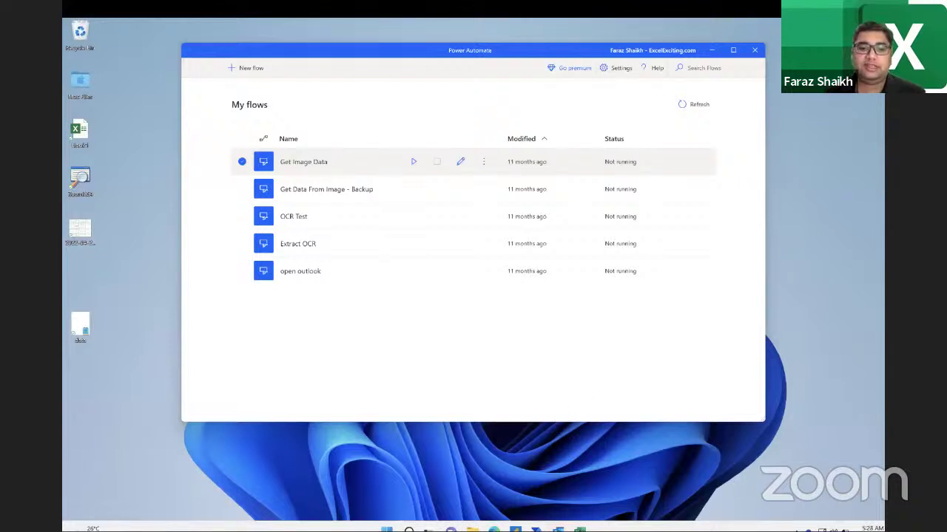
pyautogui.rightClick(409, 528)
pyautogui.press('Escape')
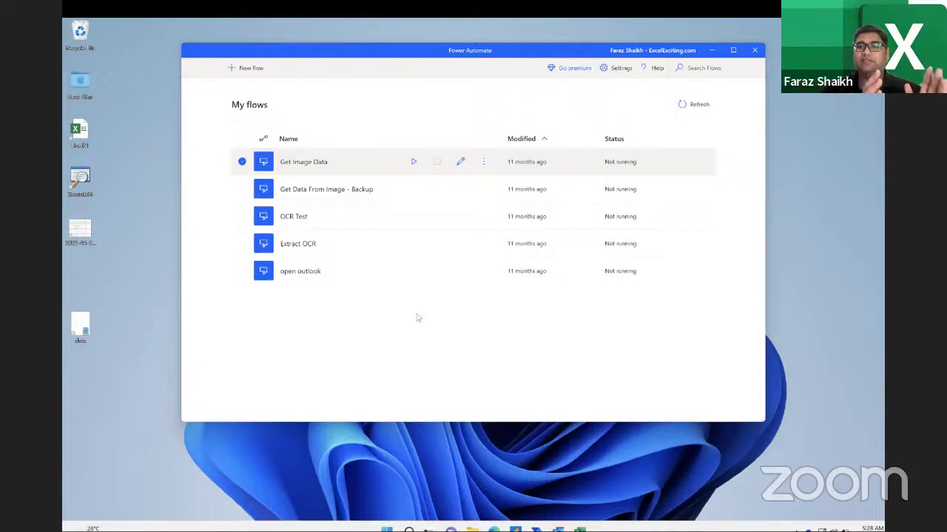
pyautogui.moveTo(429, 529)
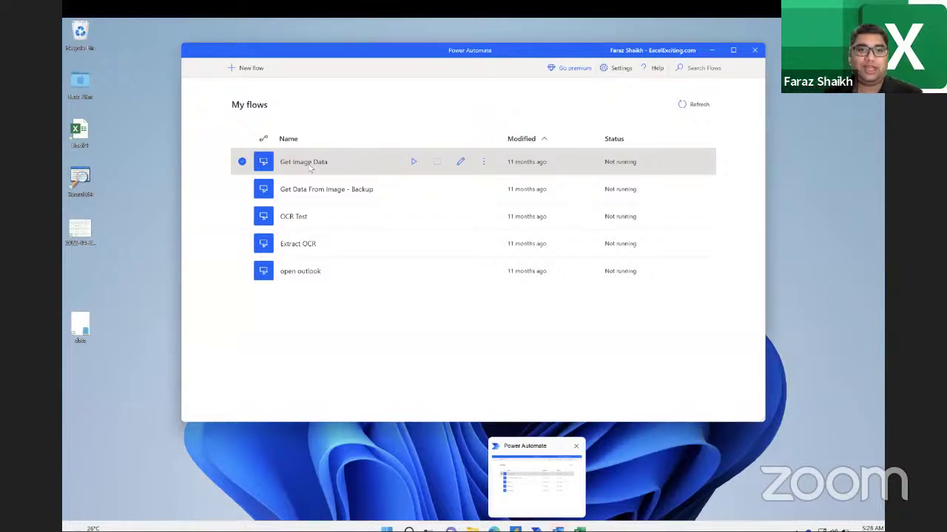
pyautogui.doubleClick(315, 164)
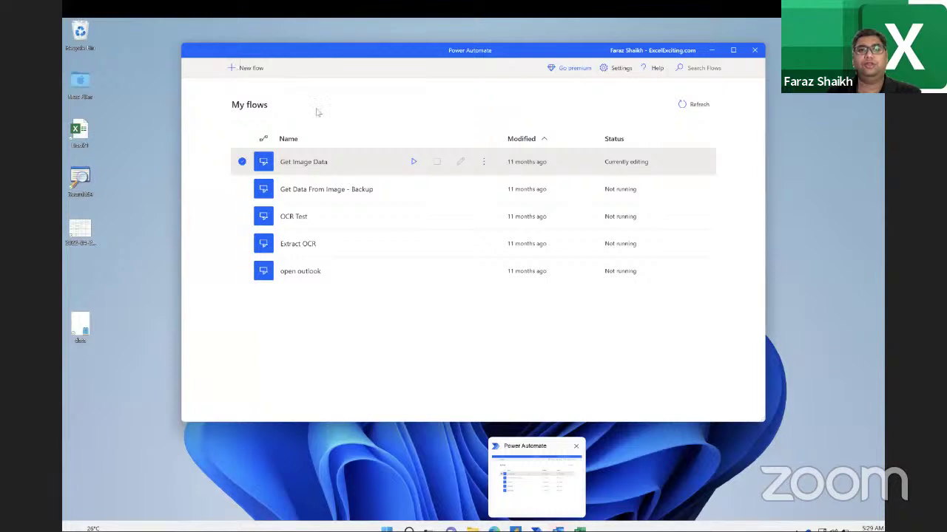
pyautogui.click(245, 71)
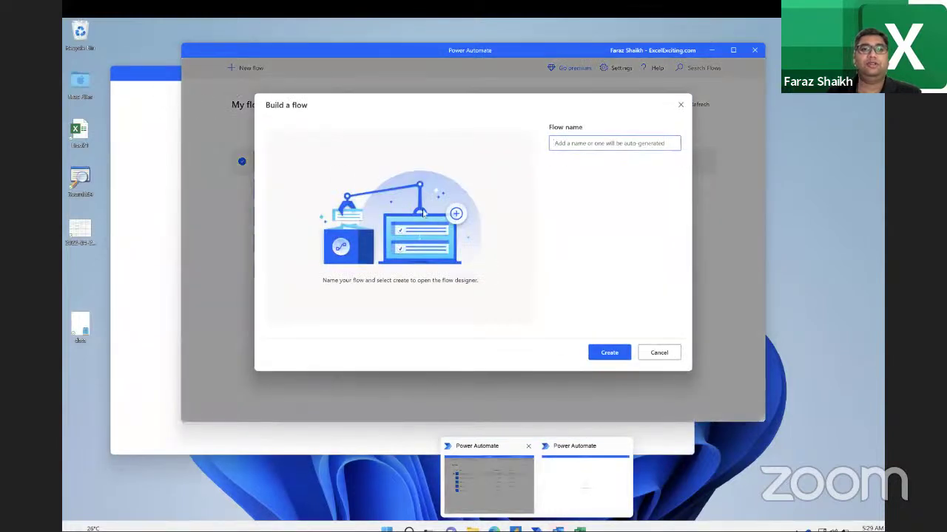
pyautogui.click(658, 352)
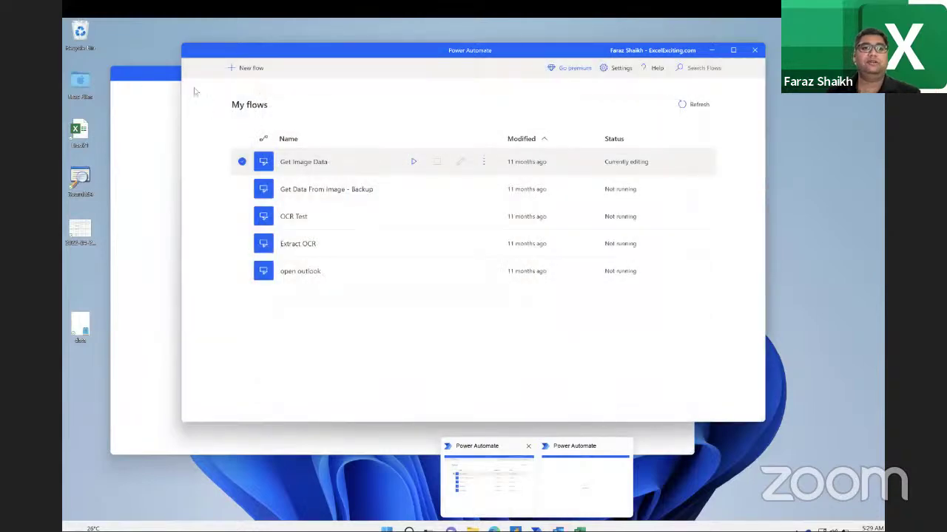
pyautogui.click(164, 82)
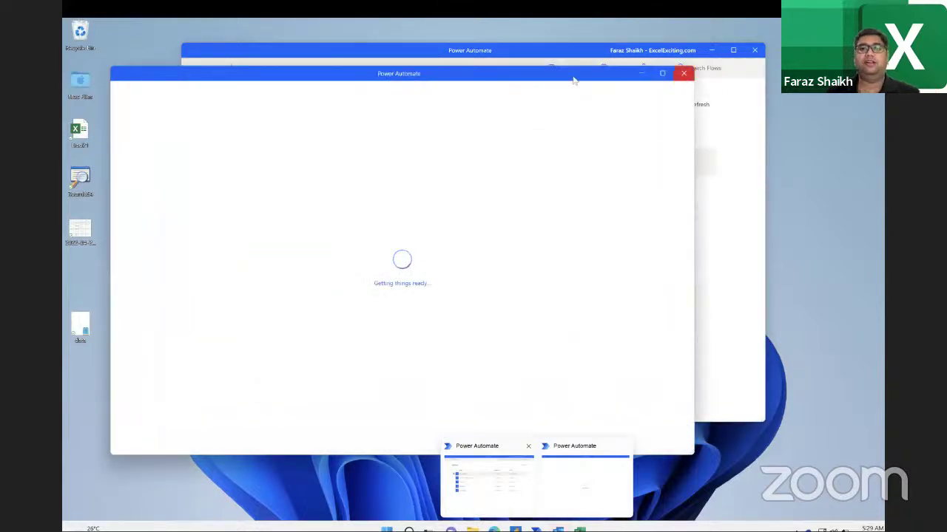
pyautogui.click(684, 73)
# Step: Create a new desktop flow named GetData
pyautogui.click(237, 67)
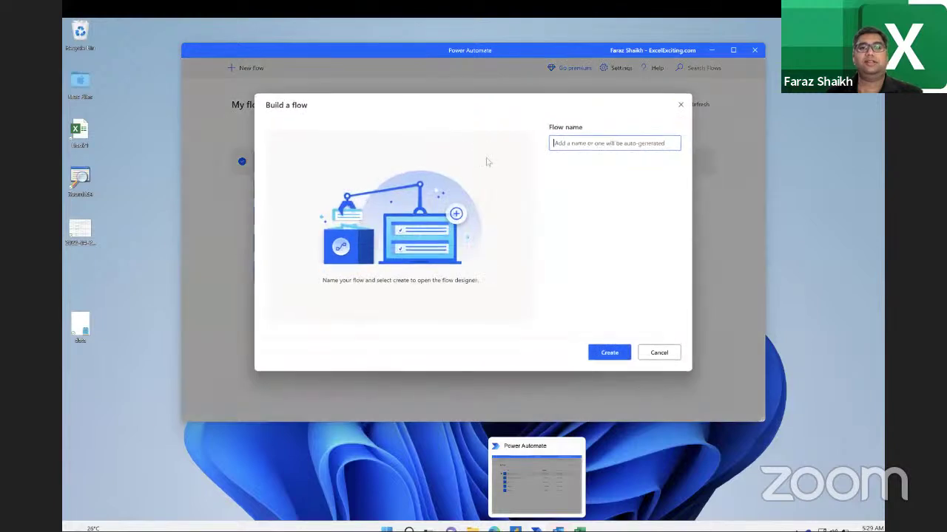
pyautogui.write('GetD')
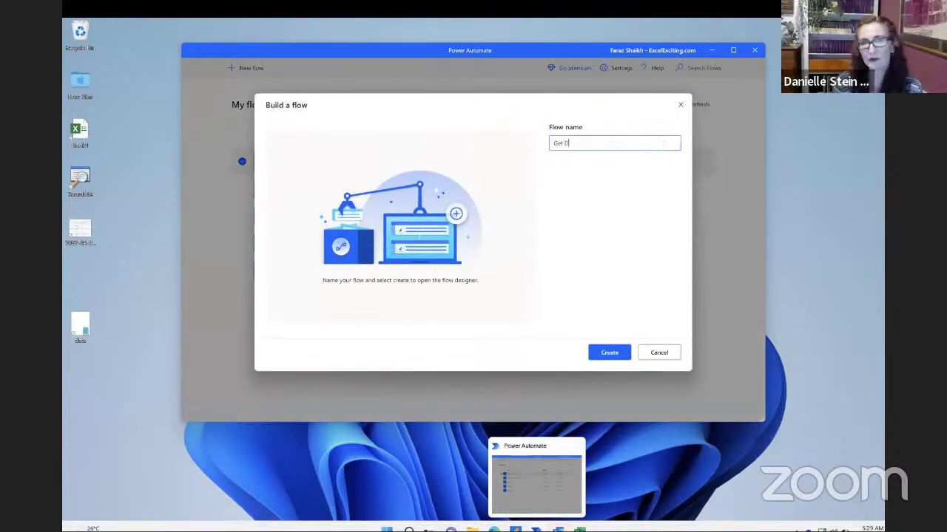
pyautogui.write('ata')
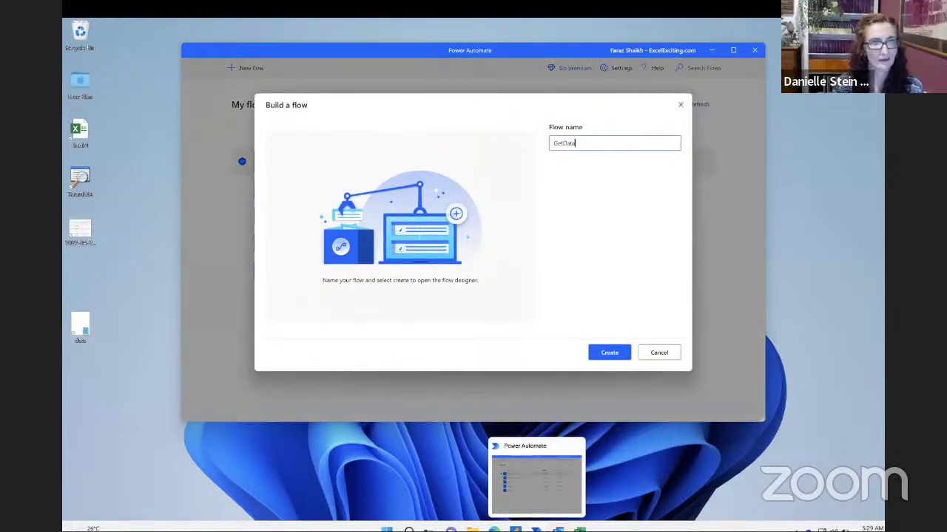
pyautogui.click(619, 353)
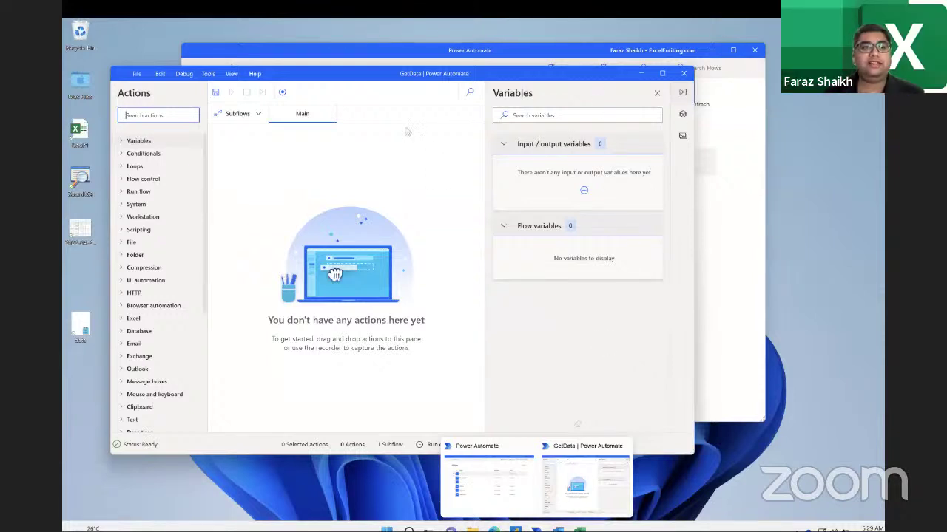
# Step: Delete the data text file from the desktop
pyautogui.click(86, 231)
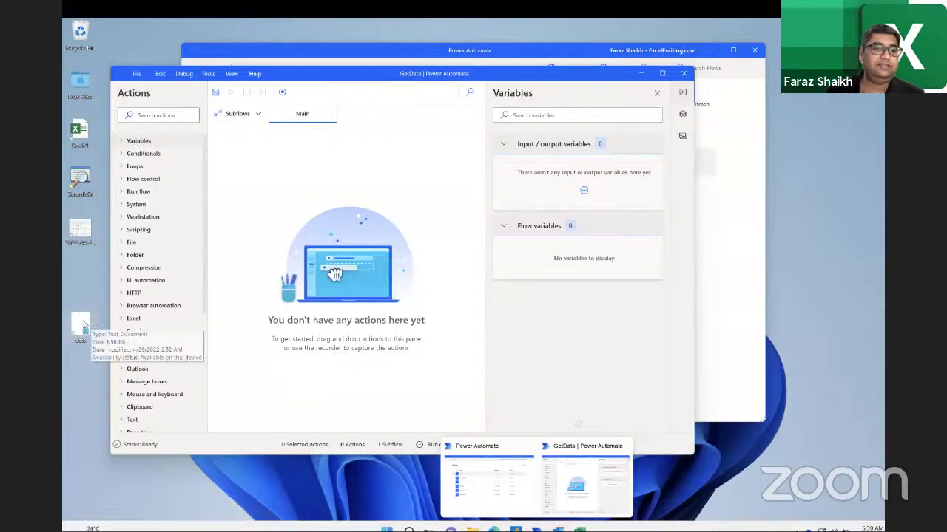
pyautogui.rightClick(80, 325)
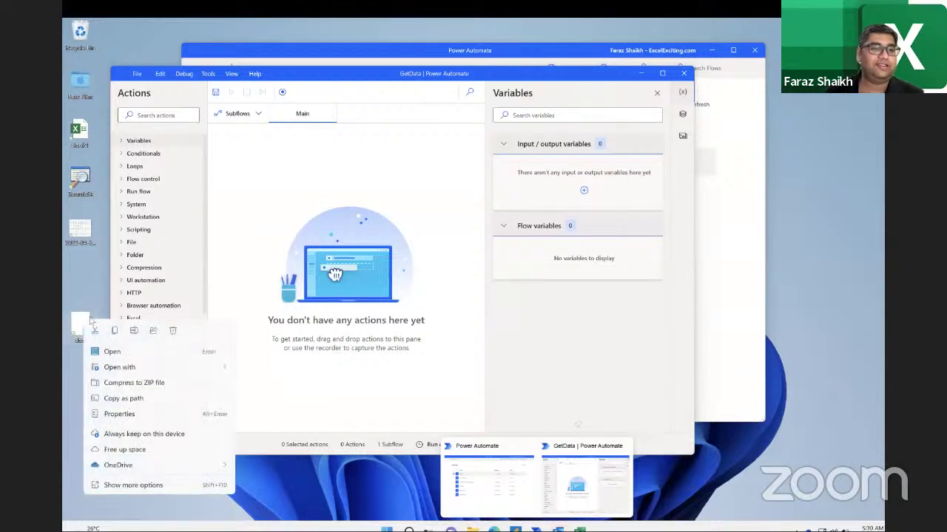
pyautogui.click(173, 331)
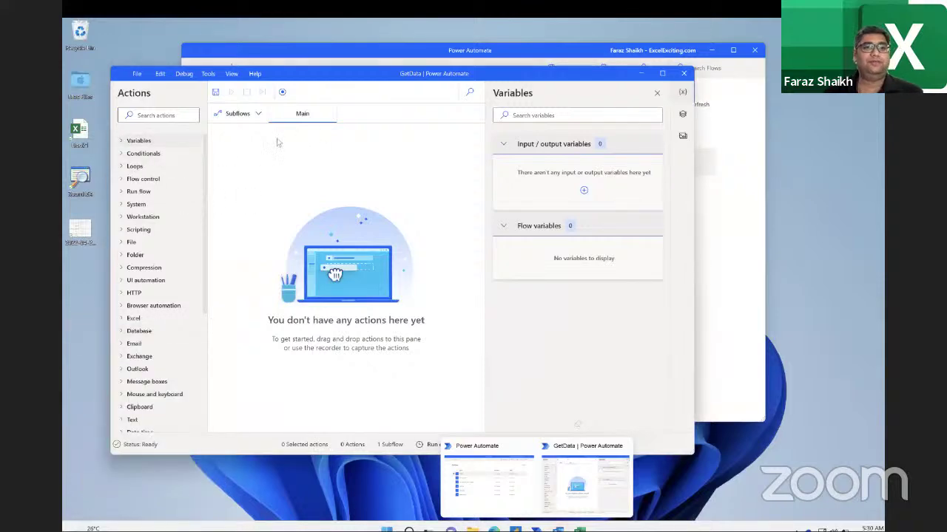
# Step: View the meetup schedule image from the desktop once more and close it
pyautogui.doubleClick(80, 231)
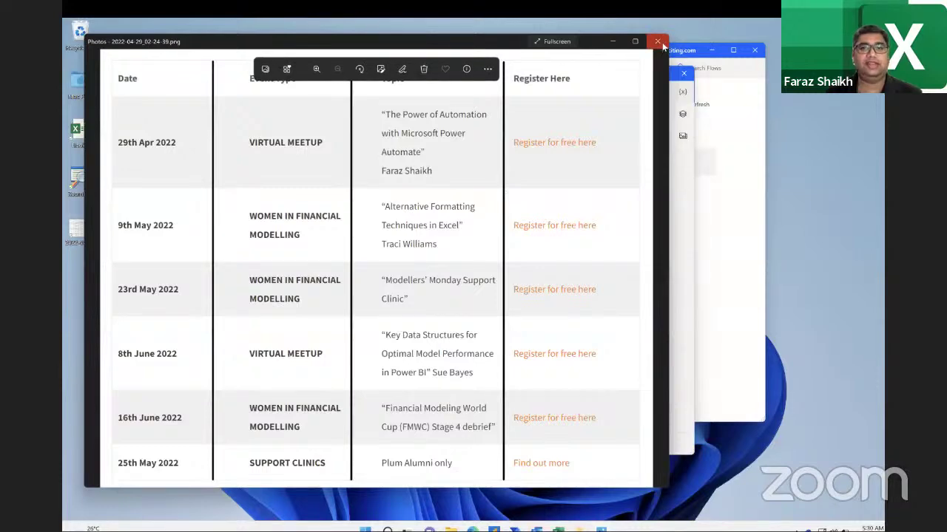
pyautogui.click(657, 42)
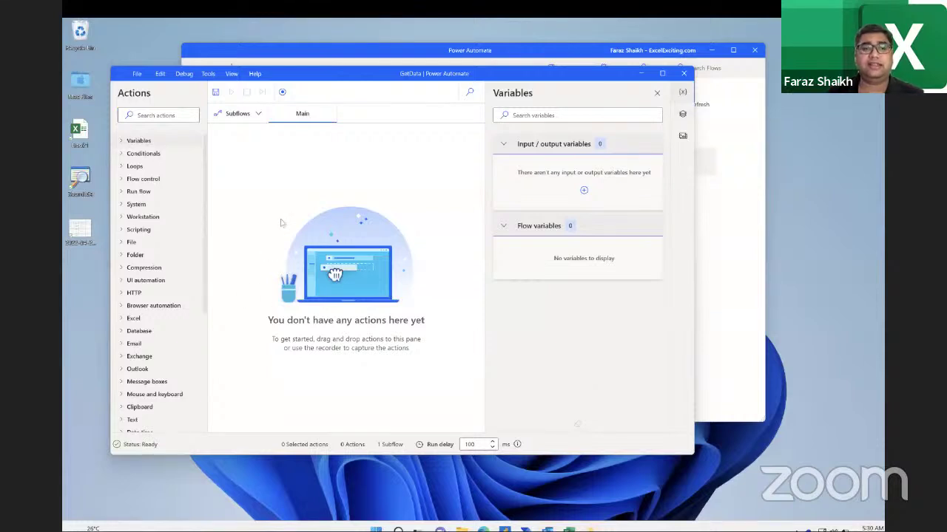
# Step: Find the OCR actions, add Extract text with OCR to the main flow and set its engine type to Tesseract engine
pyautogui.click(168, 115)
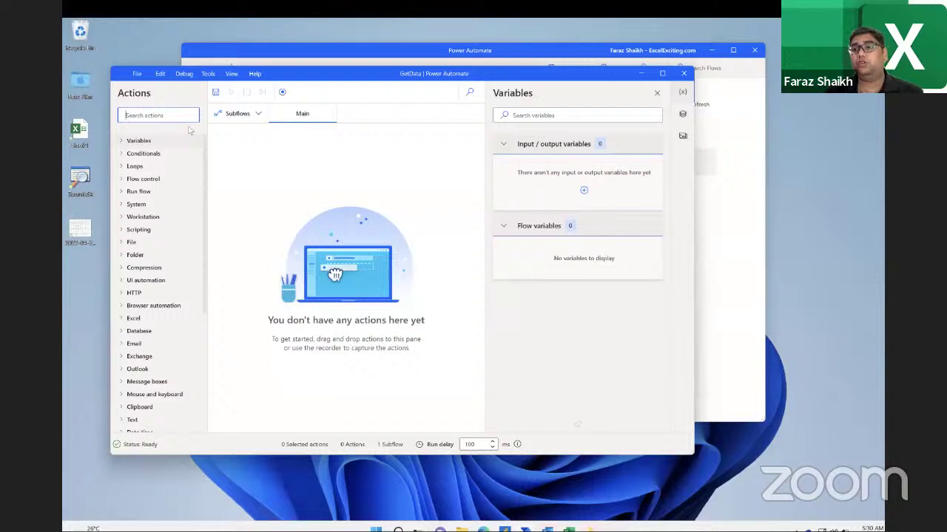
pyautogui.write('e')
pyautogui.write('cr')
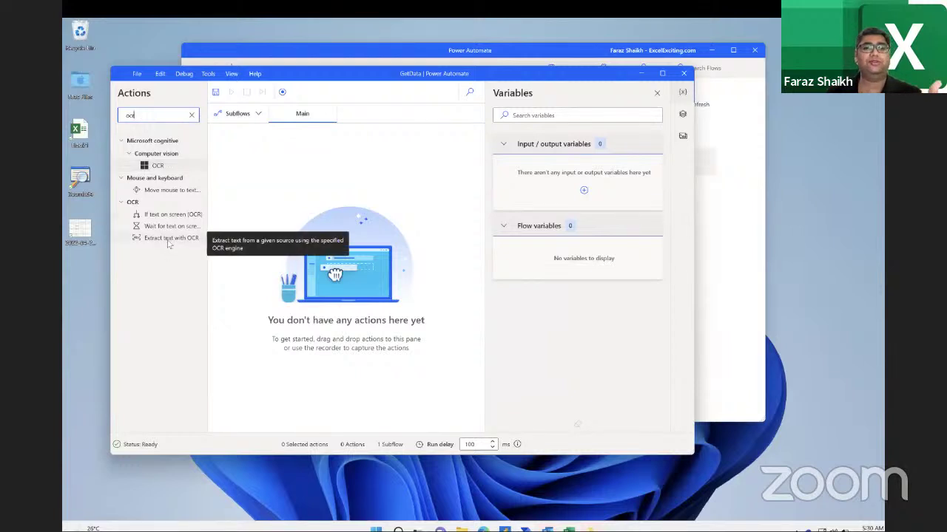
pyautogui.moveTo(169, 244); pyautogui.dragTo(359, 185)
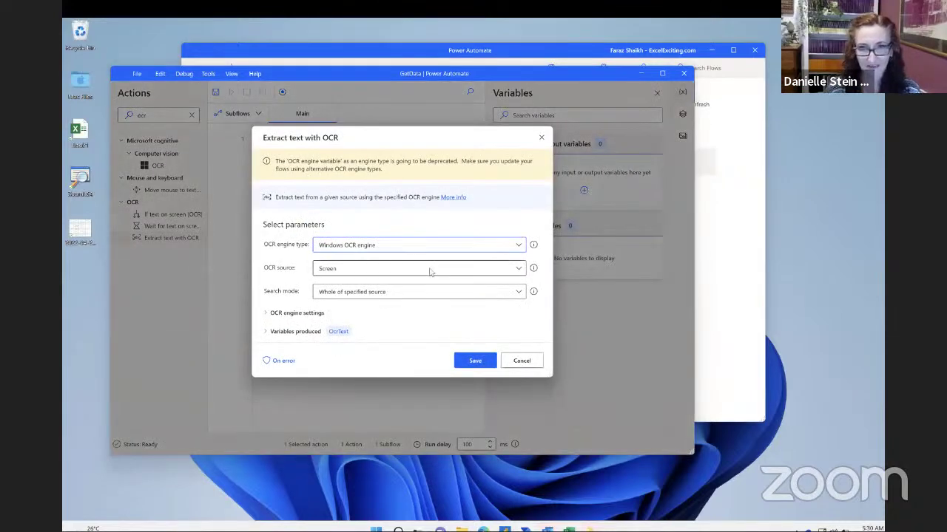
pyautogui.click(465, 249)
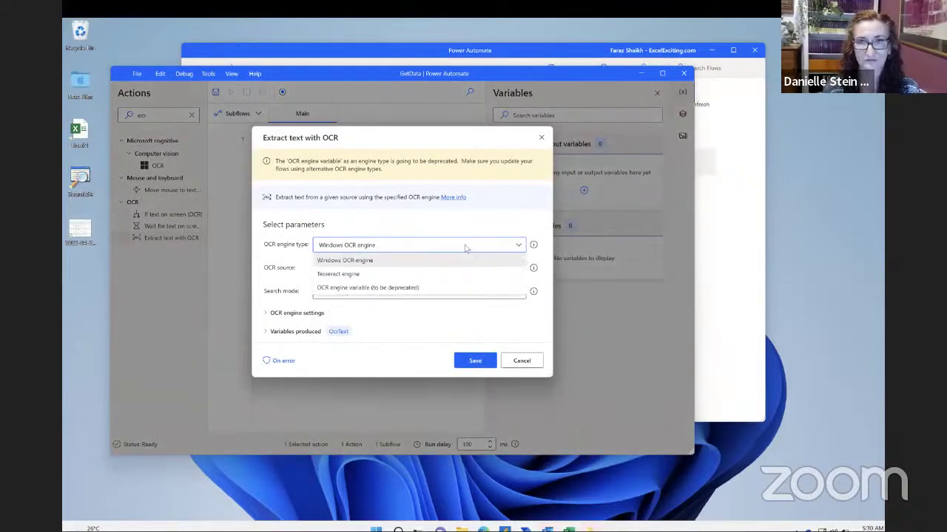
pyautogui.click(415, 276)
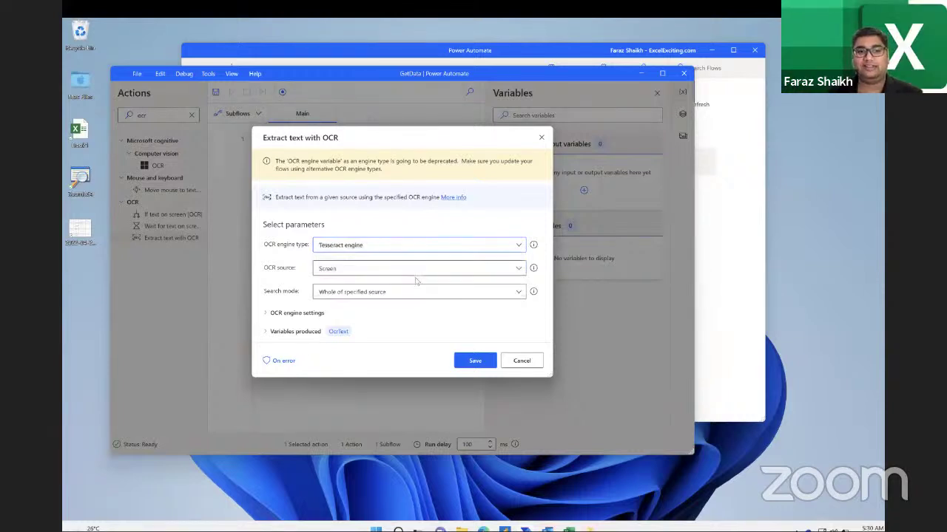
# Step: Set the OCR source to Image on disk and choose 2022-04-29_02-24-39.png from the desktop as the image file
pyautogui.click(338, 269)
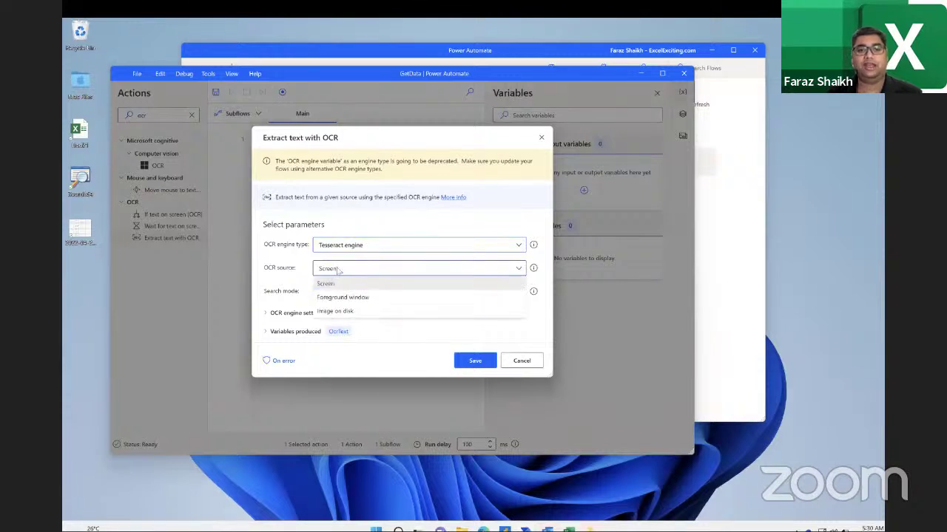
pyautogui.click(342, 311)
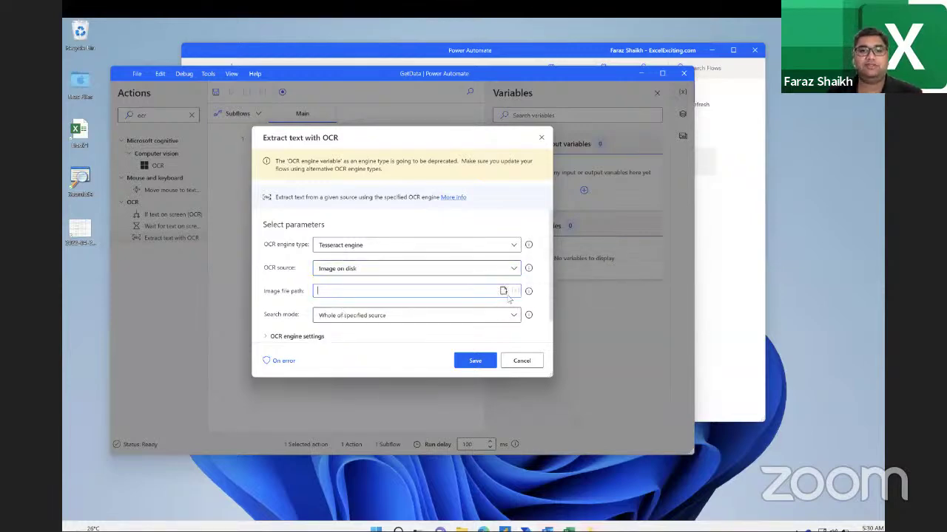
pyautogui.click(504, 290)
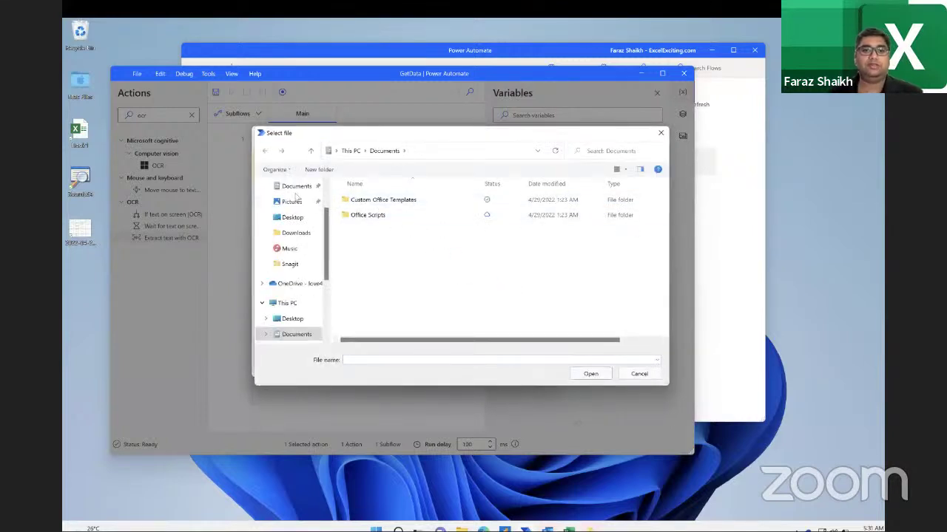
pyautogui.click(294, 217)
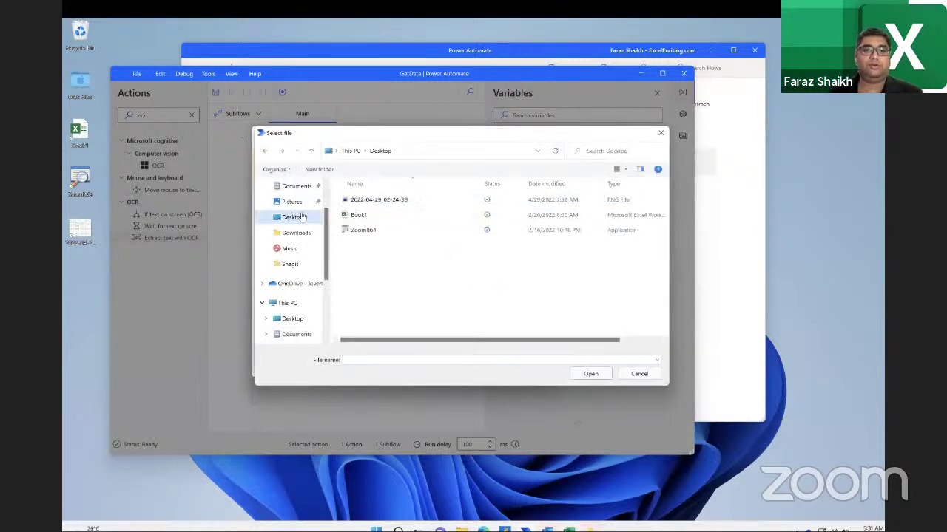
pyautogui.click(393, 206)
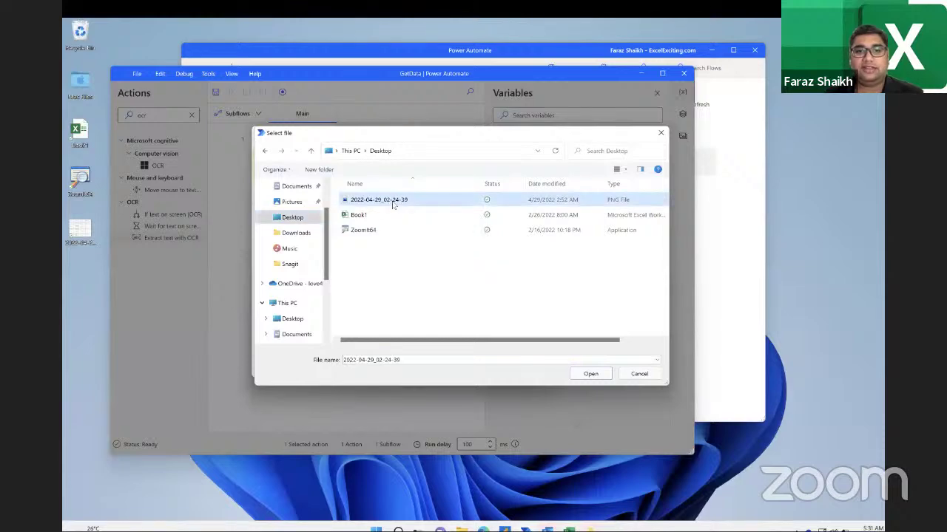
pyautogui.click(599, 373)
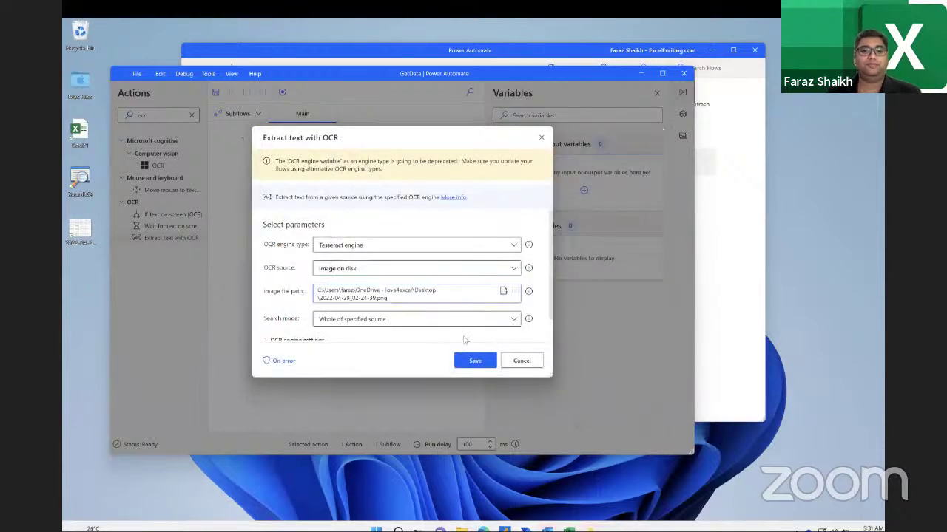
# Step: Keep the search mode at Whole of specified source and save the Extract text with OCR action
pyautogui.scroll(-1, 461, 330)
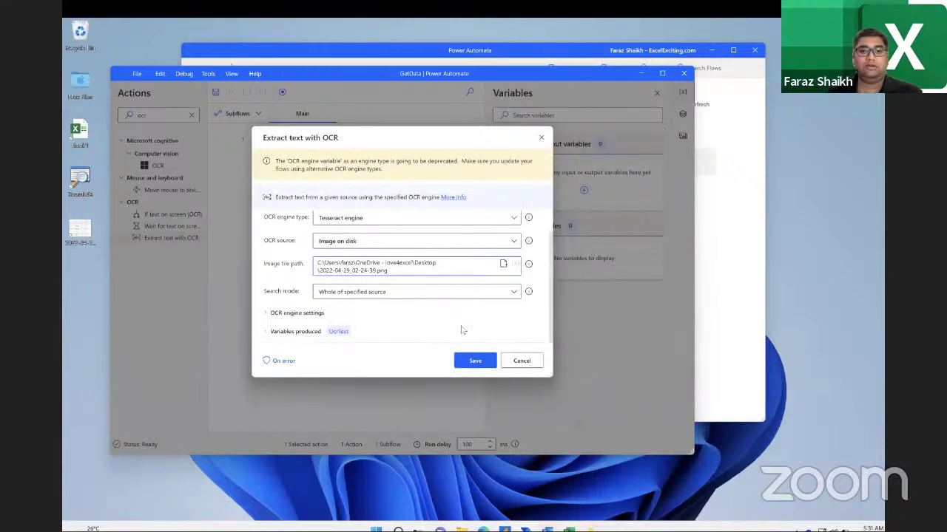
pyautogui.click(441, 295)
pyautogui.click(442, 295)
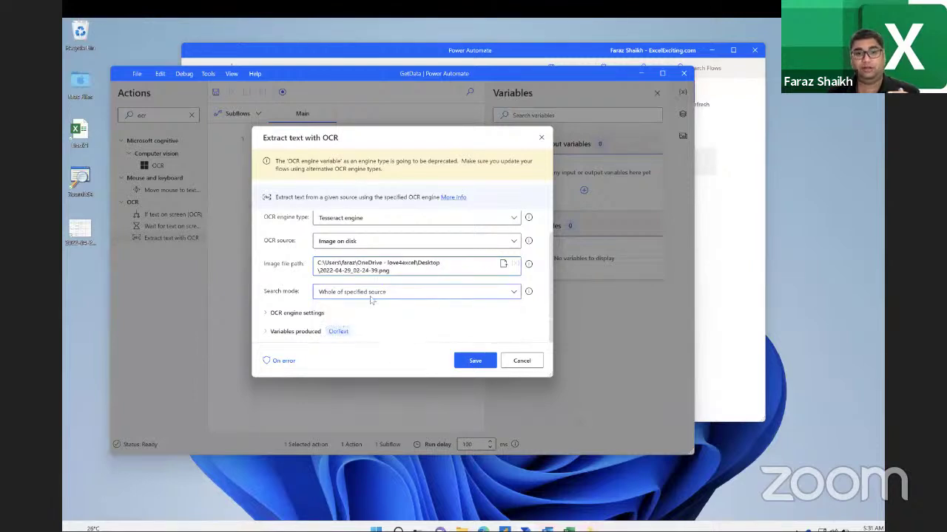
pyautogui.moveTo(340, 337)
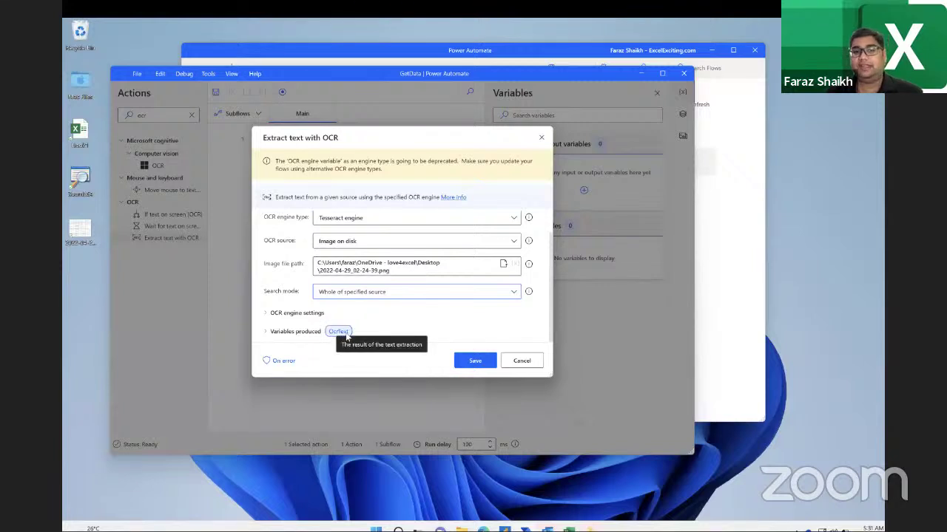
pyautogui.click(474, 361)
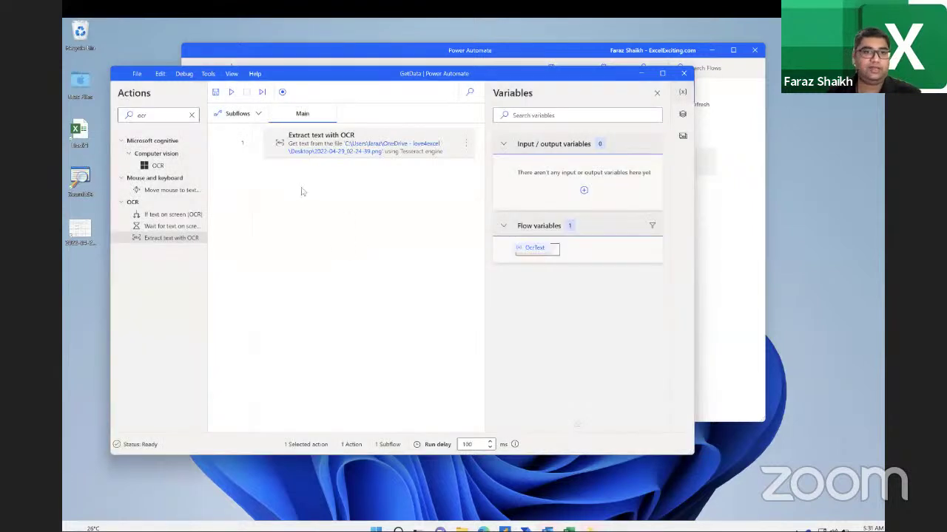
# Step: Search the actions for text and add Write text to file after the OCR action
pyautogui.click(248, 116)
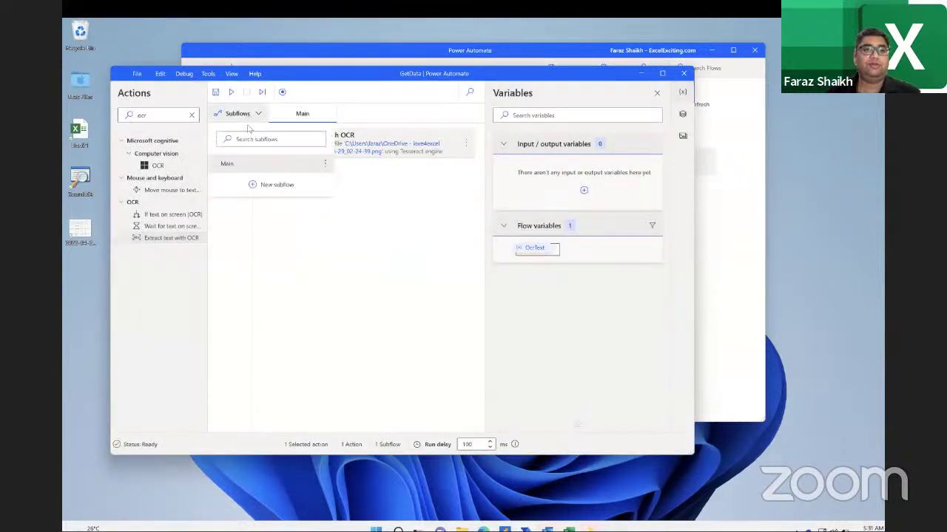
pyautogui.click(315, 244)
pyautogui.click(192, 115)
pyautogui.write('t')
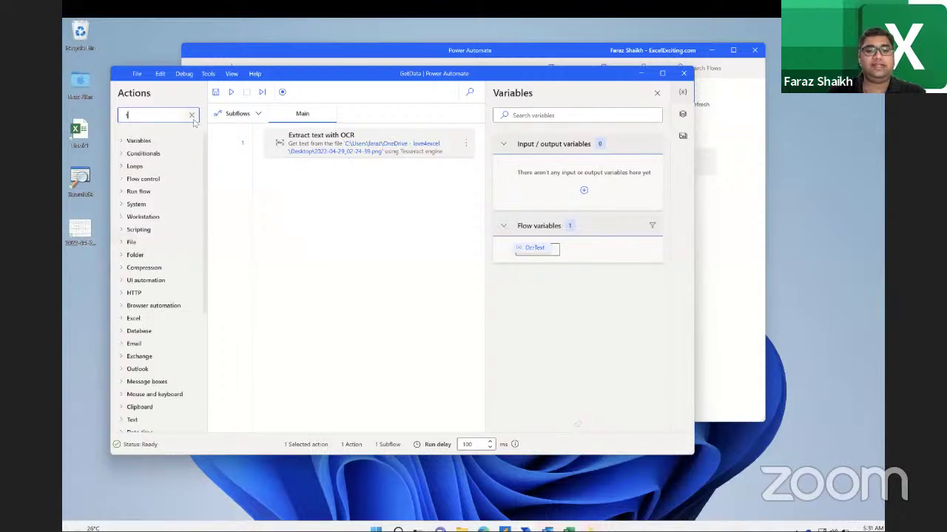
pyautogui.write('ext')
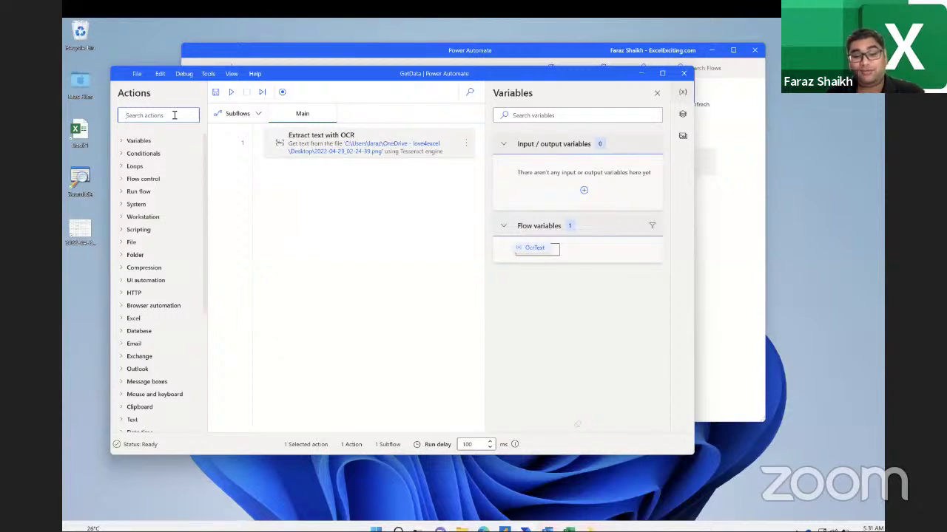
pyautogui.click(174, 114)
pyautogui.write('text')
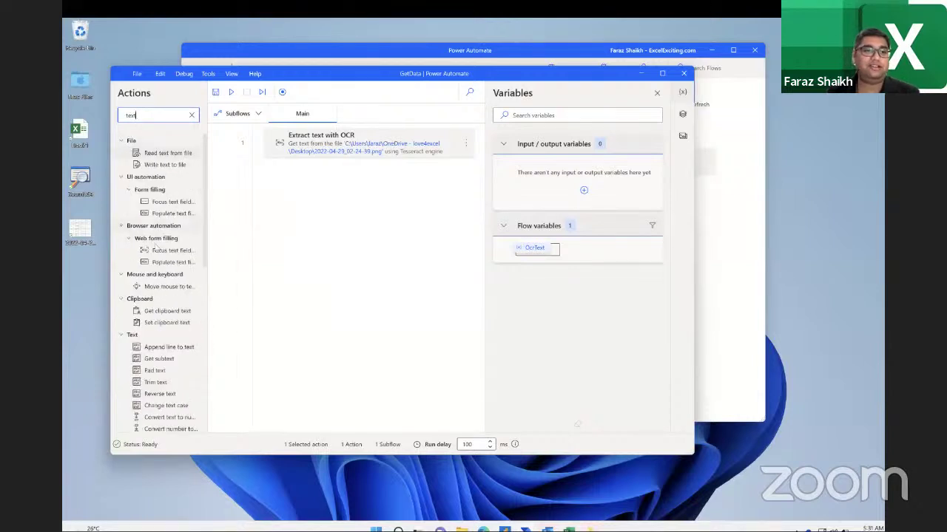
pyautogui.scroll(-10, 177, 294)
pyautogui.scroll(10, 177, 293)
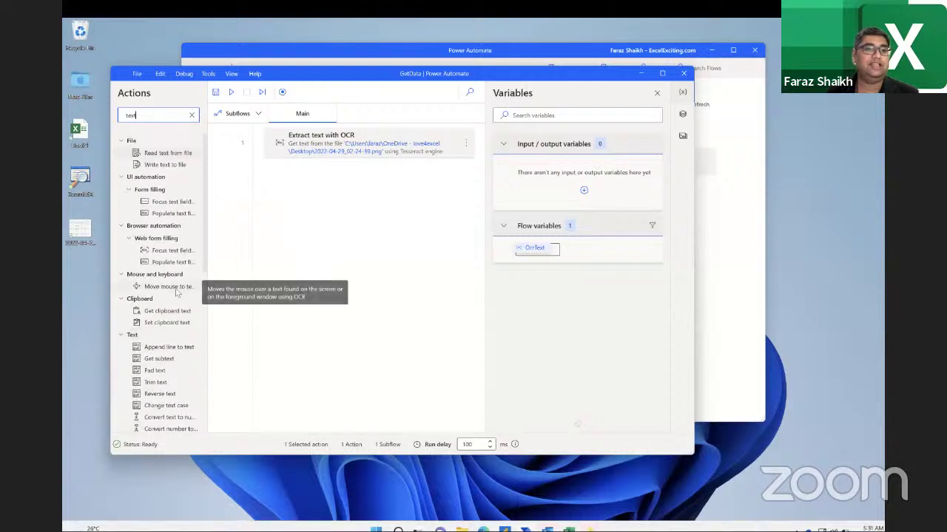
pyautogui.click(162, 170)
pyautogui.moveTo(153, 170); pyautogui.dragTo(372, 212)
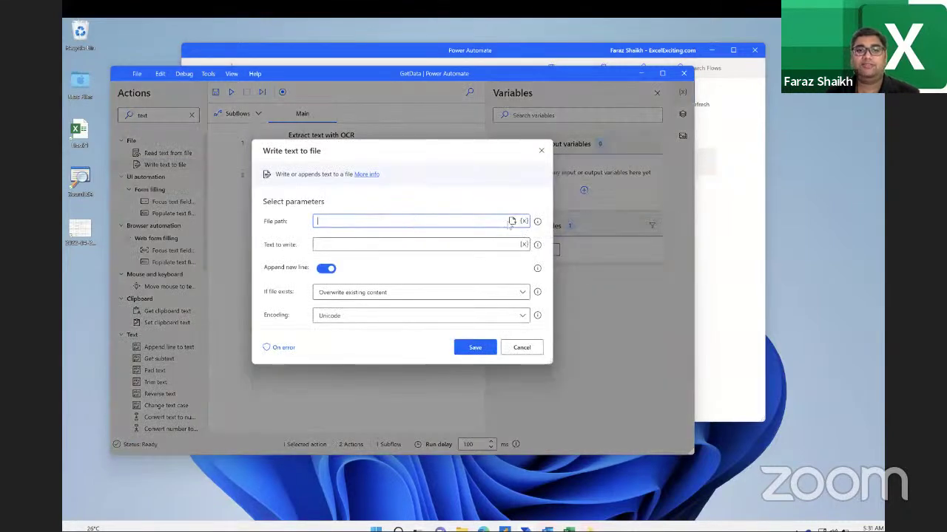
# Step: Set the file path of the Write text to file action to data.txt on the desktop
pyautogui.click(511, 221)
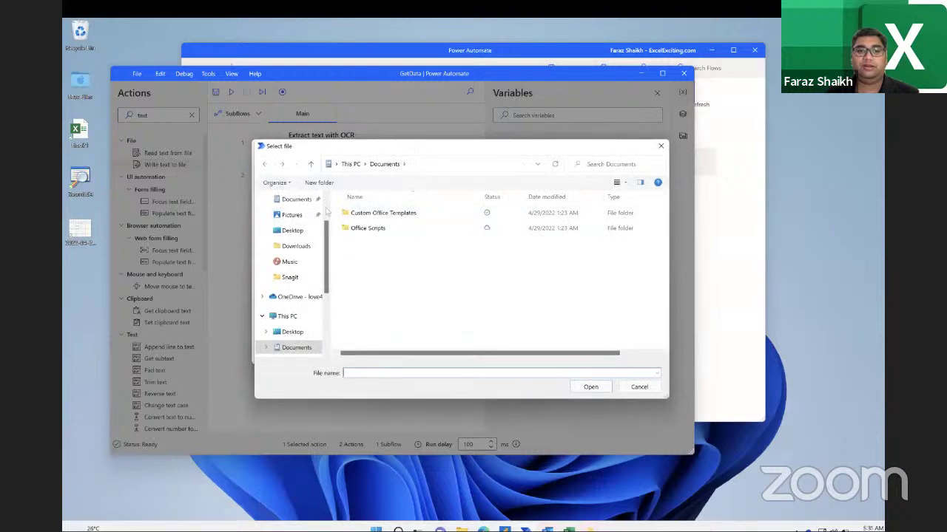
pyautogui.click(293, 230)
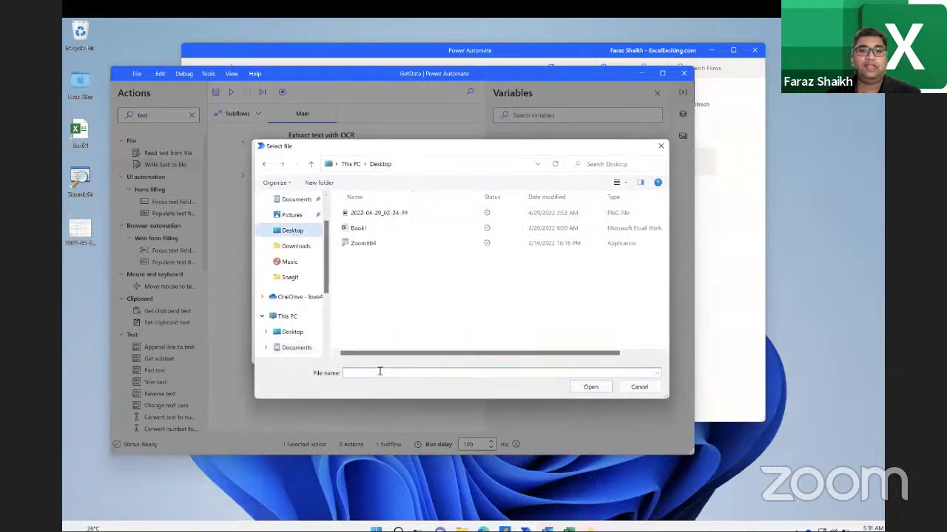
pyautogui.click(381, 373)
pyautogui.write('data.txt')
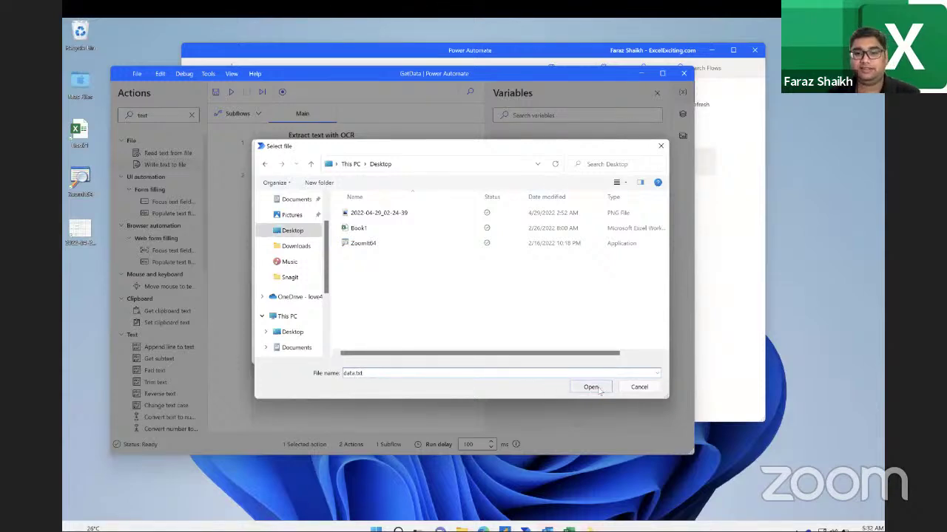
pyautogui.click(591, 387)
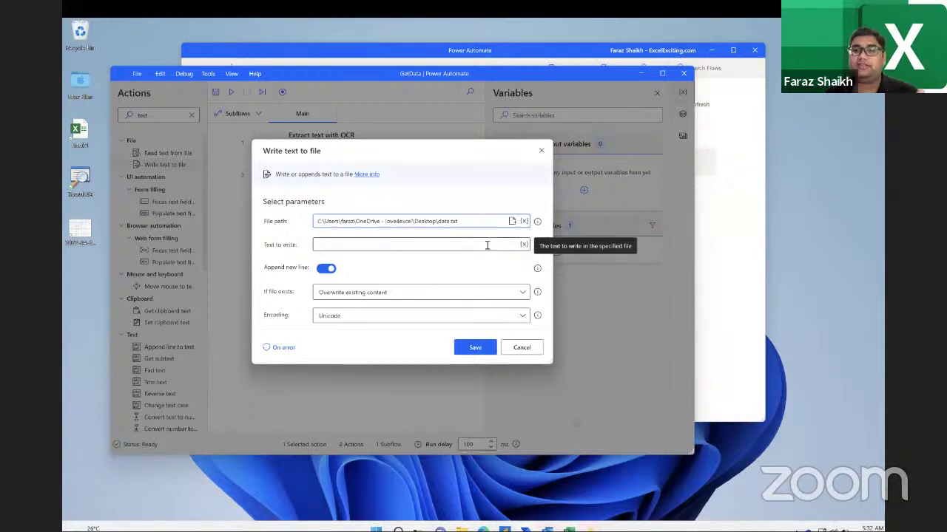
# Step: Use the OcrText variable as the text to write, keep Overwrite existing content for existing files, and save the action
pyautogui.click(524, 245)
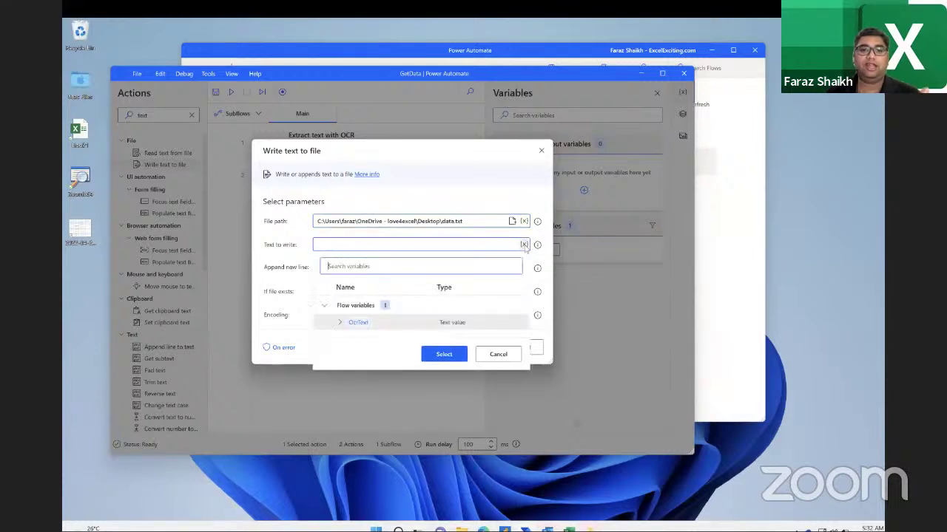
pyautogui.click(357, 327)
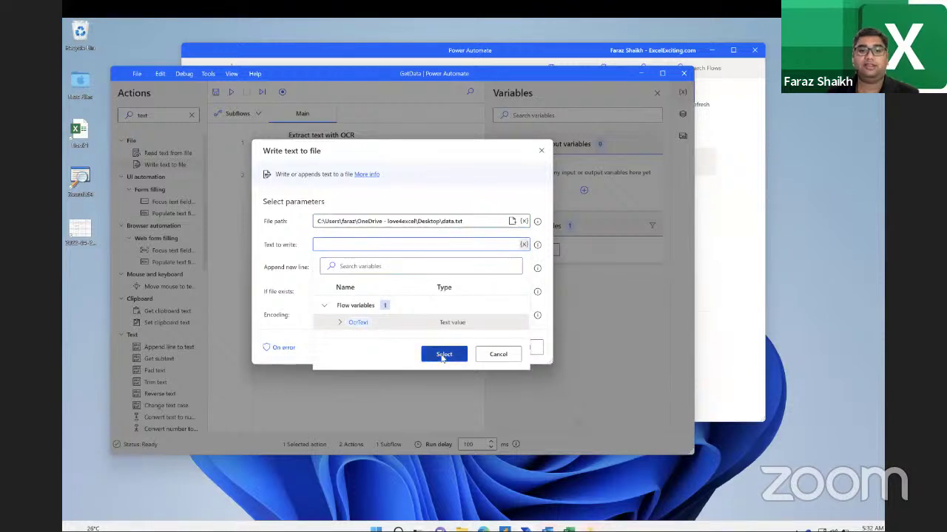
pyautogui.click(444, 355)
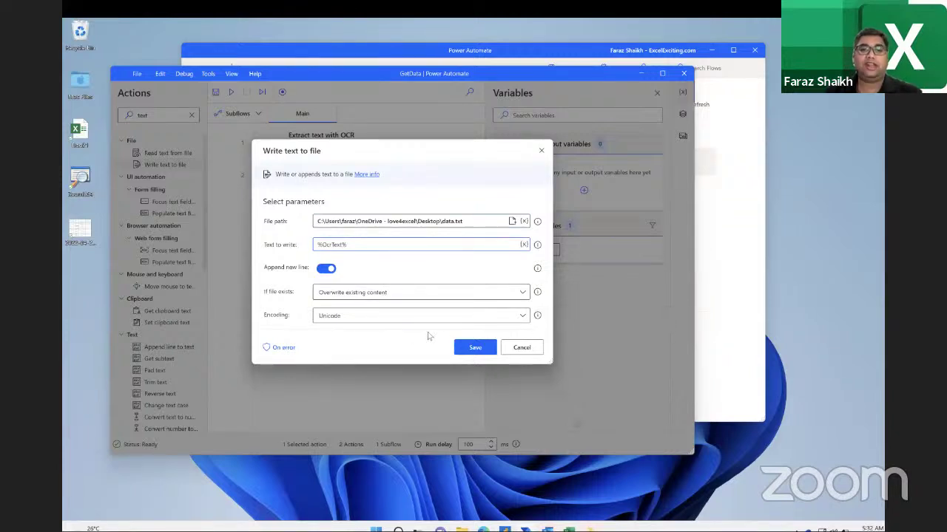
pyautogui.click(388, 296)
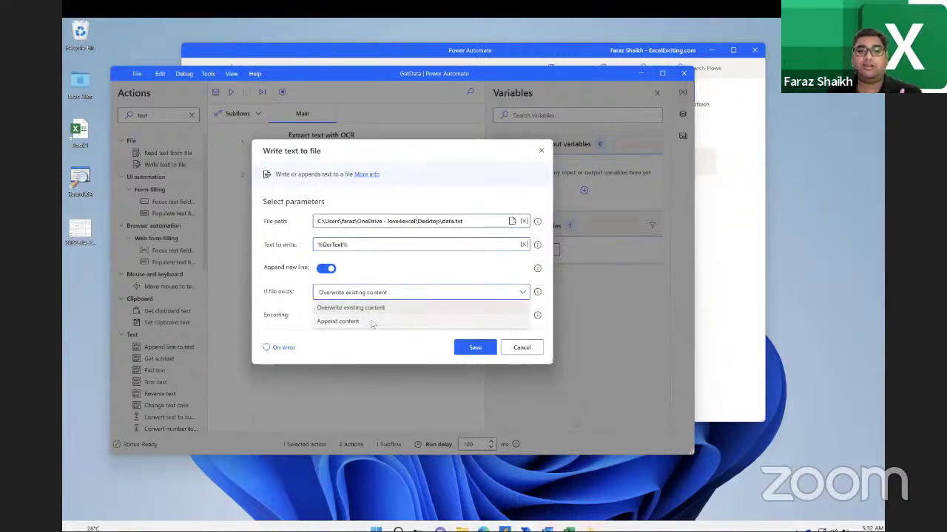
pyautogui.click(398, 296)
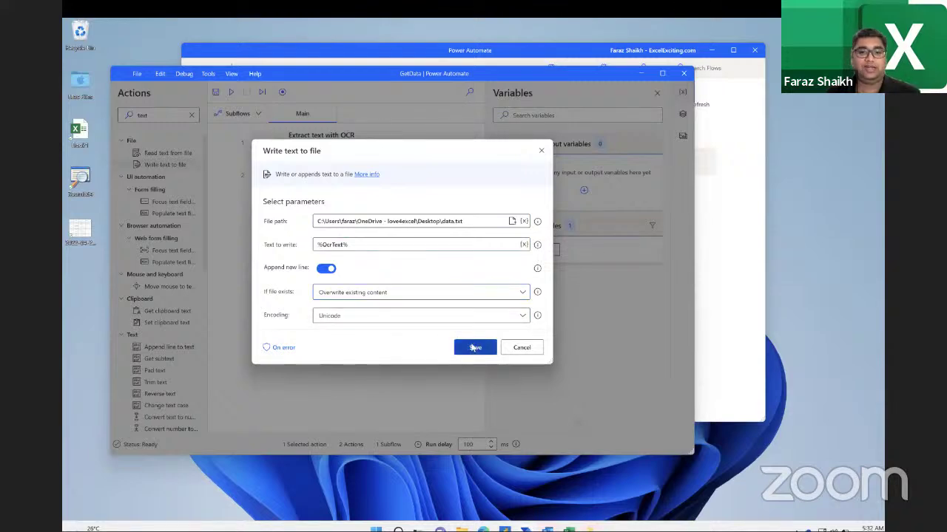
pyautogui.click(474, 347)
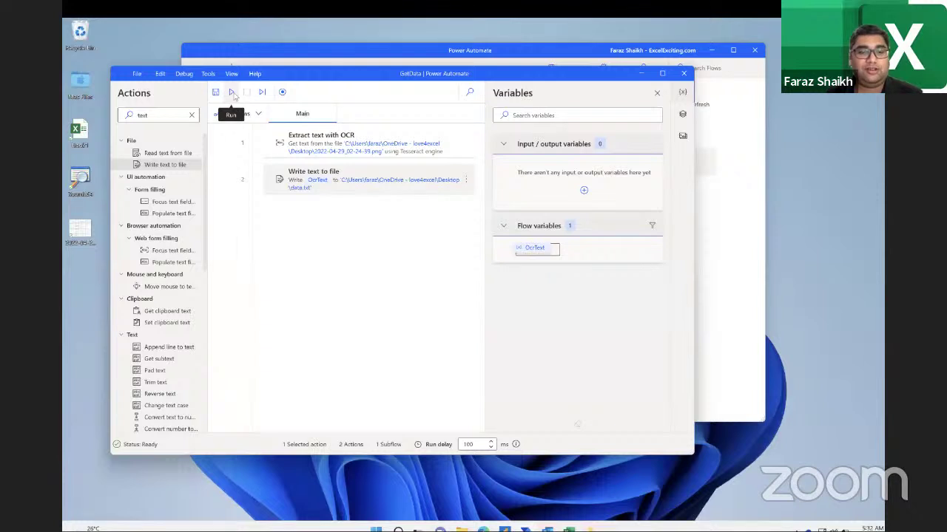
# Step: Run the GetData flow and select its Extract text with OCR action
pyautogui.click(233, 93)
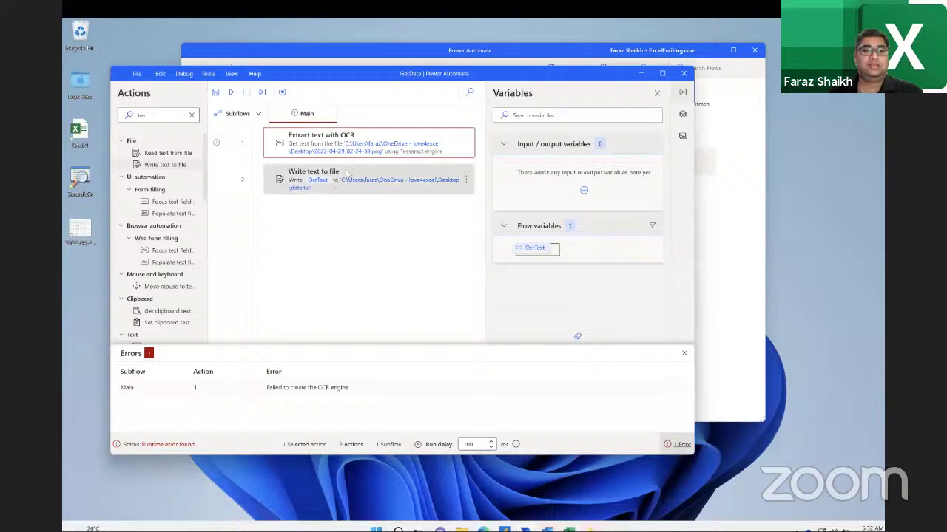
pyautogui.click(377, 151)
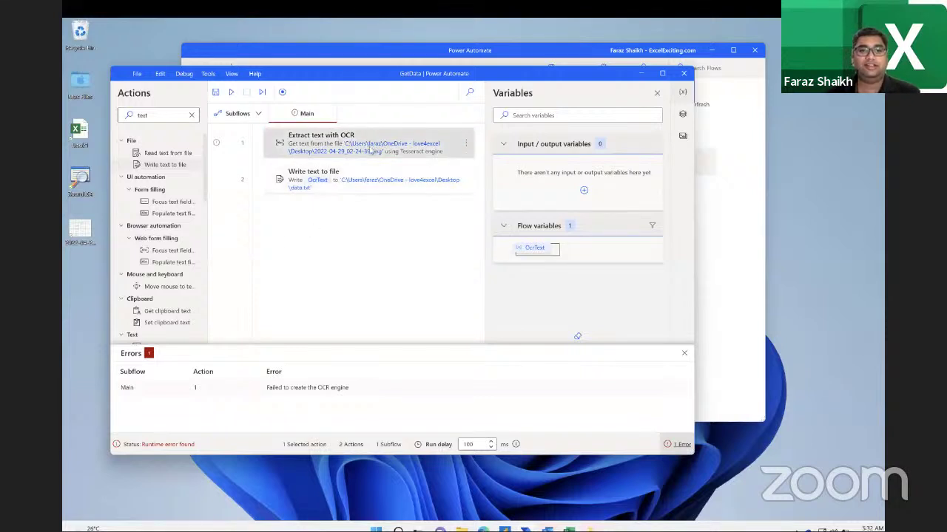
# Step: Switch the OCR engine type of the Extract text with OCR action to Windows OCR engine and save the action
pyautogui.doubleClick(373, 151)
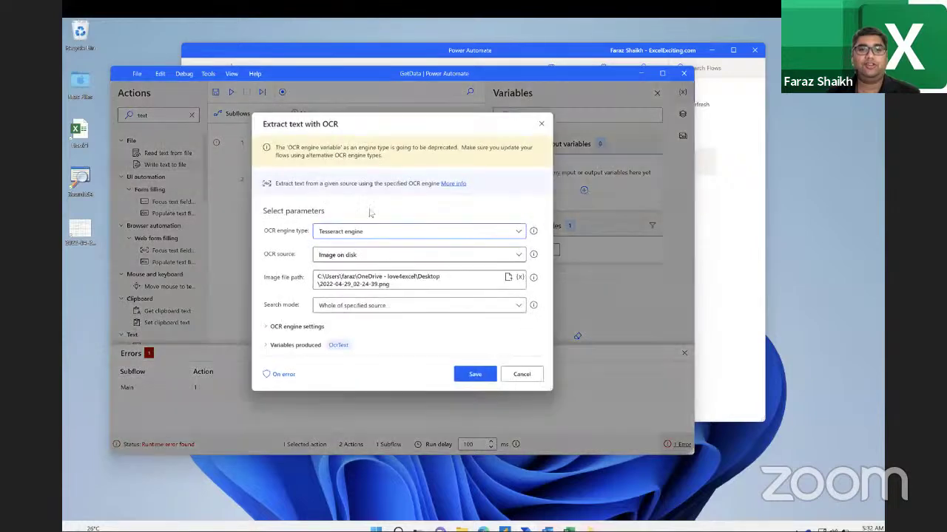
pyautogui.click(398, 285)
pyautogui.moveTo(399, 285); pyautogui.dragTo(318, 286)
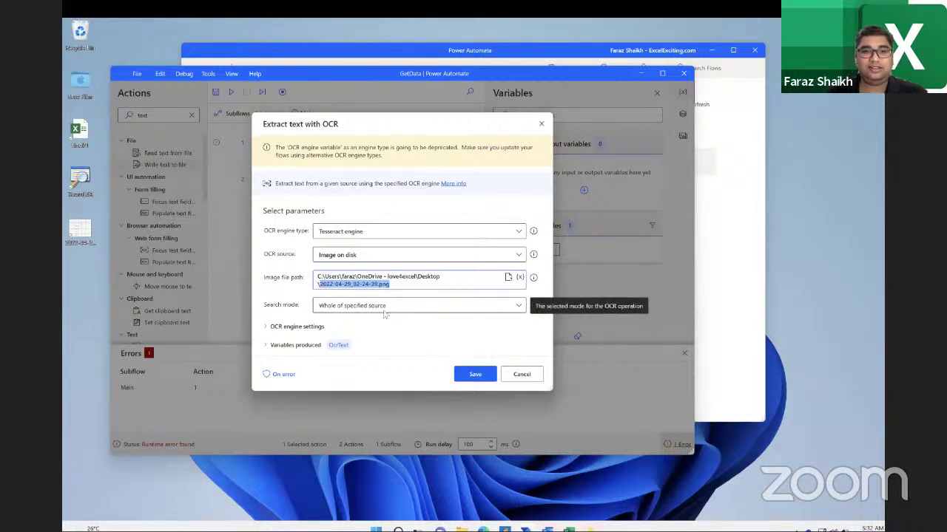
pyautogui.click(482, 284)
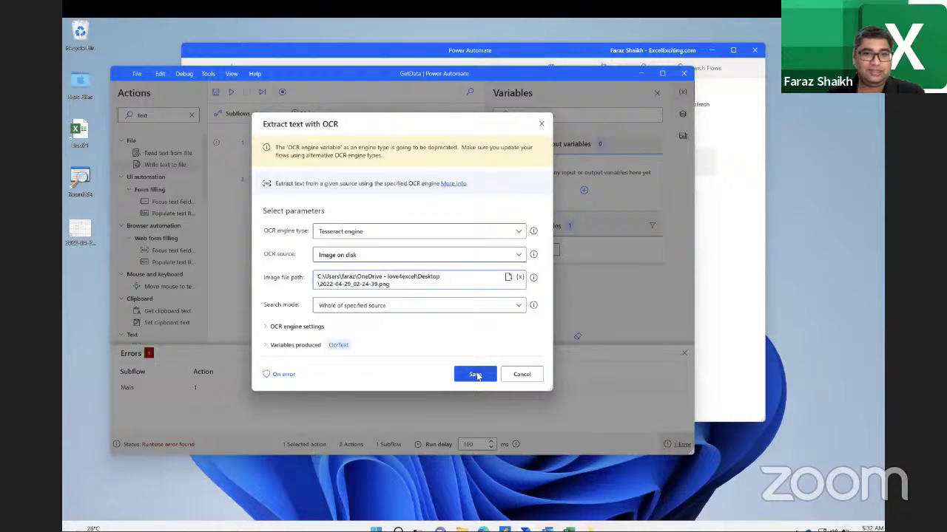
pyautogui.click(489, 238)
pyautogui.click(478, 246)
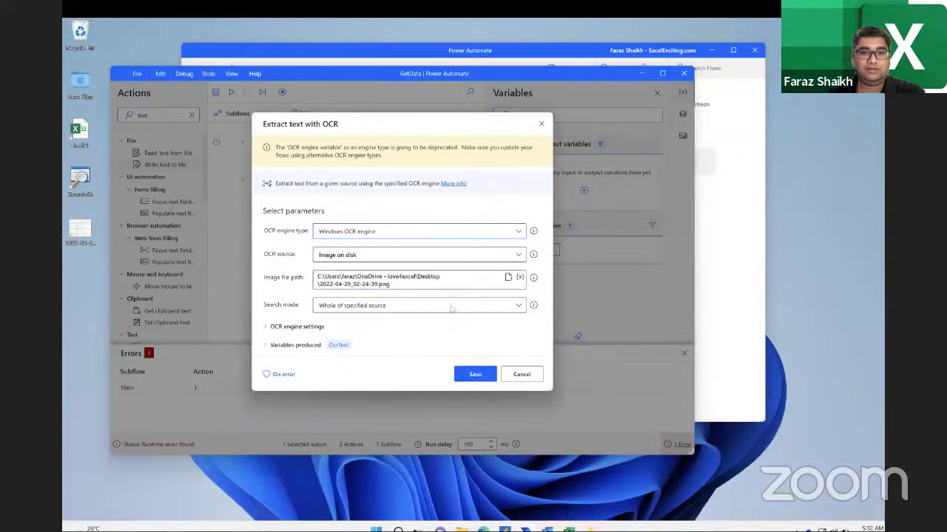
pyautogui.click(475, 375)
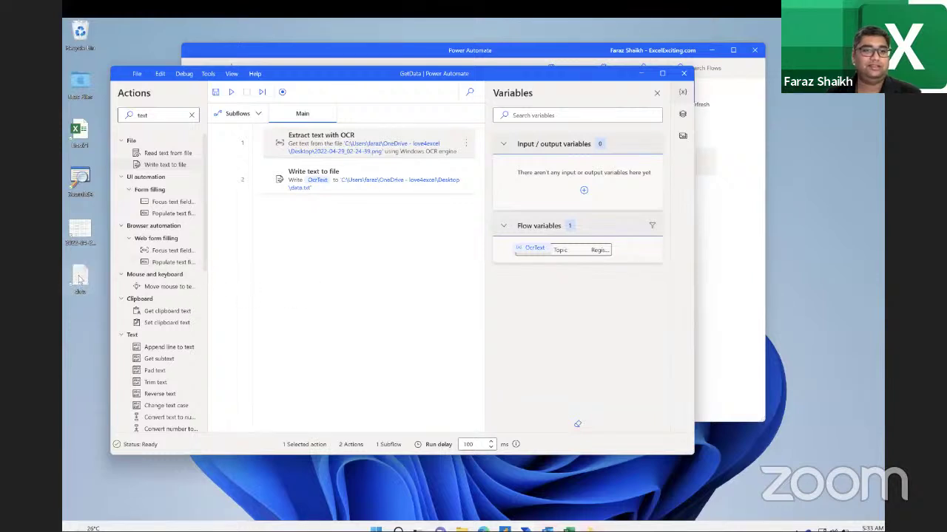
# Step: Open the data text file on the desktop to check the extracted meetup schedule, and close it
pyautogui.doubleClick(80, 280)
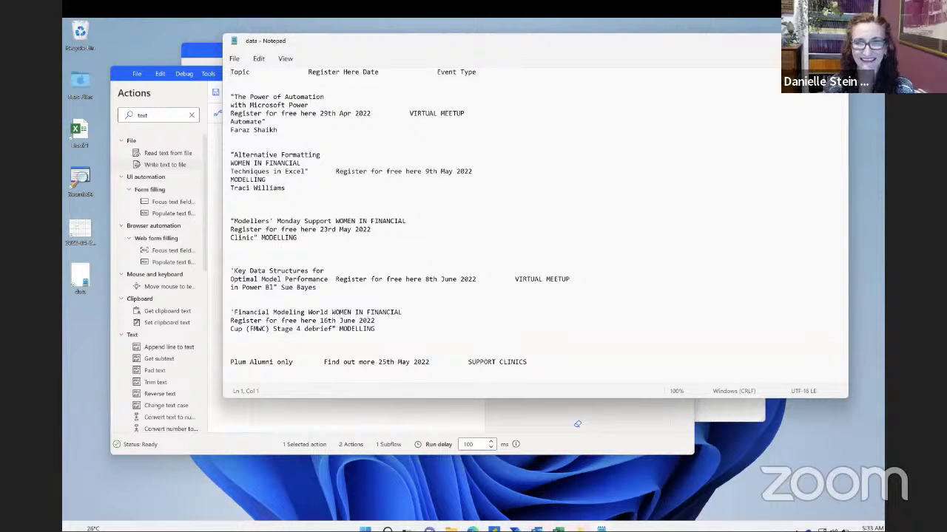
pyautogui.hotkey('alt', 'F4')
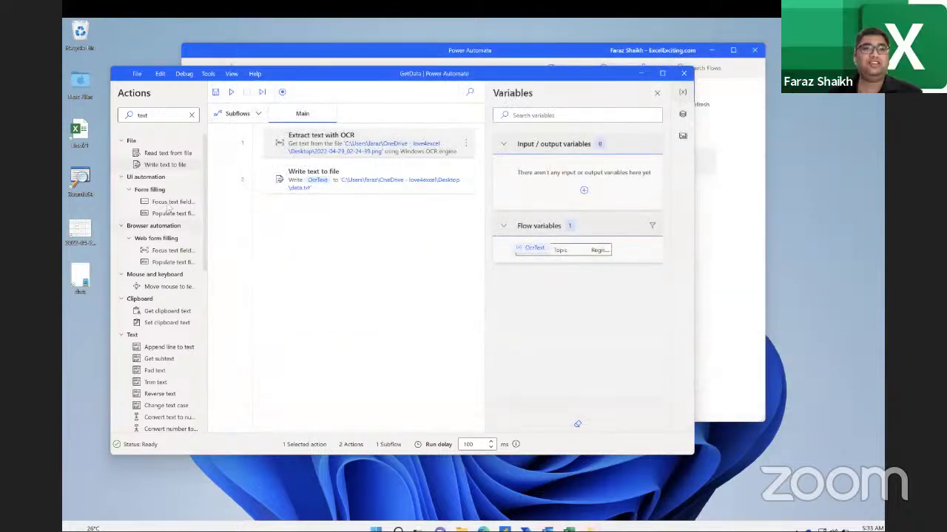
# Step: Search the actions for excel, look through the Excel actions, and collapse their Advanced group
pyautogui.click(192, 115)
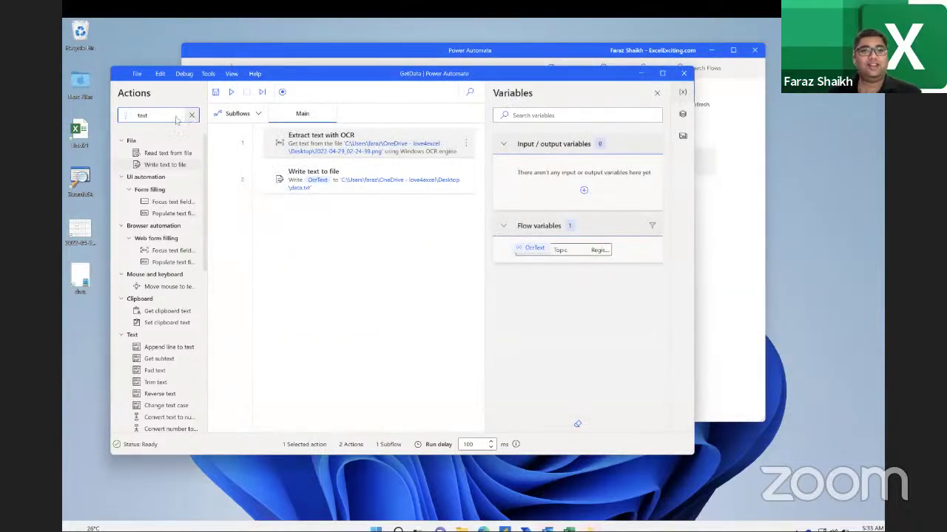
pyautogui.write('e')
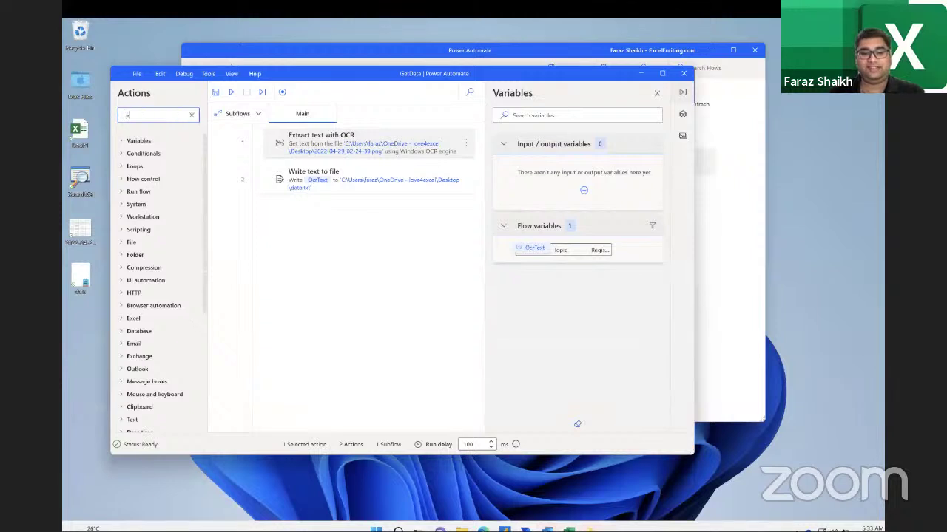
pyautogui.write('xcel')
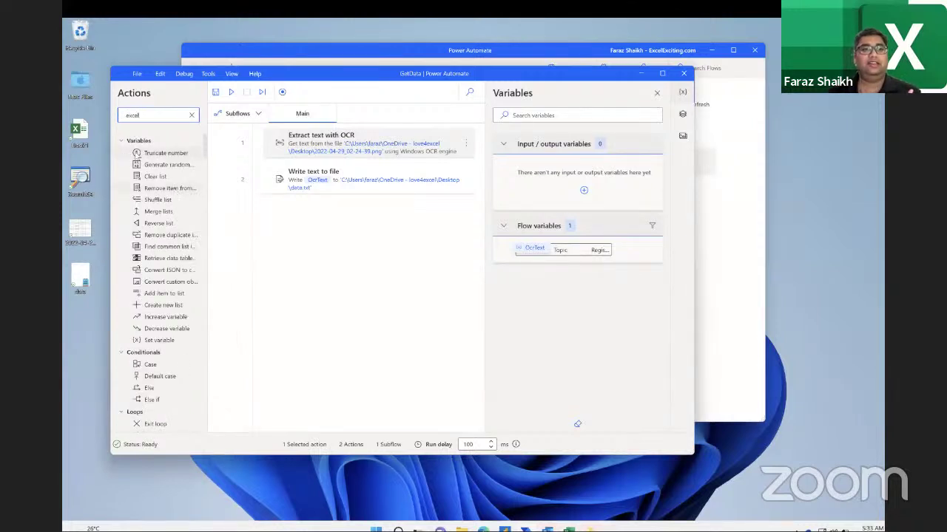
pyautogui.scroll(-10, 148, 215)
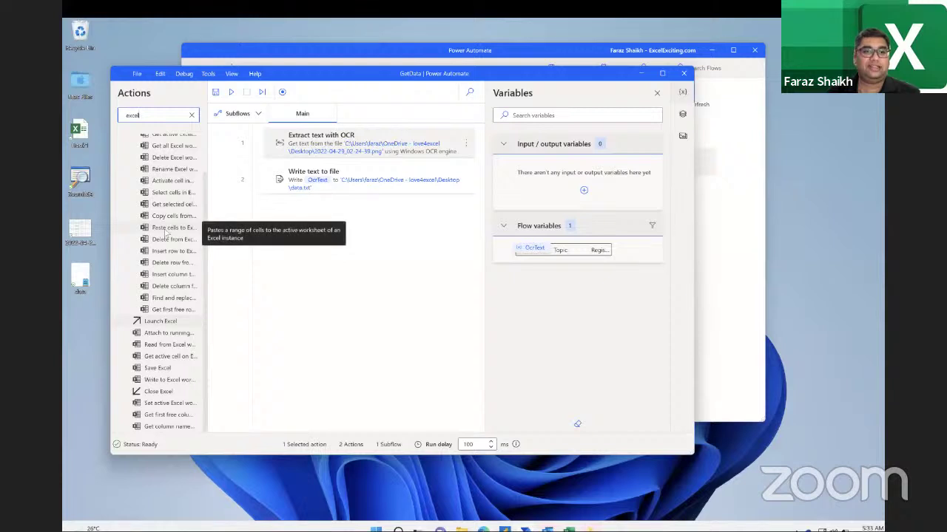
pyautogui.click(131, 153)
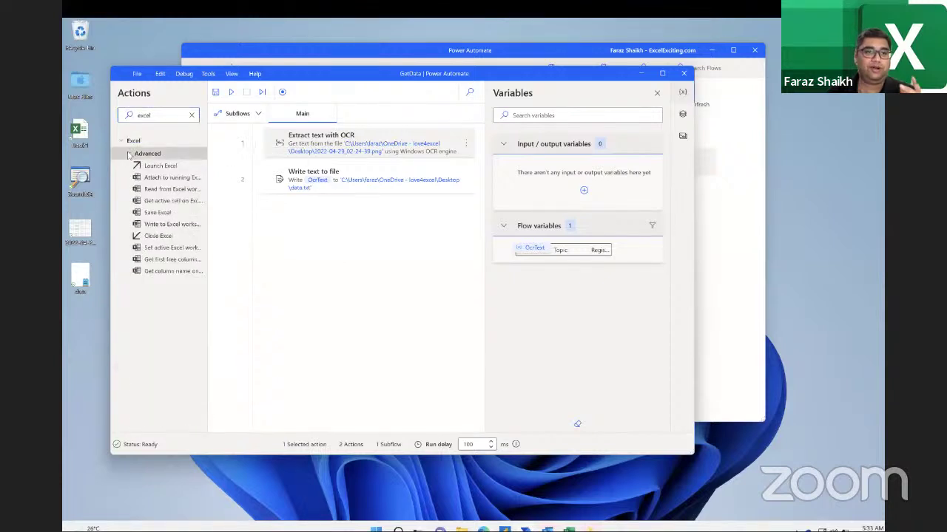